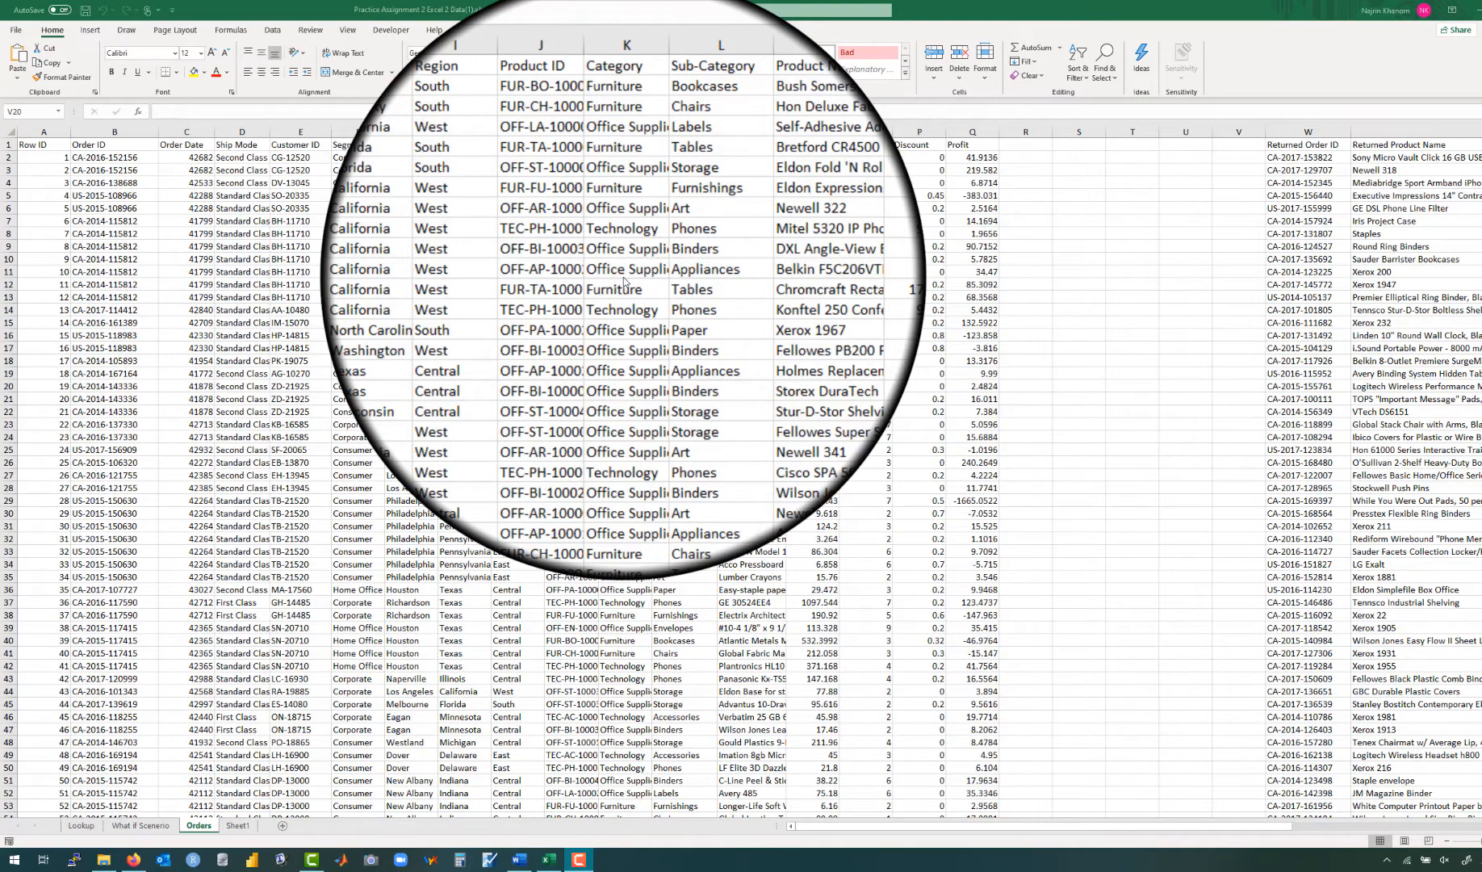
# Step: Add the header "Row ID" in cell AA1, next to the Returned sales column on the Orders sheet
pyautogui.hscroll(10, 623, 281)
pyautogui.hscroll(-6, 623, 280)
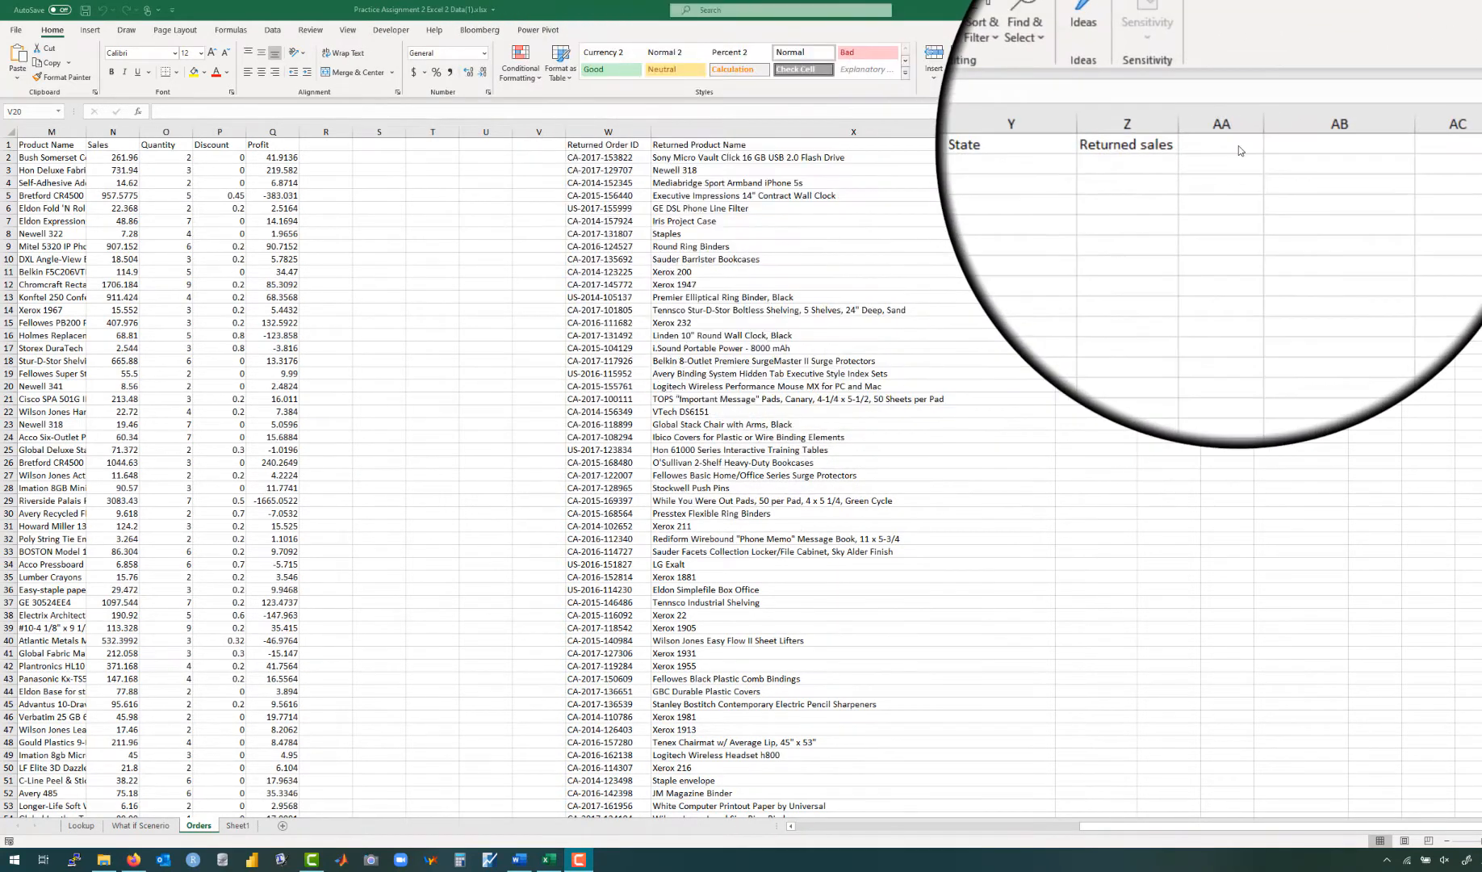
pyautogui.click(1241, 150)
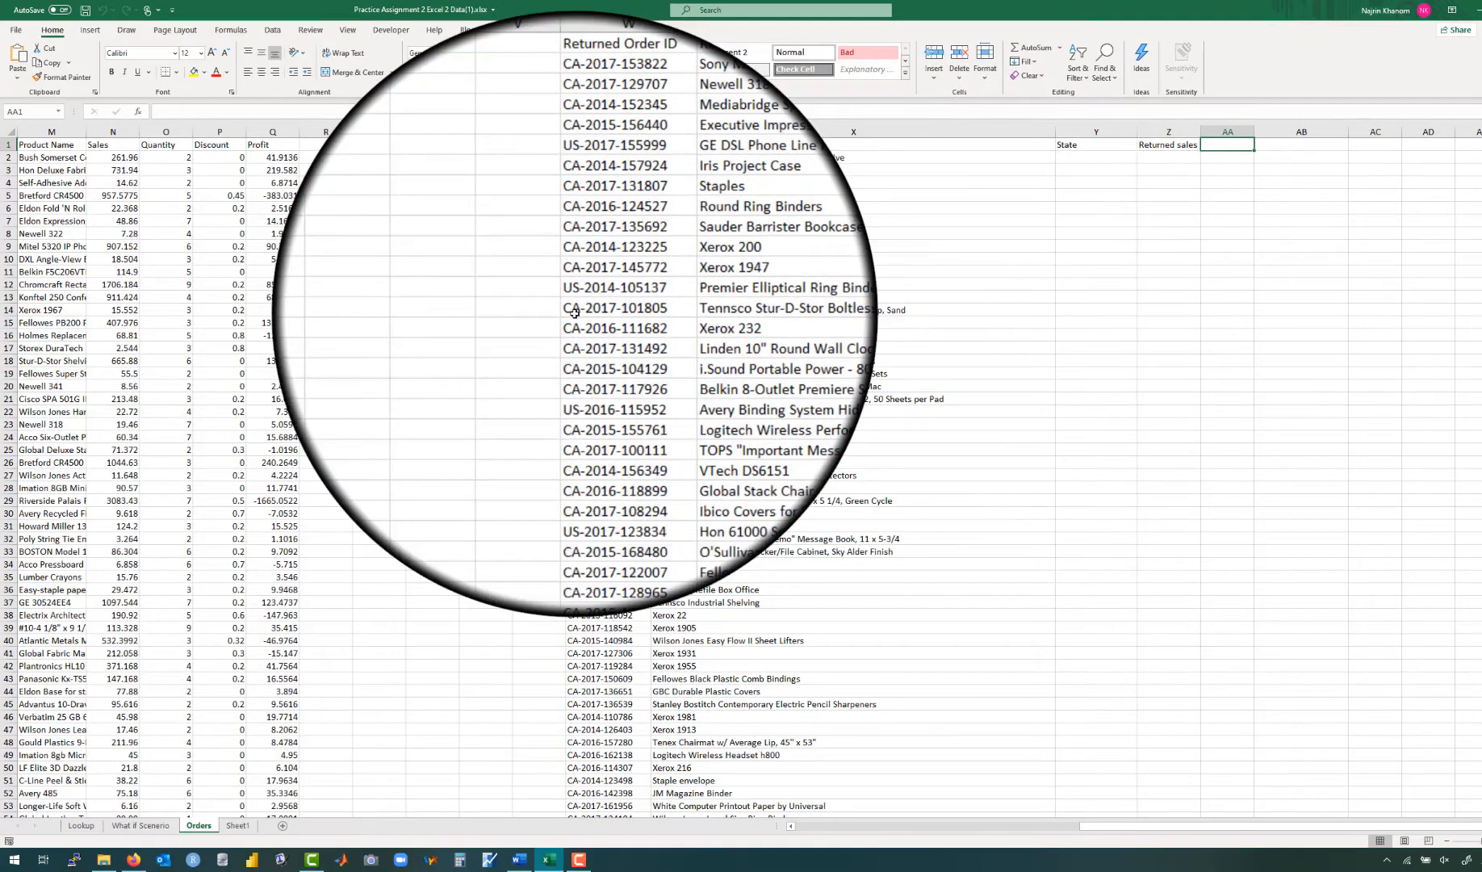
pyautogui.hscroll(-4, 577, 313)
pyautogui.hscroll(-1, 574, 313)
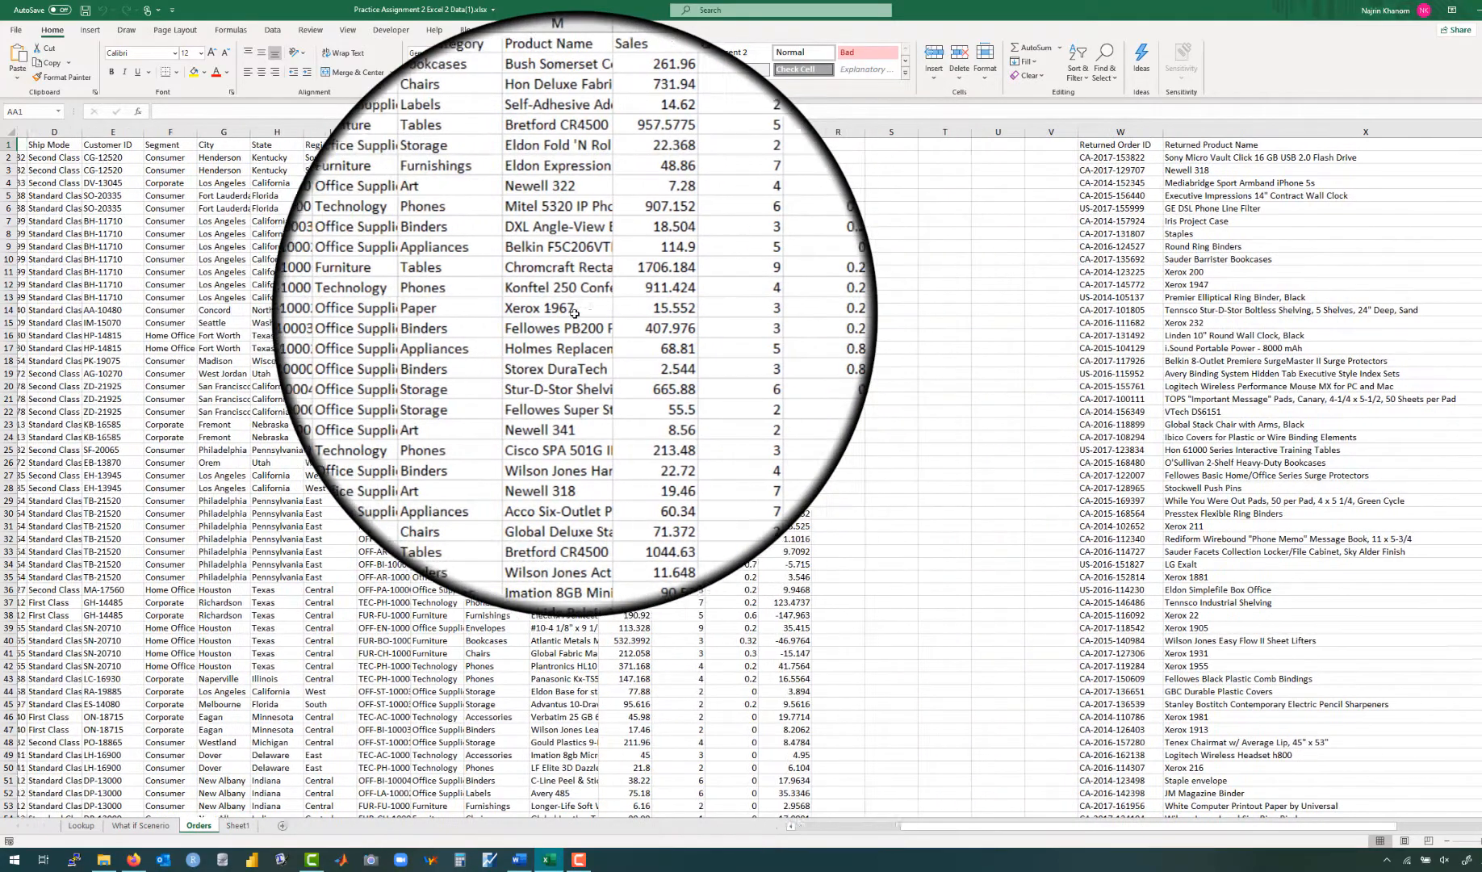
pyautogui.hscroll(1, 574, 313)
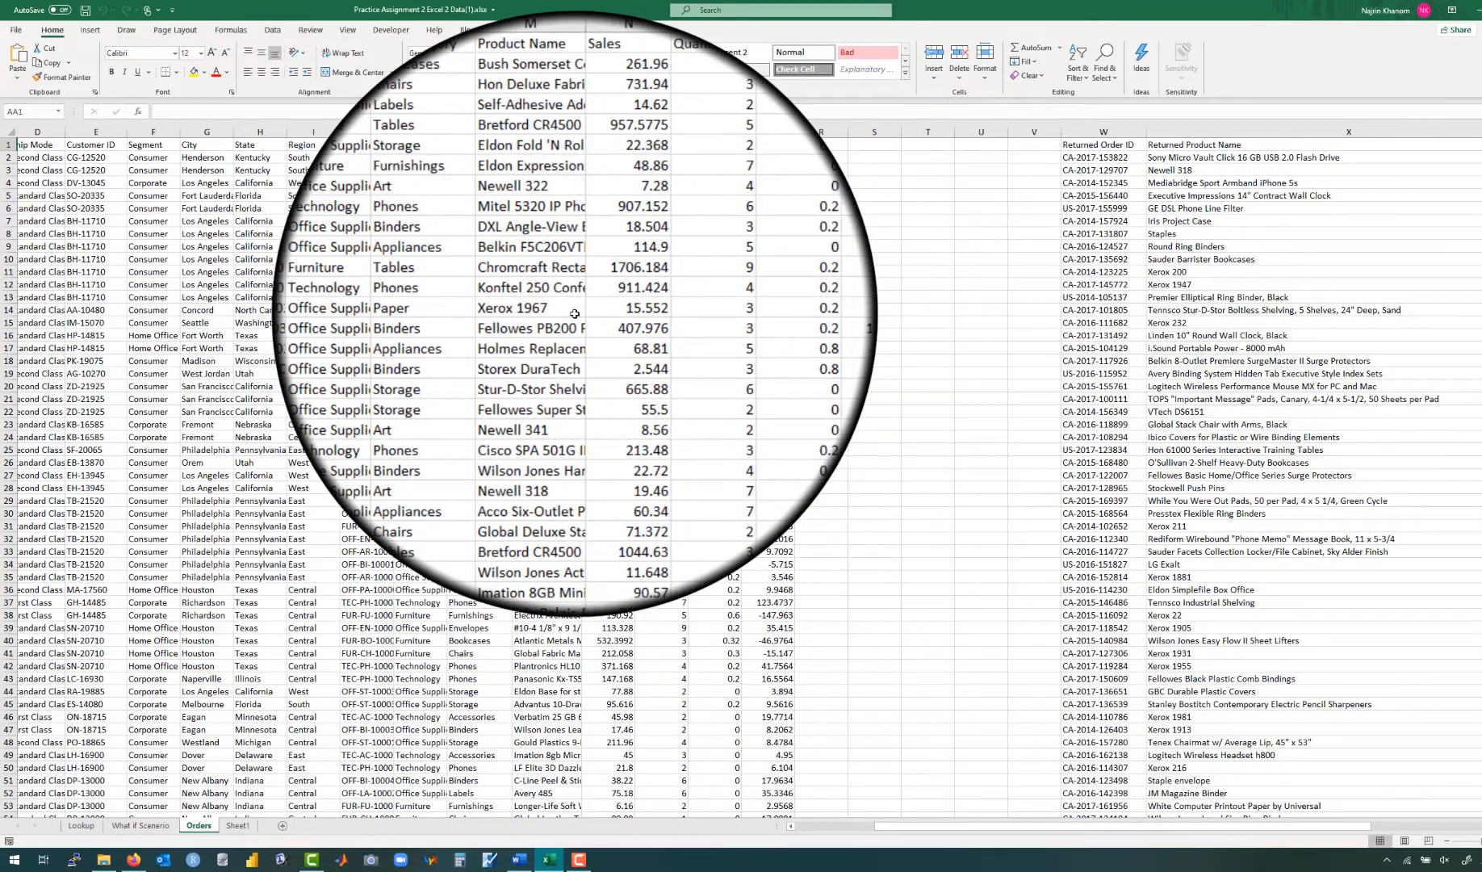
pyautogui.hscroll(-2, 569, 307)
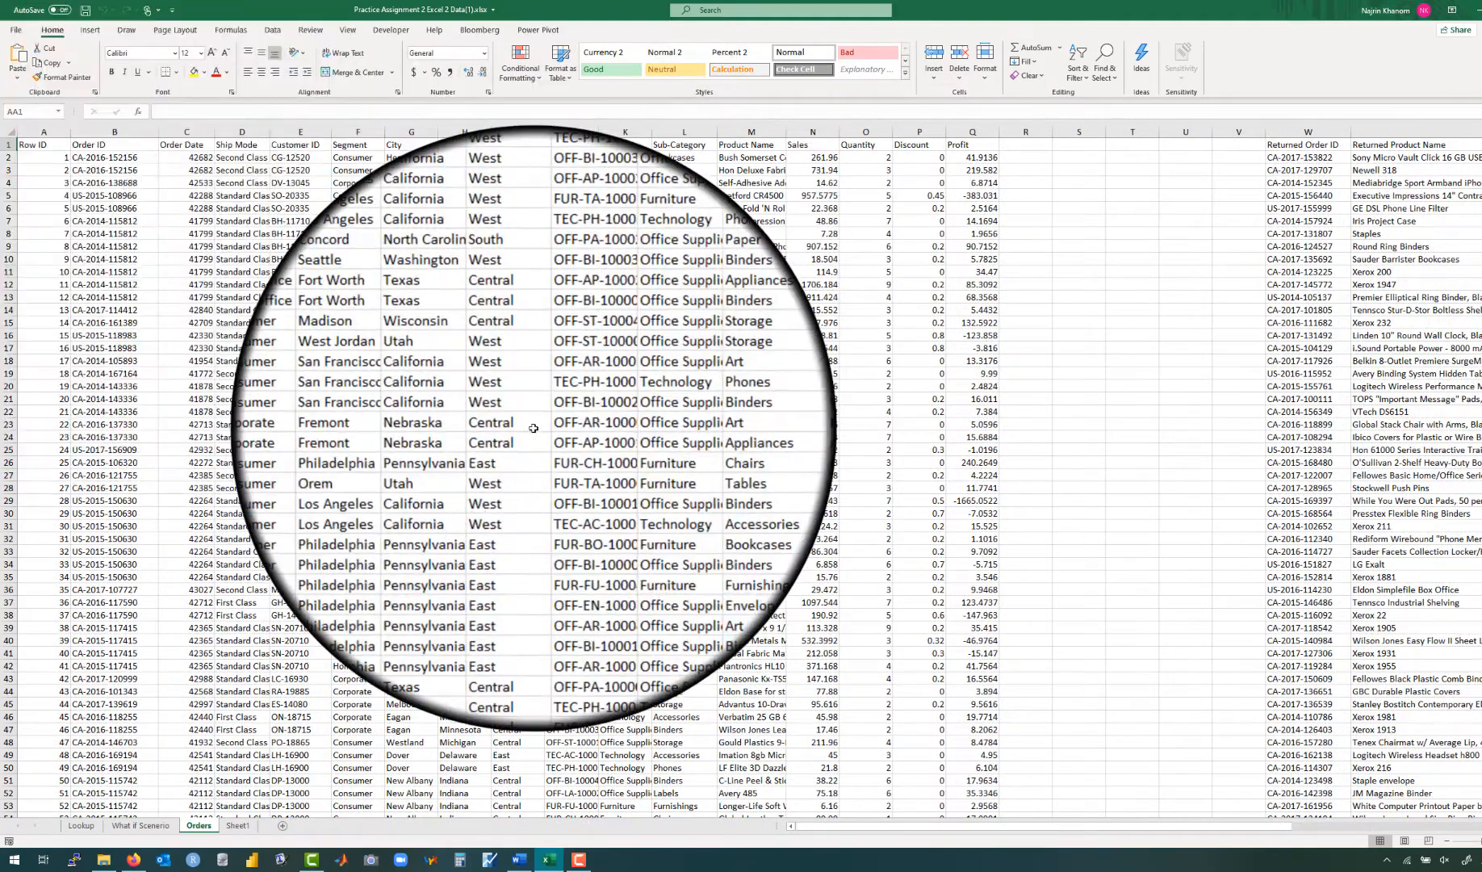
pyautogui.hscroll(10, 534, 428)
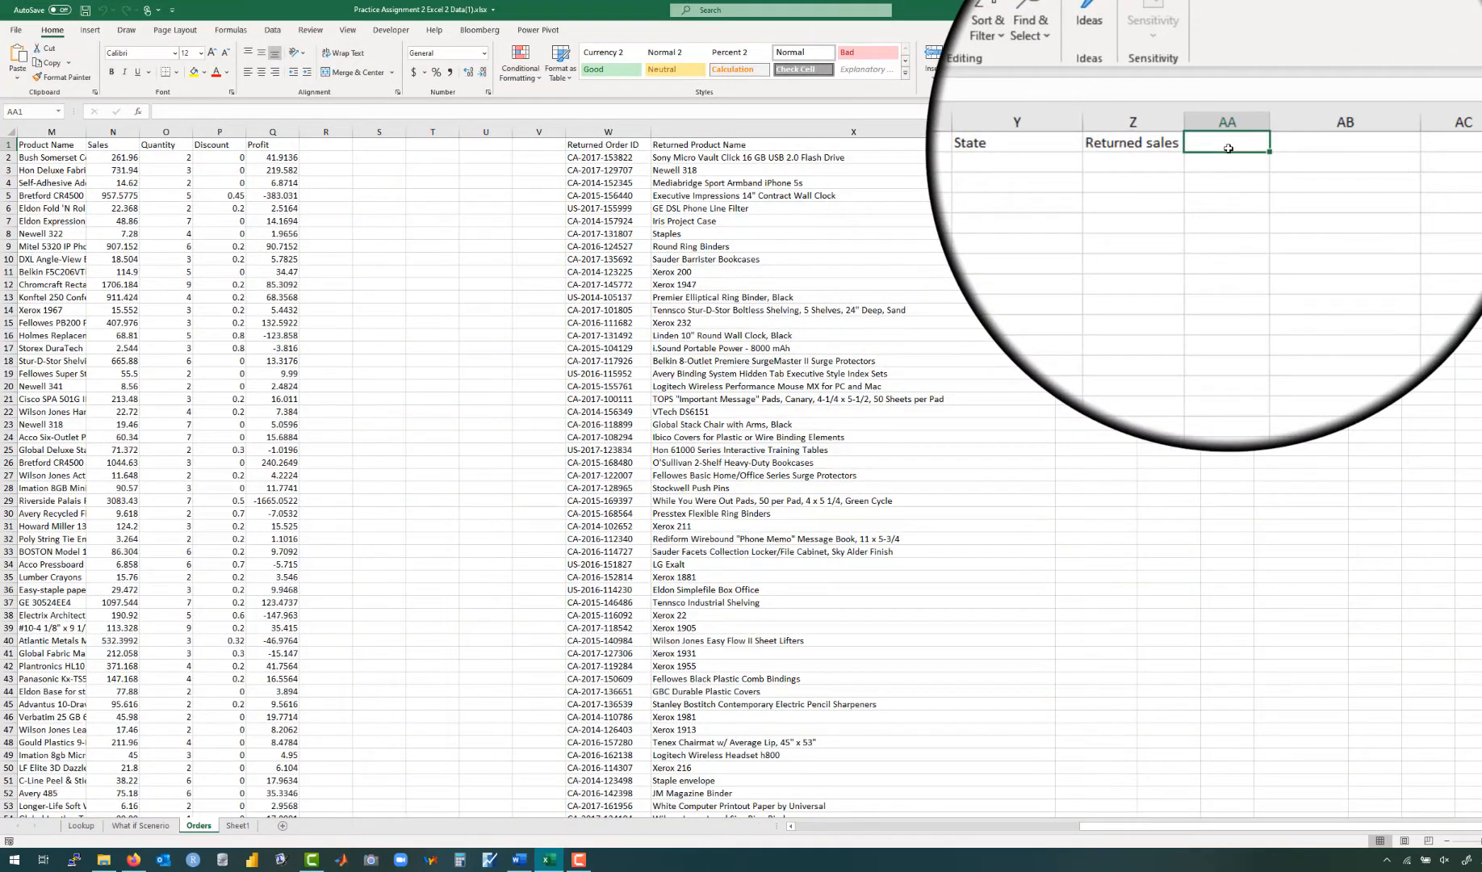
pyautogui.write('Row ID')
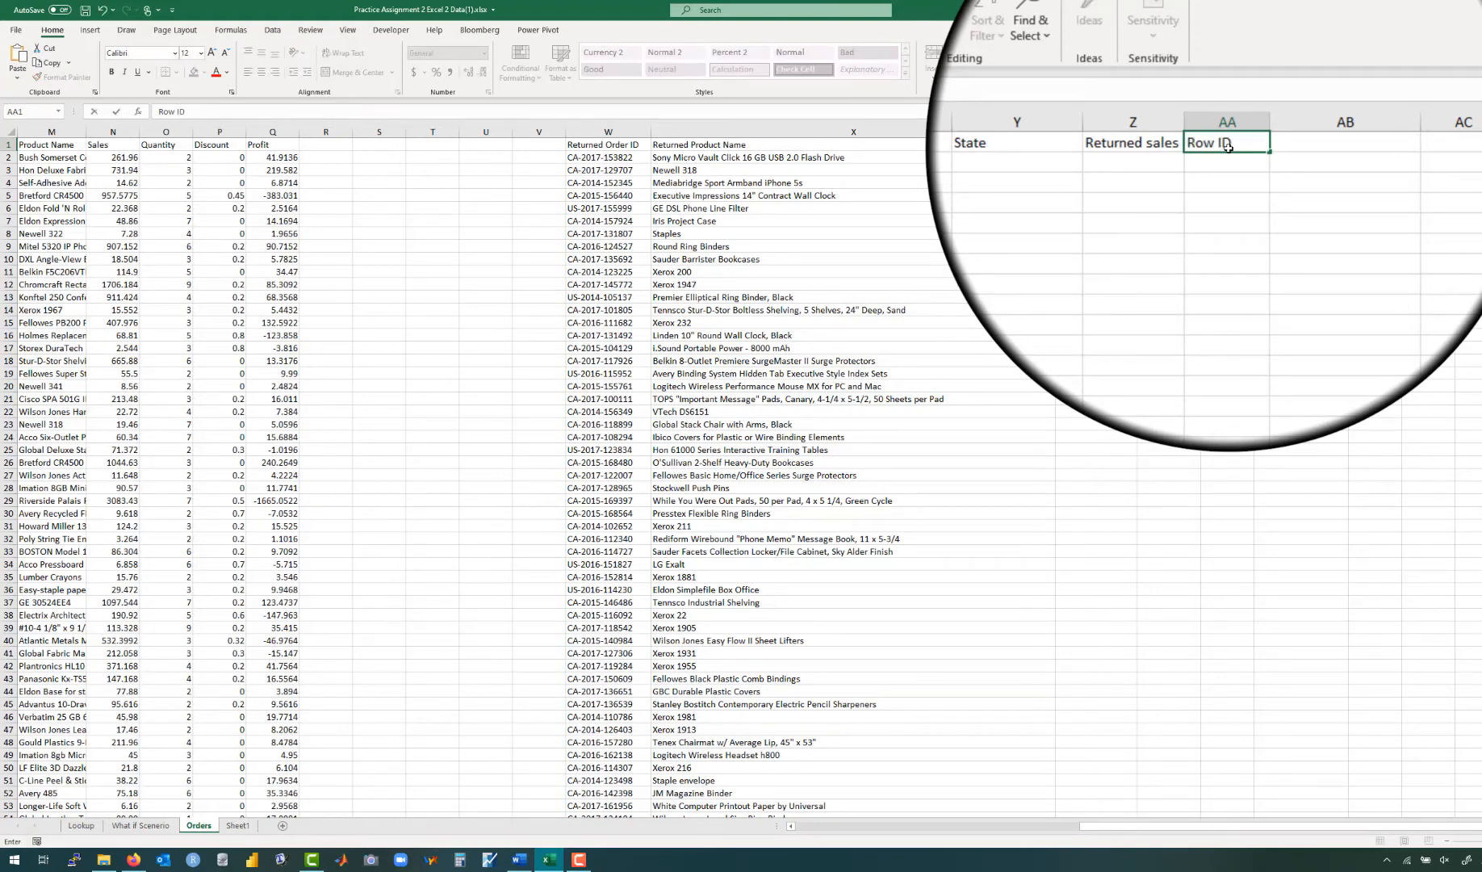
pyautogui.press('Return')
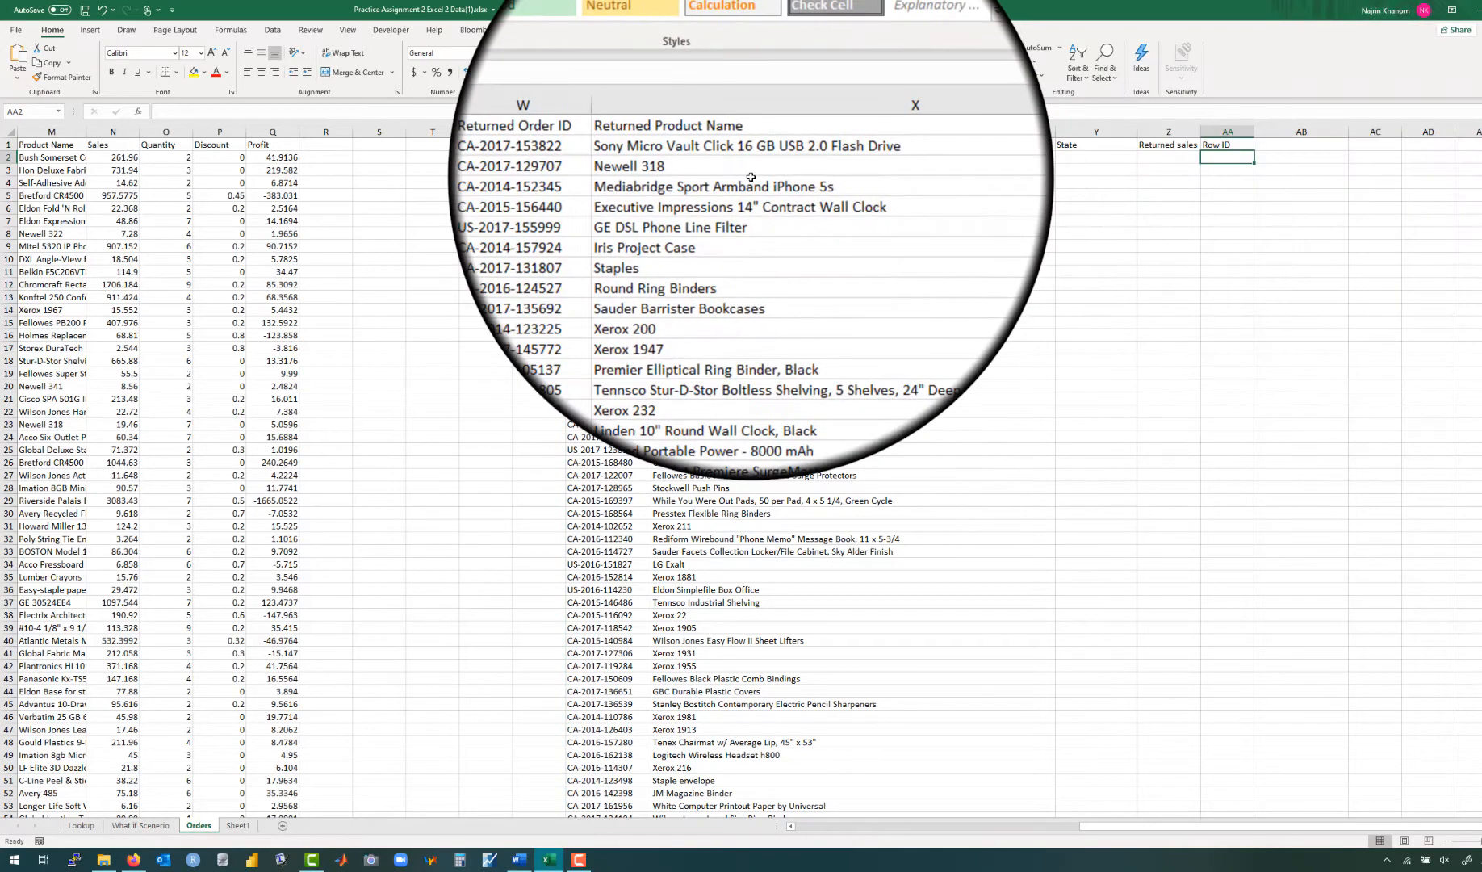
# Step: Start a MATCH formula in AA2 with the joined order ID and product name, W2&X2, as the lookup value
pyautogui.click(619, 159)
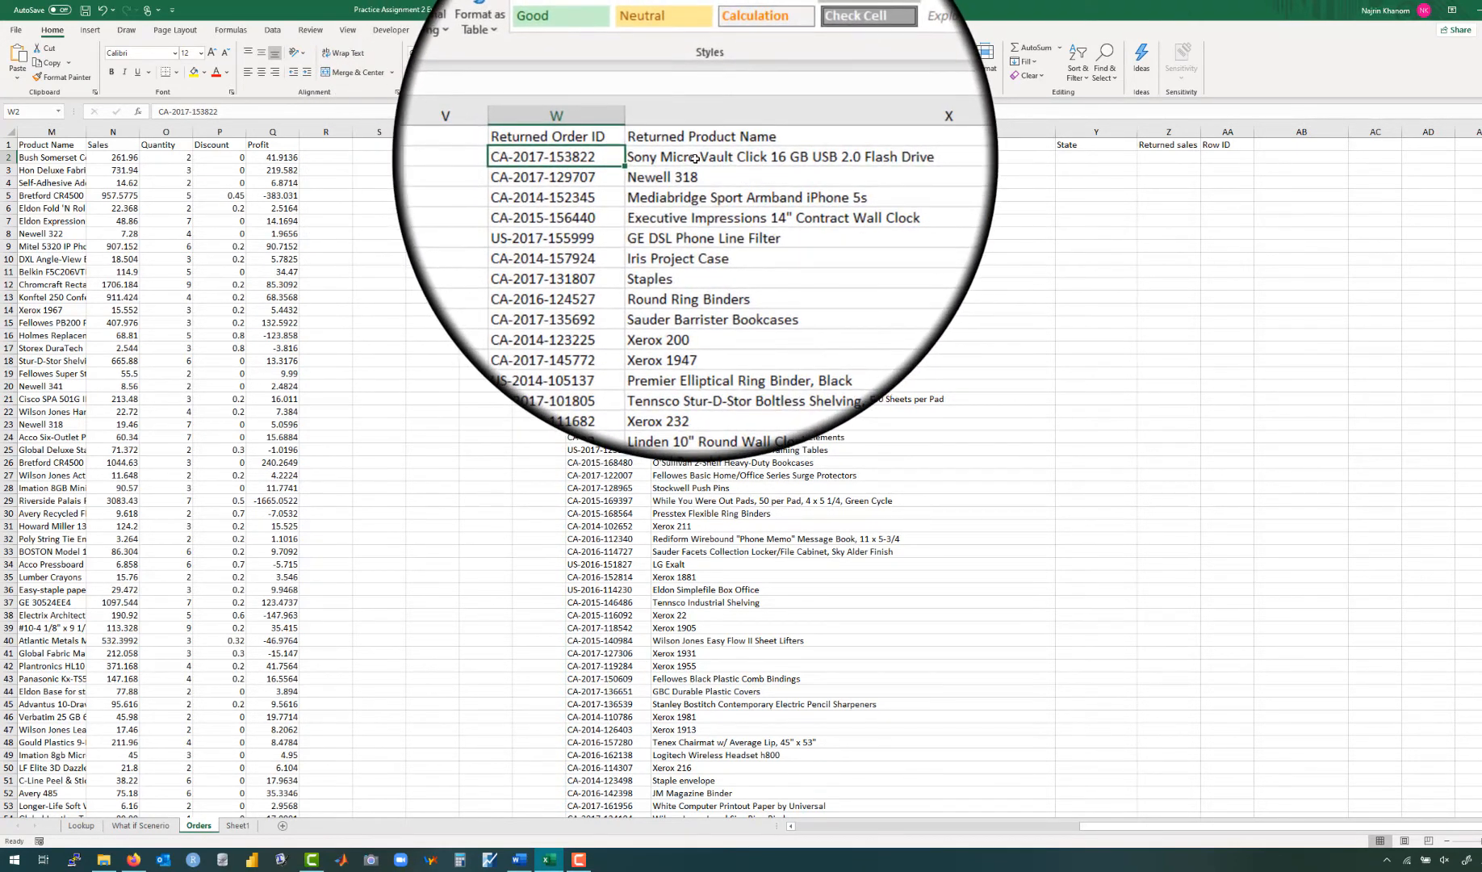
pyautogui.click(694, 158)
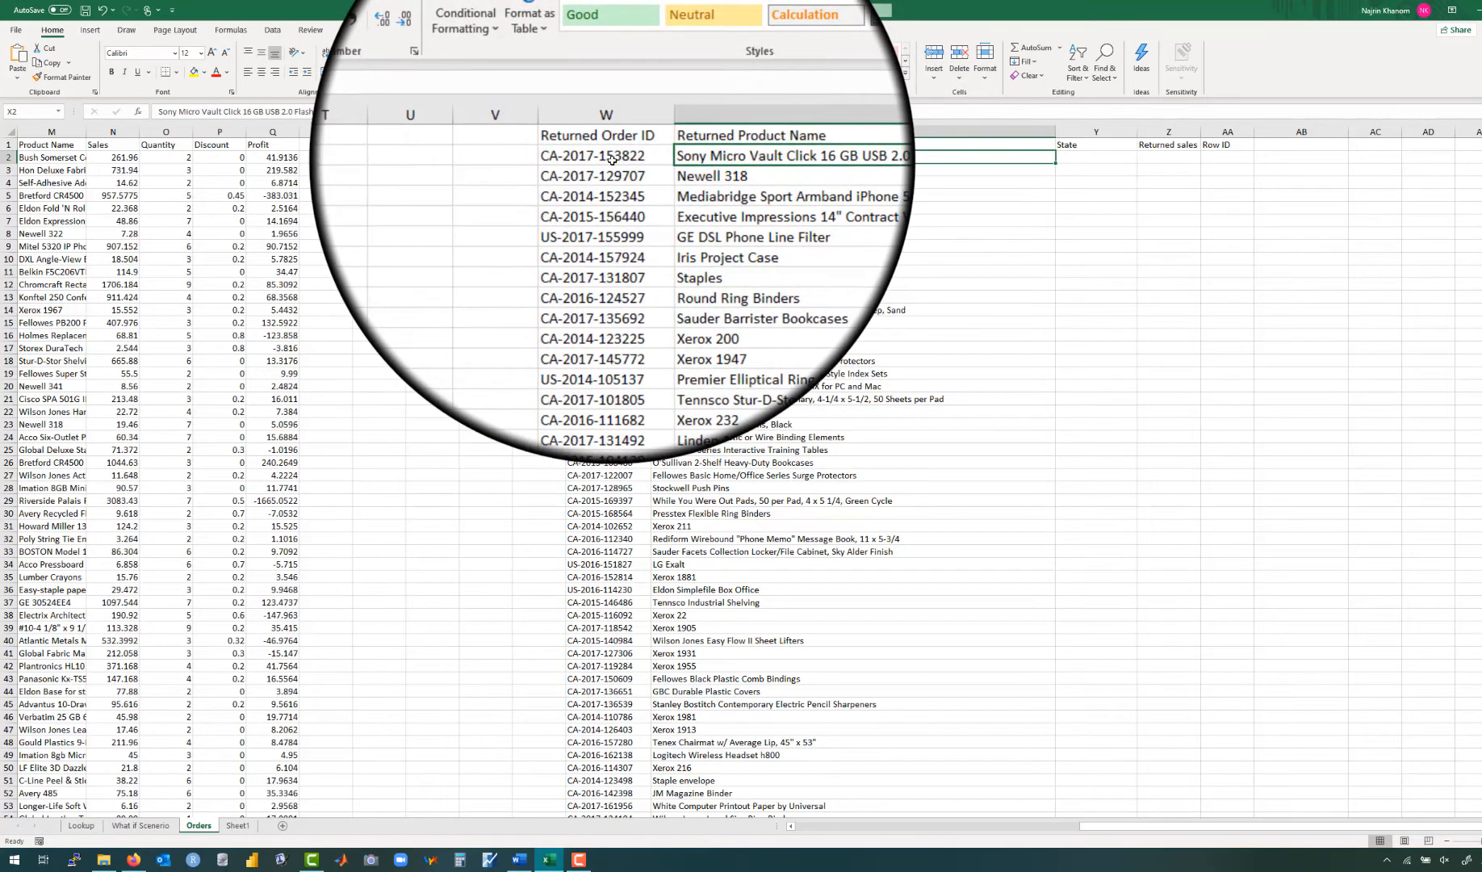
pyautogui.click(611, 159)
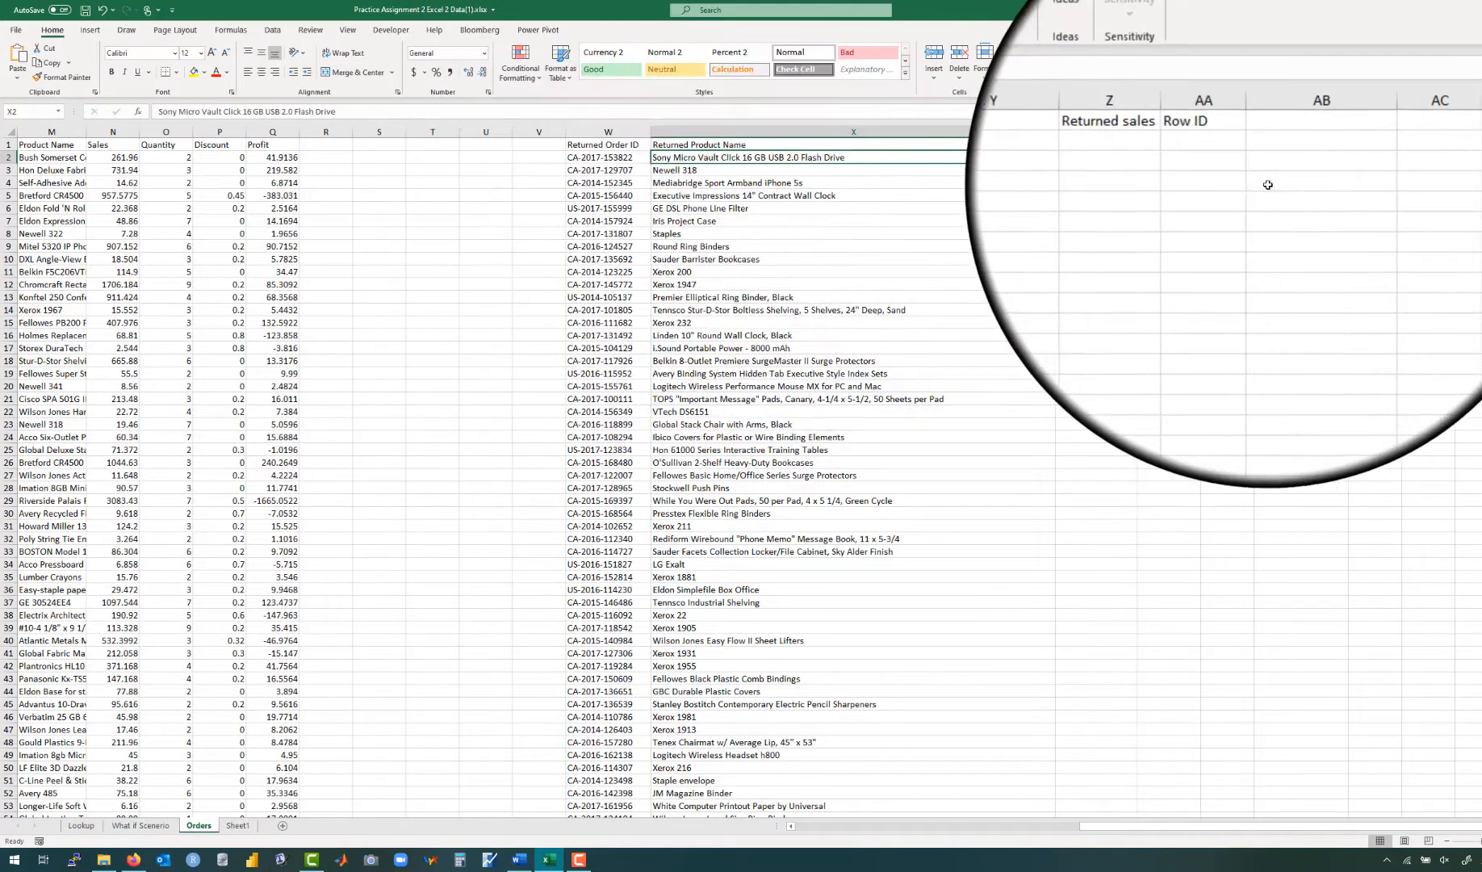
pyautogui.click(1221, 157)
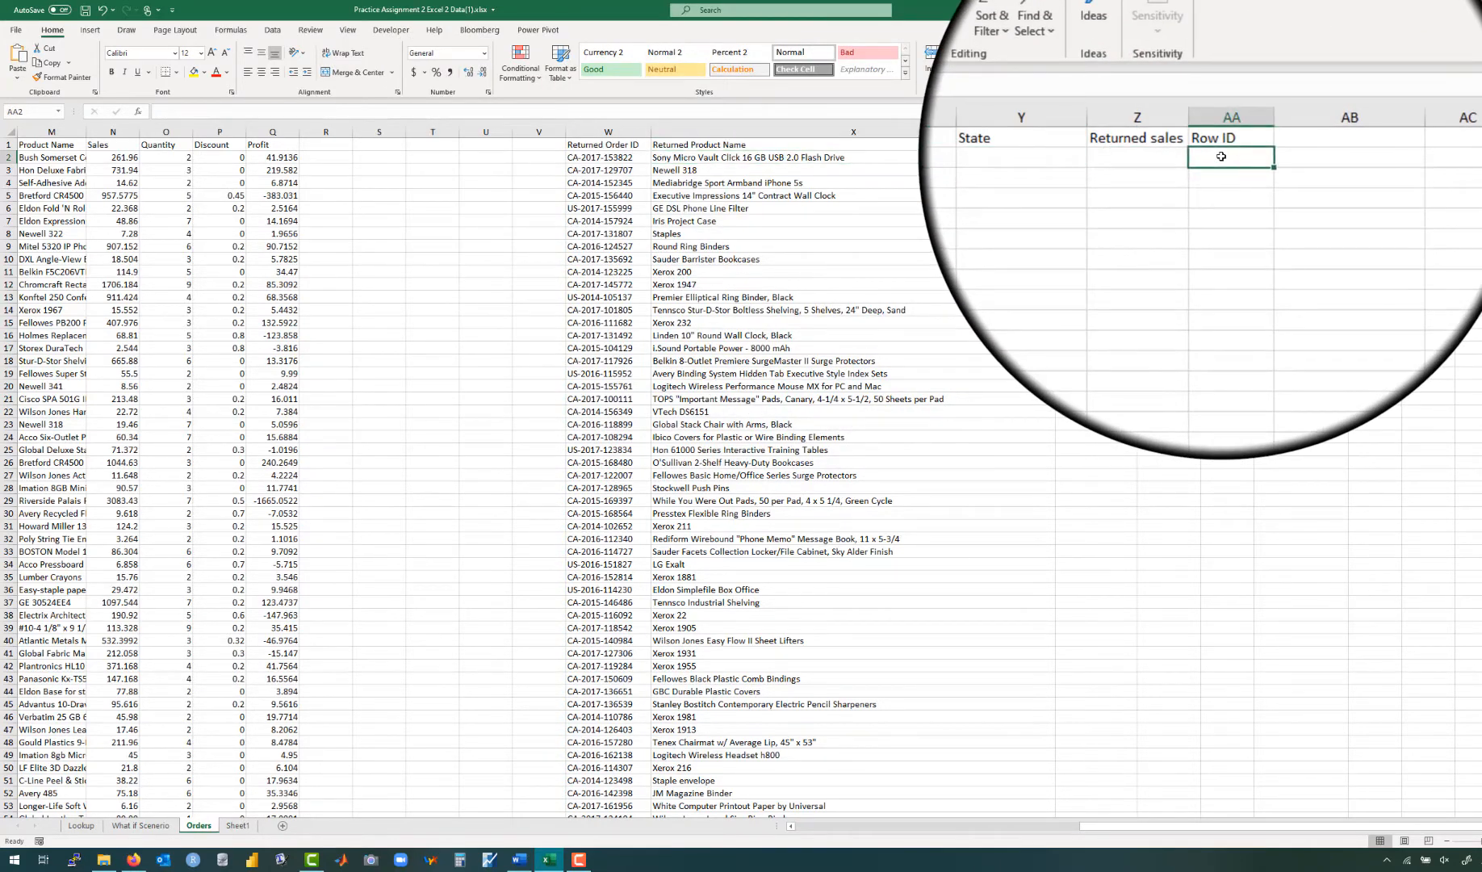
pyautogui.write('=match')
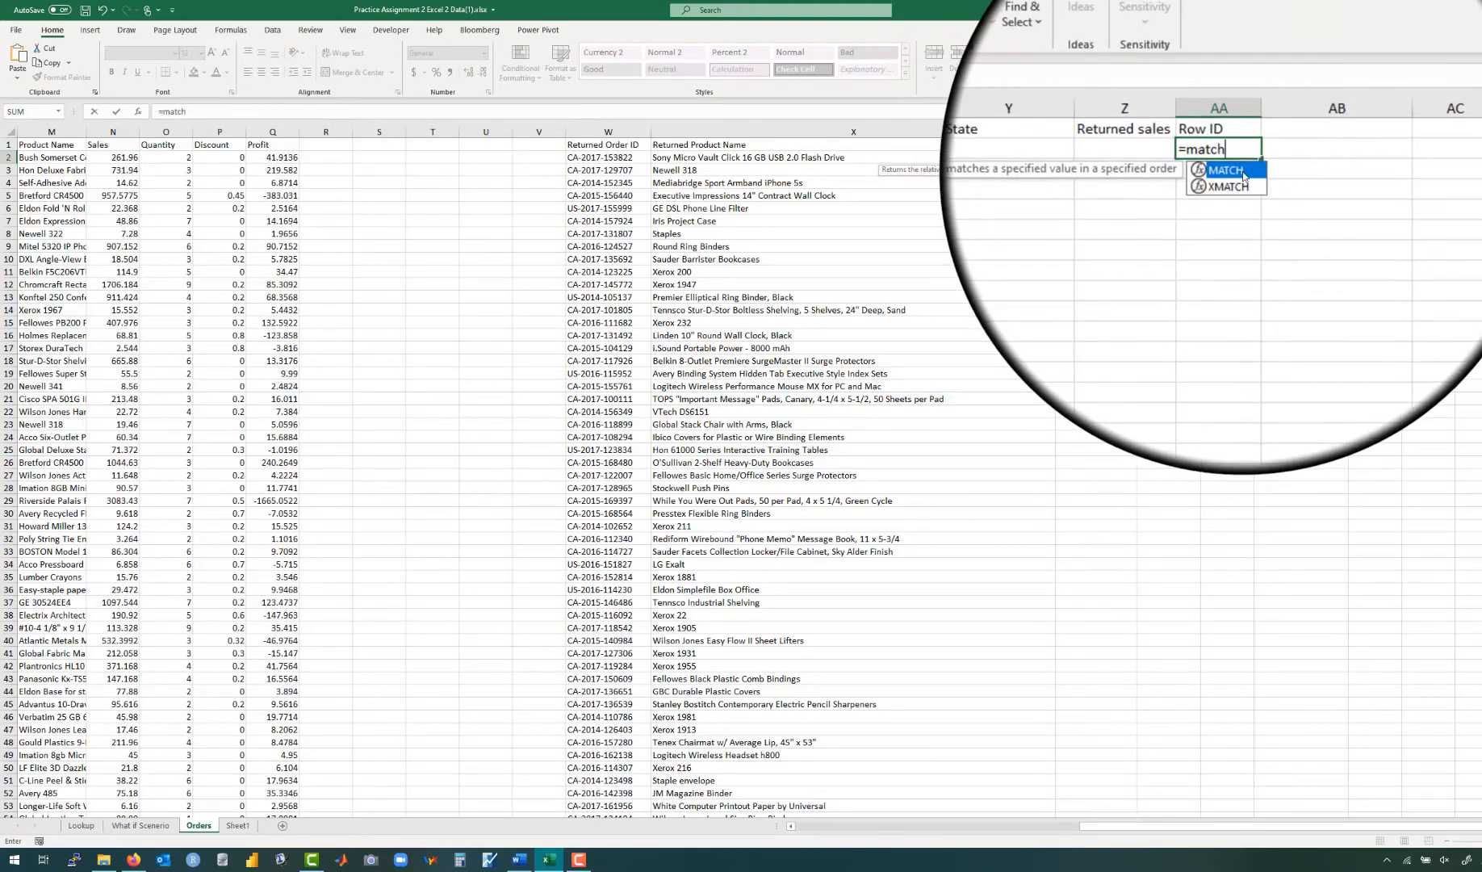
pyautogui.doubleClick(1240, 177)
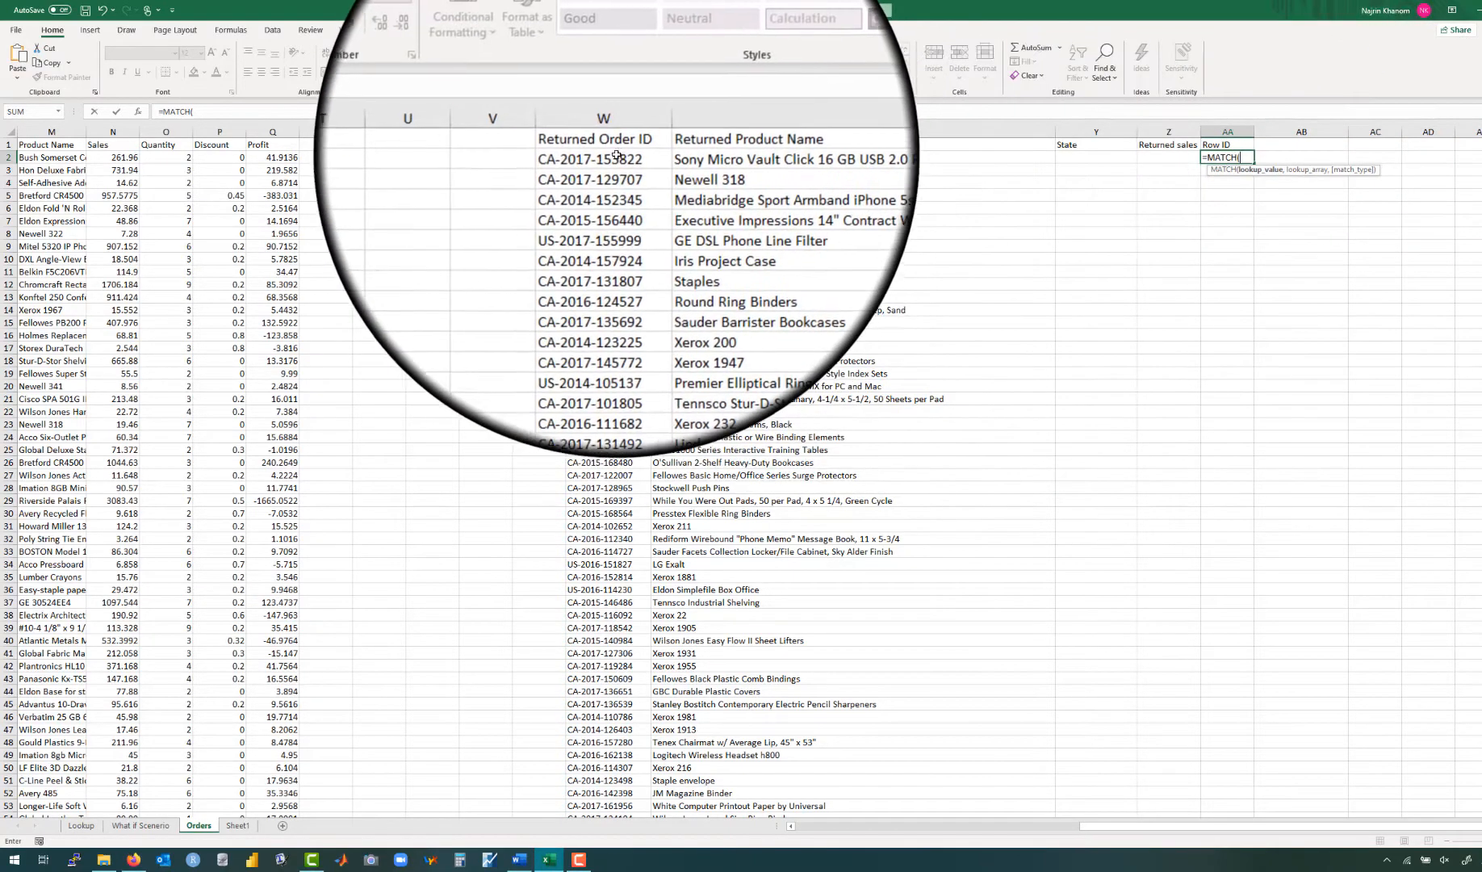
pyautogui.click(607, 159)
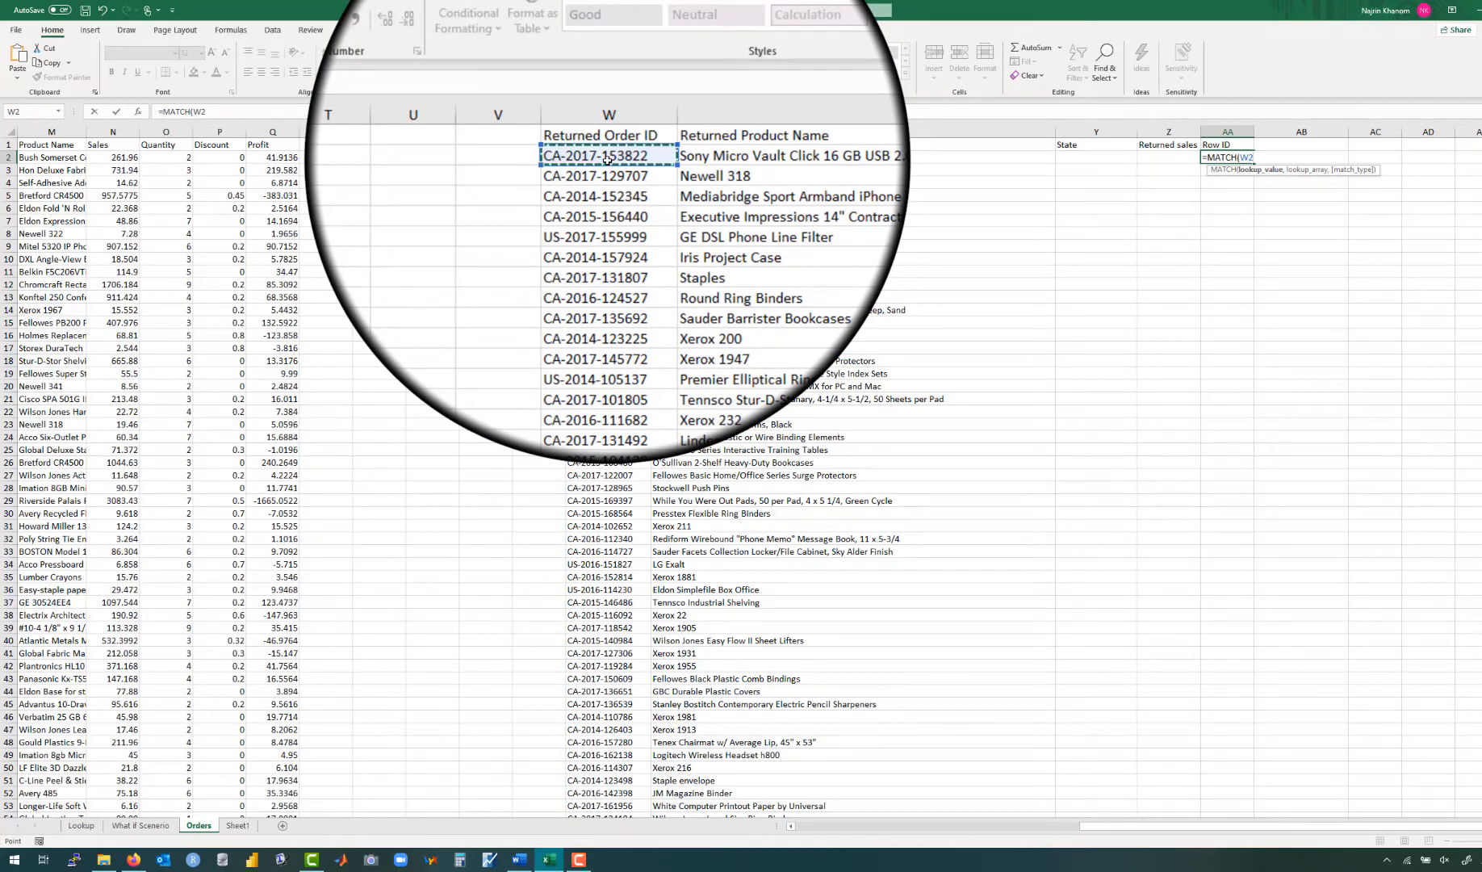
pyautogui.write('&')
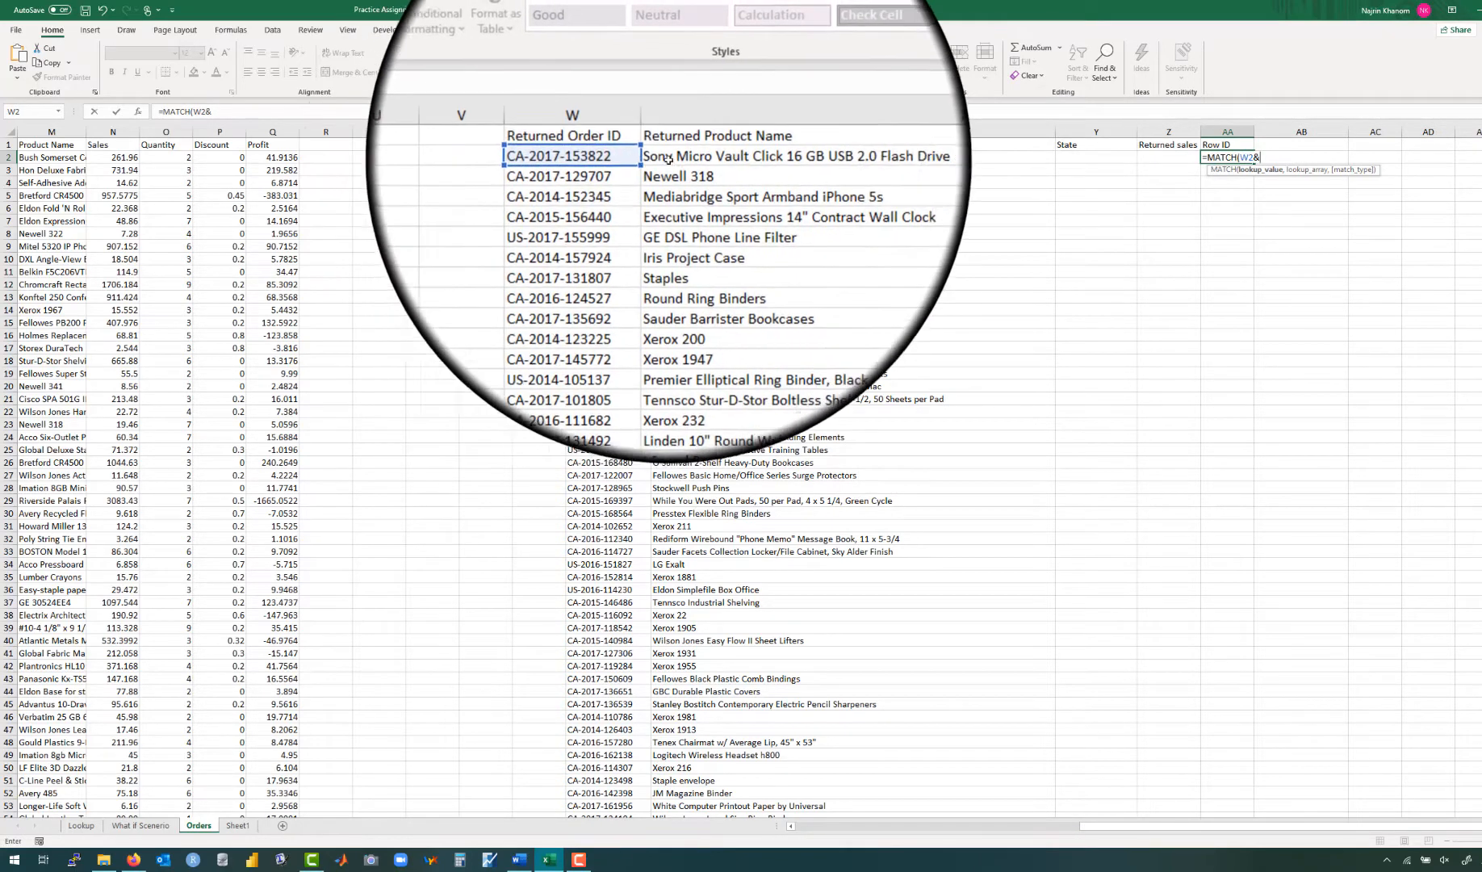
pyautogui.click(686, 158)
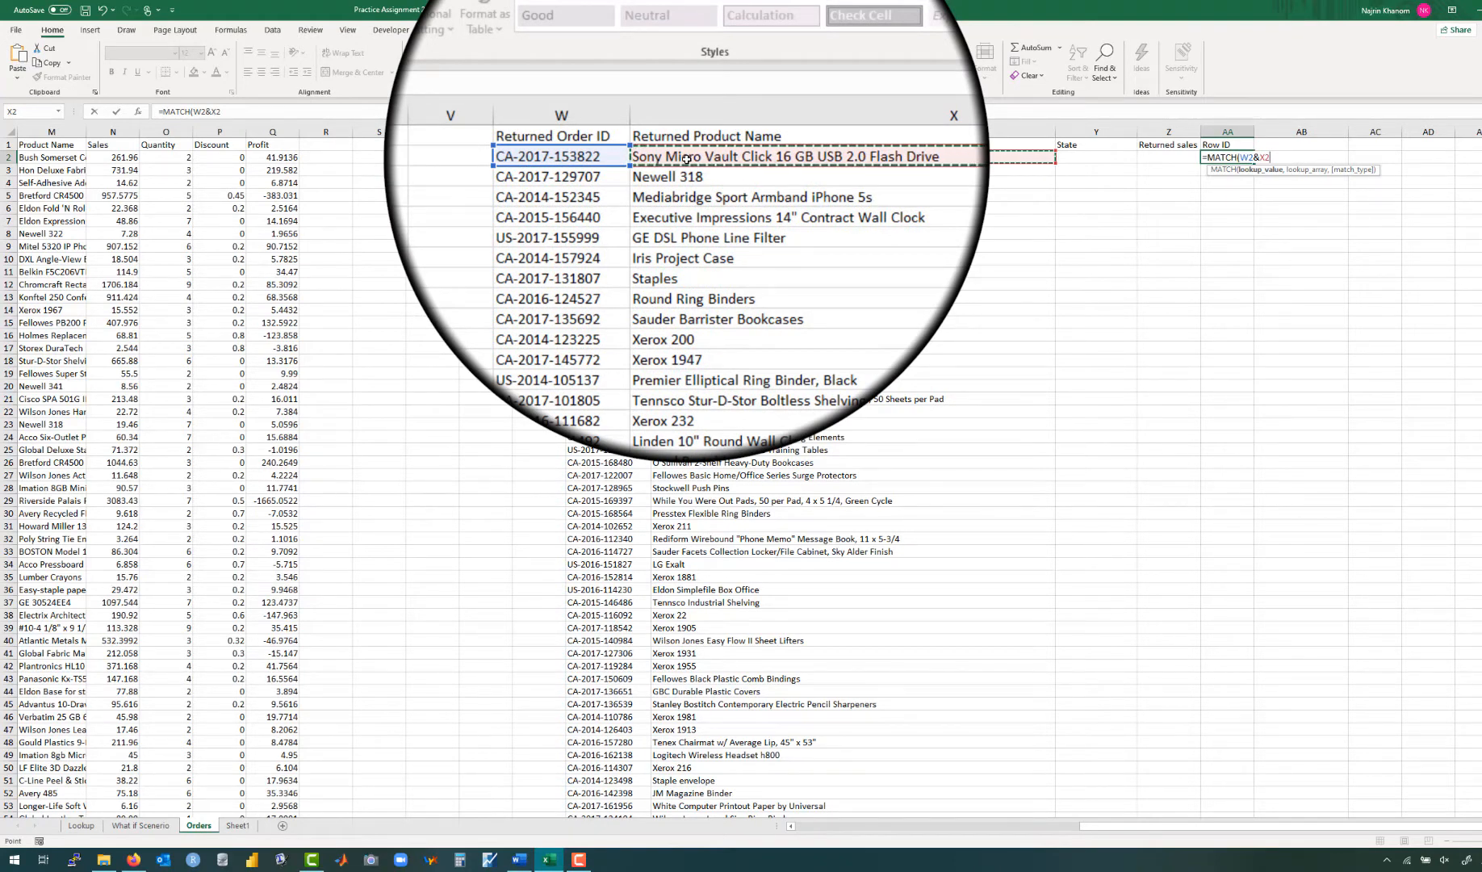
pyautogui.write(',')
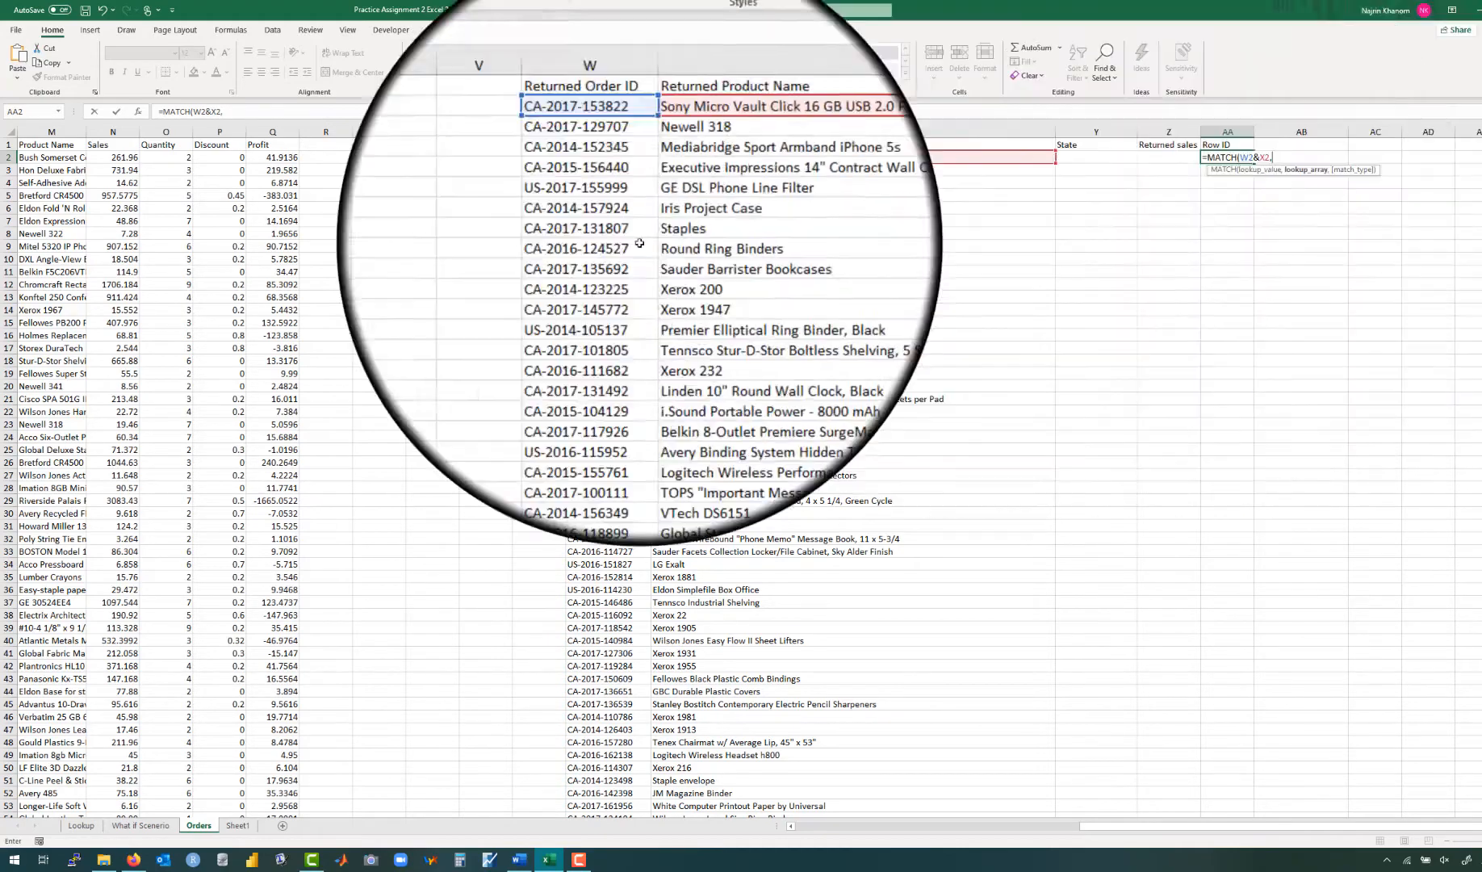
# Step: Set the MATCH lookup array to the joined Order ID and Product Name columns, B2:B9995&M2:M9995
pyautogui.hscroll(-5, 281, 290)
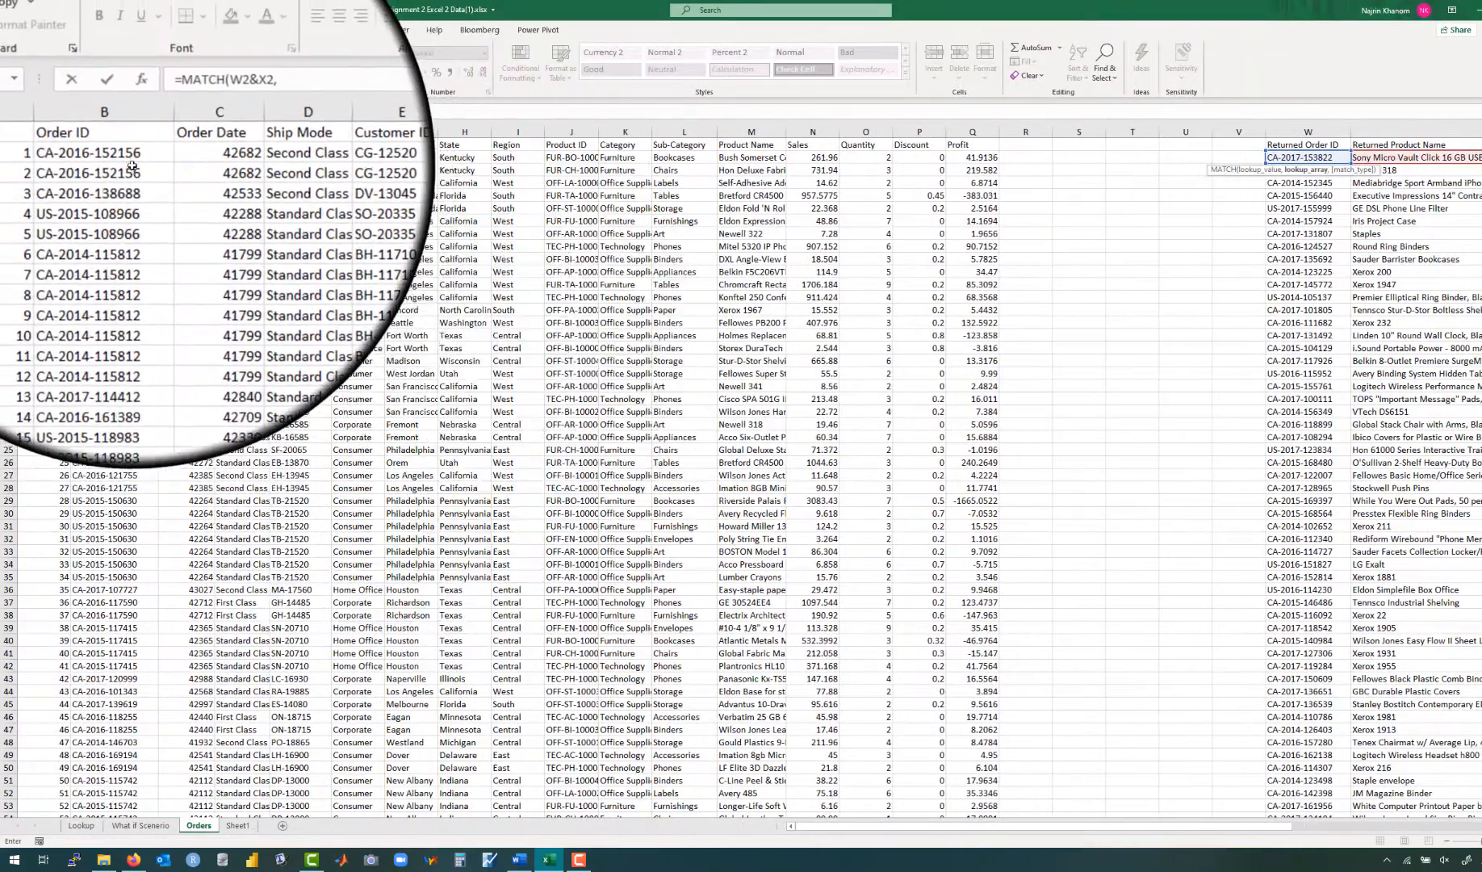
pyautogui.click(123, 159)
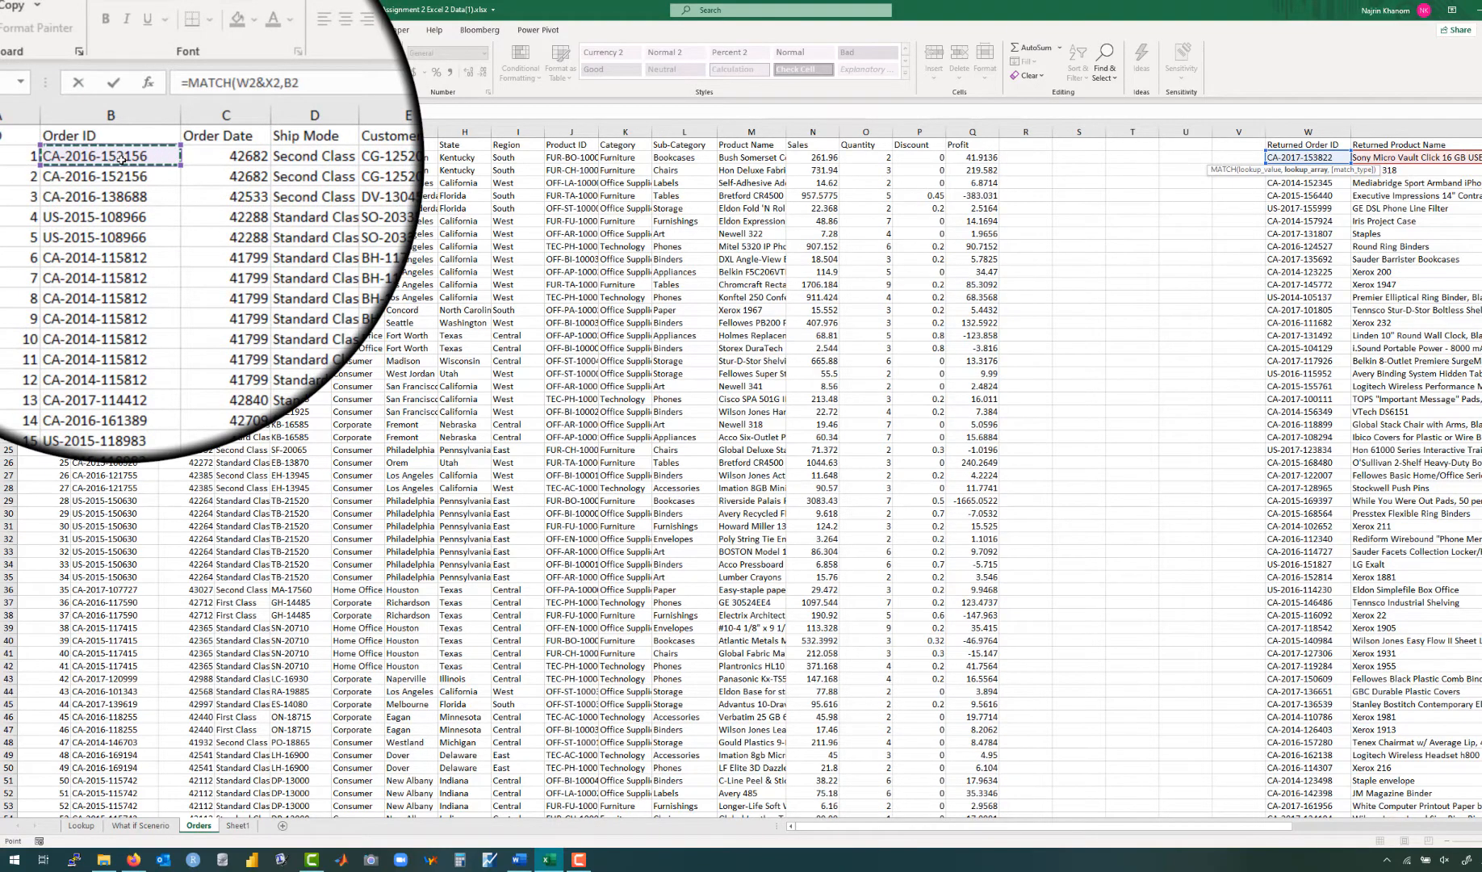
pyautogui.hotkey('ctrl', 'shift', 'Down')
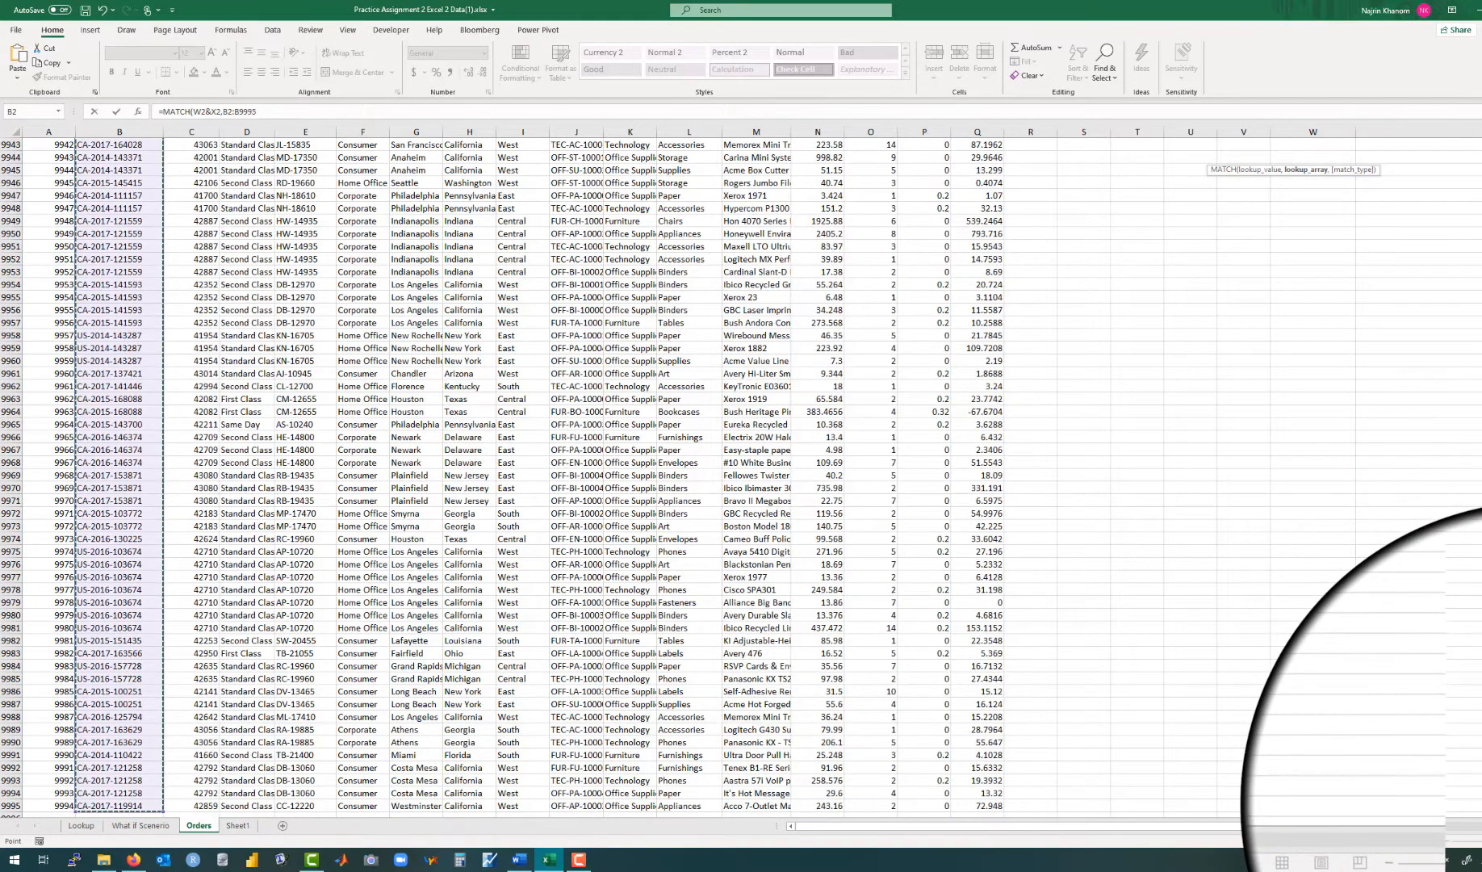
pyautogui.moveTo(1481, 323); pyautogui.dragTo(1481, 136)
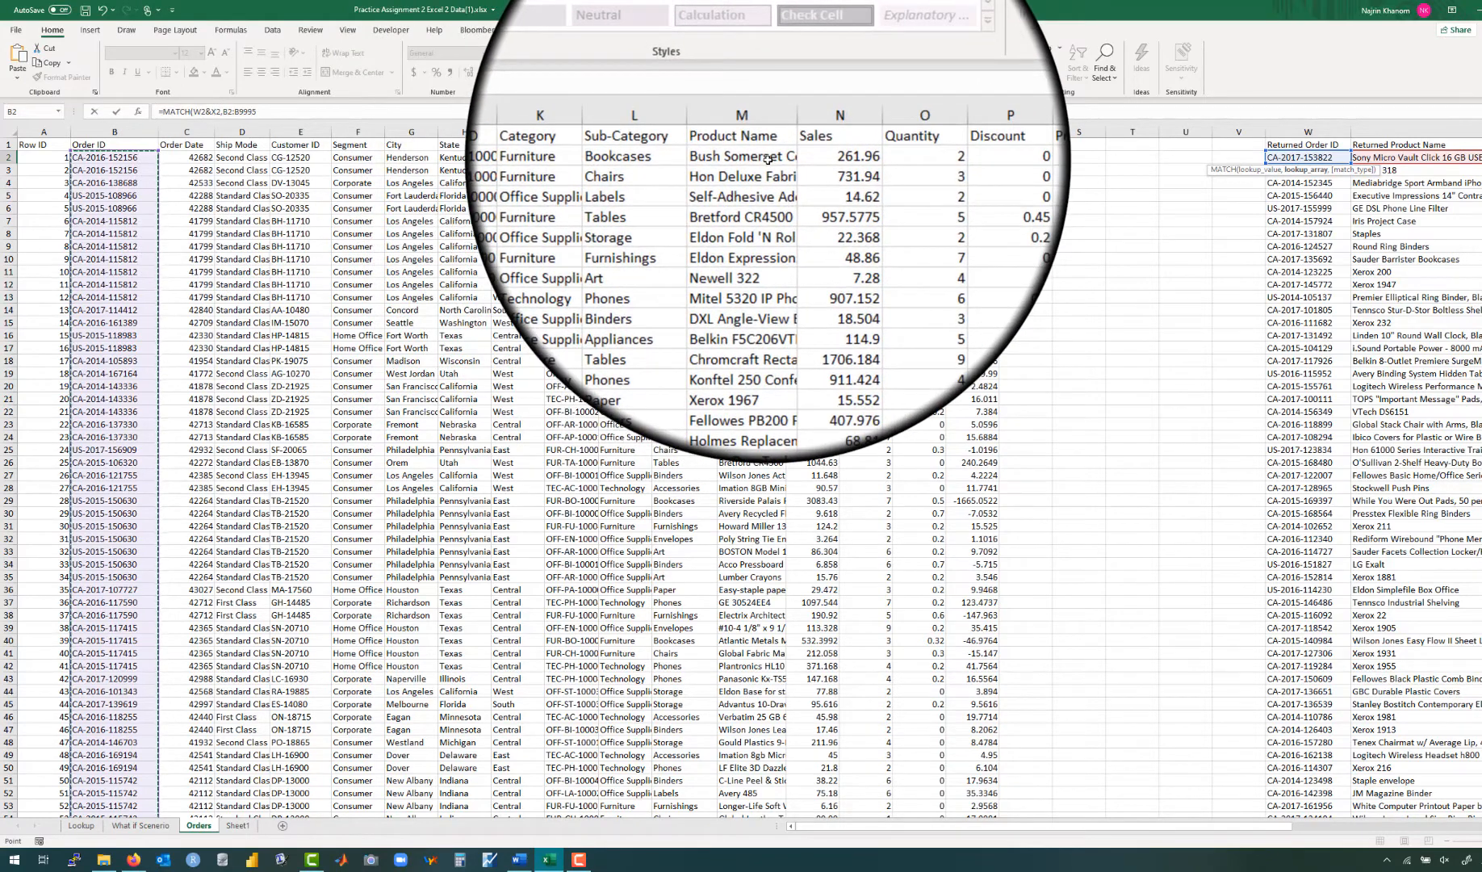
pyautogui.click(270, 110)
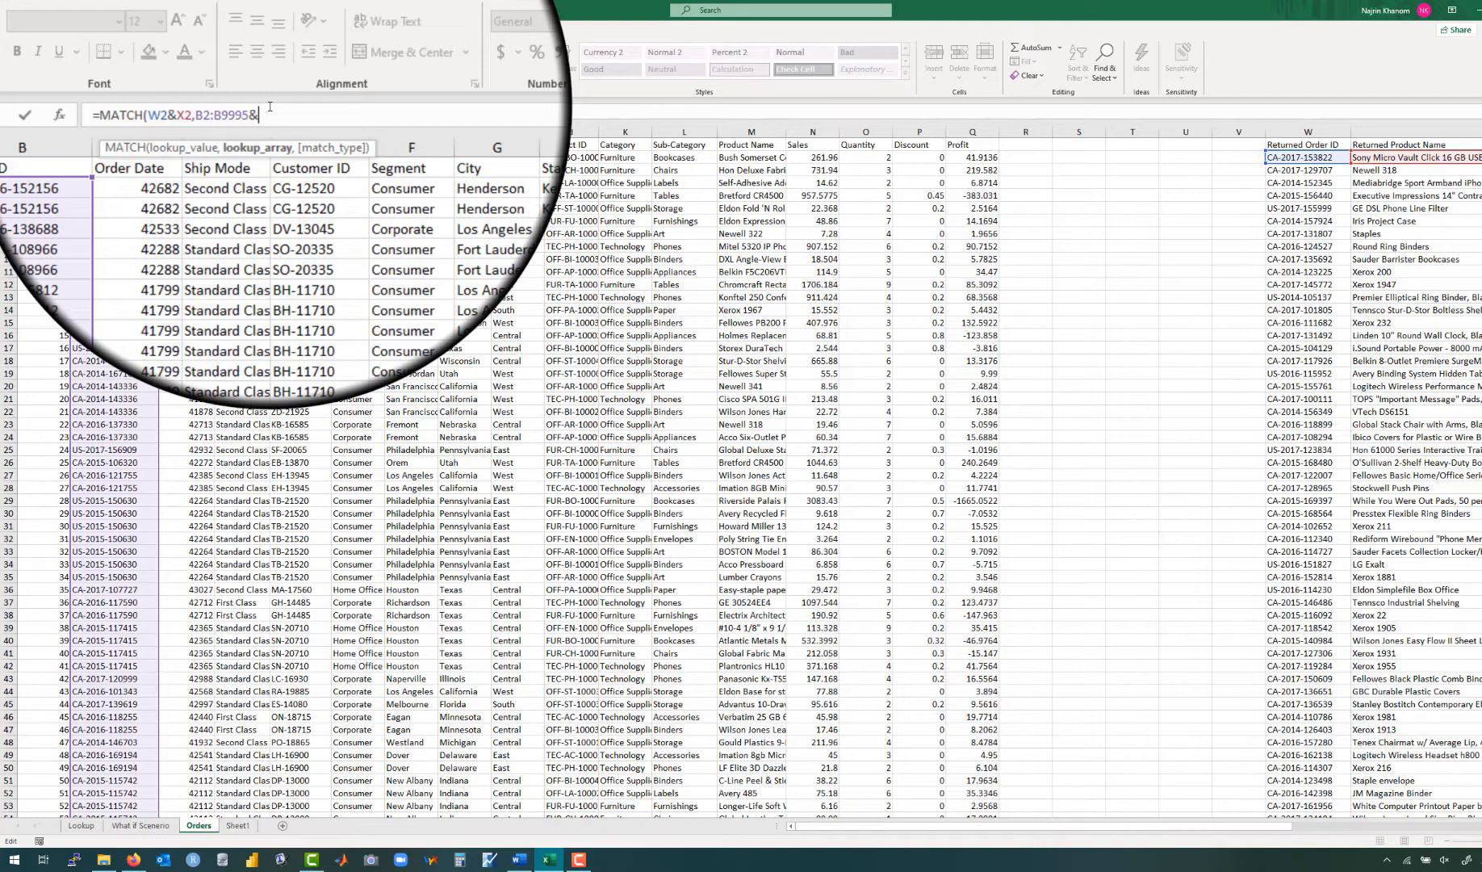
pyautogui.click(747, 158)
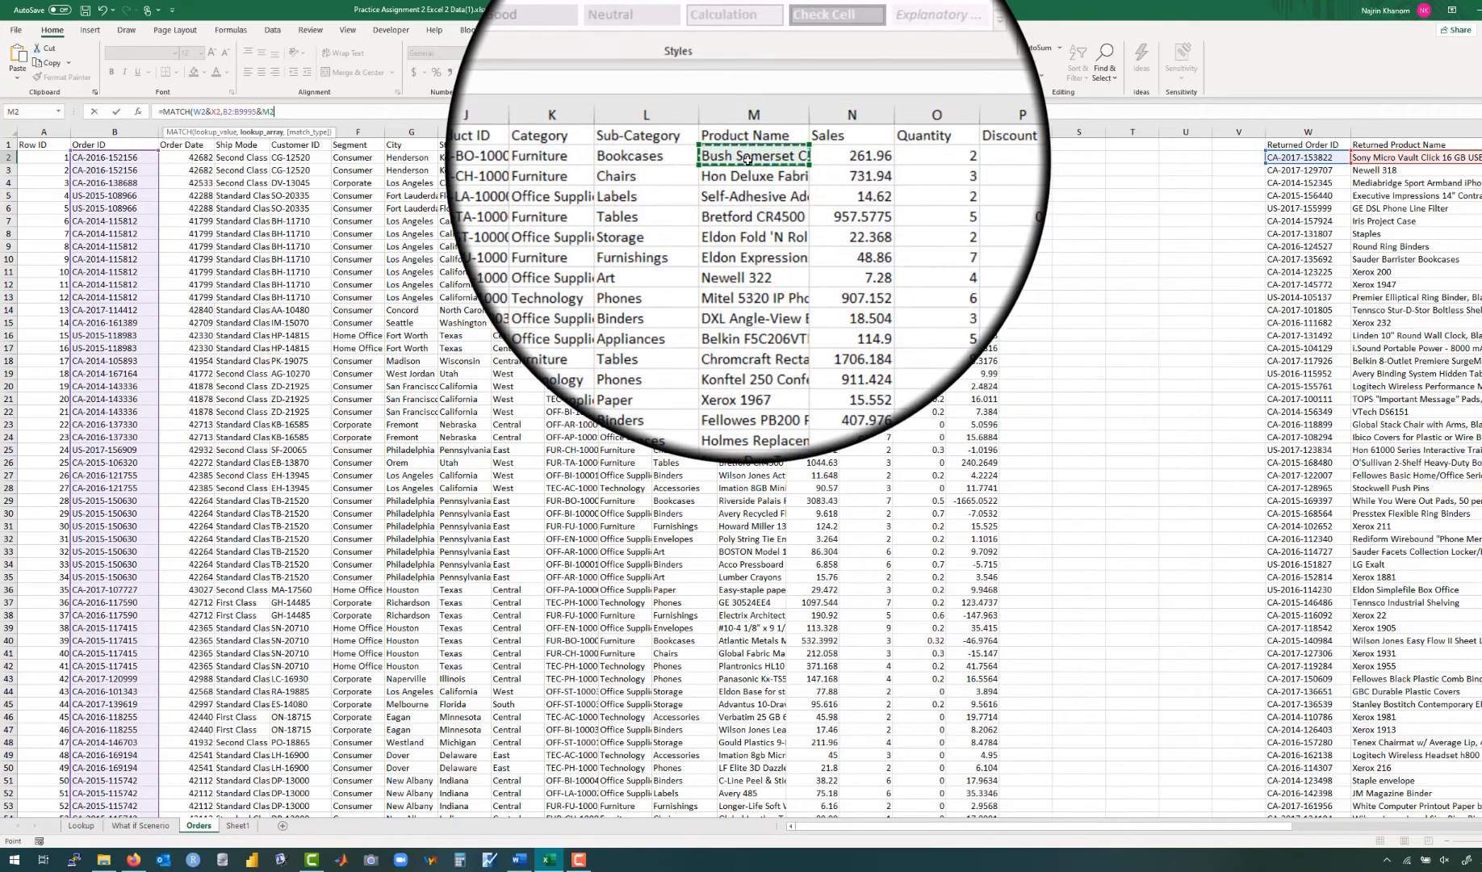
pyautogui.hotkey('ctrl', 'shift', 'Down')
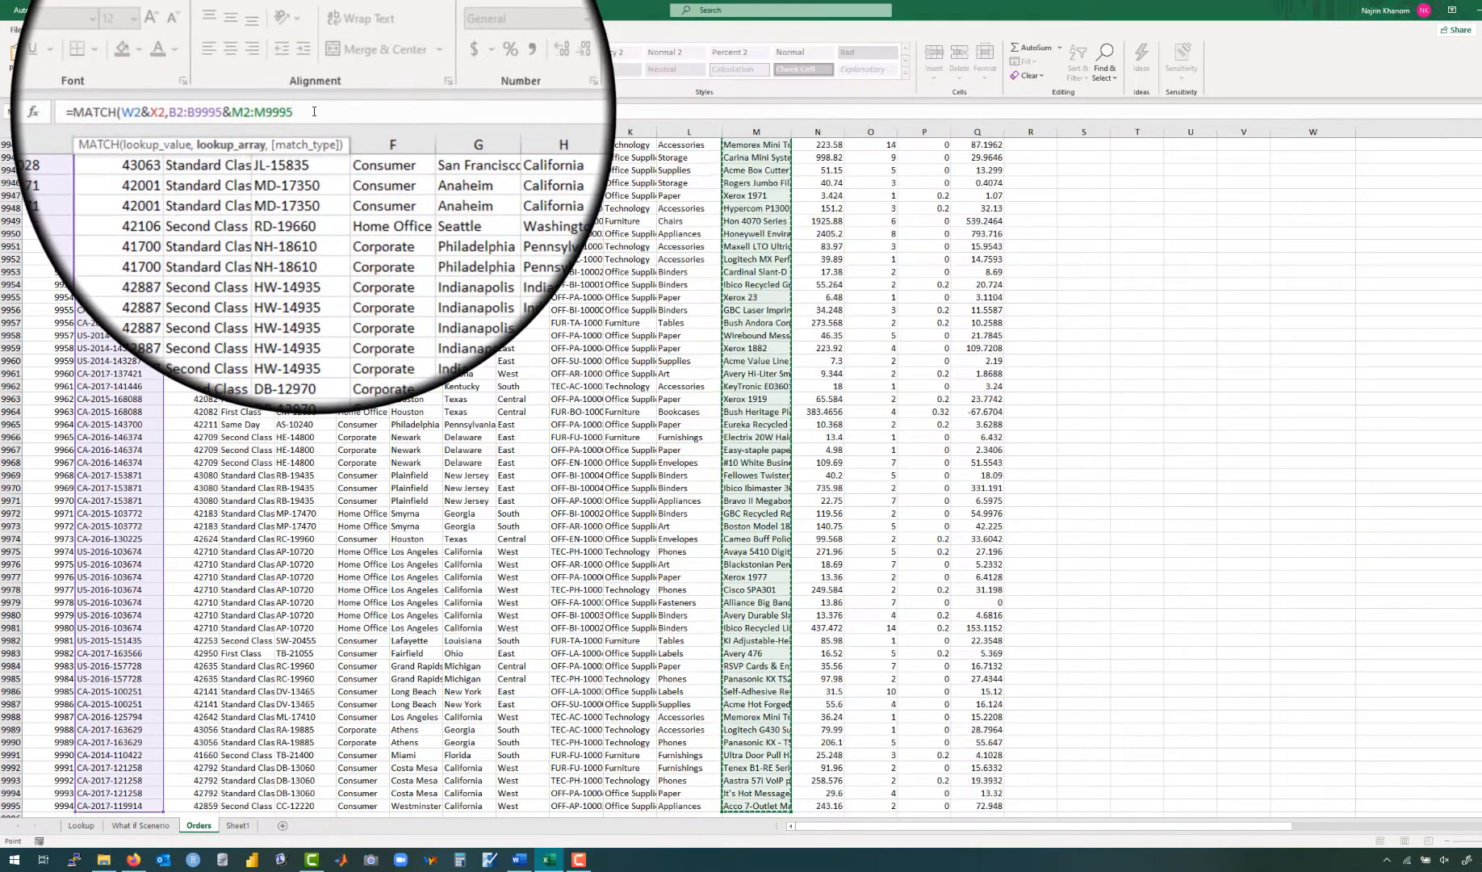
pyautogui.click(314, 111)
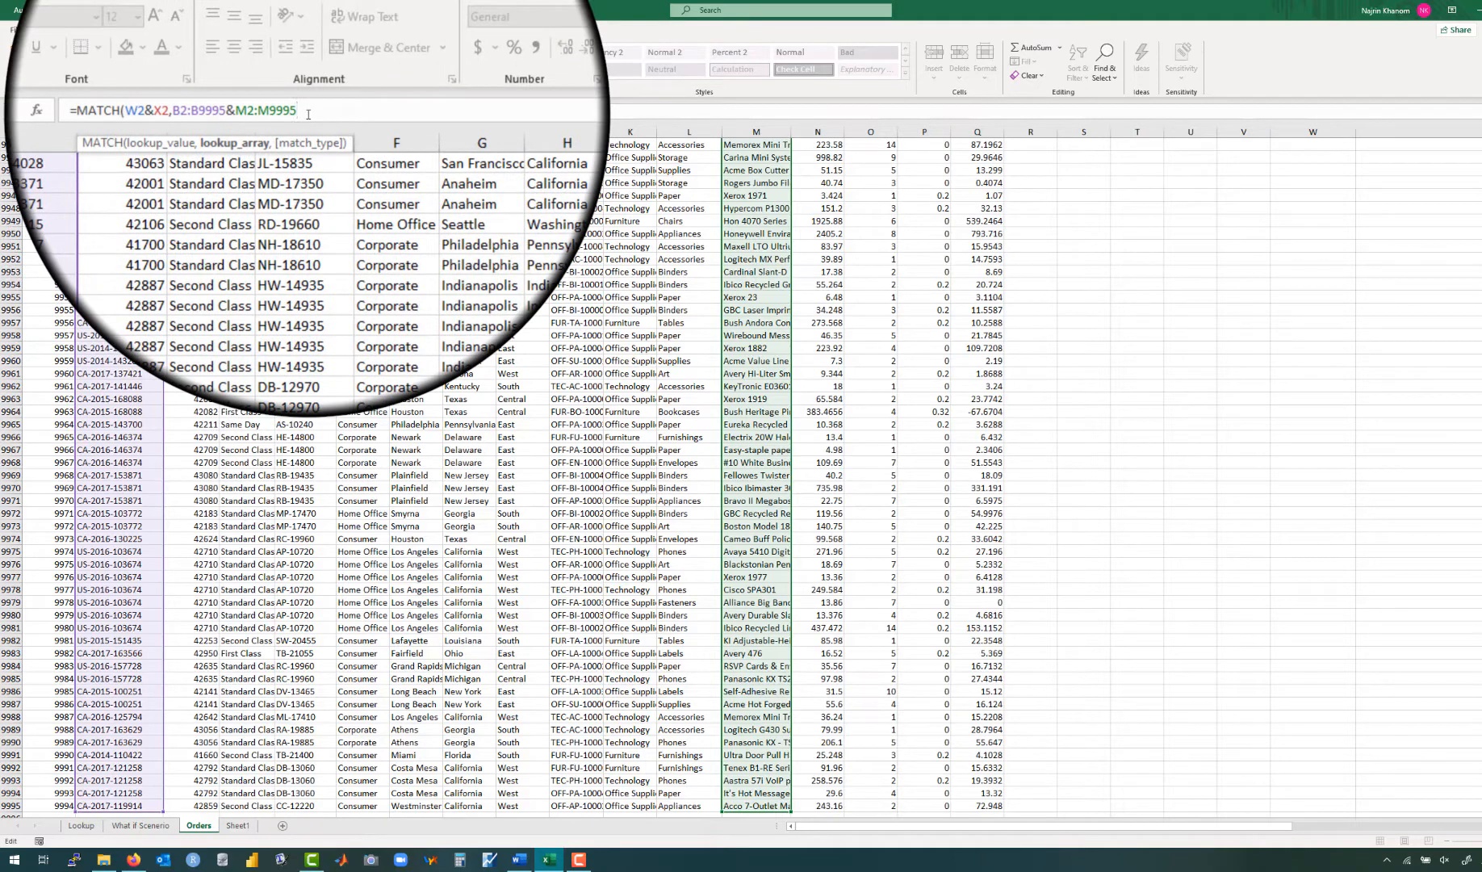
# Step: Complete the MATCH formula in AA2 with exact match type 0 and a closing parenthesis, and enter it
pyautogui.write(',')
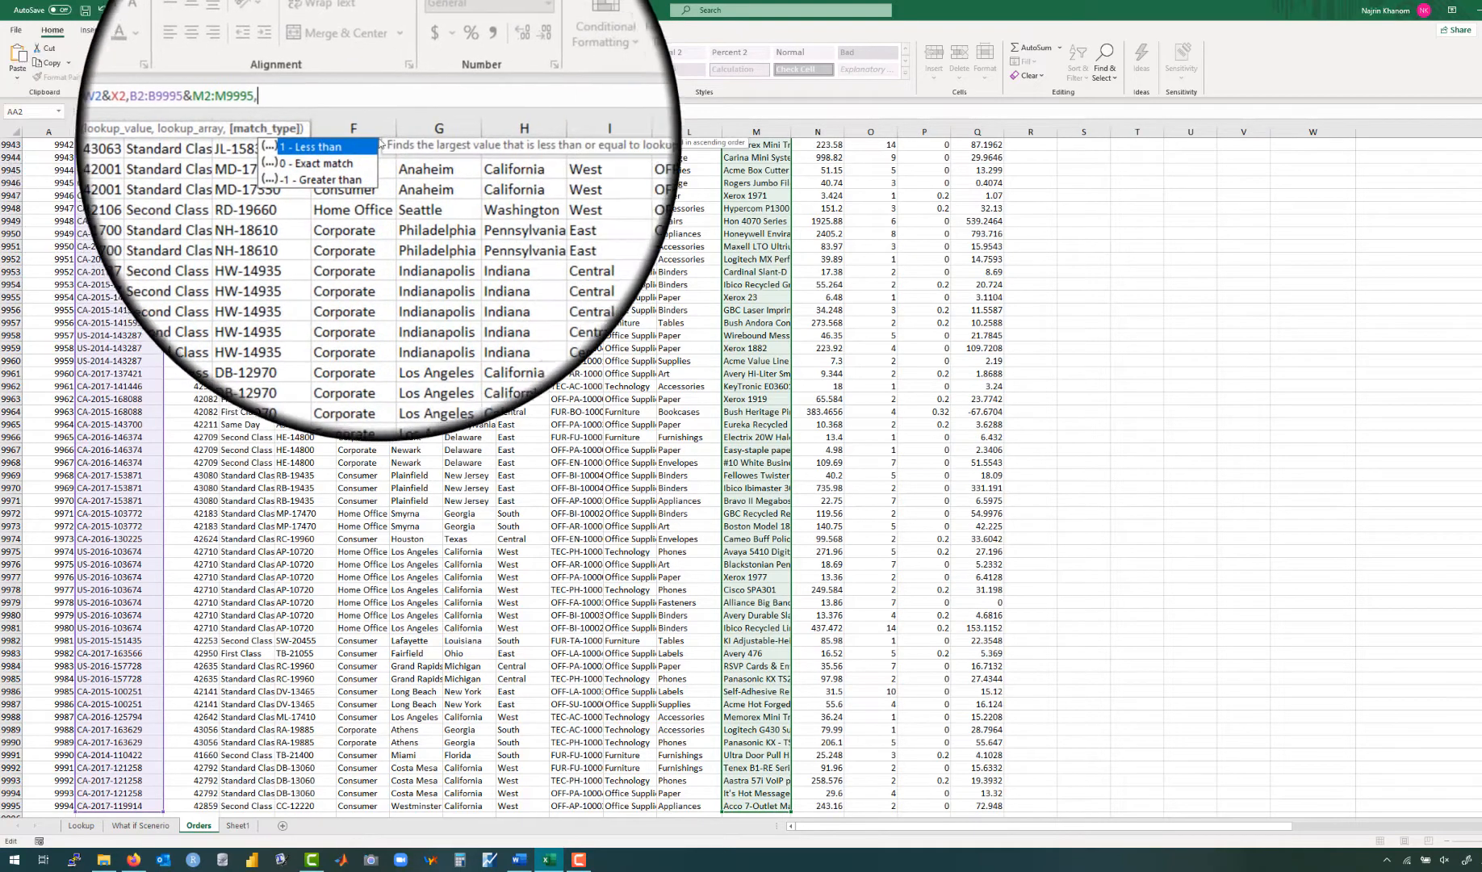
pyautogui.click(354, 160)
pyautogui.doubleClick(354, 160)
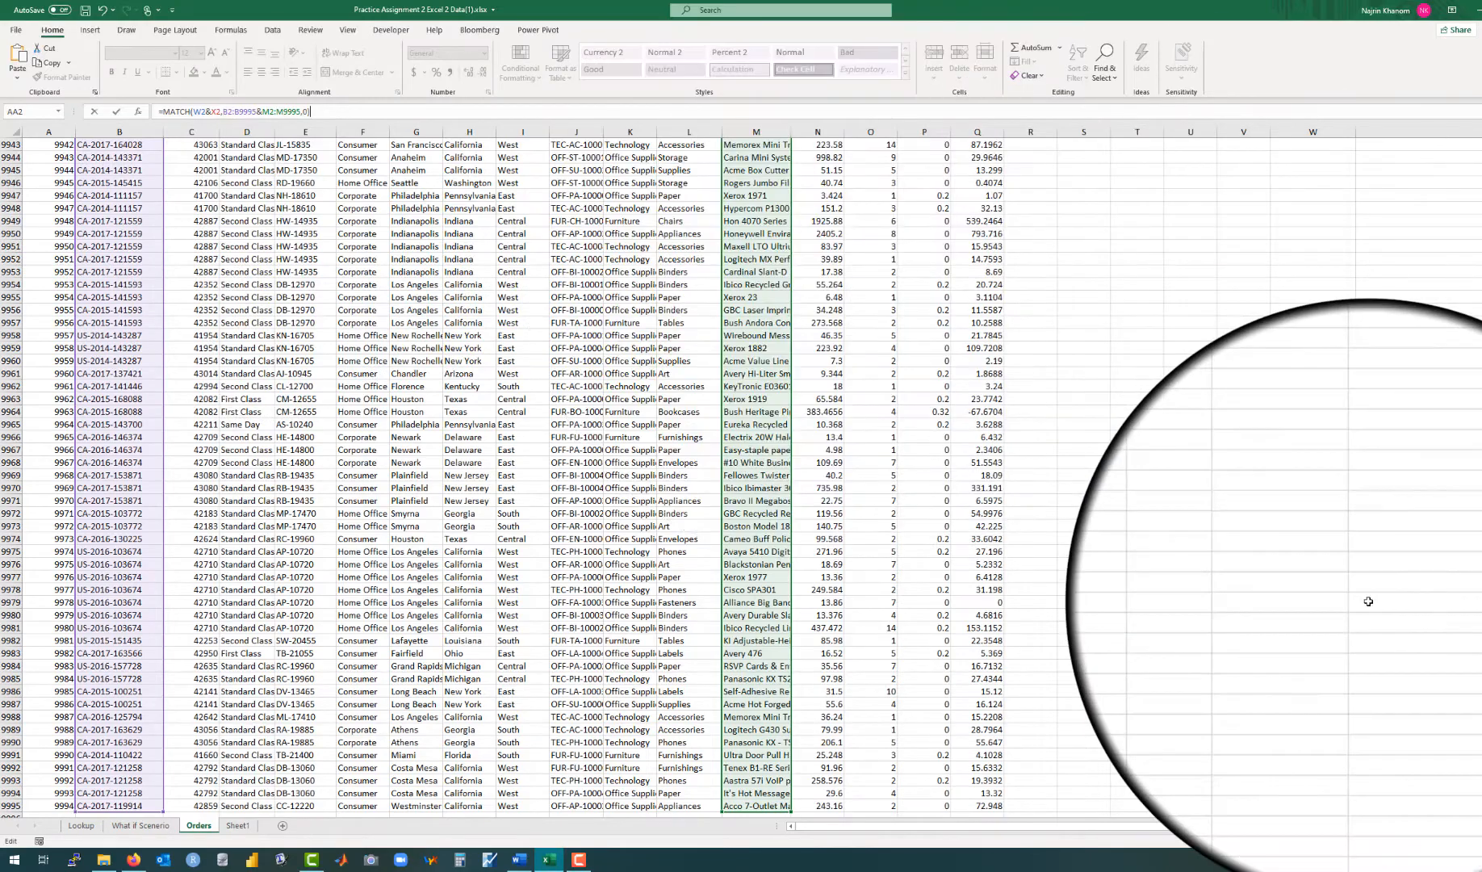
pyautogui.moveTo(1481, 800); pyautogui.dragTo(1481, 94)
pyautogui.hscroll(5, 1260, 307)
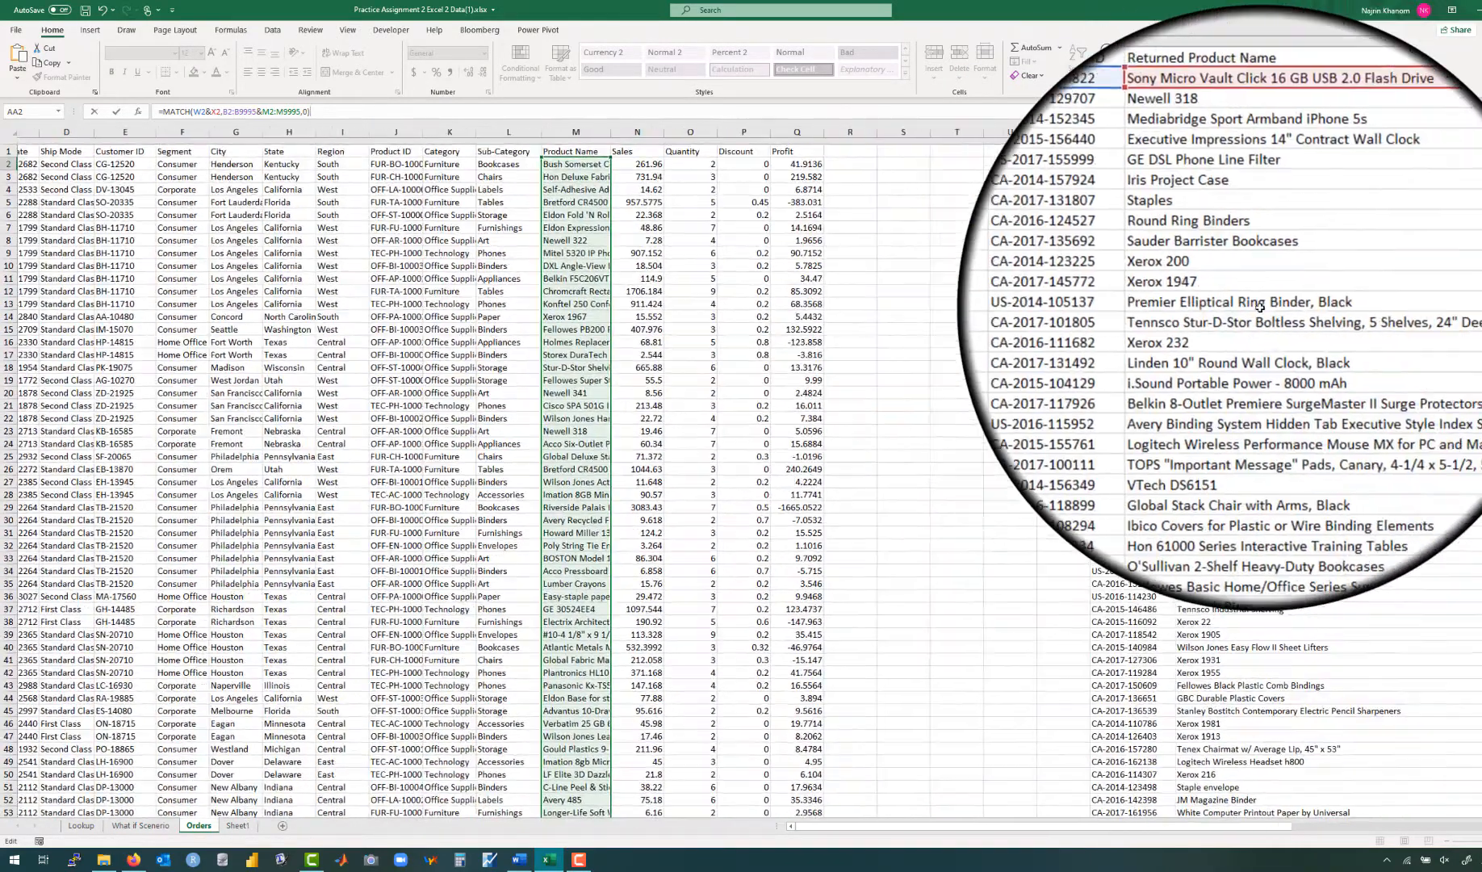
pyautogui.hscroll(3, 1260, 307)
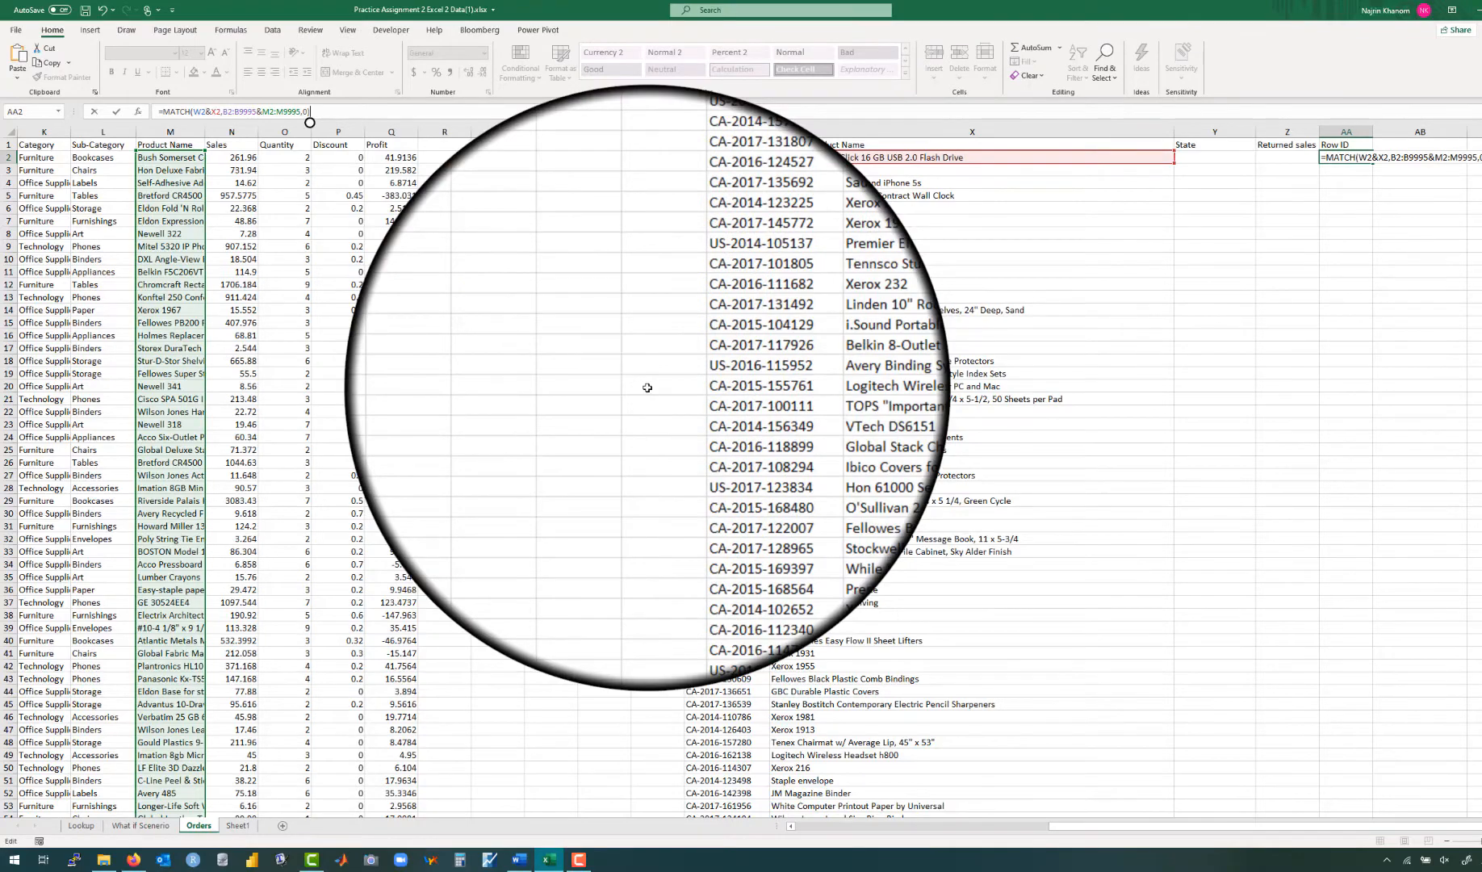
pyautogui.hscroll(-10, 648, 388)
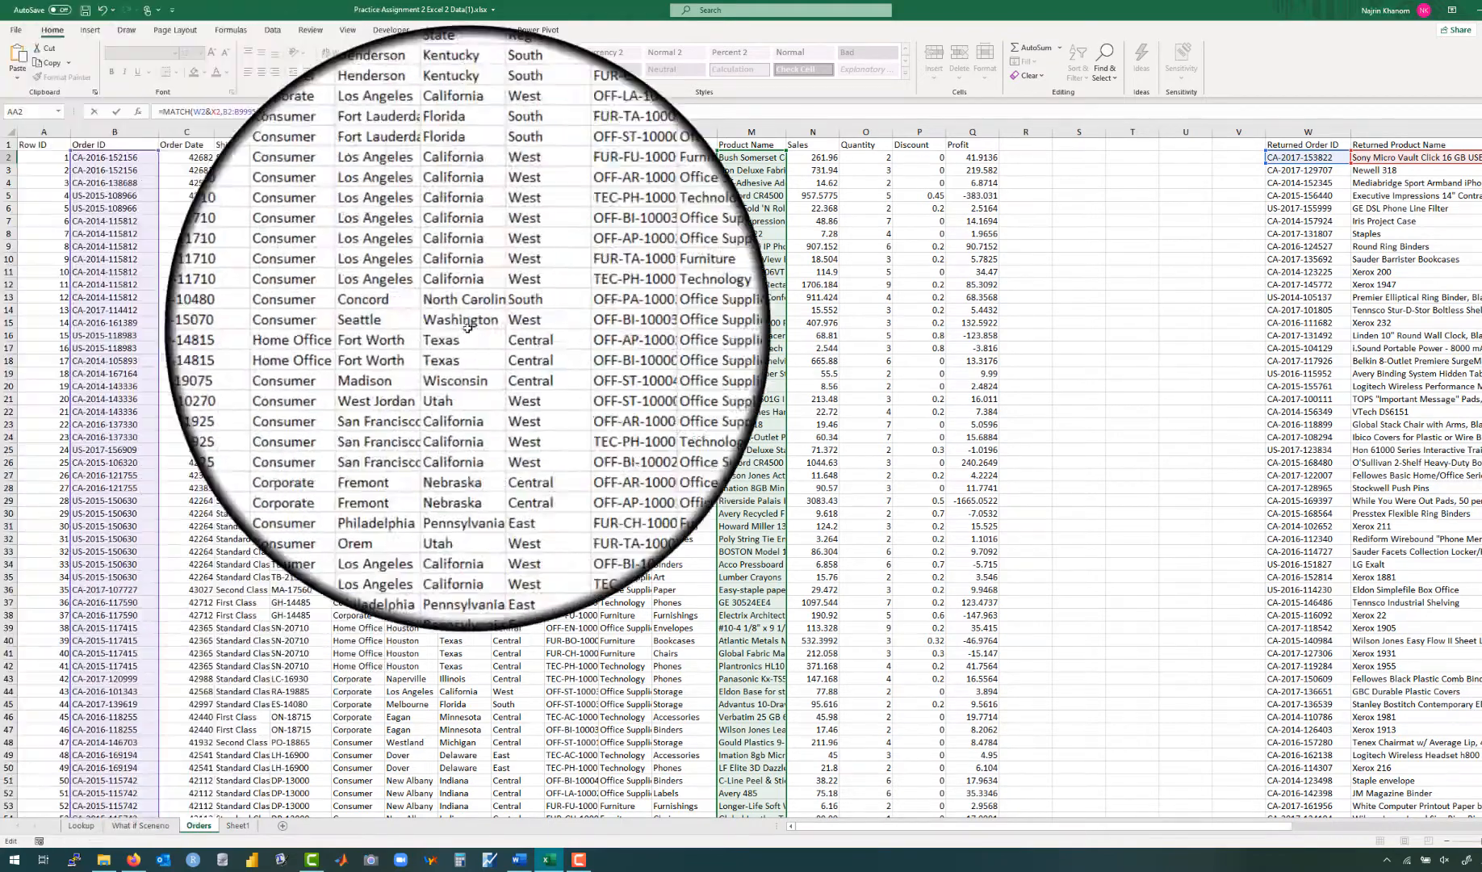
pyautogui.hscroll(5, 468, 327)
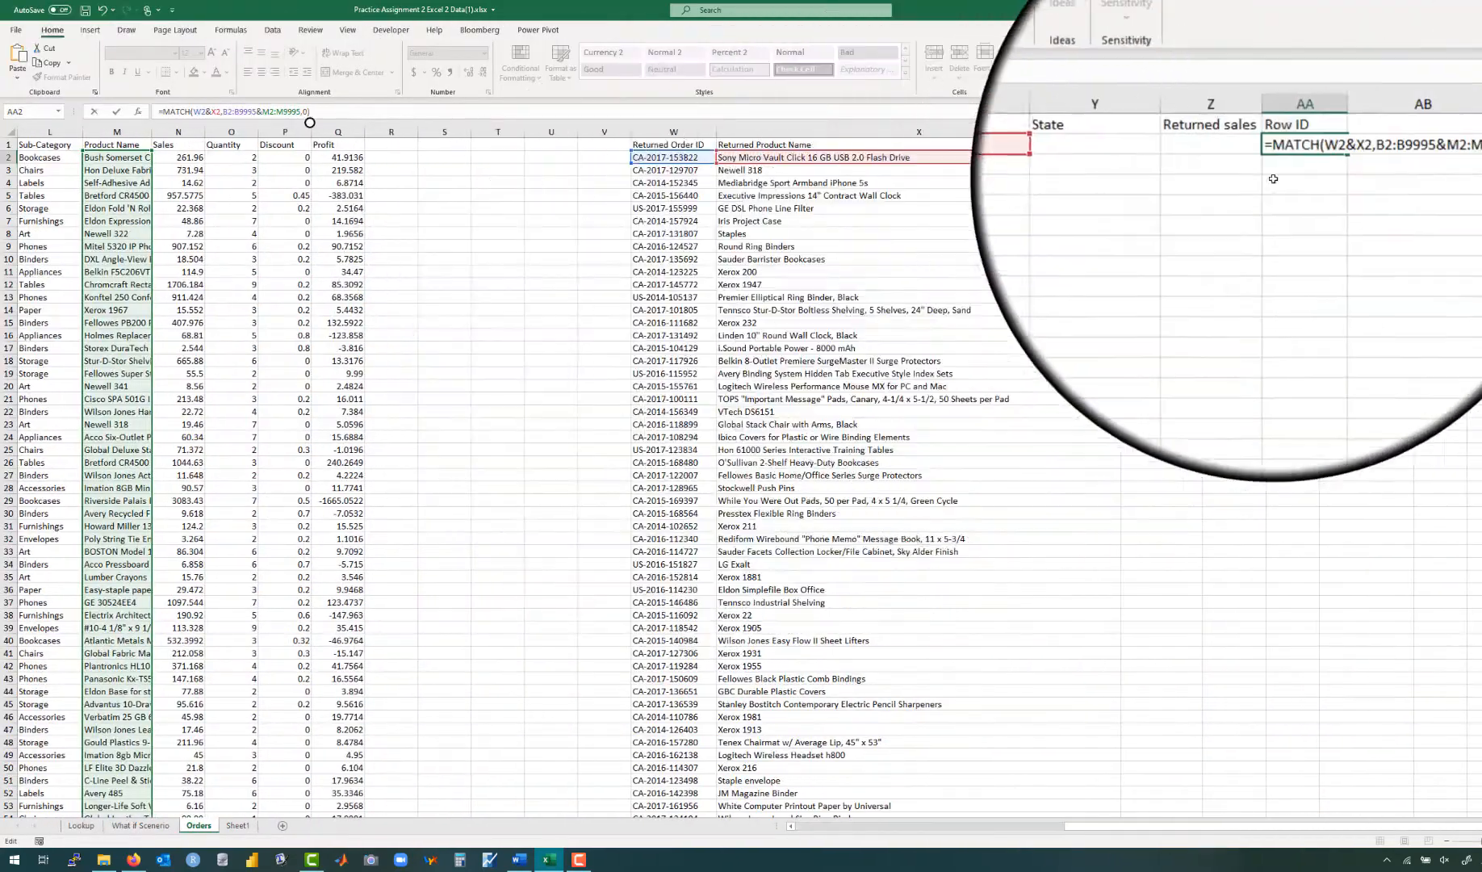
pyautogui.press('Return')
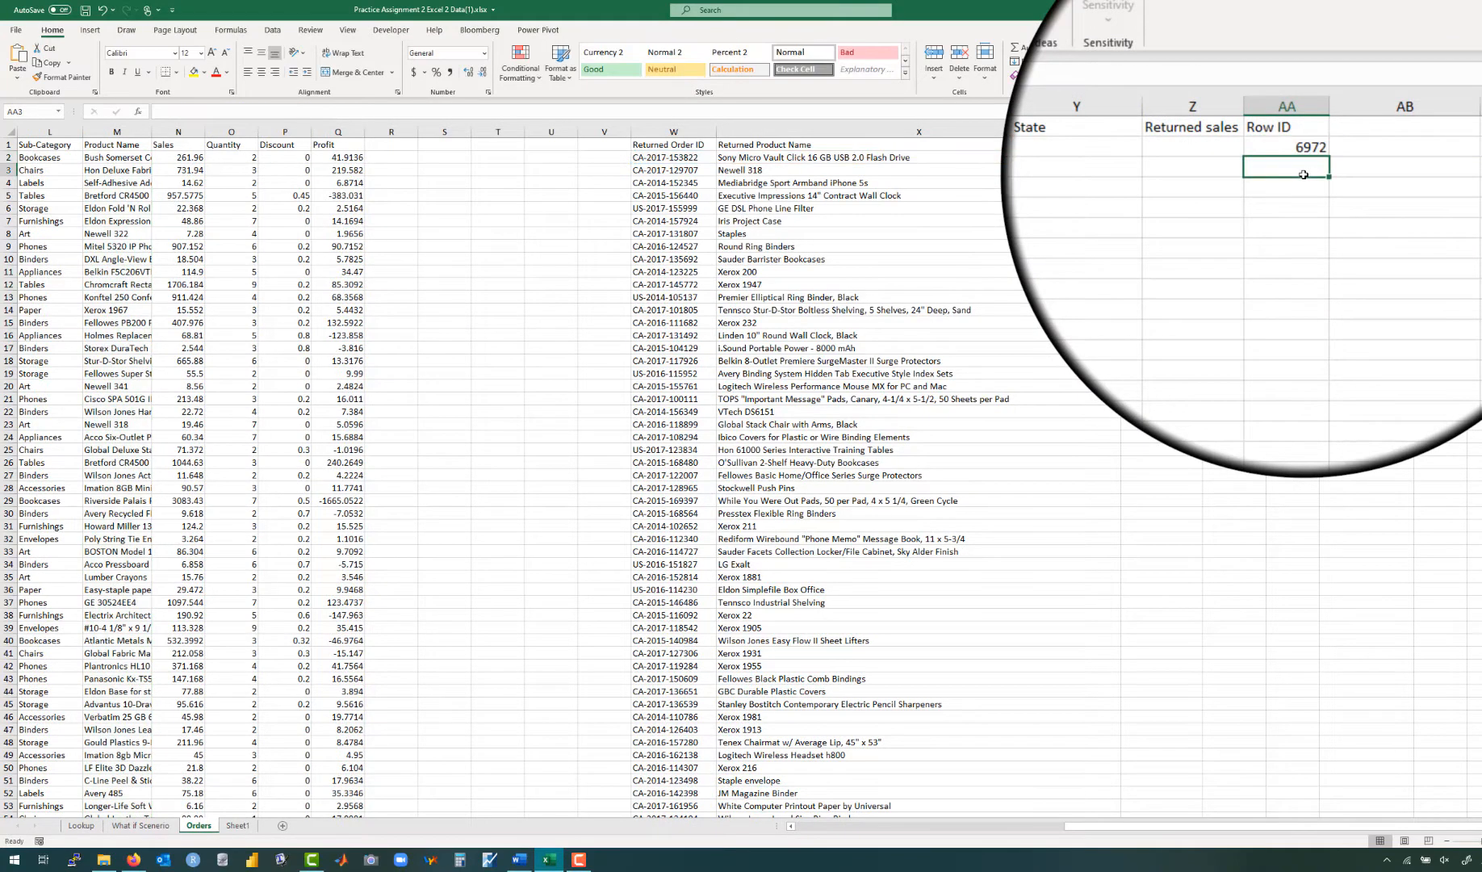
# Step: Compare the MATCH result in AA2 with the returned order ID in W2, the product name in X2 and the order rows
pyautogui.click(1287, 155)
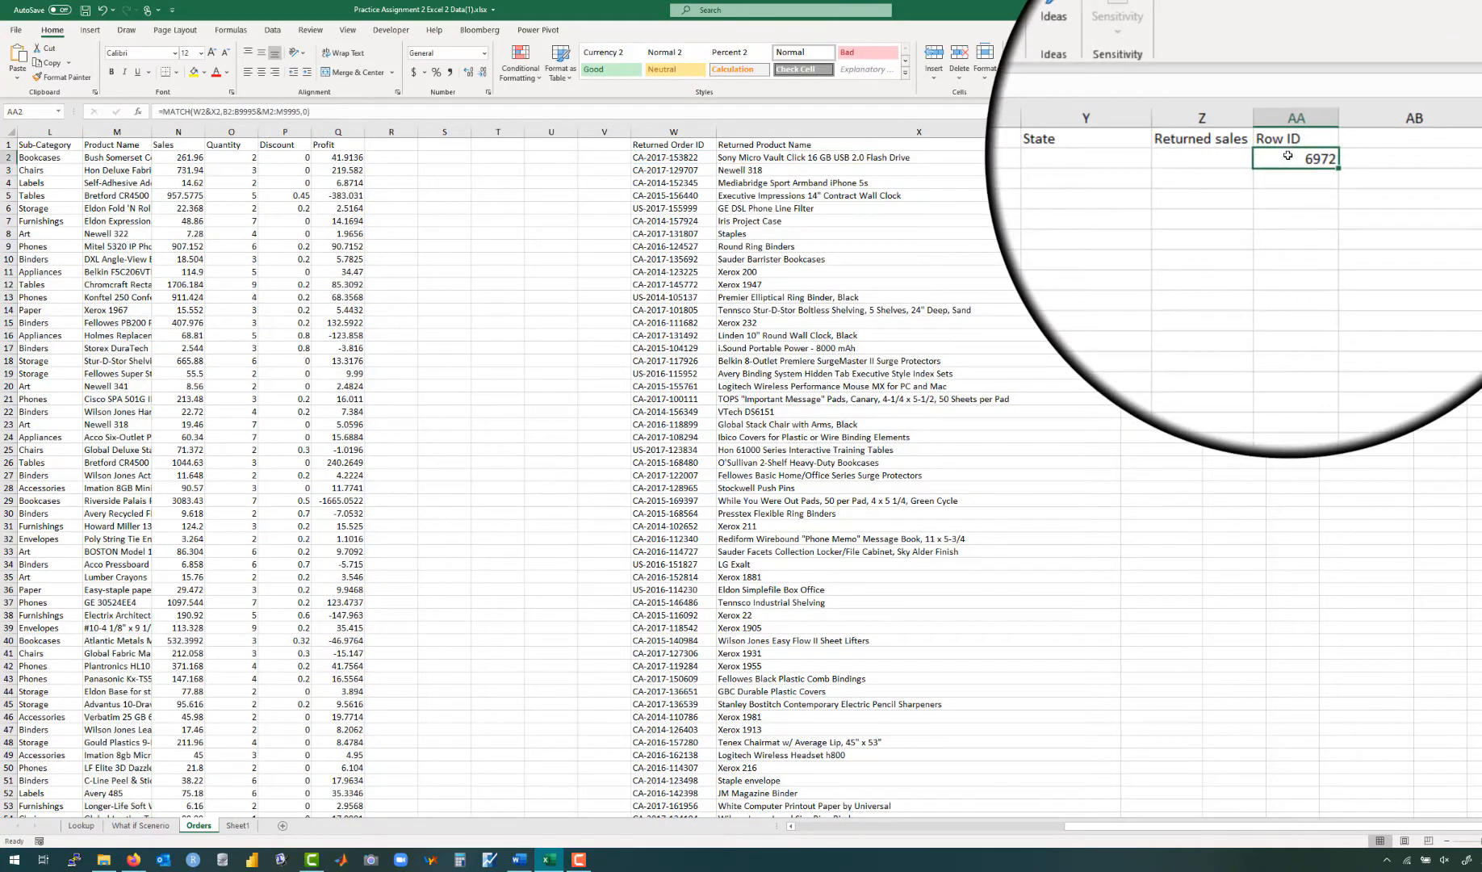
pyautogui.click(674, 158)
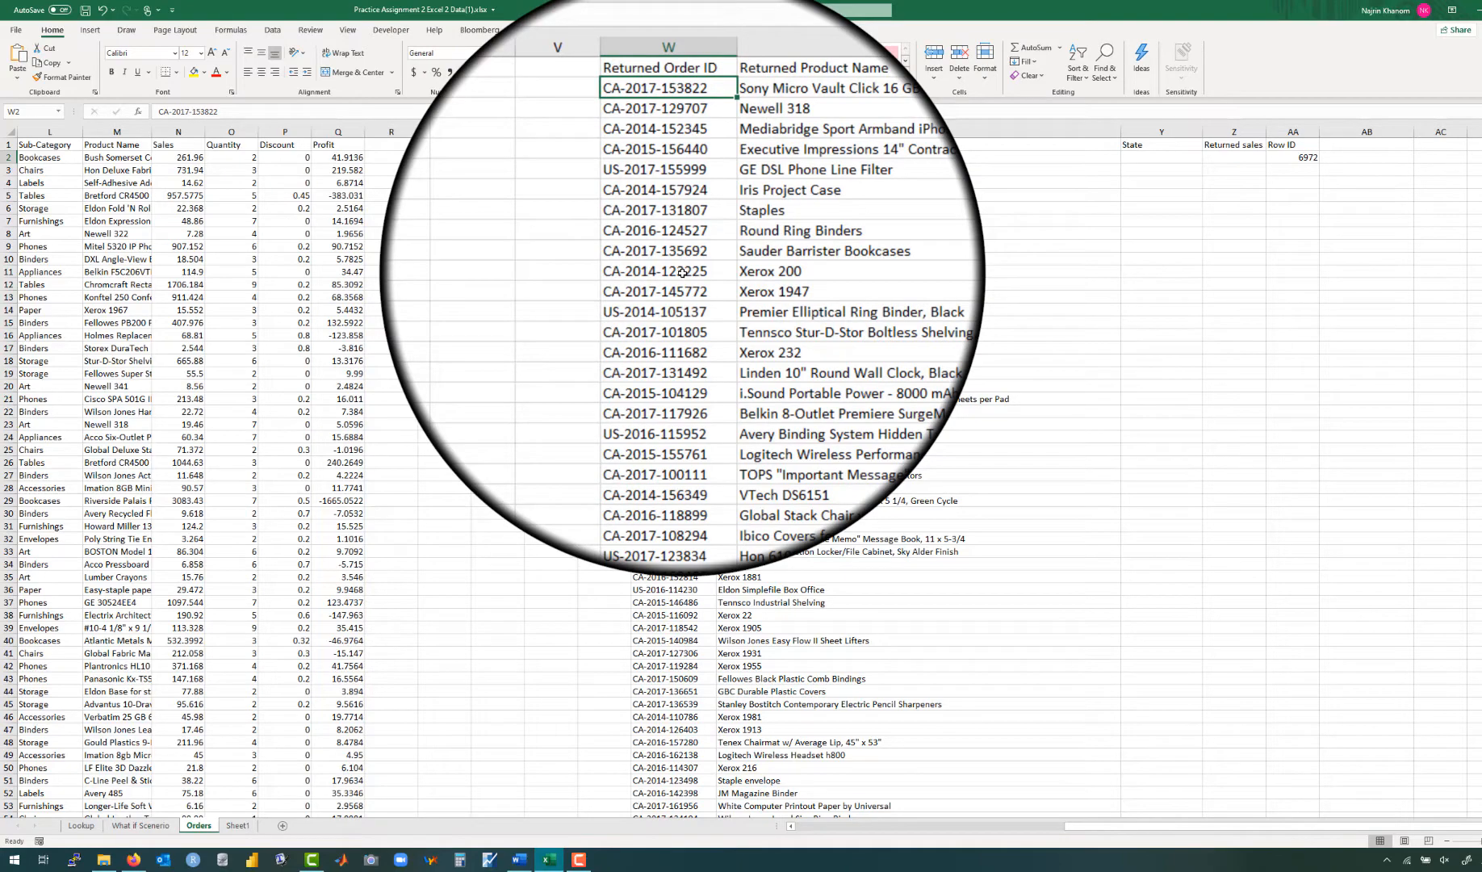
pyautogui.click(793, 158)
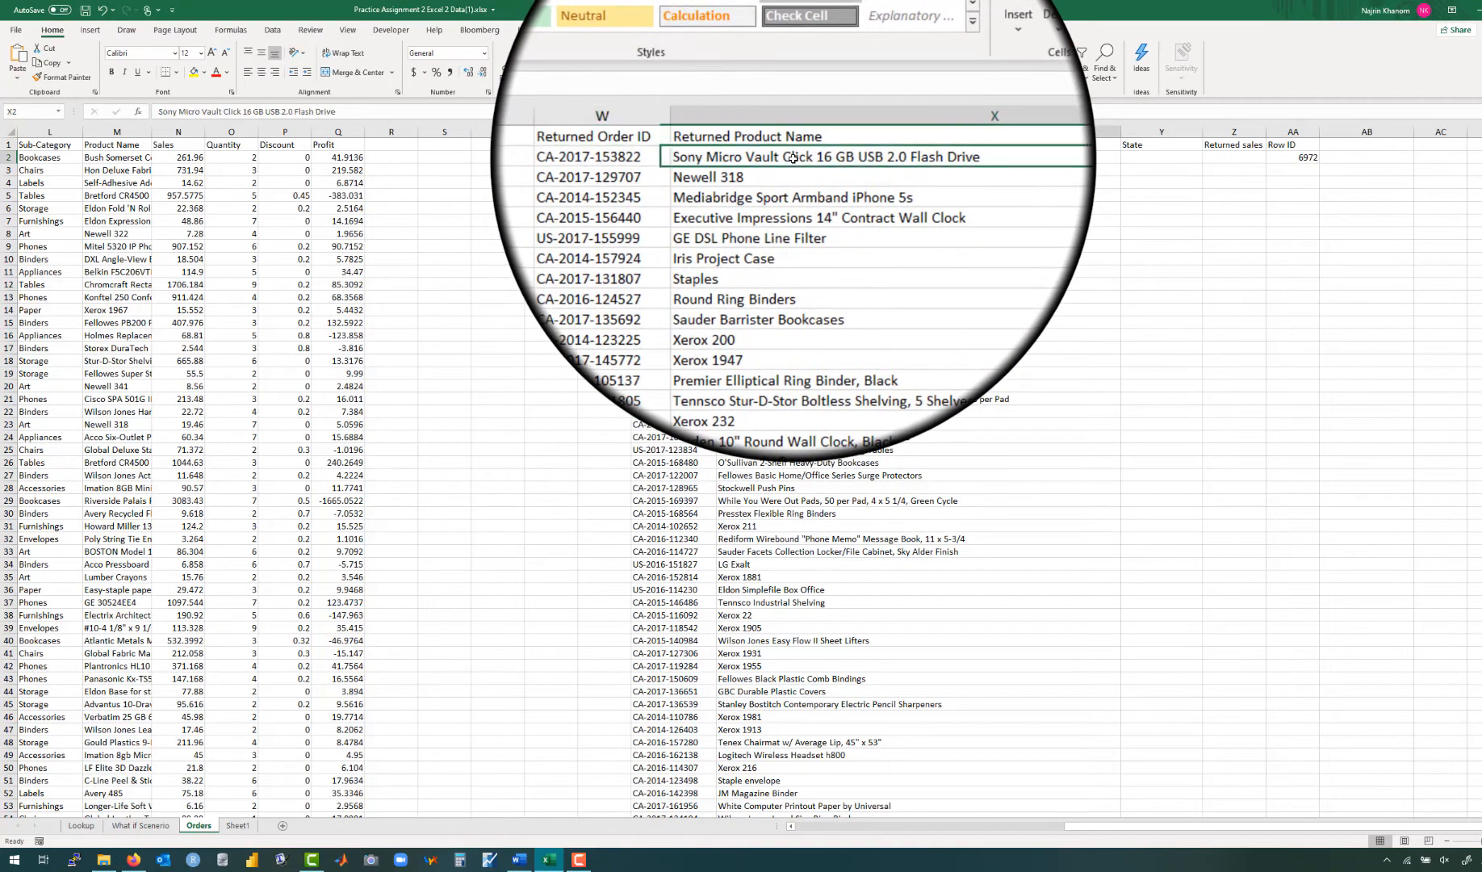
pyautogui.hscroll(-4, 516, 367)
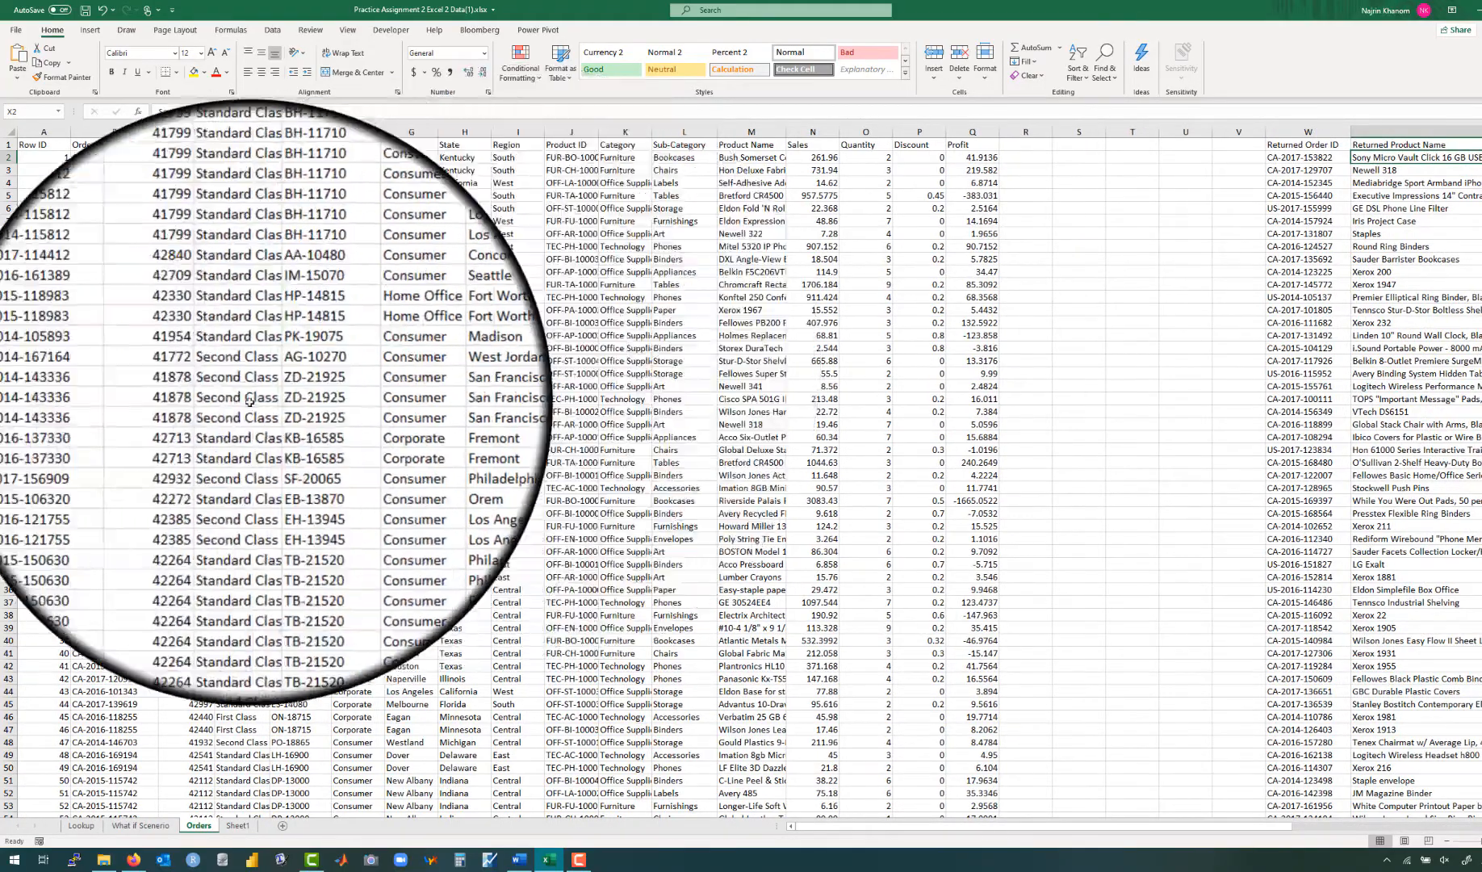
pyautogui.scroll(-20, 125, 422)
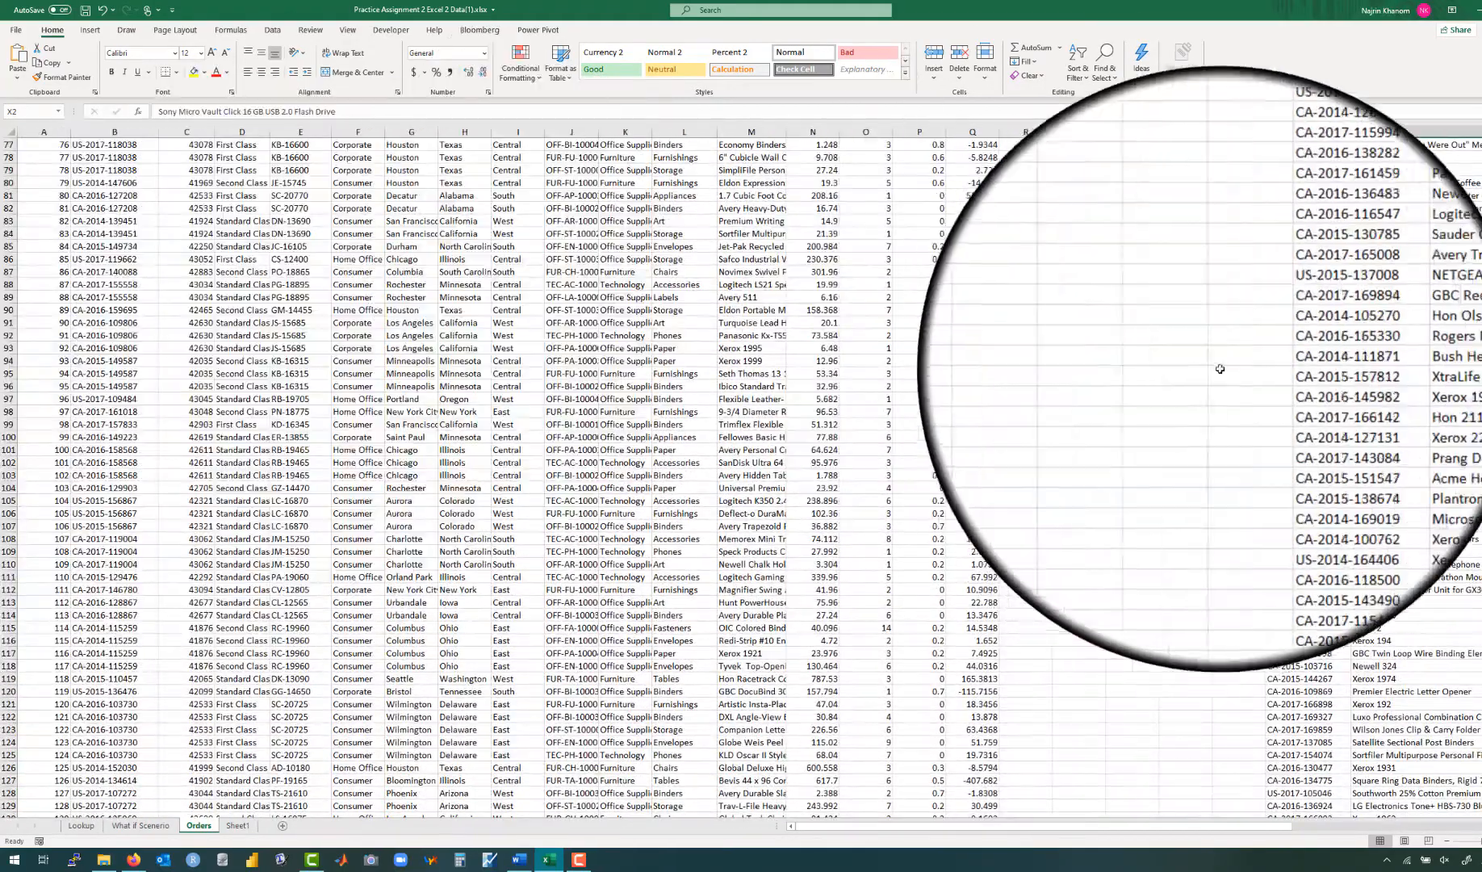
pyautogui.hscroll(4, 1356, 290)
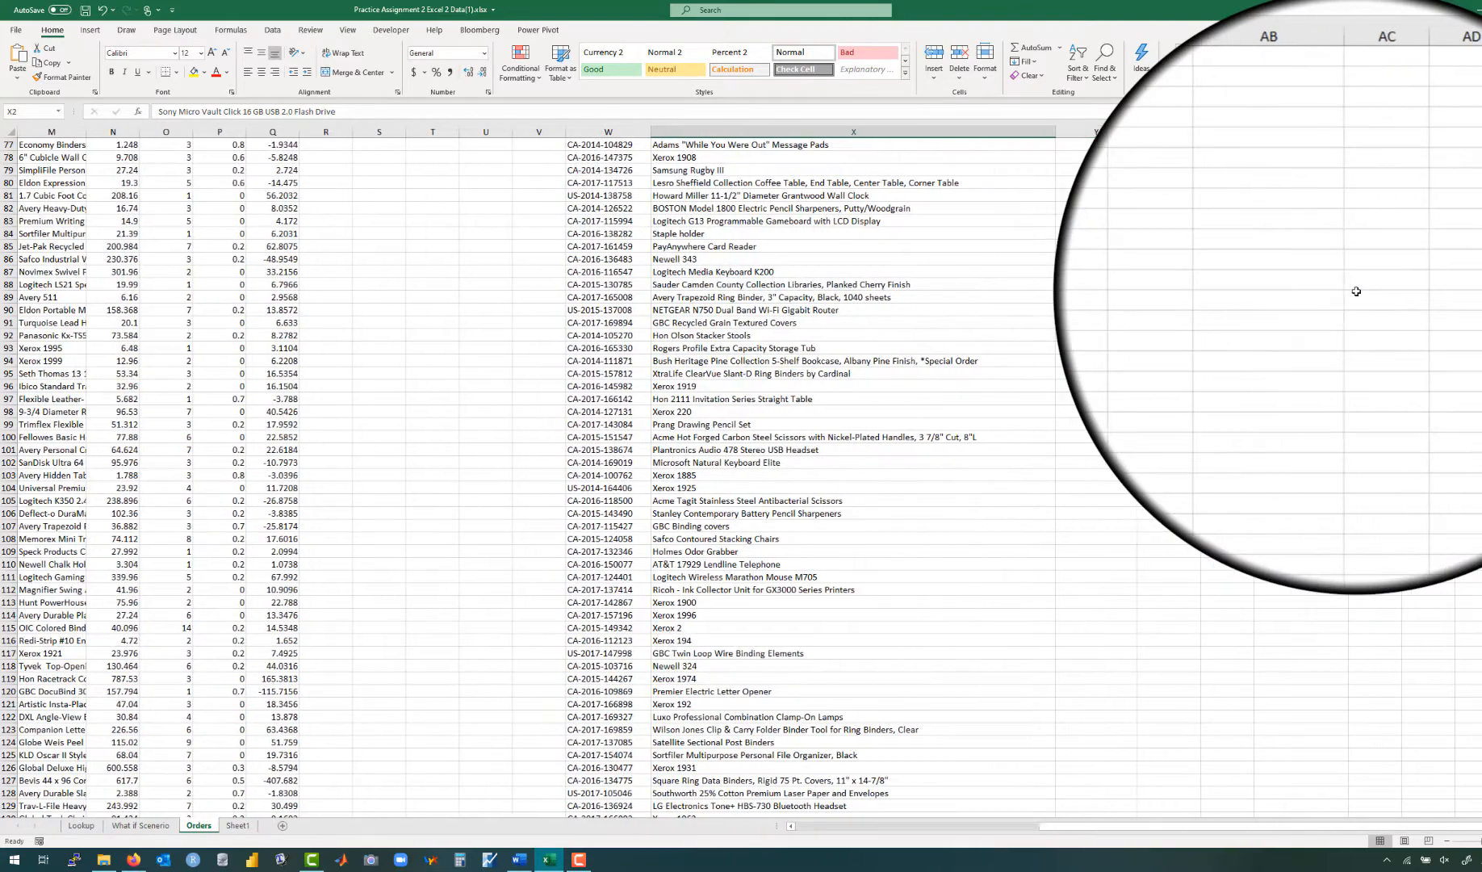
pyautogui.scroll(20, 1089, 221)
pyautogui.hscroll(1, 1089, 221)
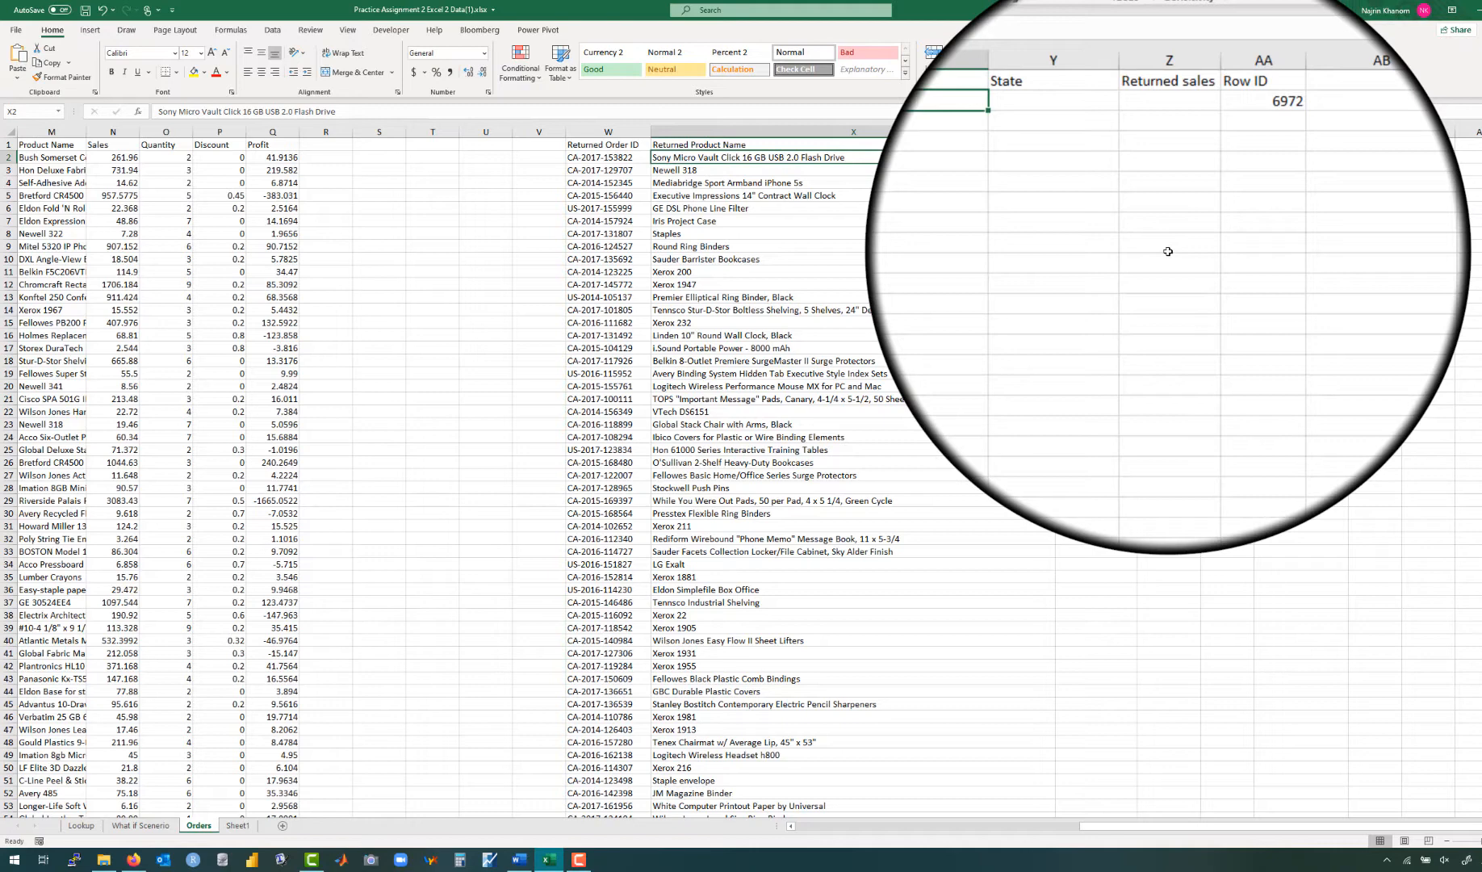
# Step: Search the Orders sheet for 6972 until the matching entry in the Row ID column is selected
pyautogui.hotkey('ctrl', 'f')
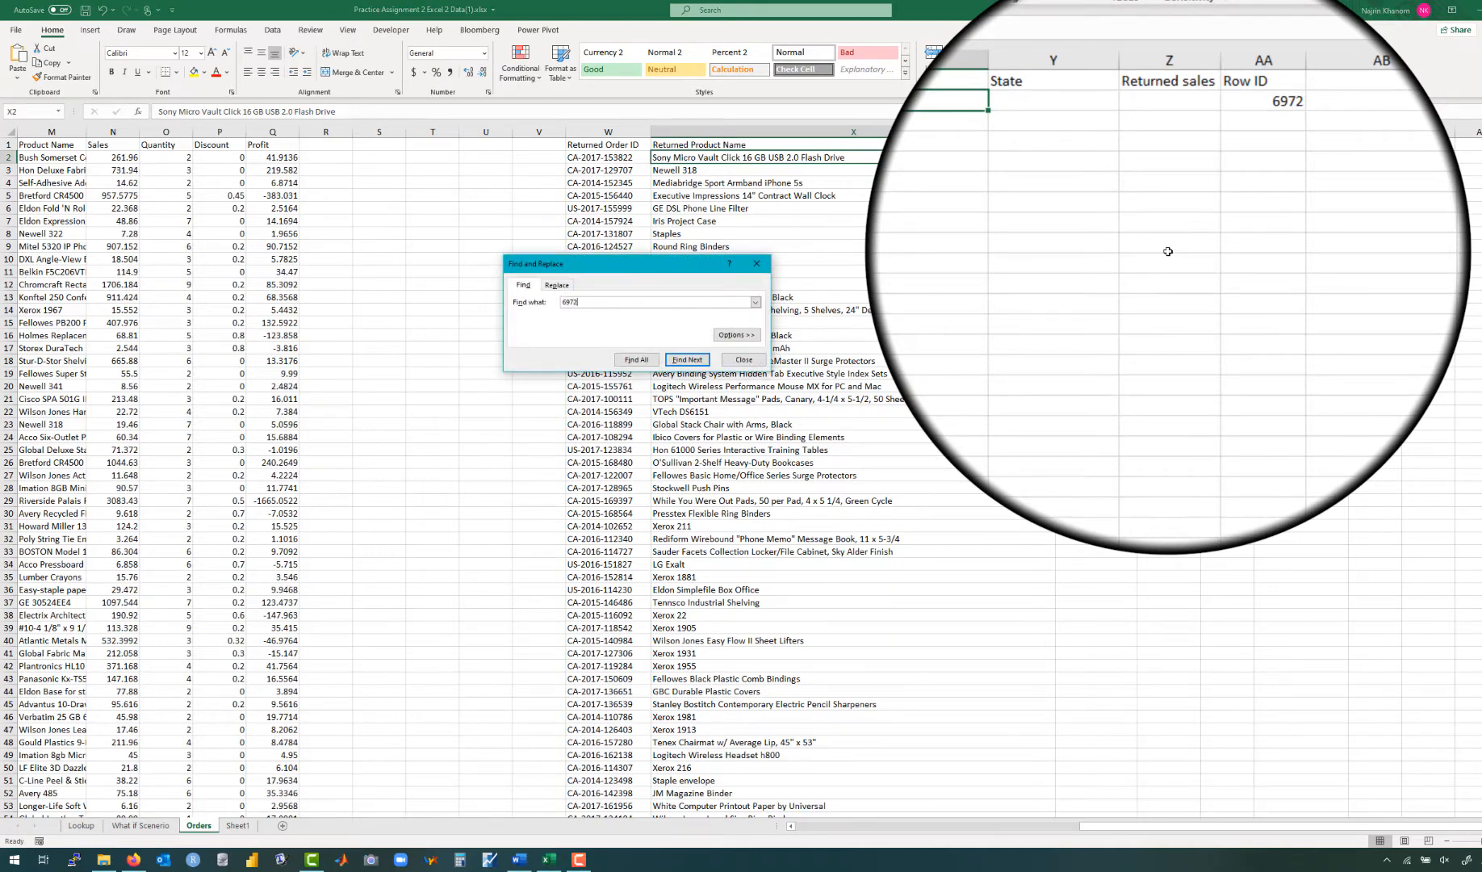
pyautogui.click(687, 360)
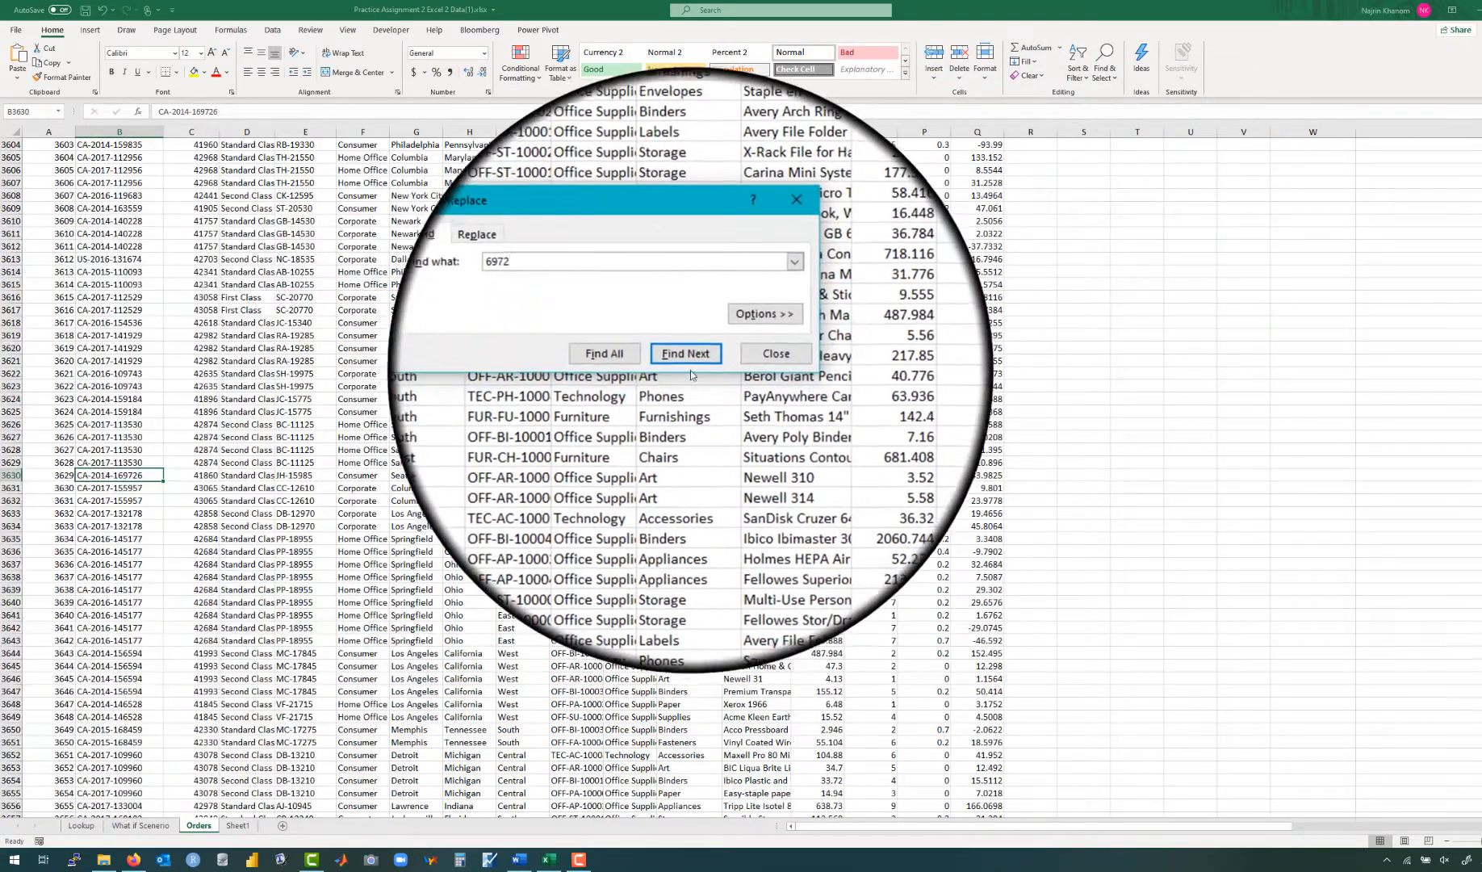
pyautogui.click(686, 360)
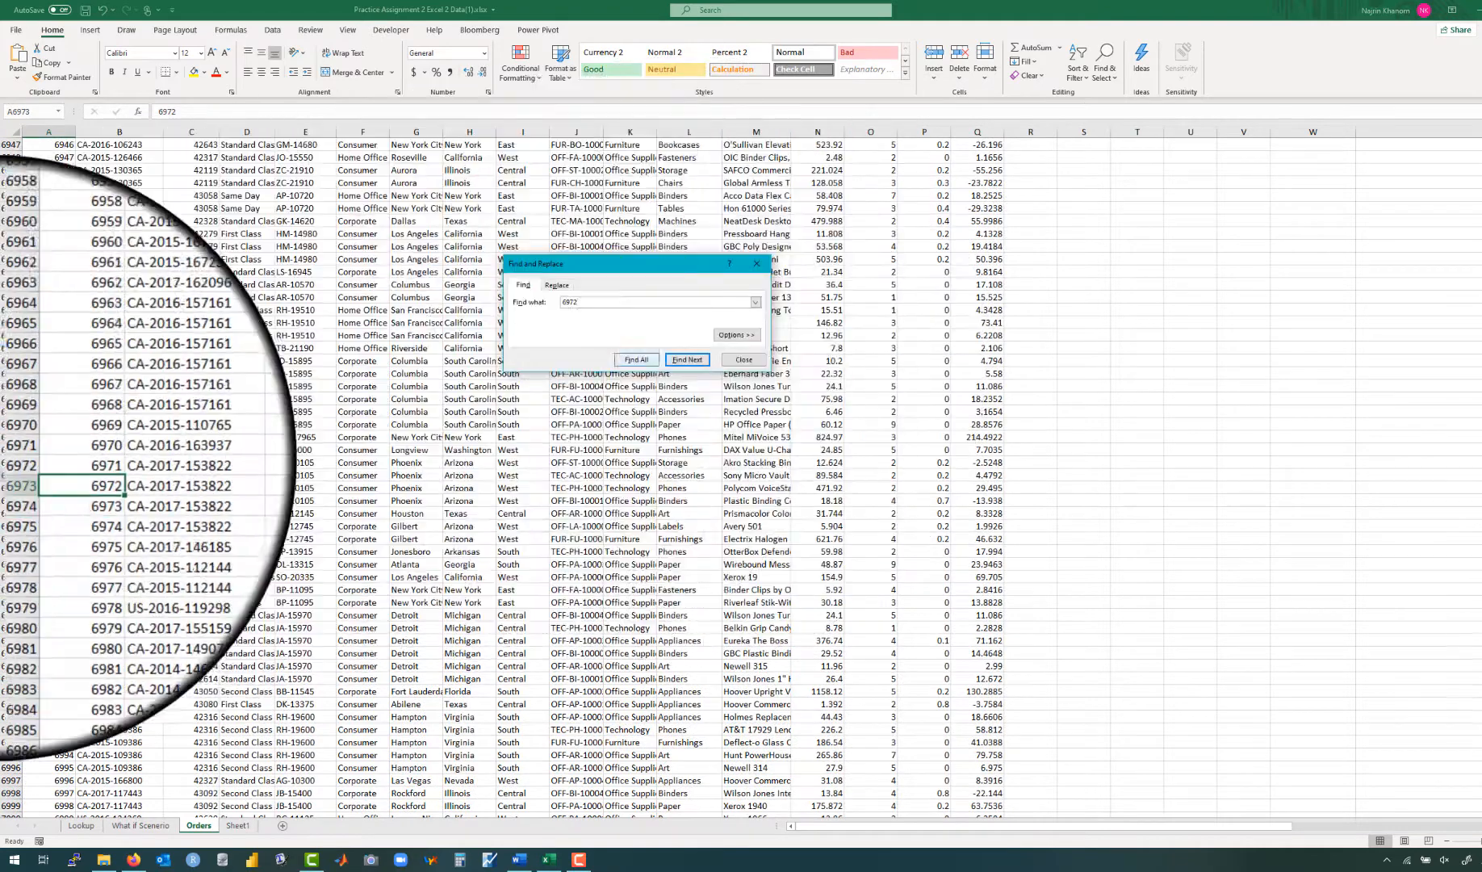
# Step: Check the order ID and product name of the found row, widen the Product Name column, and end the search
pyautogui.click(120, 476)
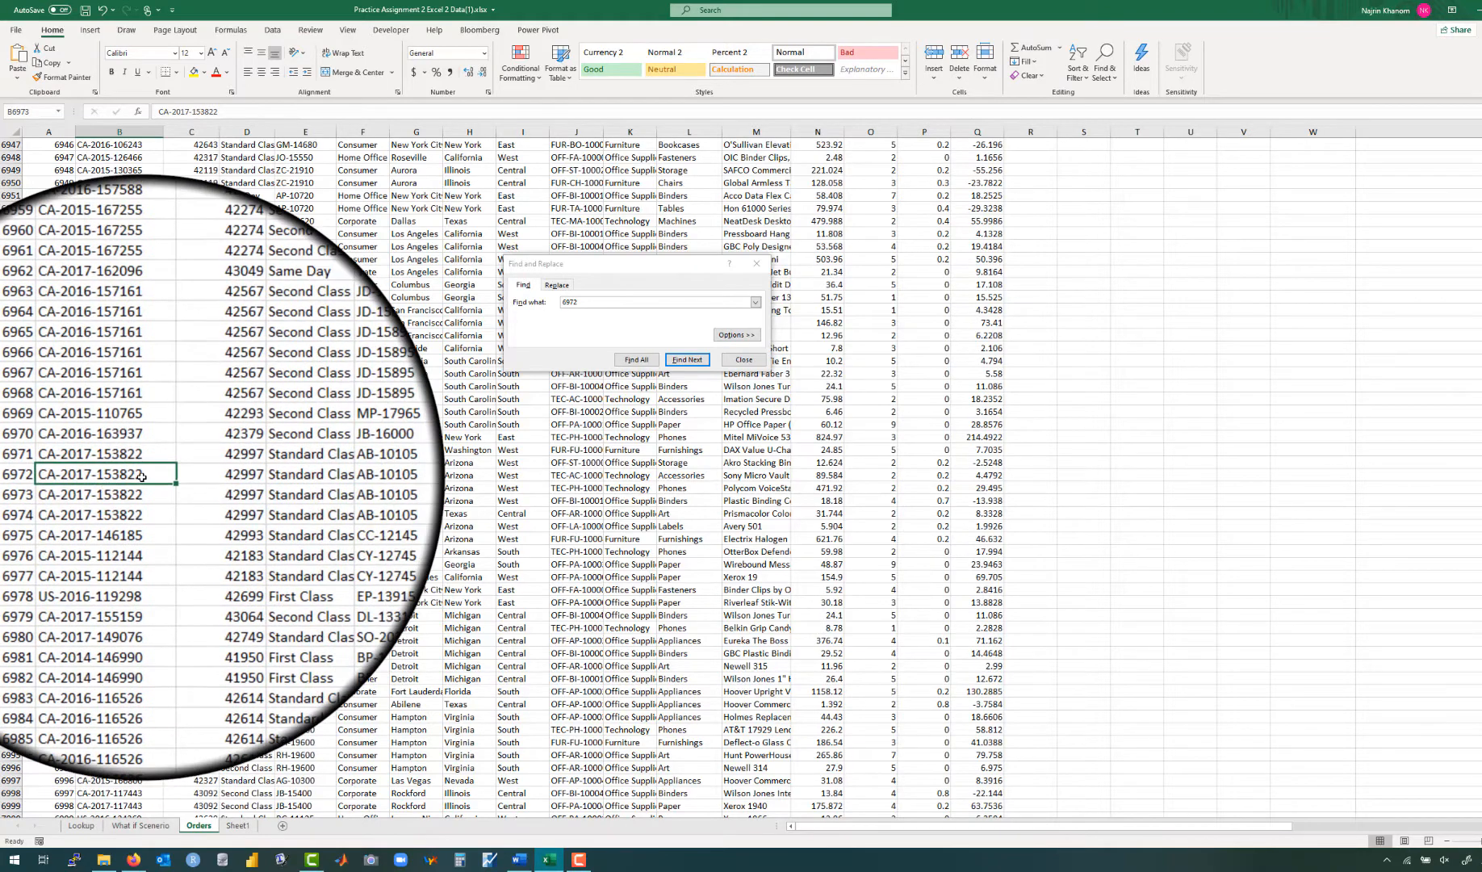
pyautogui.press('Right')
pyautogui.press('Right')
pyautogui.press('Right')
pyautogui.press('Right')
pyautogui.press('Right')
pyautogui.press('Right')
pyautogui.press('Right')
pyautogui.press('Right')
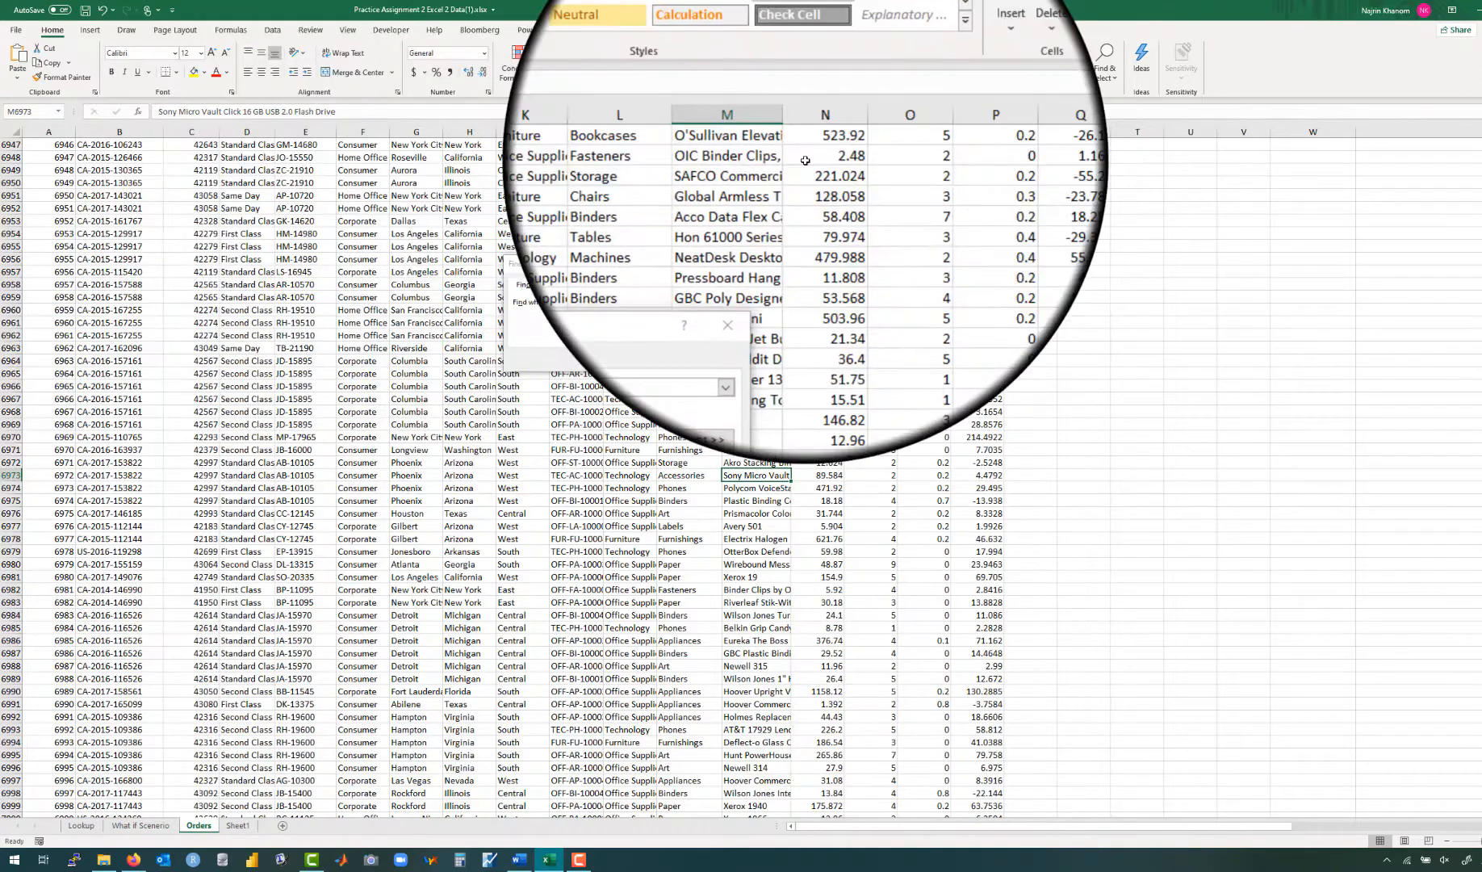
pyautogui.moveTo(791, 133); pyautogui.dragTo(873, 151)
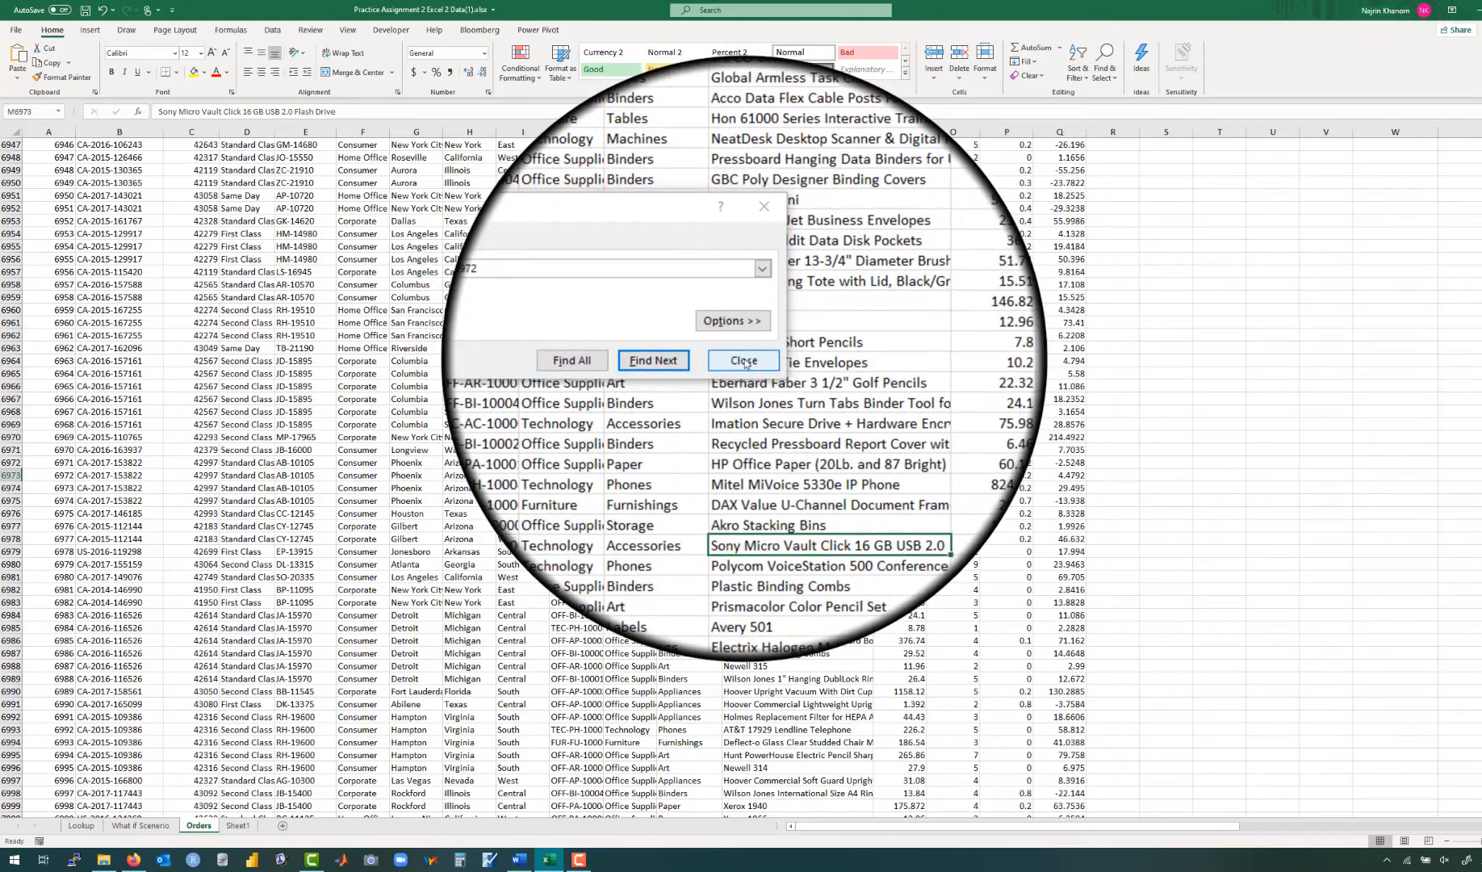
pyautogui.click(744, 361)
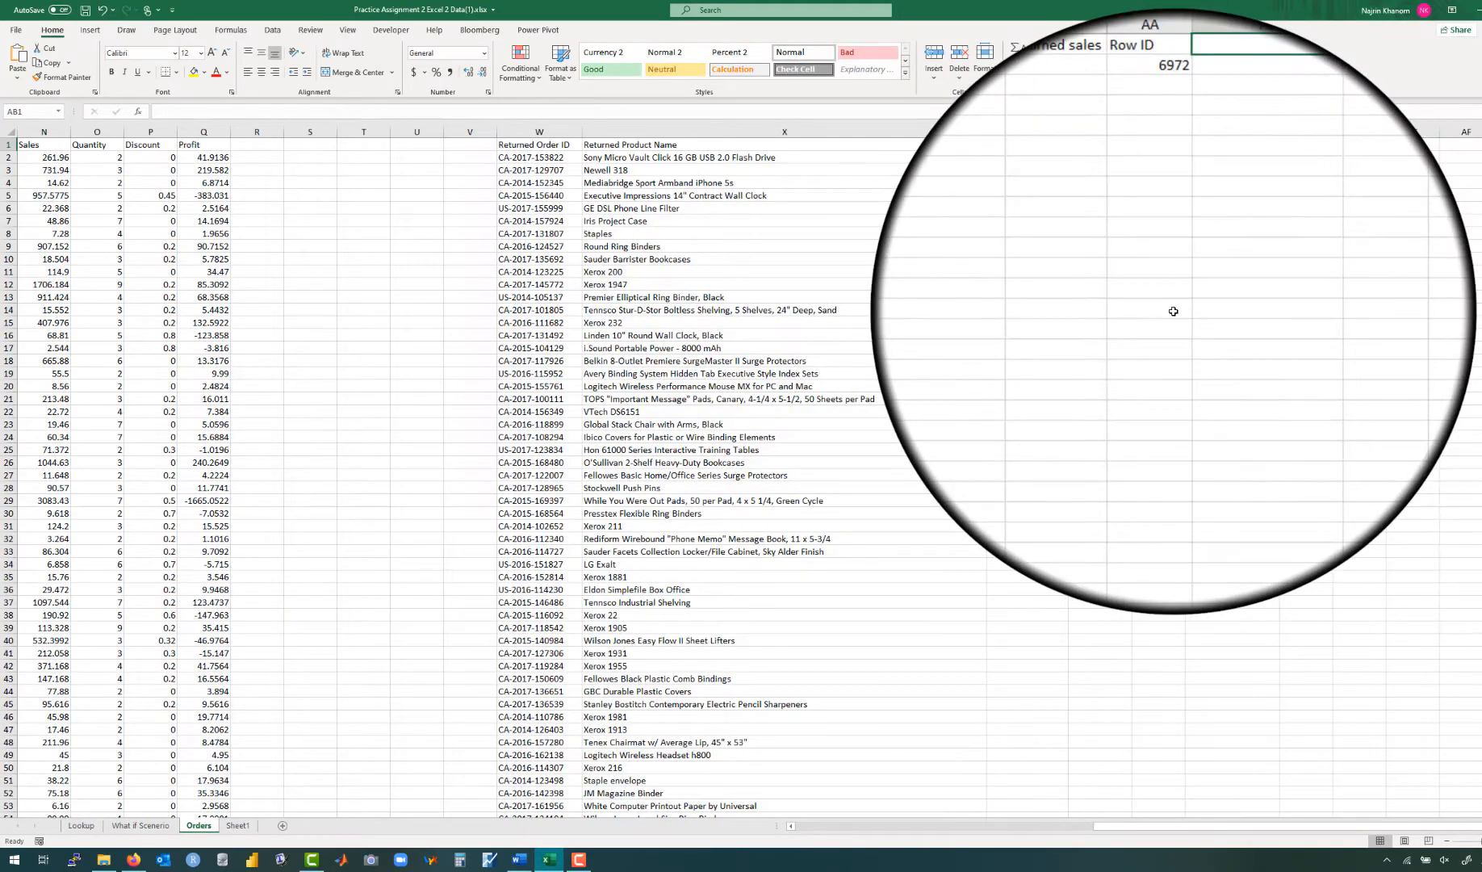
# Step: Check the returned order ID and product name in row 3 and copy the MATCH formula from AA2 down to AA3
pyautogui.click(1173, 310)
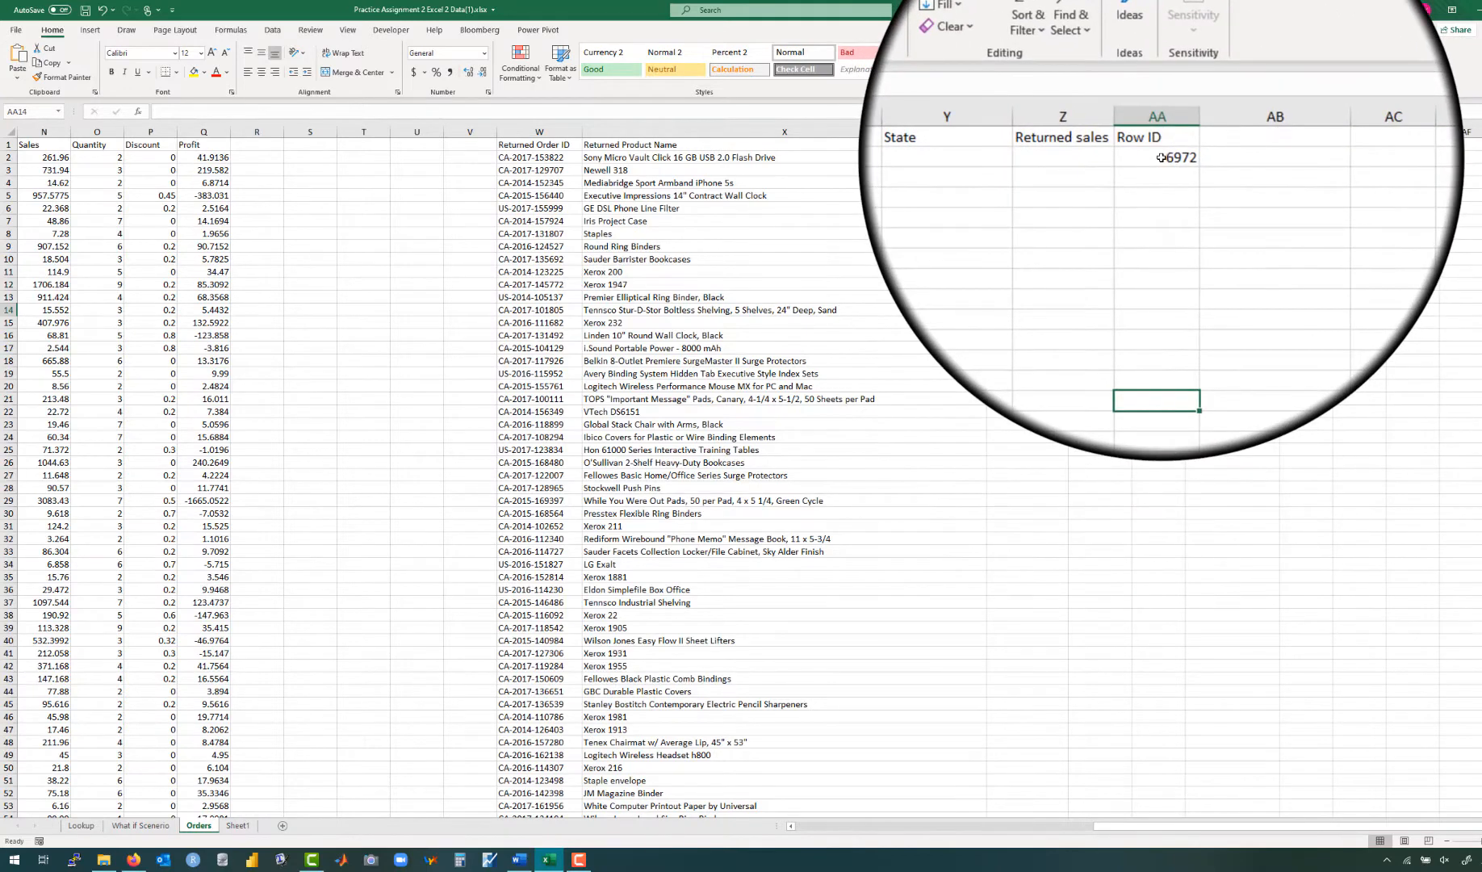
pyautogui.click(1161, 157)
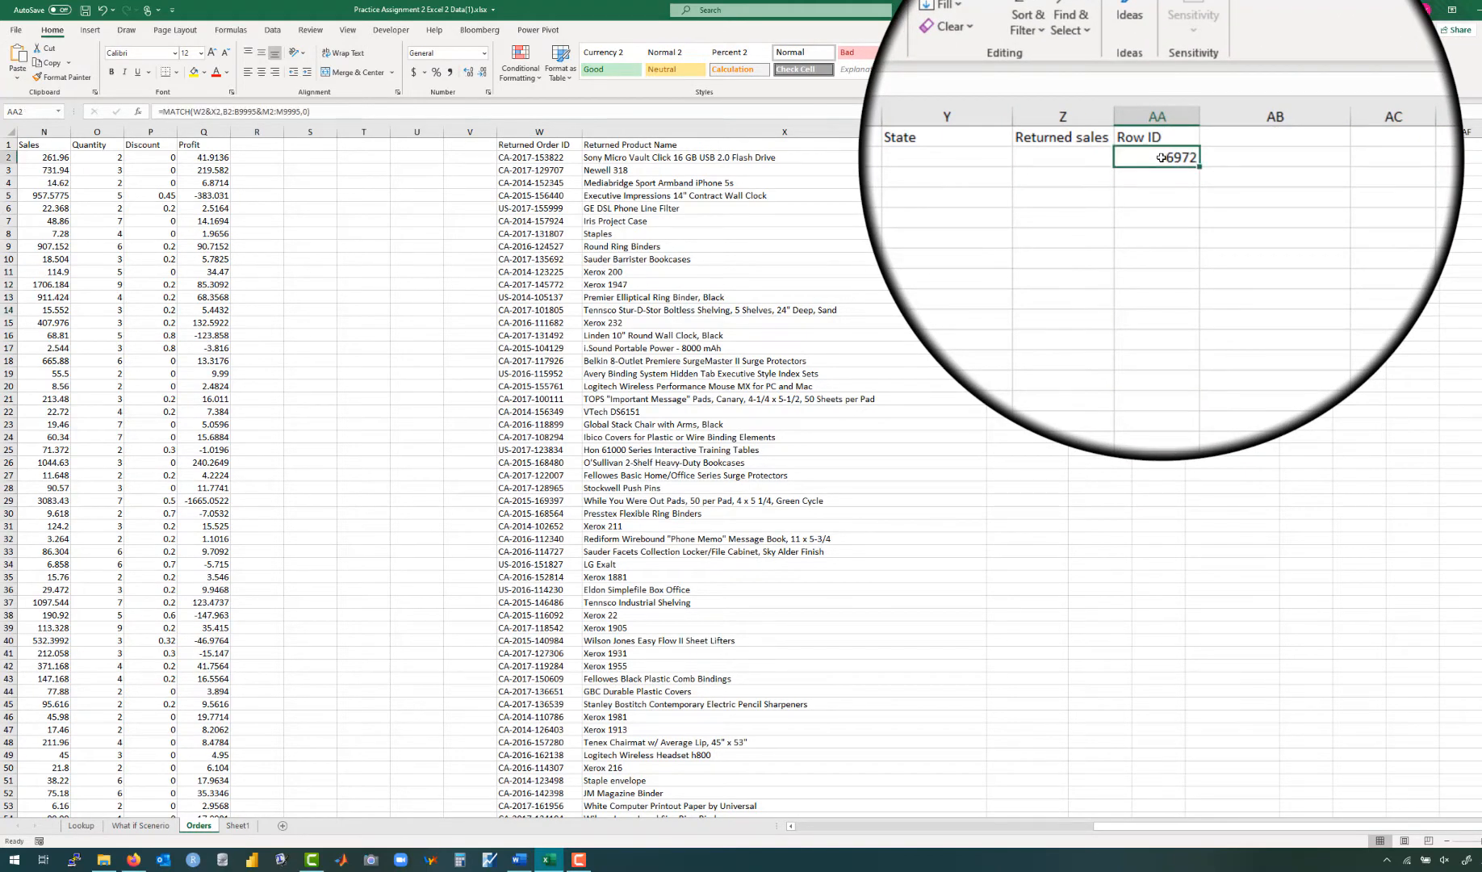
pyautogui.click(1162, 170)
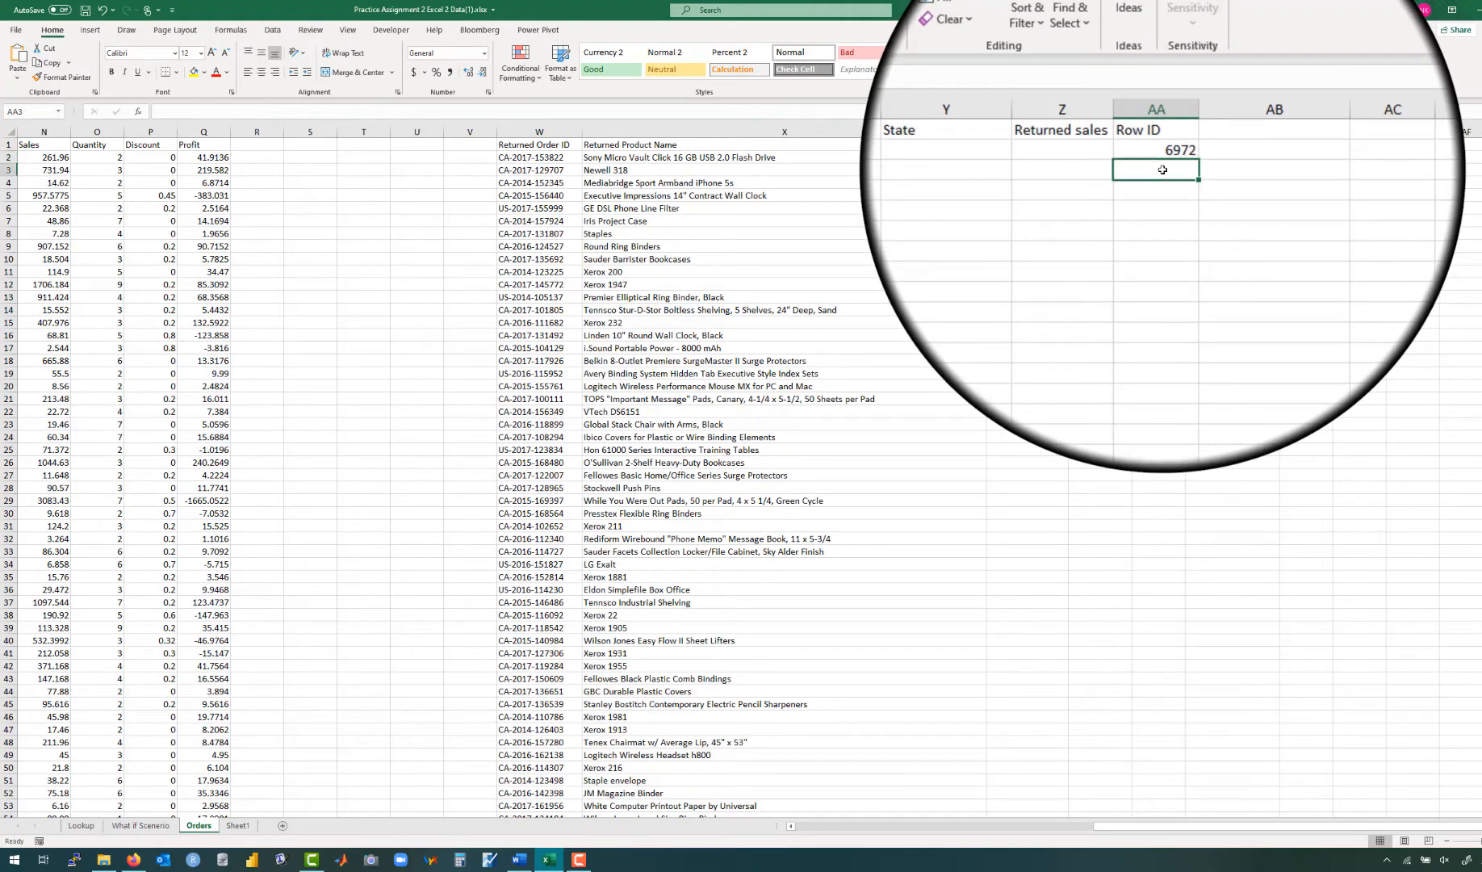
pyautogui.click(528, 170)
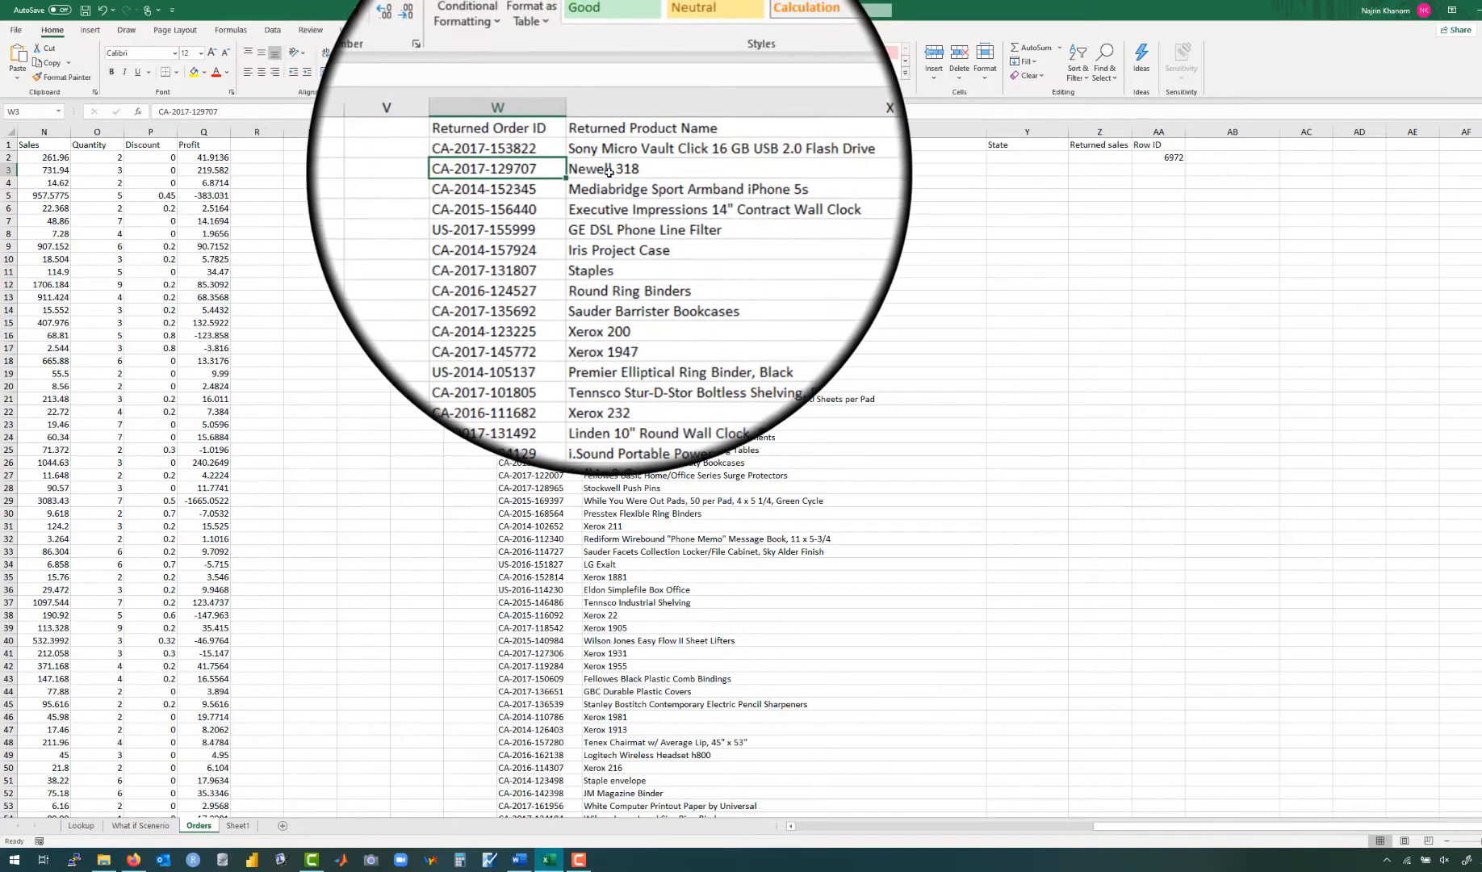
pyautogui.click(616, 171)
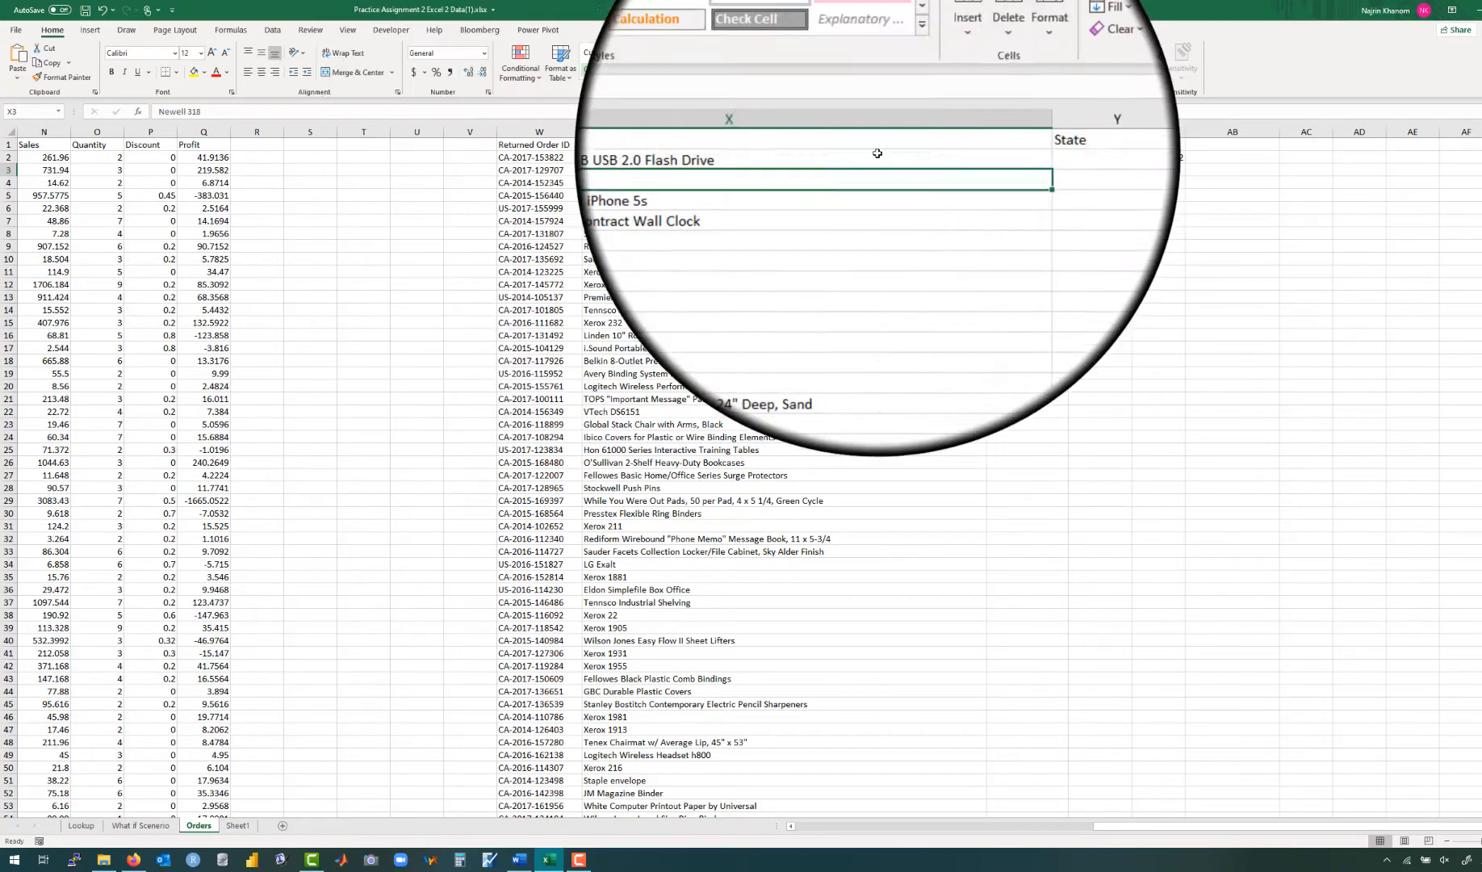
pyautogui.click(1165, 158)
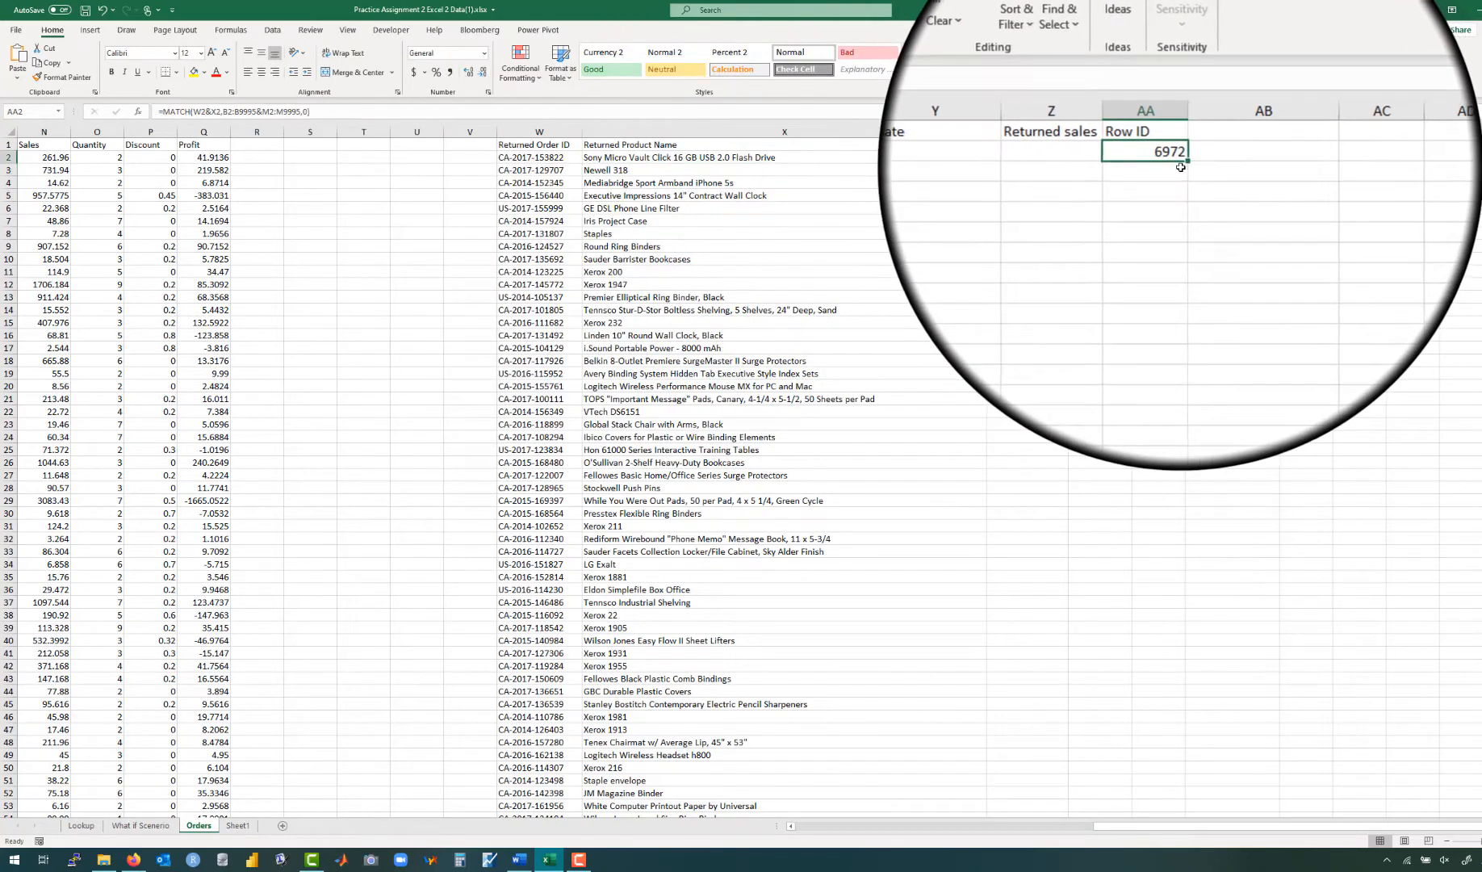
pyautogui.moveTo(1187, 158); pyautogui.dragTo(1183, 178)
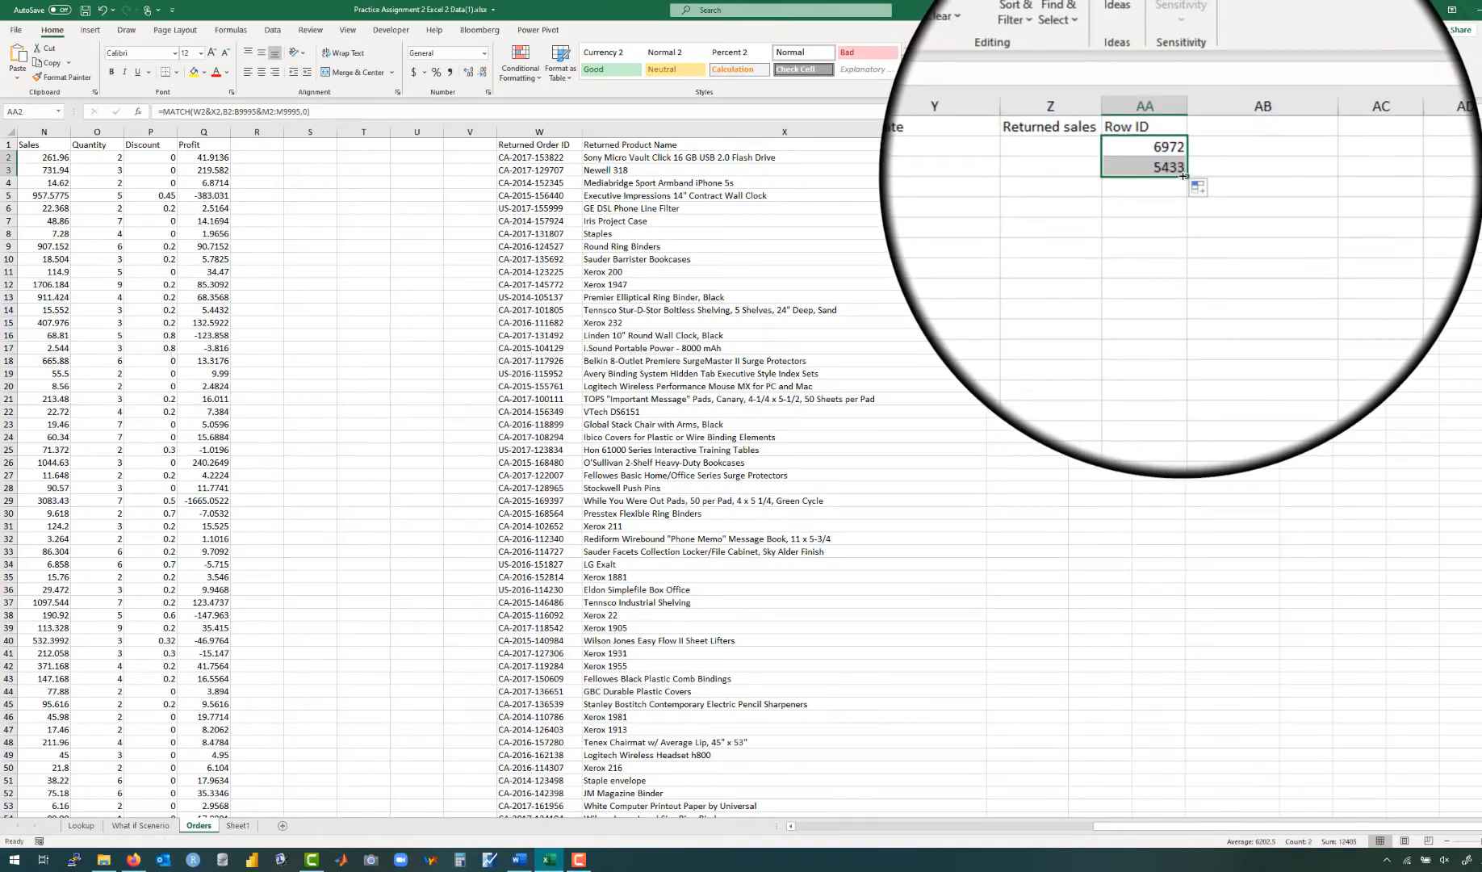
# Step: Inspect the lookup value and lookup ranges of the copied formula in AA3, and clear that cell
pyautogui.doubleClick(1162, 169)
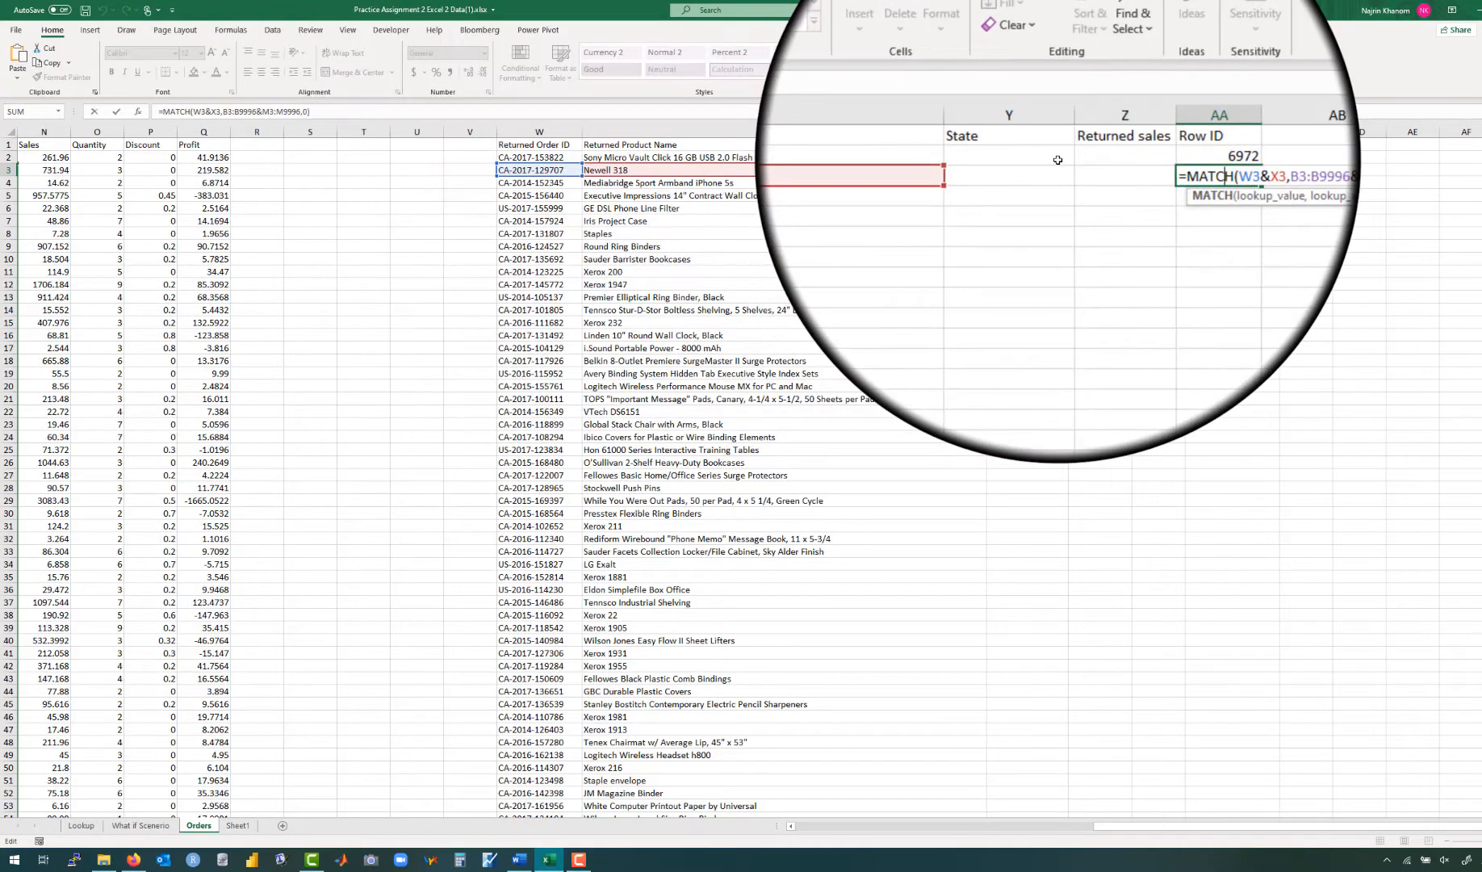
pyautogui.hscroll(-10, 854, 284)
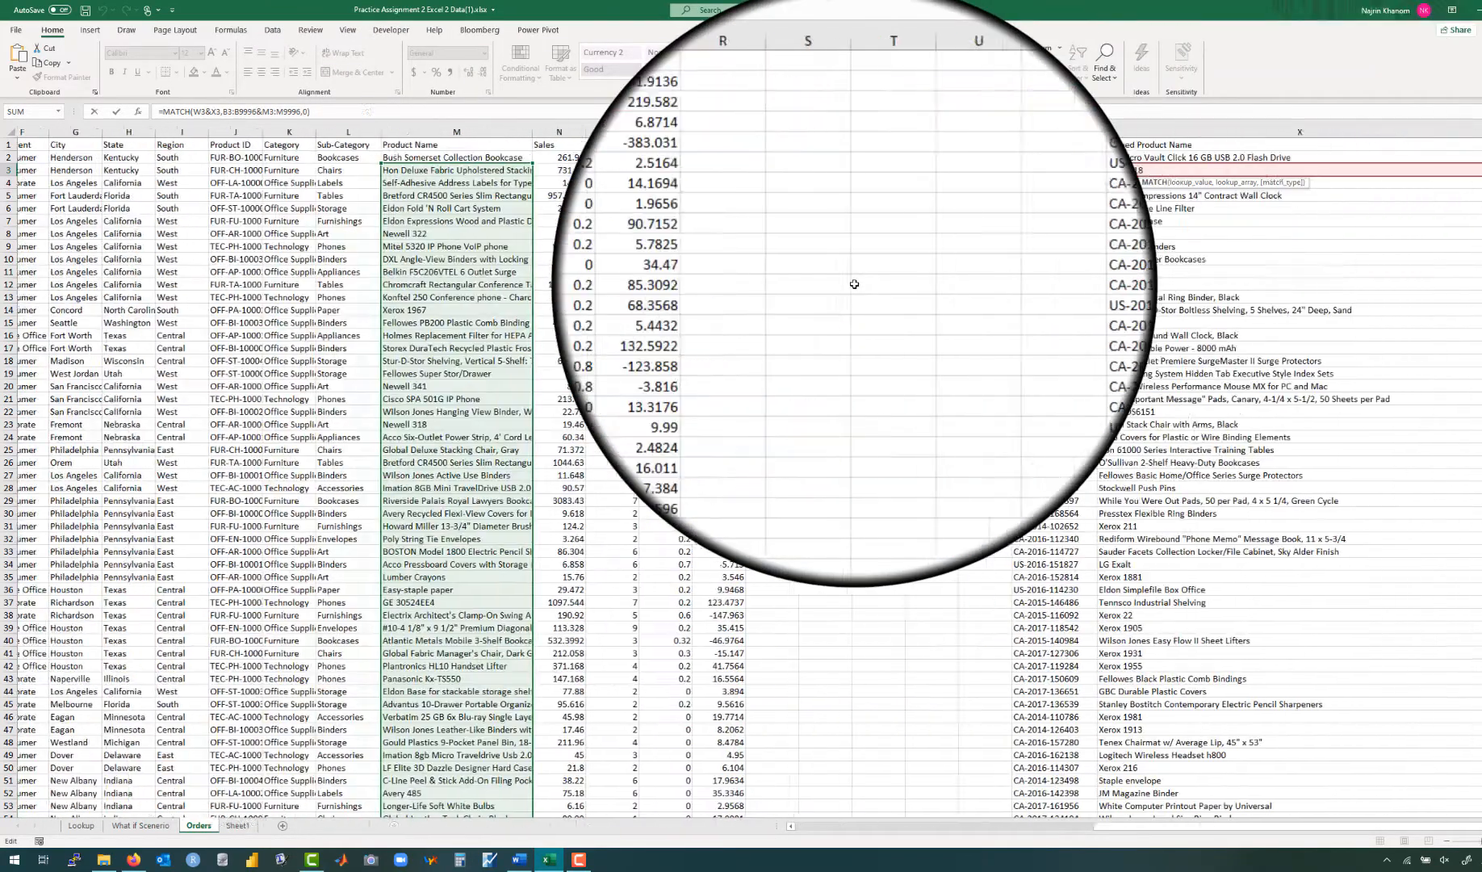
pyautogui.hscroll(-3, 854, 284)
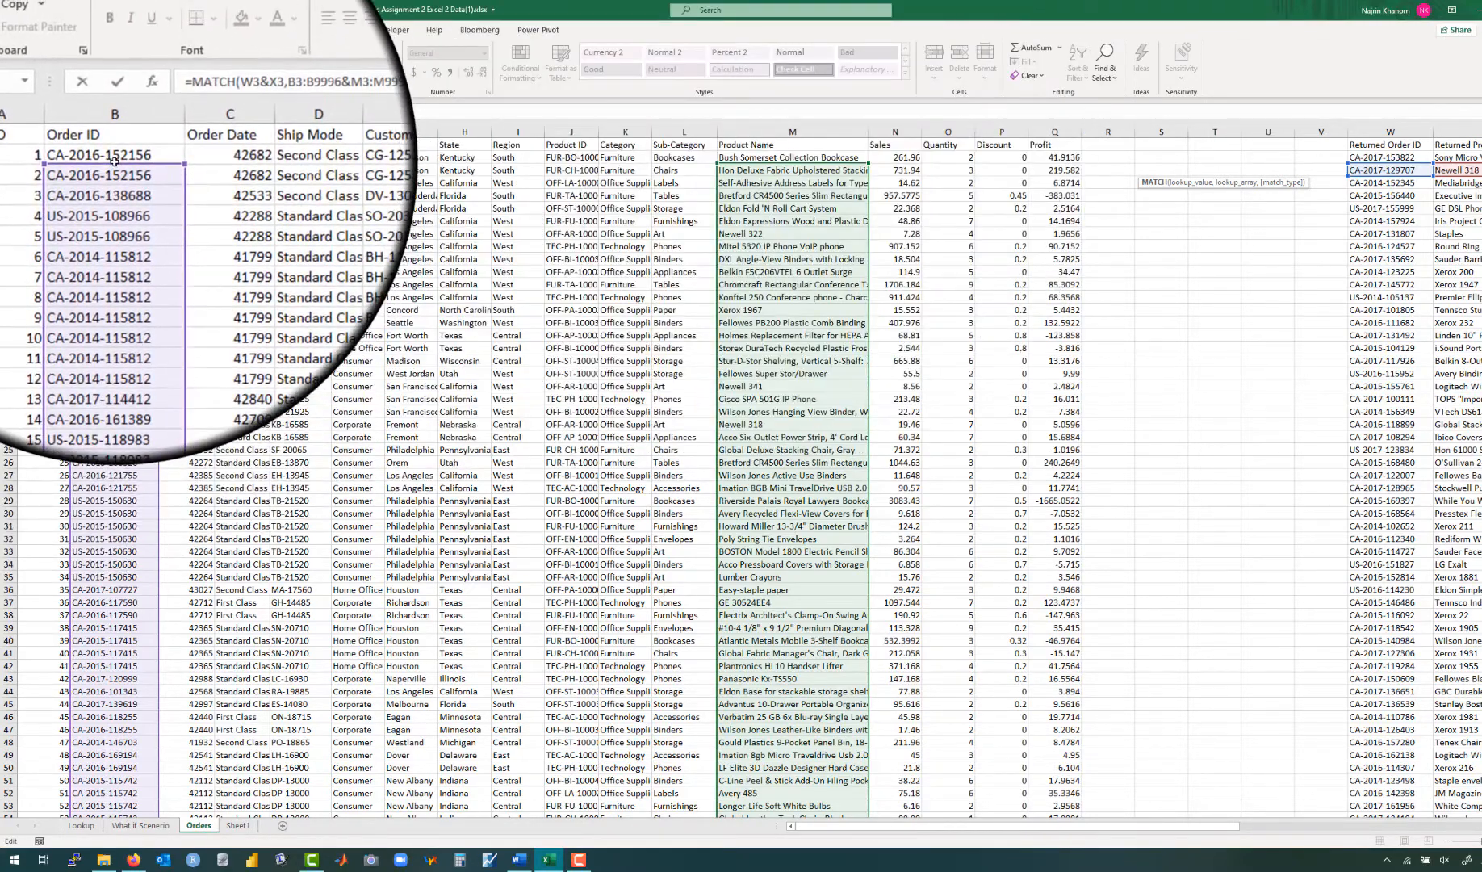
pyautogui.hscroll(5, 973, 320)
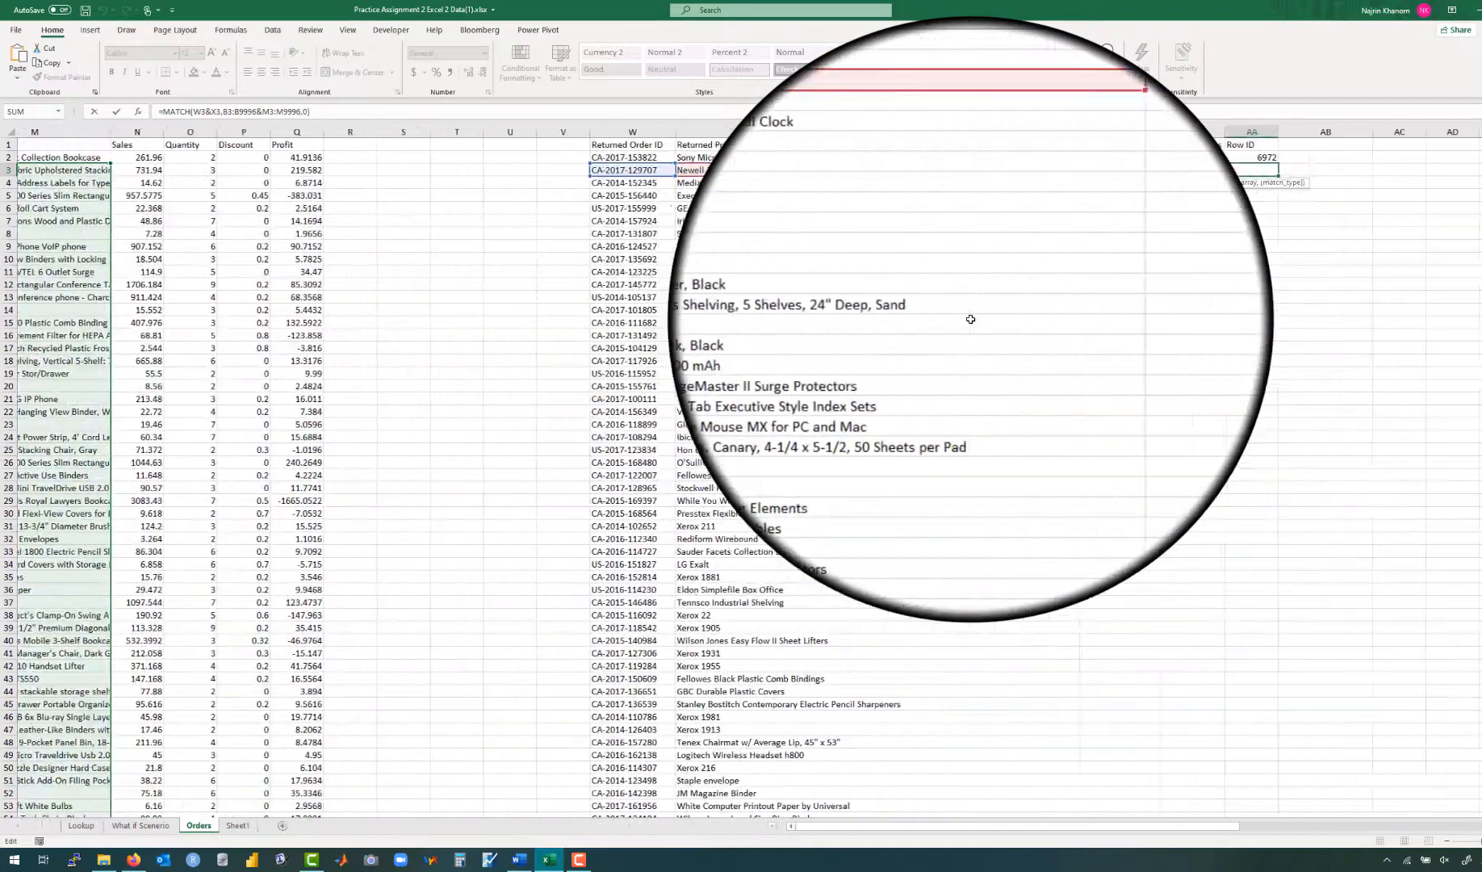
pyautogui.hscroll(4, 970, 319)
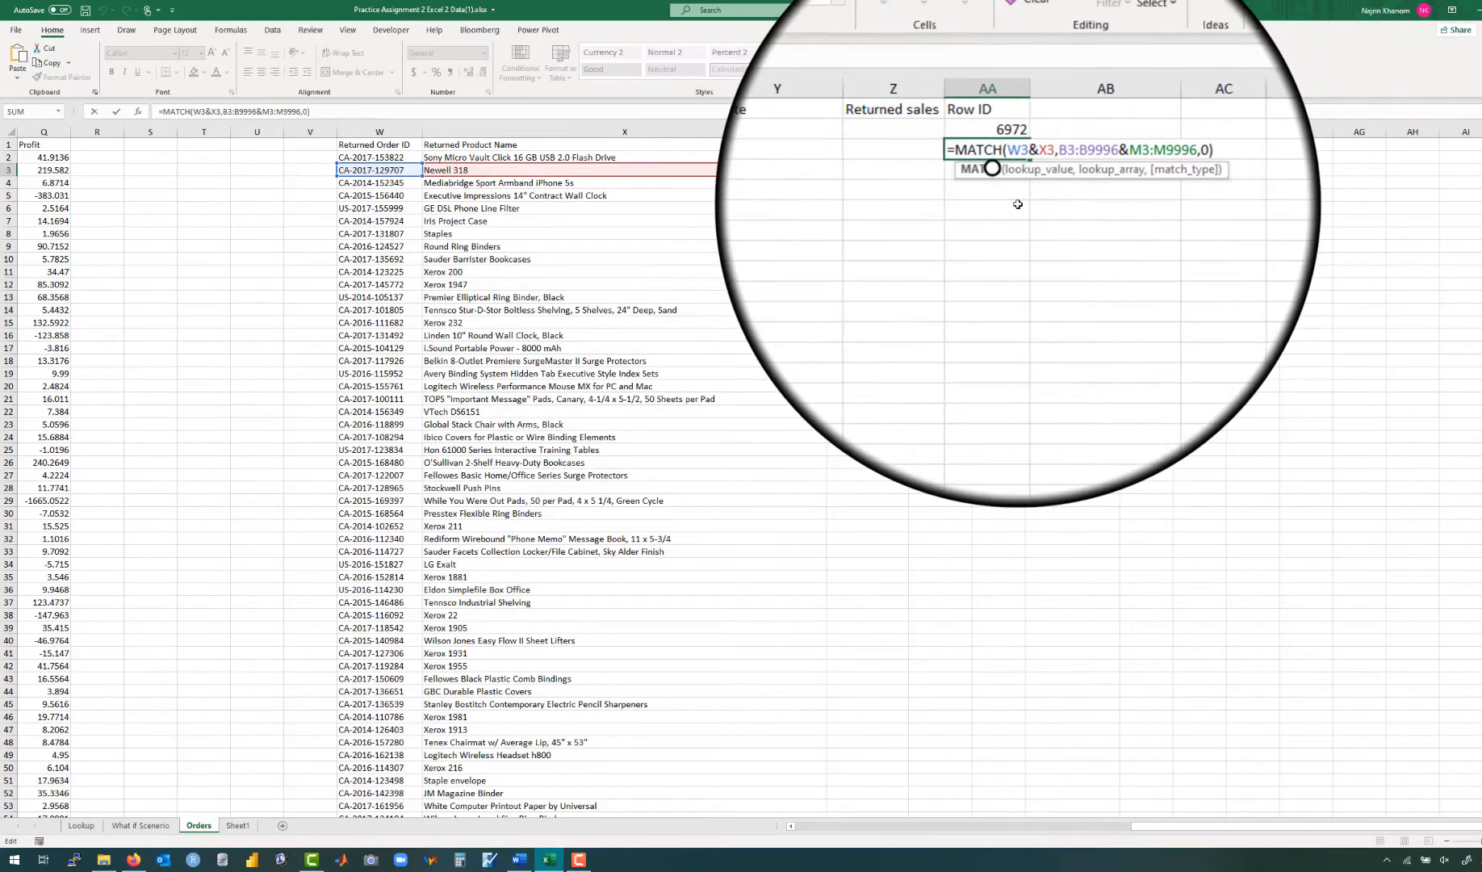
pyautogui.press('Return')
pyautogui.click(1003, 172)
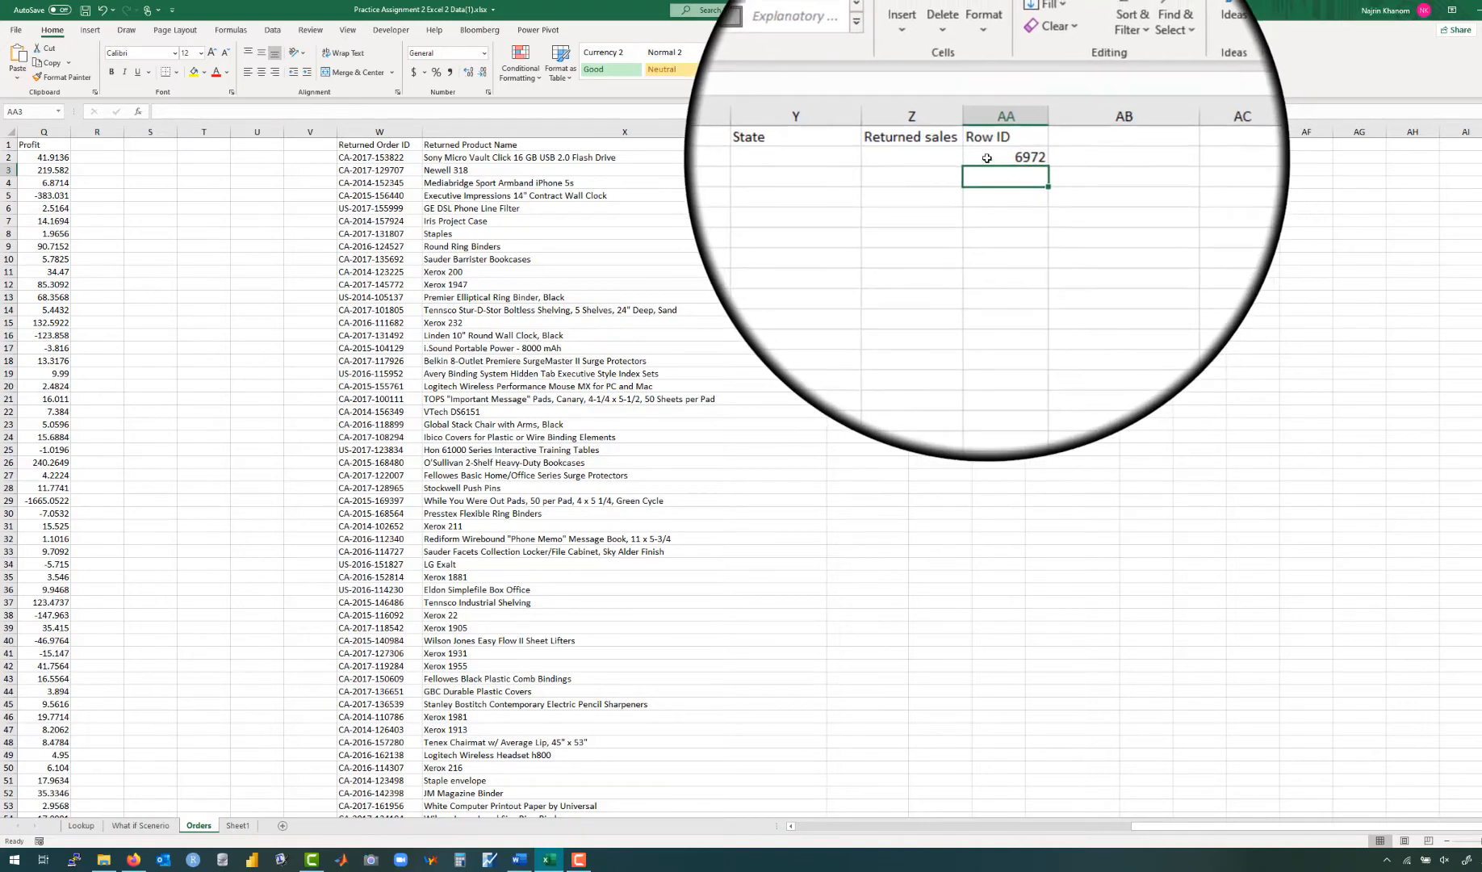
# Step: Make the lookup array in AA2 absolute as $B$2:$B$9995&$M$2:$M$9995 and fill the formula down the Row ID column
pyautogui.doubleClick(988, 157)
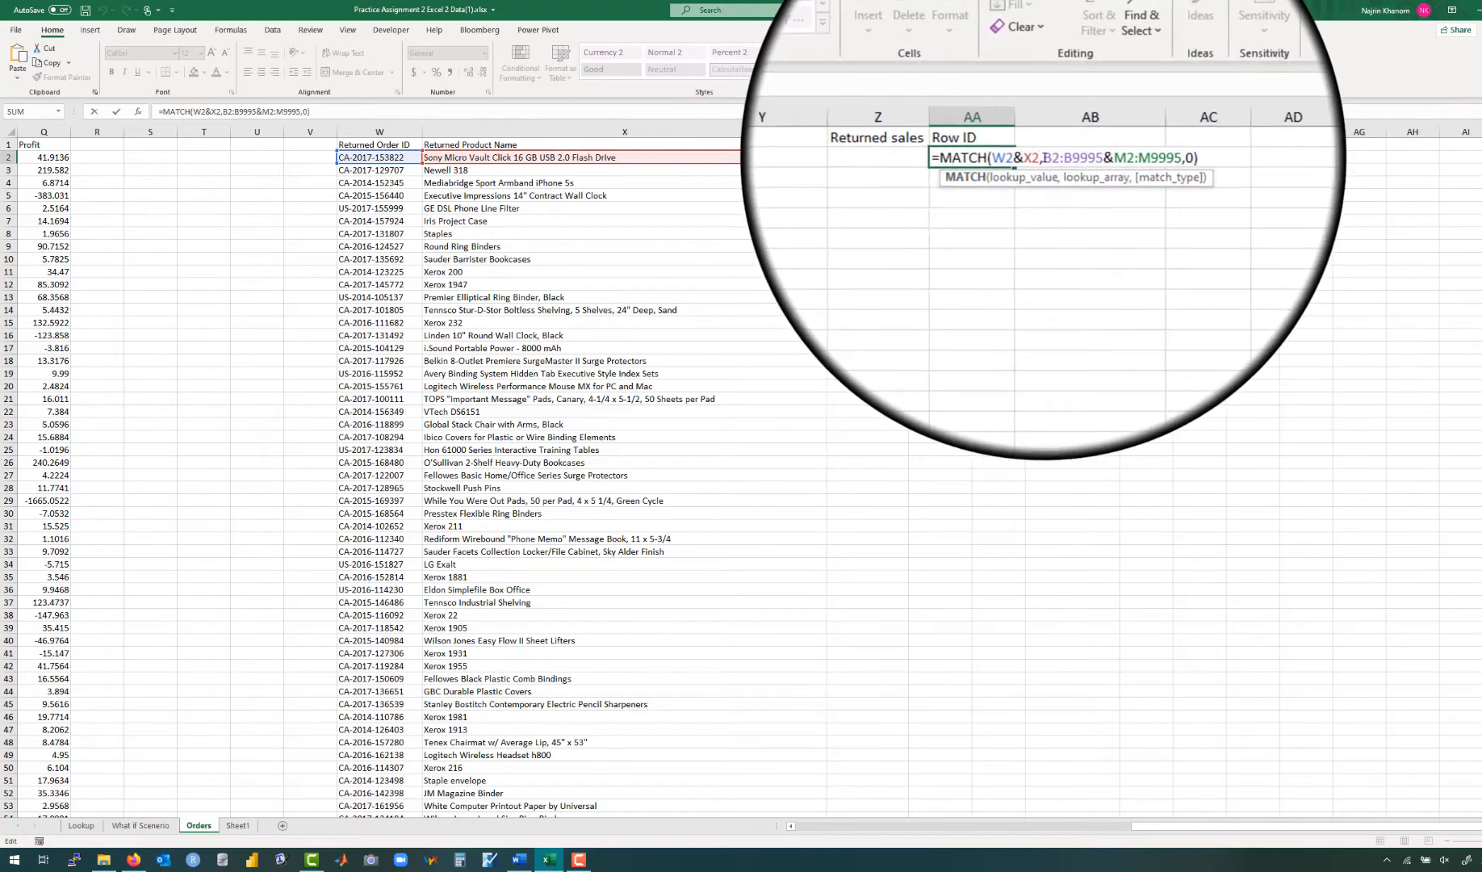
pyautogui.moveTo(1044, 158); pyautogui.dragTo(1129, 158)
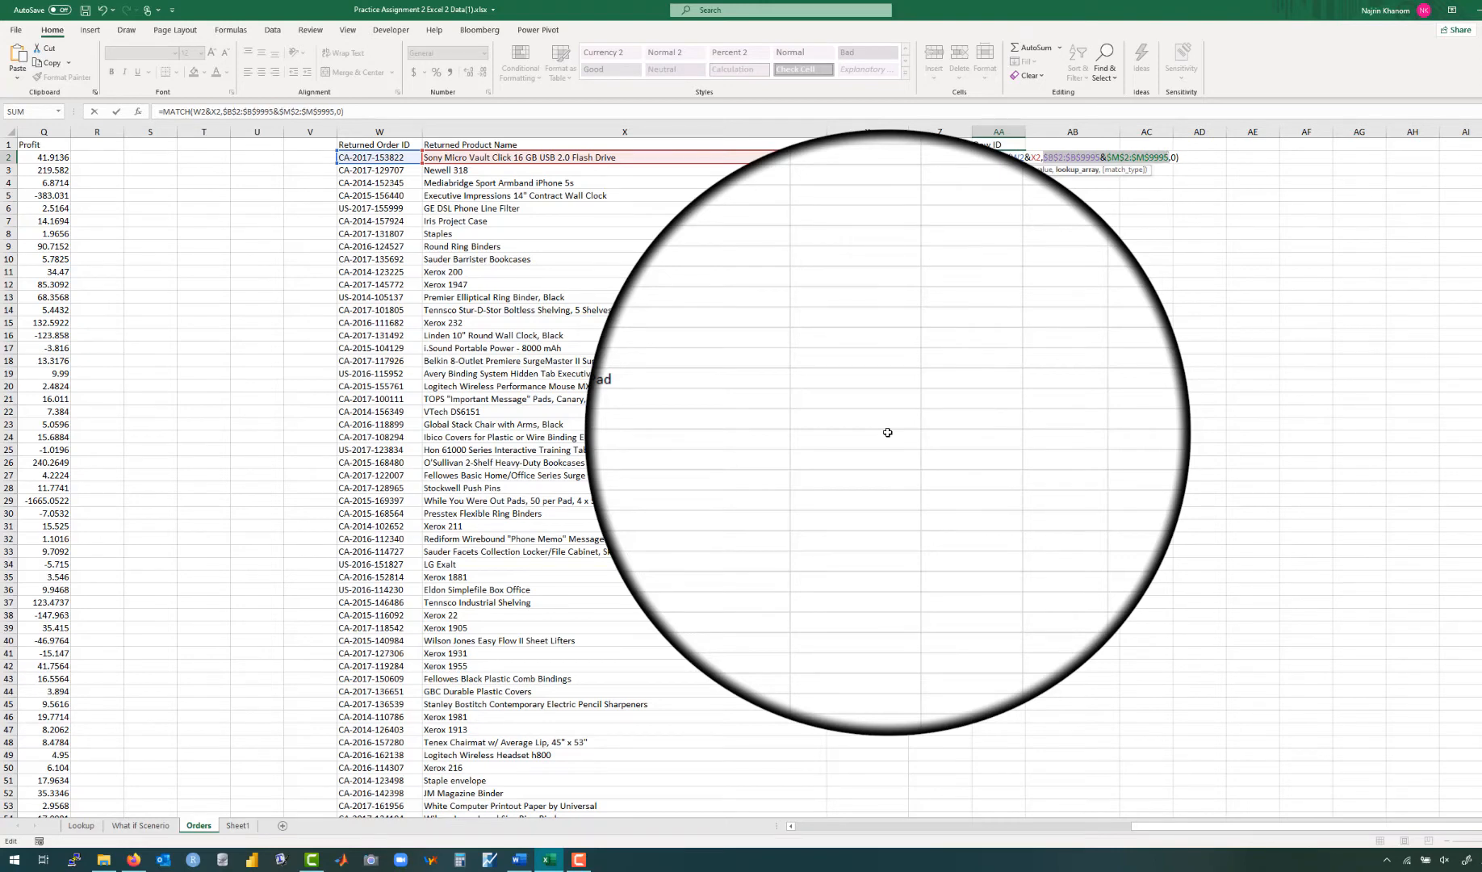
pyautogui.press('Return')
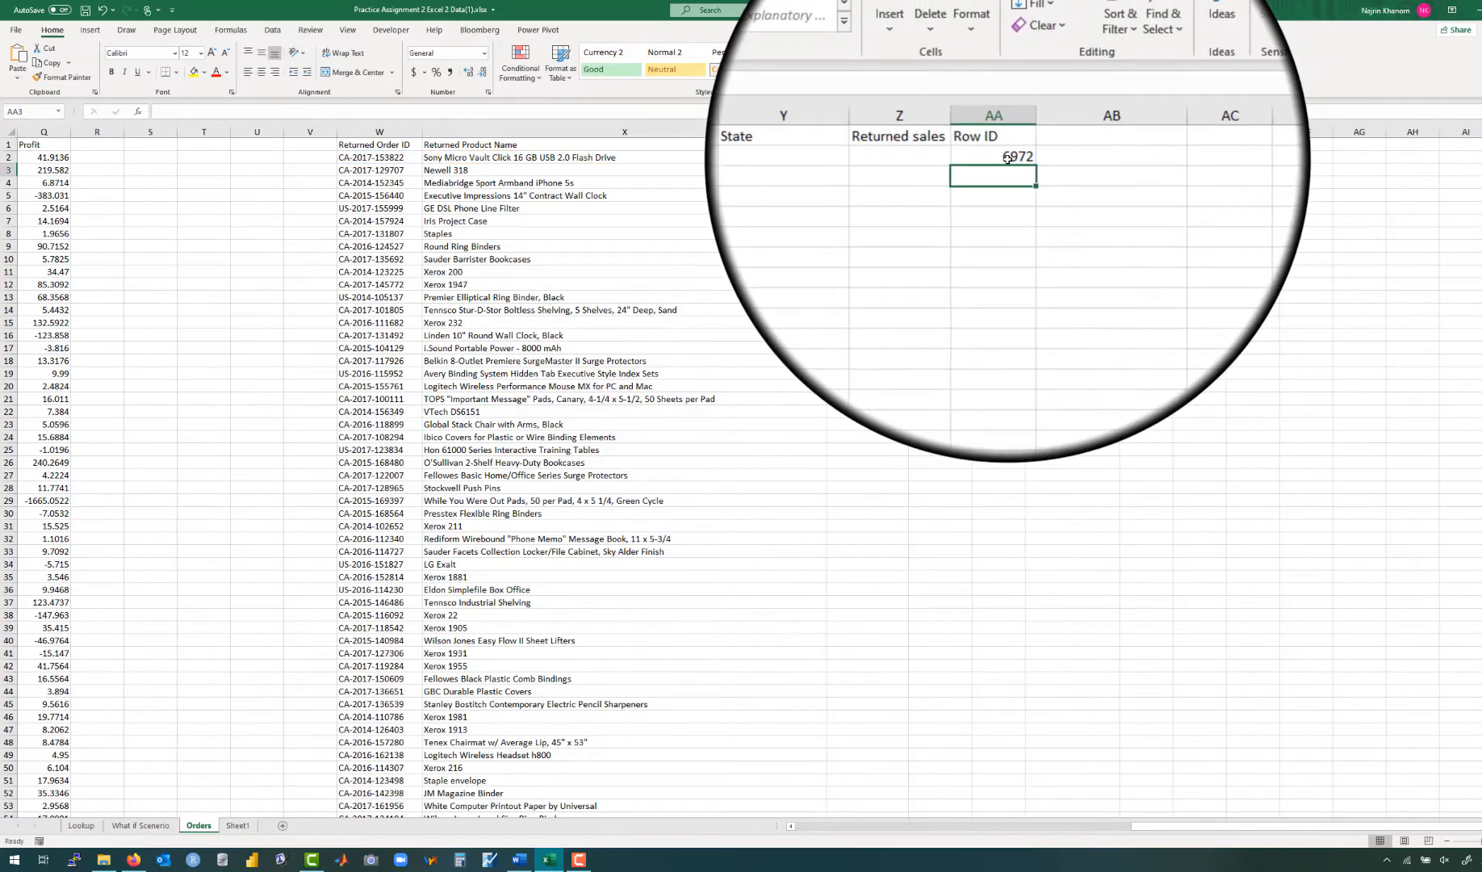
pyautogui.click(1008, 159)
pyautogui.doubleClick(1026, 164)
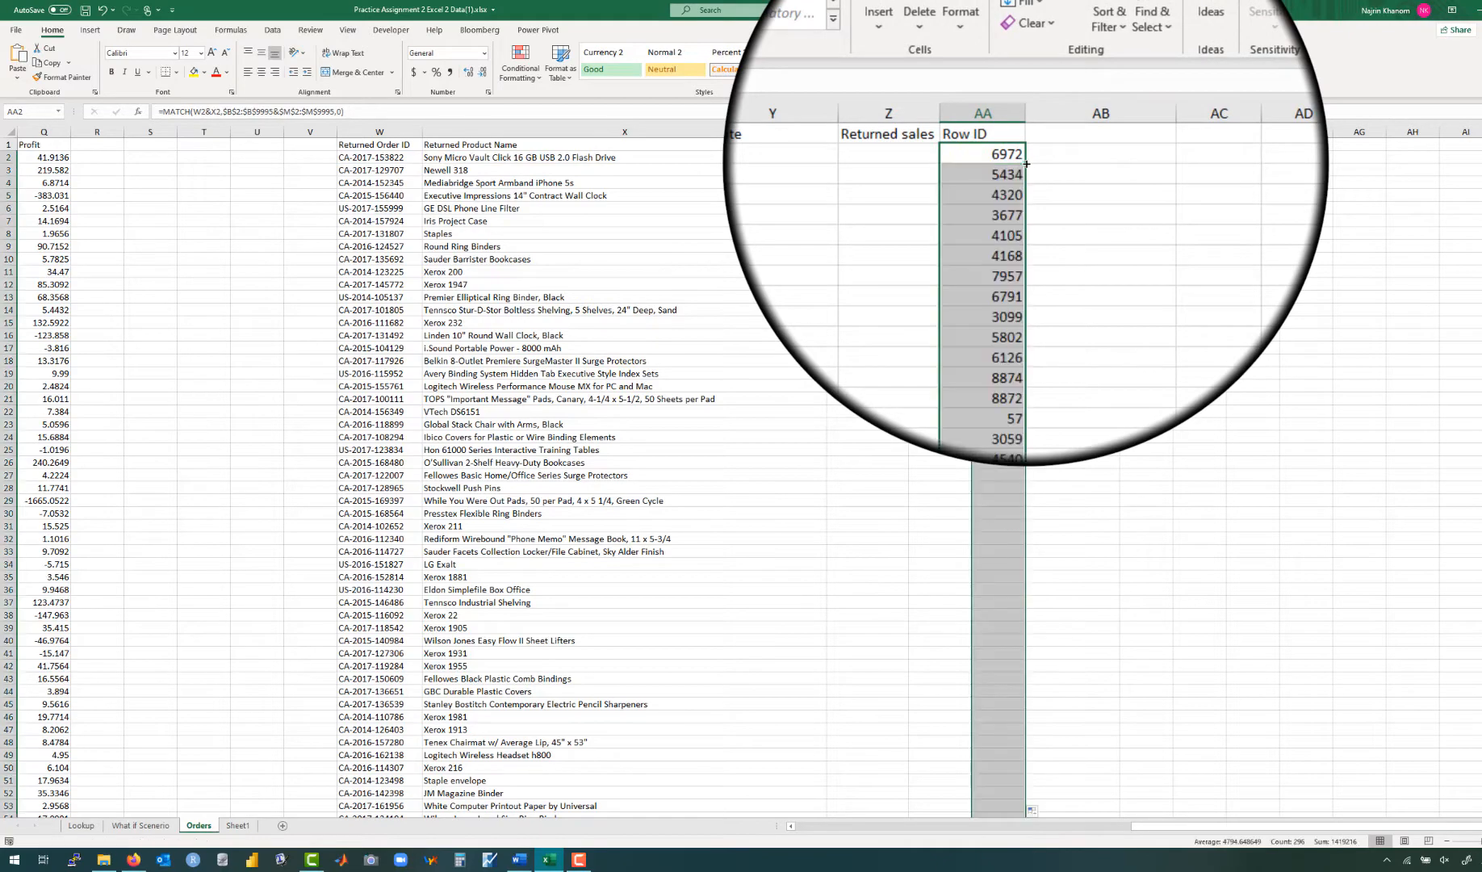
# Step: Open the filled formula in AA3 and review its lookup value and the Order ID and Product Name ranges it references
pyautogui.click(1007, 169)
pyautogui.doubleClick(1006, 170)
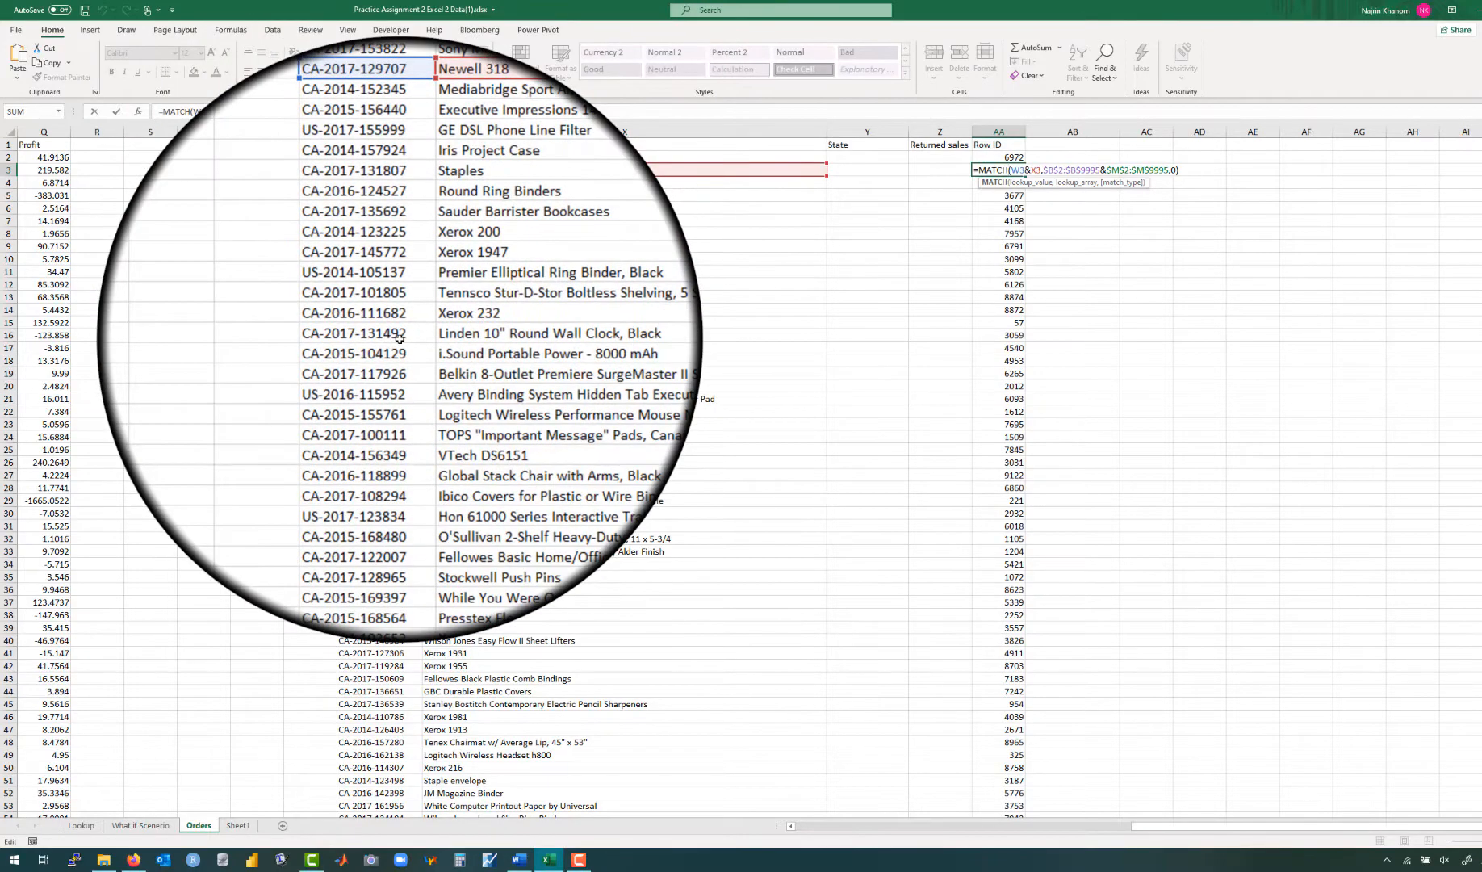
pyautogui.hscroll(-4, 400, 339)
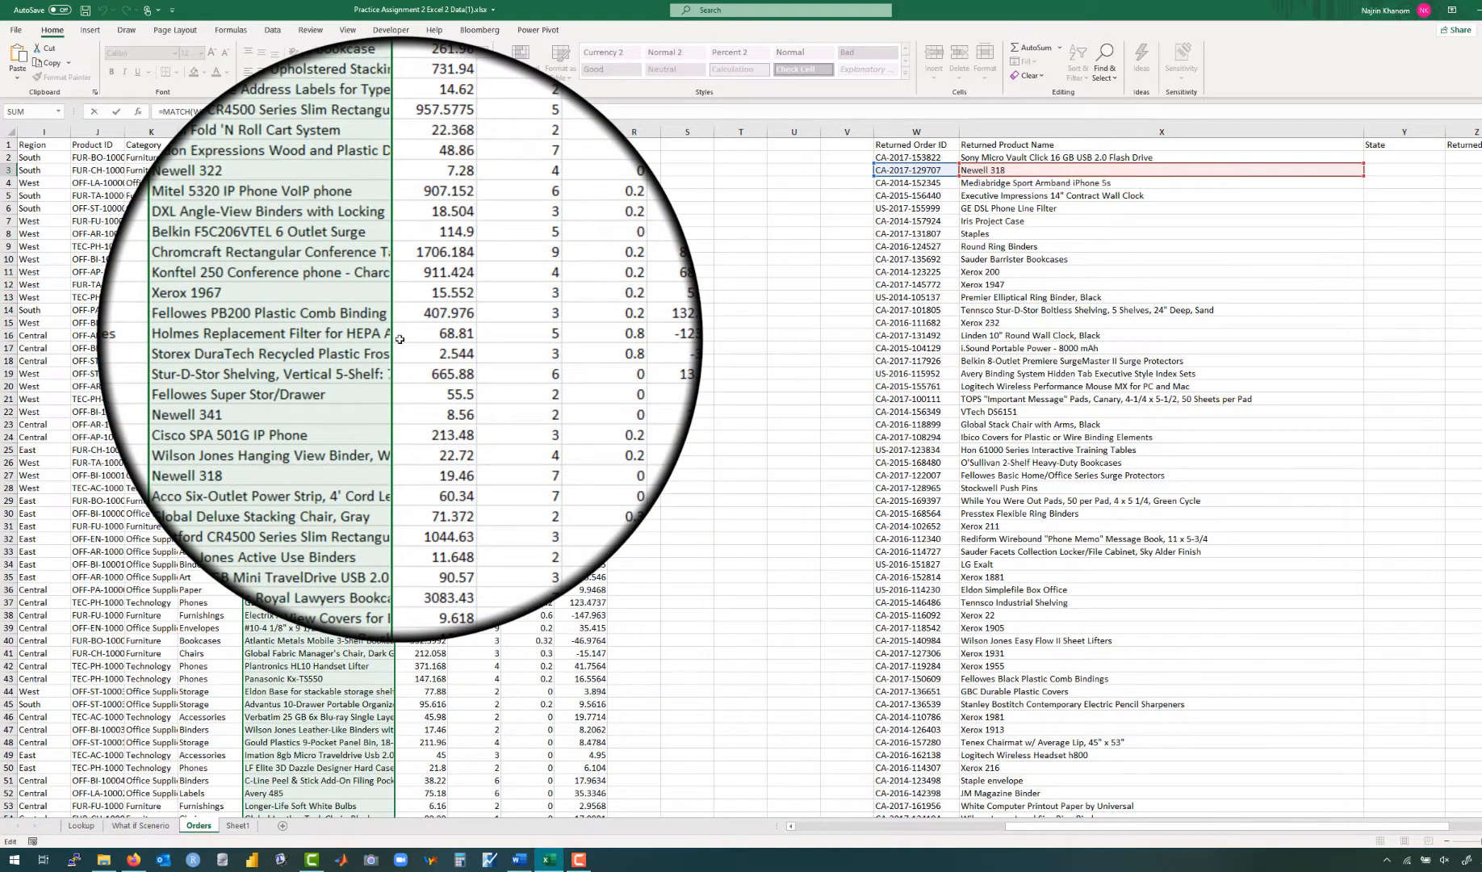
pyautogui.hscroll(-3, 400, 339)
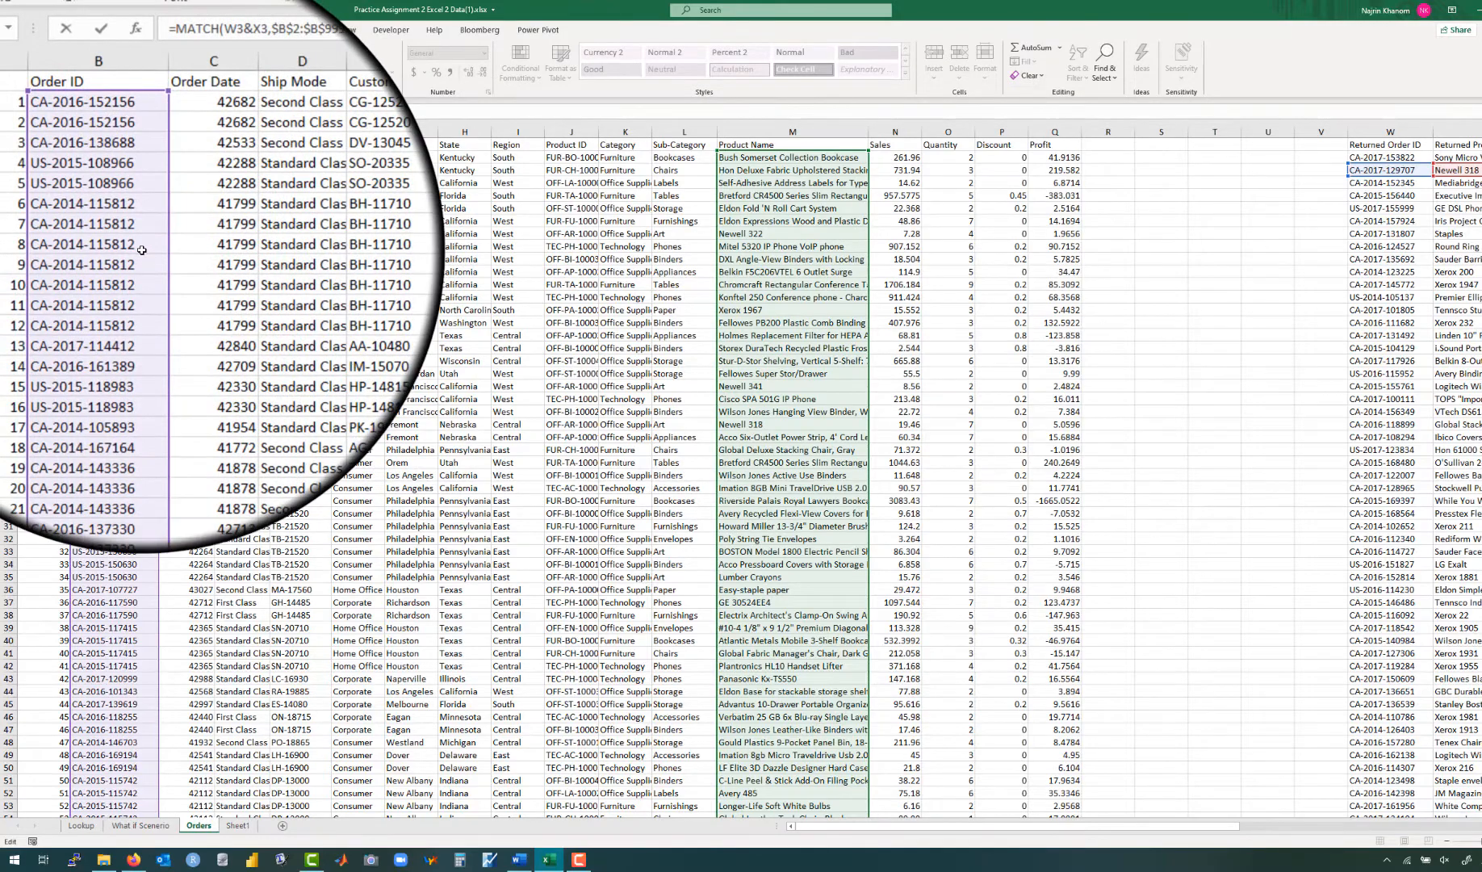
pyautogui.hscroll(10, 1154, 243)
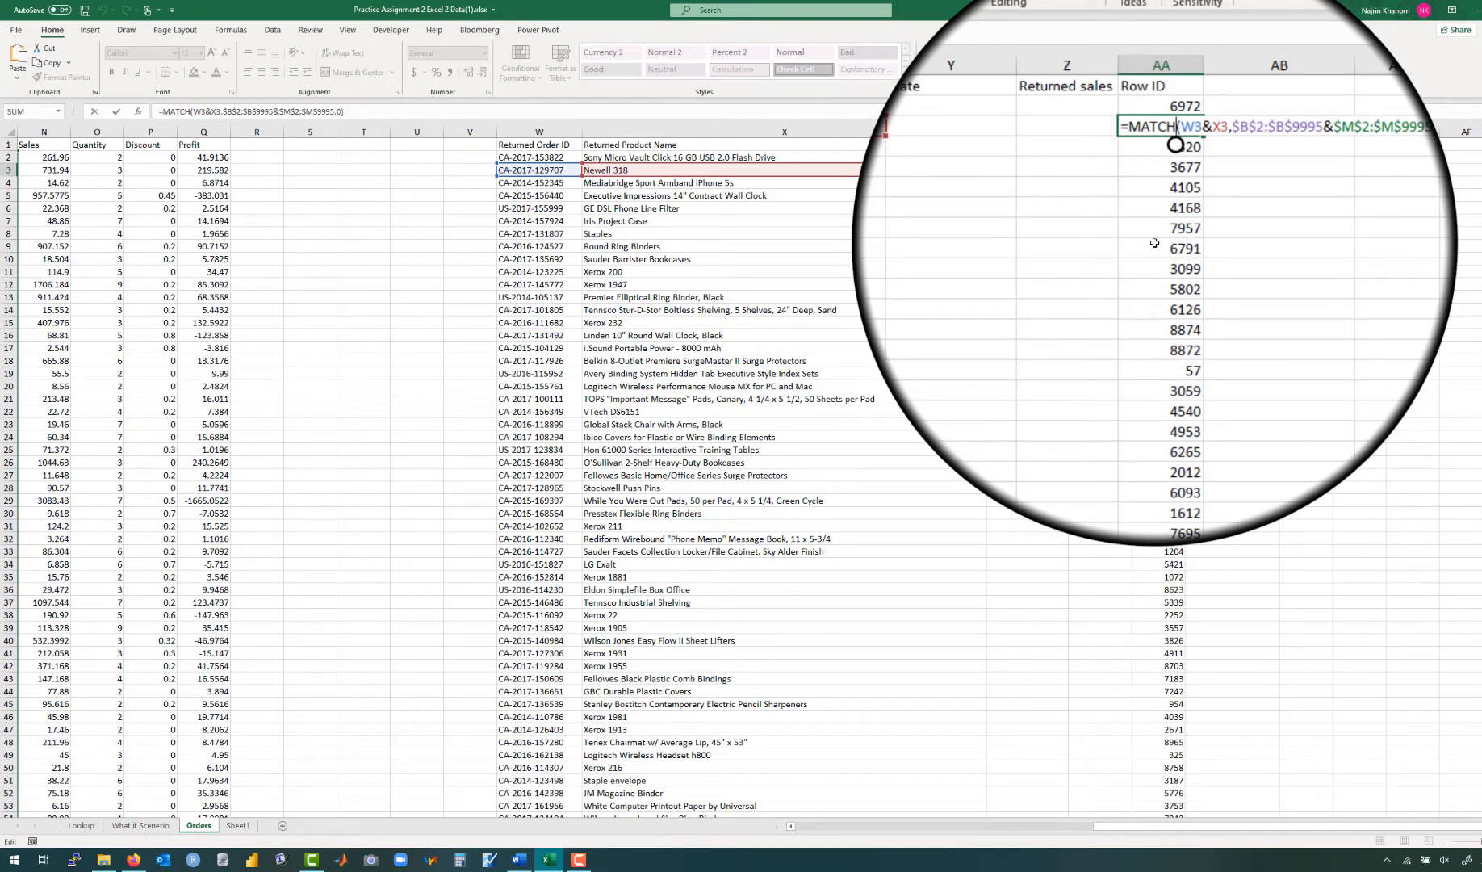
# Step: Close the formula in AA3 and compare the Row ID results with the returned order IDs, product names and the source columns
pyautogui.press('Return')
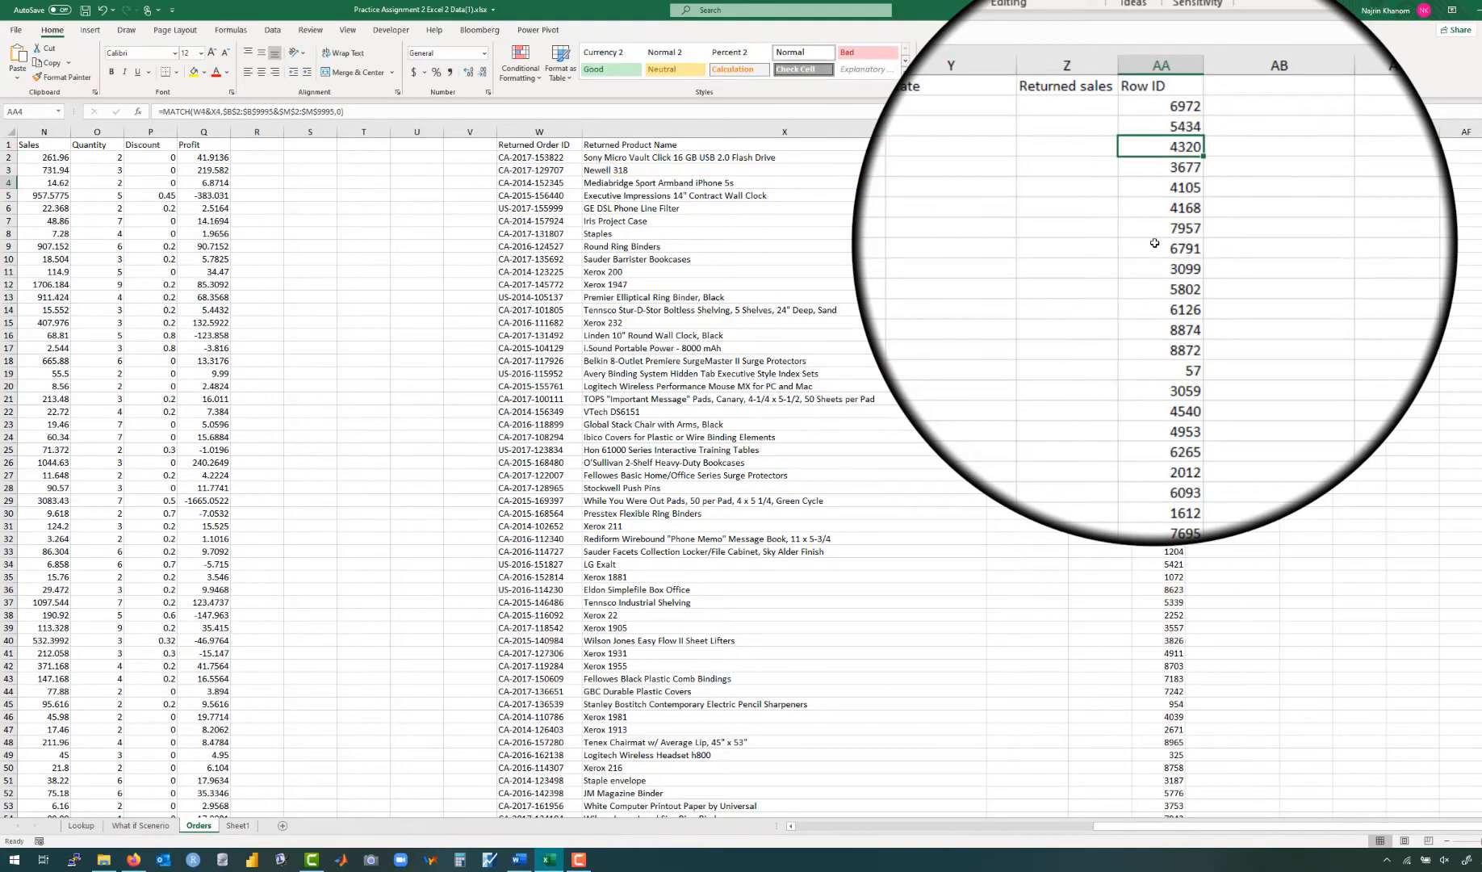
pyautogui.press('Up')
pyautogui.press('Up')
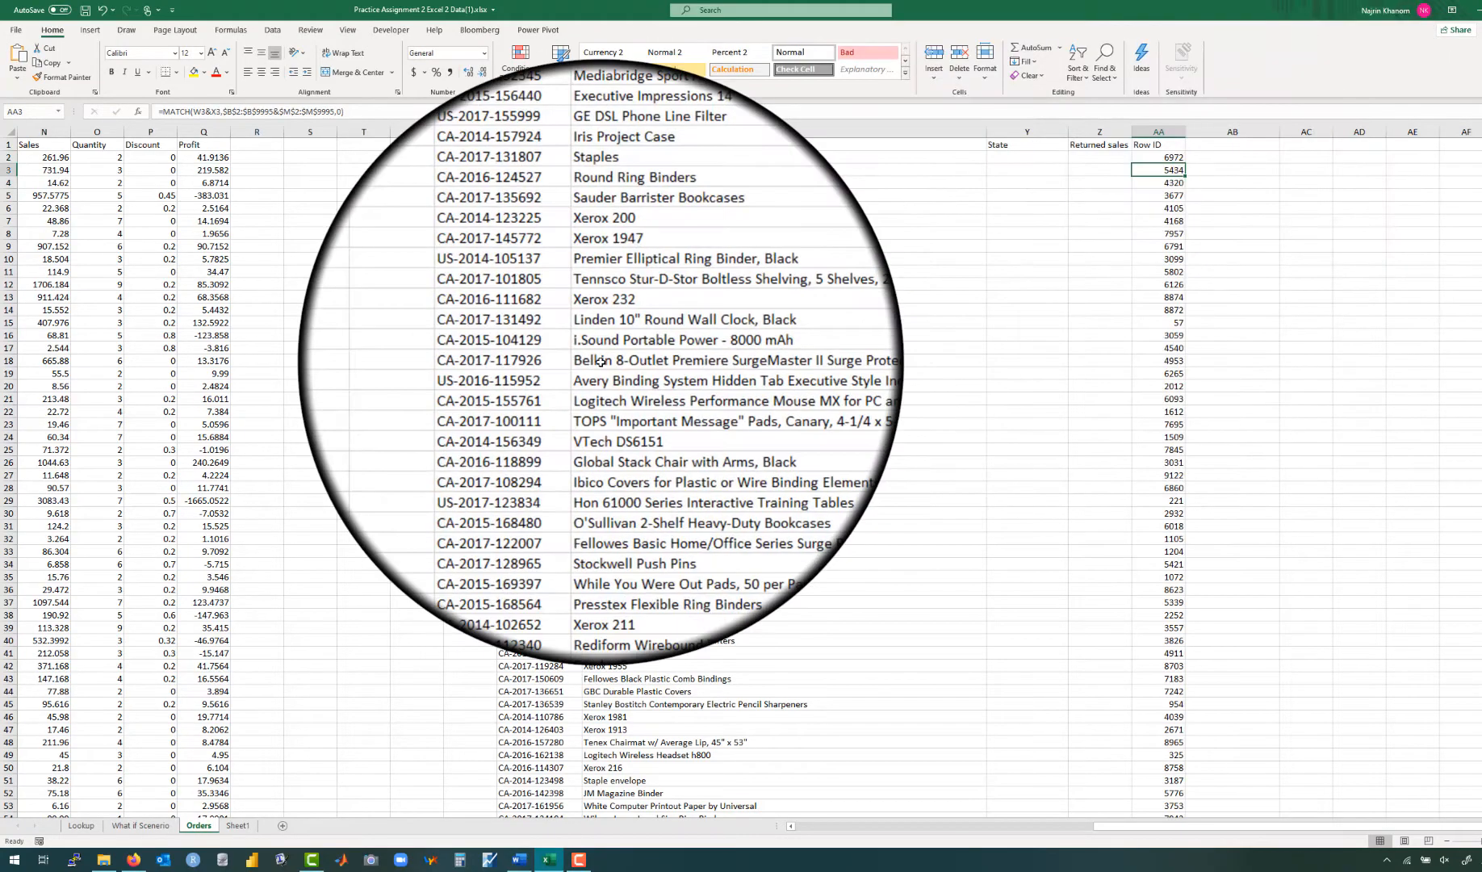
pyautogui.hscroll(-5, 601, 361)
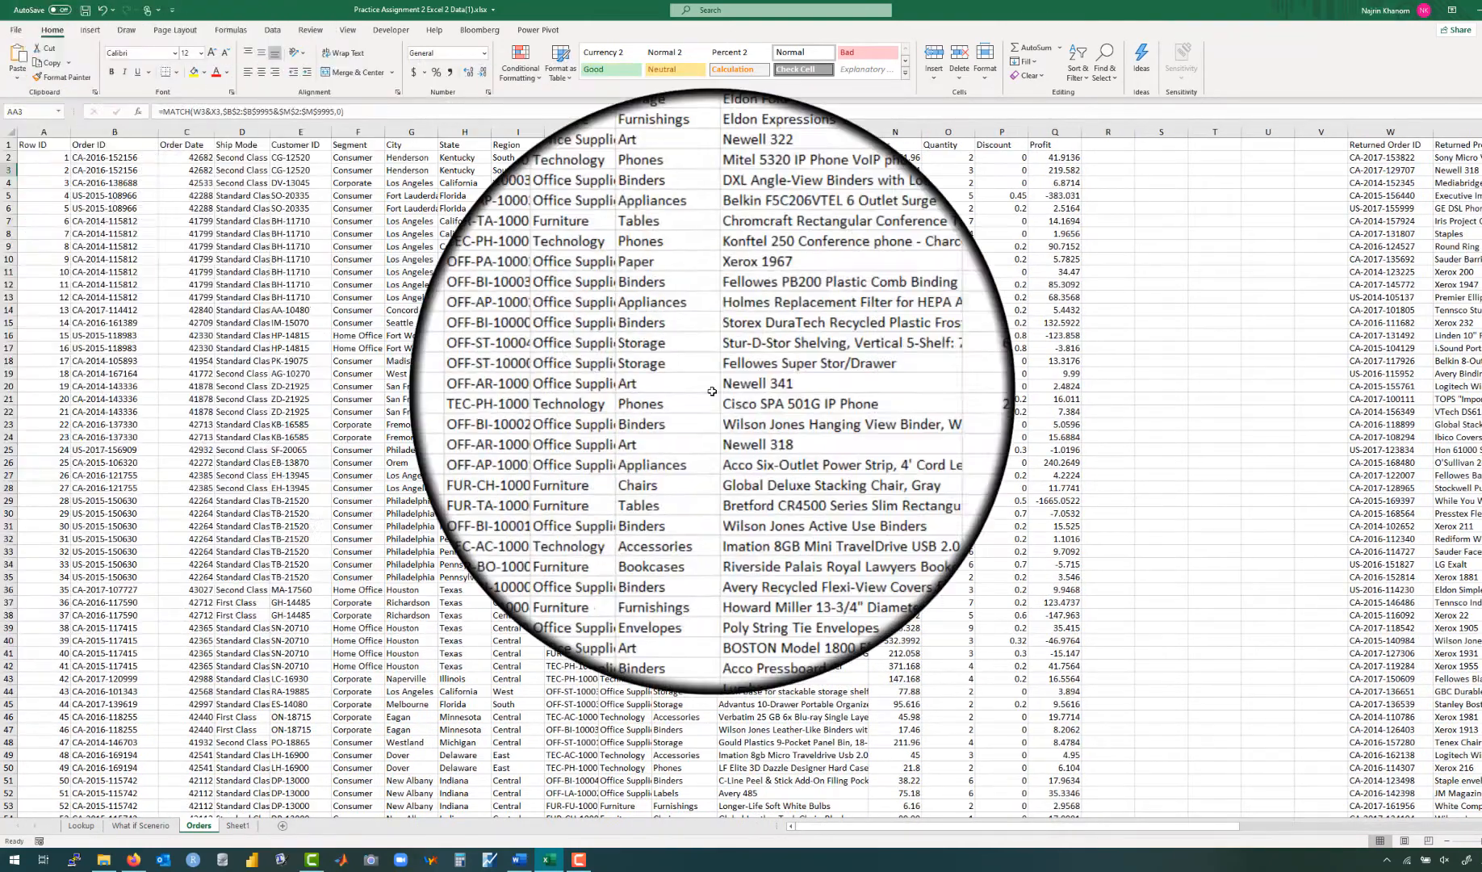
pyautogui.hscroll(5, 711, 391)
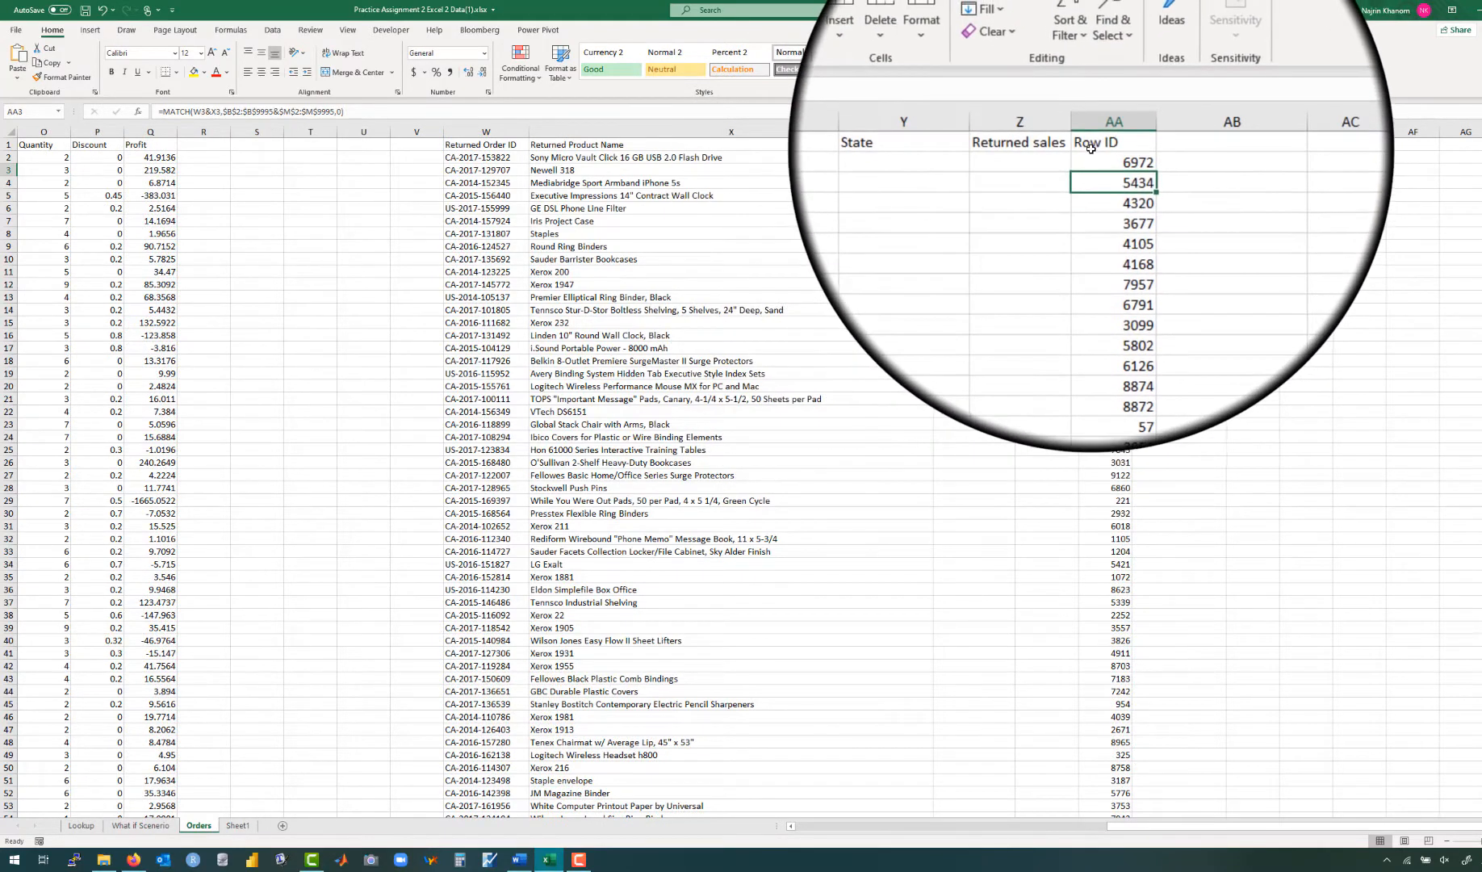
pyautogui.click(1090, 148)
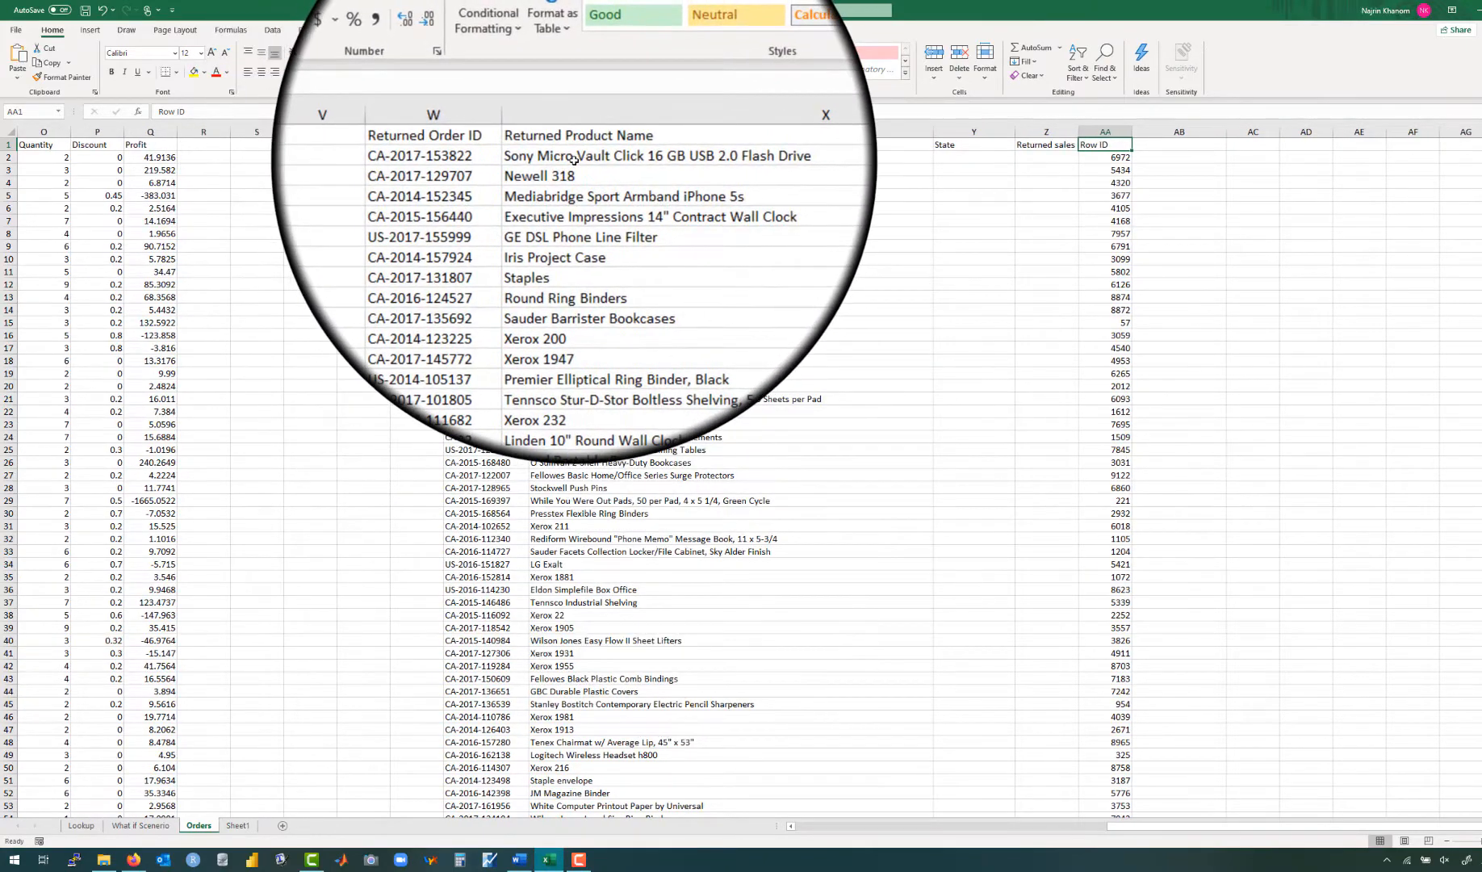
pyautogui.click(574, 160)
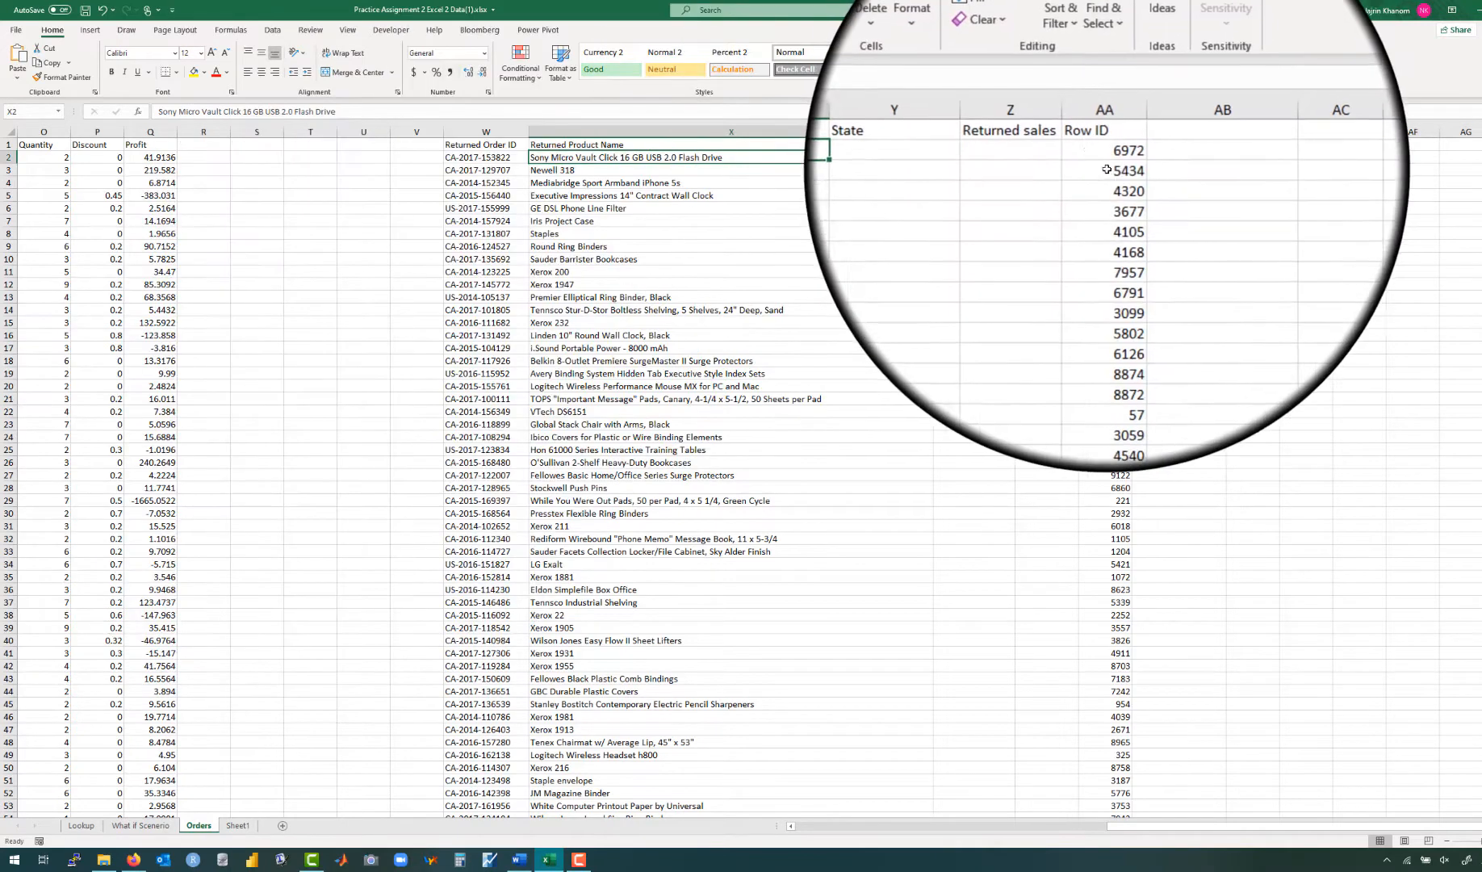
pyautogui.click(1109, 159)
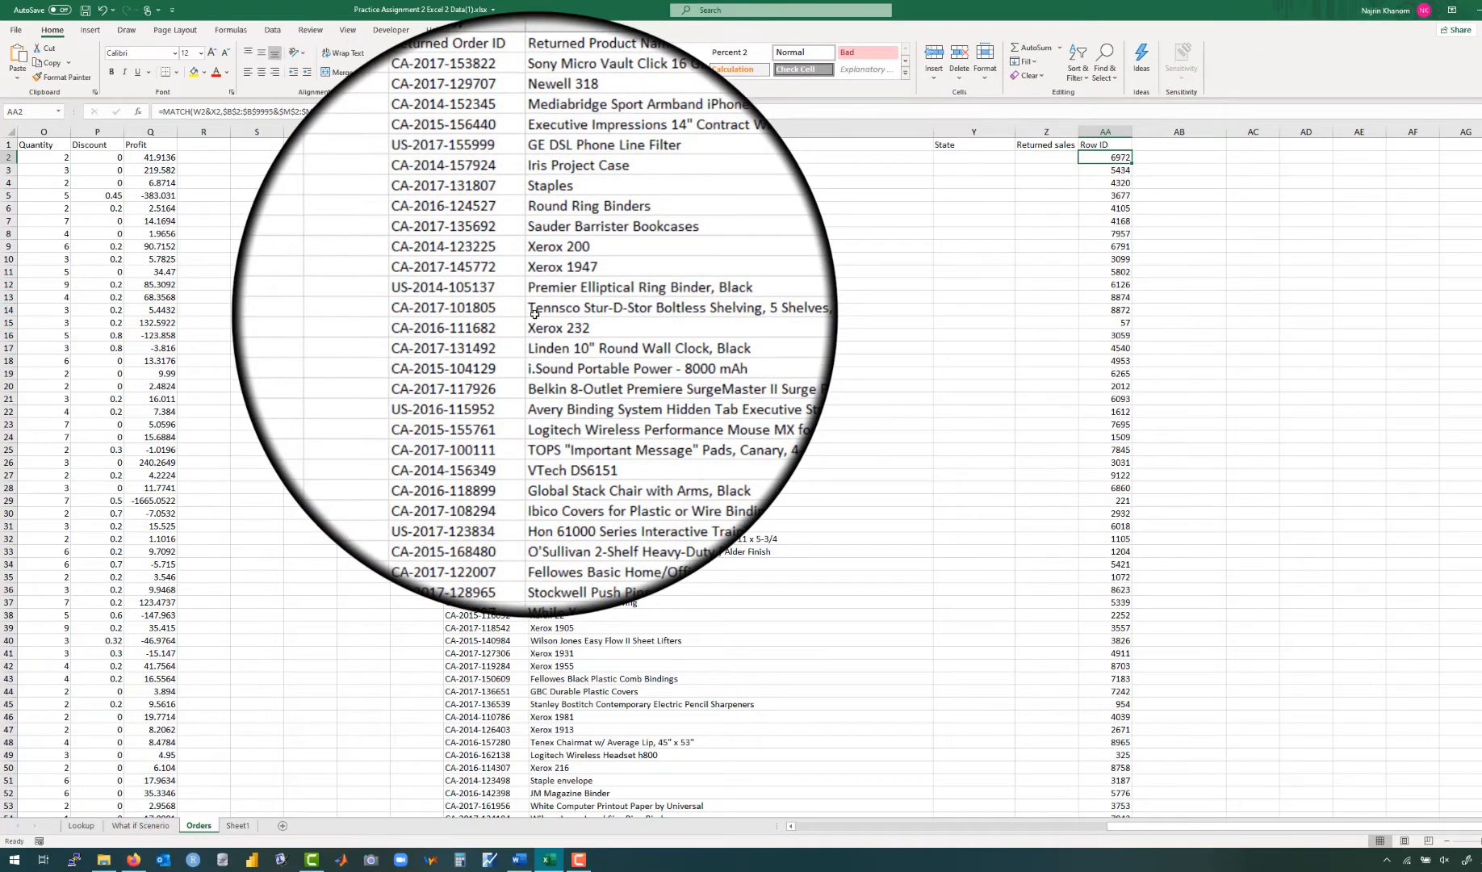
pyautogui.hscroll(-6, 535, 313)
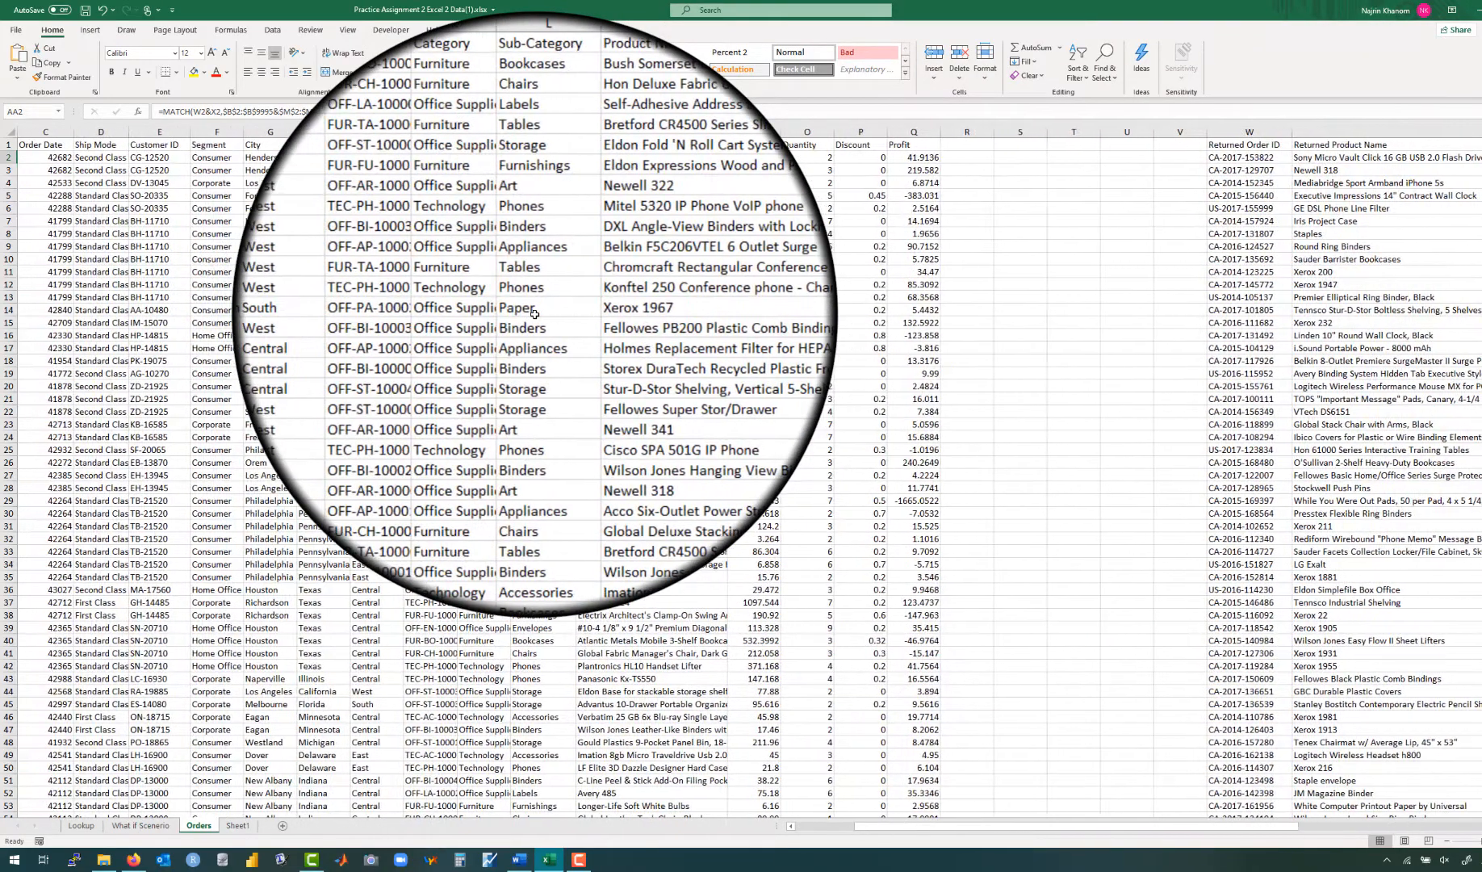
pyautogui.hscroll(7, 815, 303)
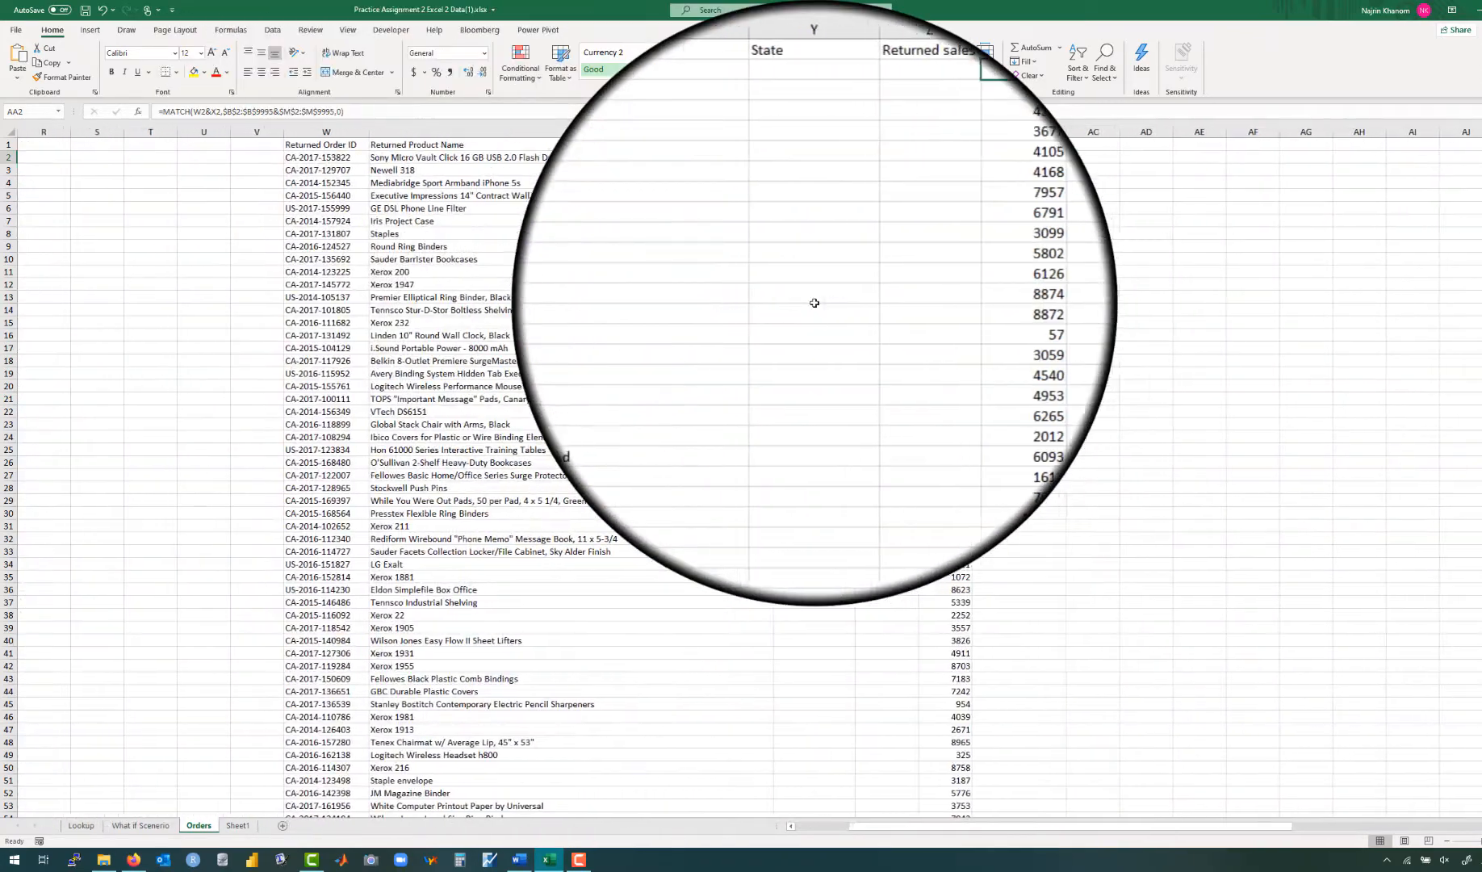
# Step: Add the header Product ID in AB1, beside the Row ID column
pyautogui.click(1000, 150)
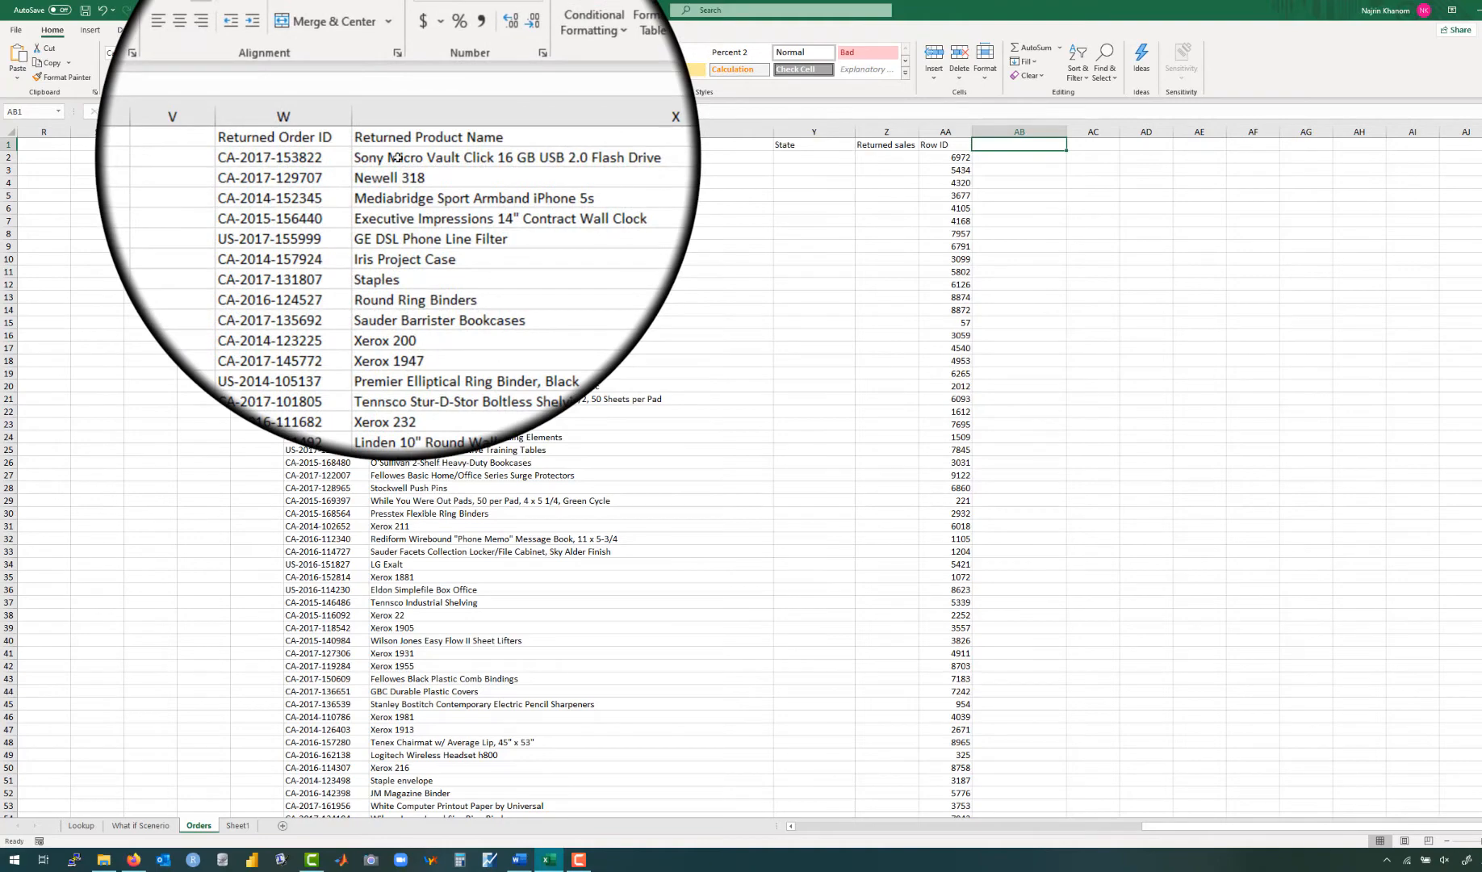
pyautogui.click(322, 159)
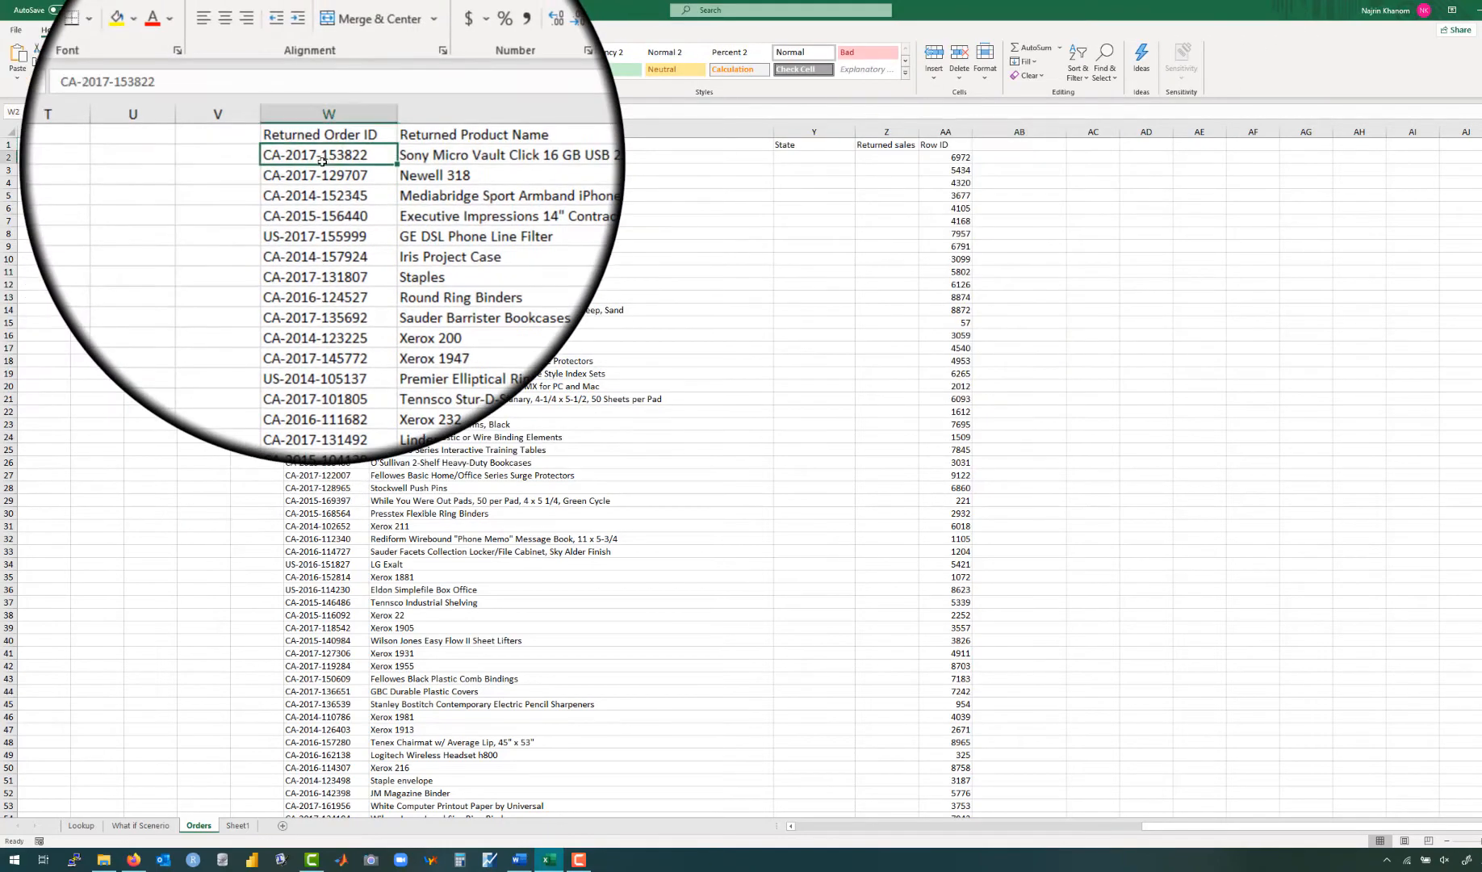
pyautogui.click(994, 147)
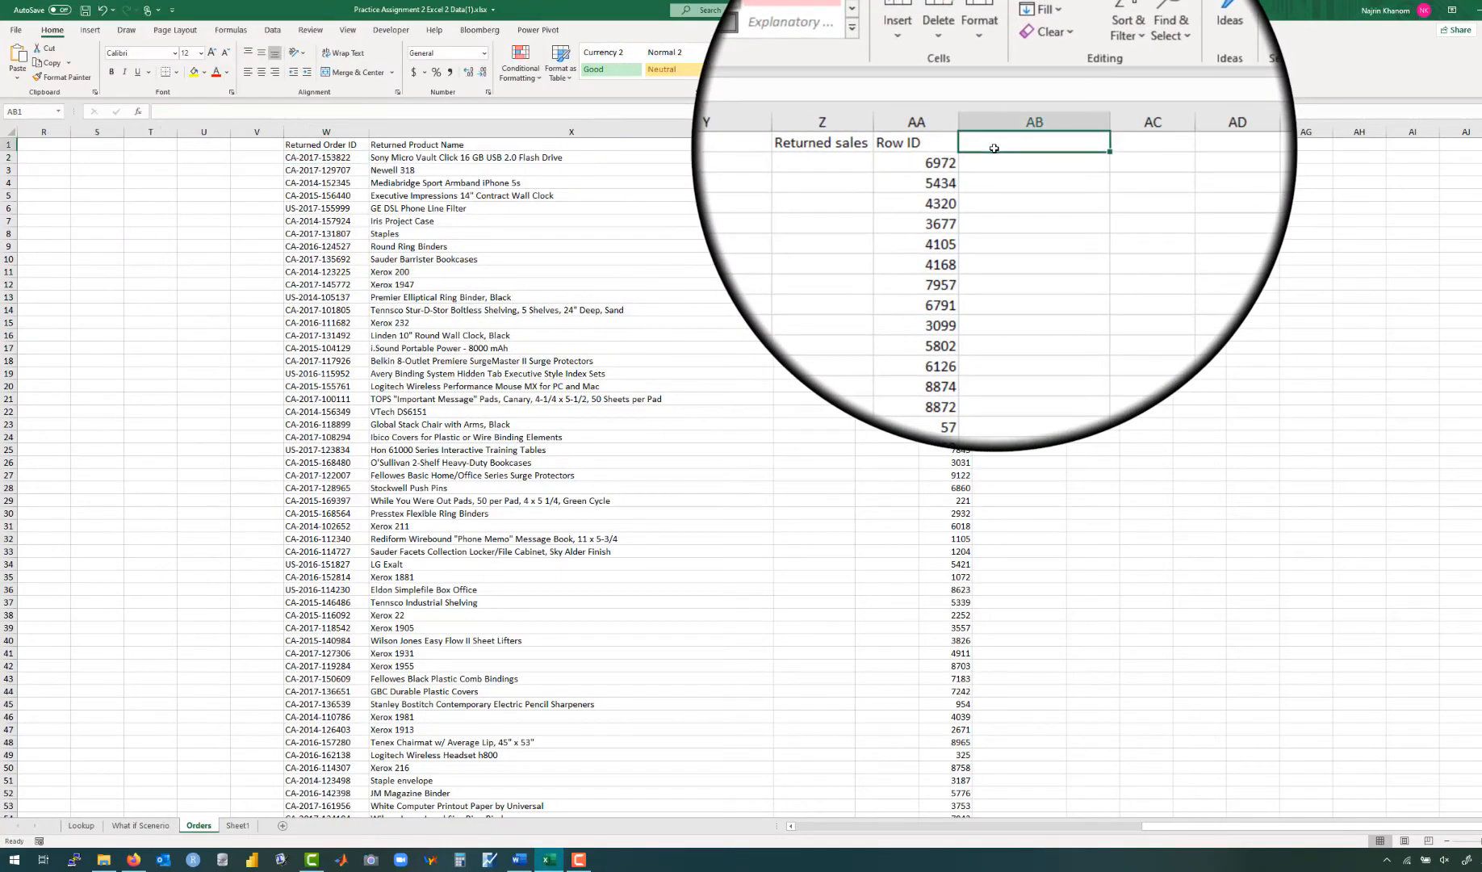
pyautogui.write('Product ID')
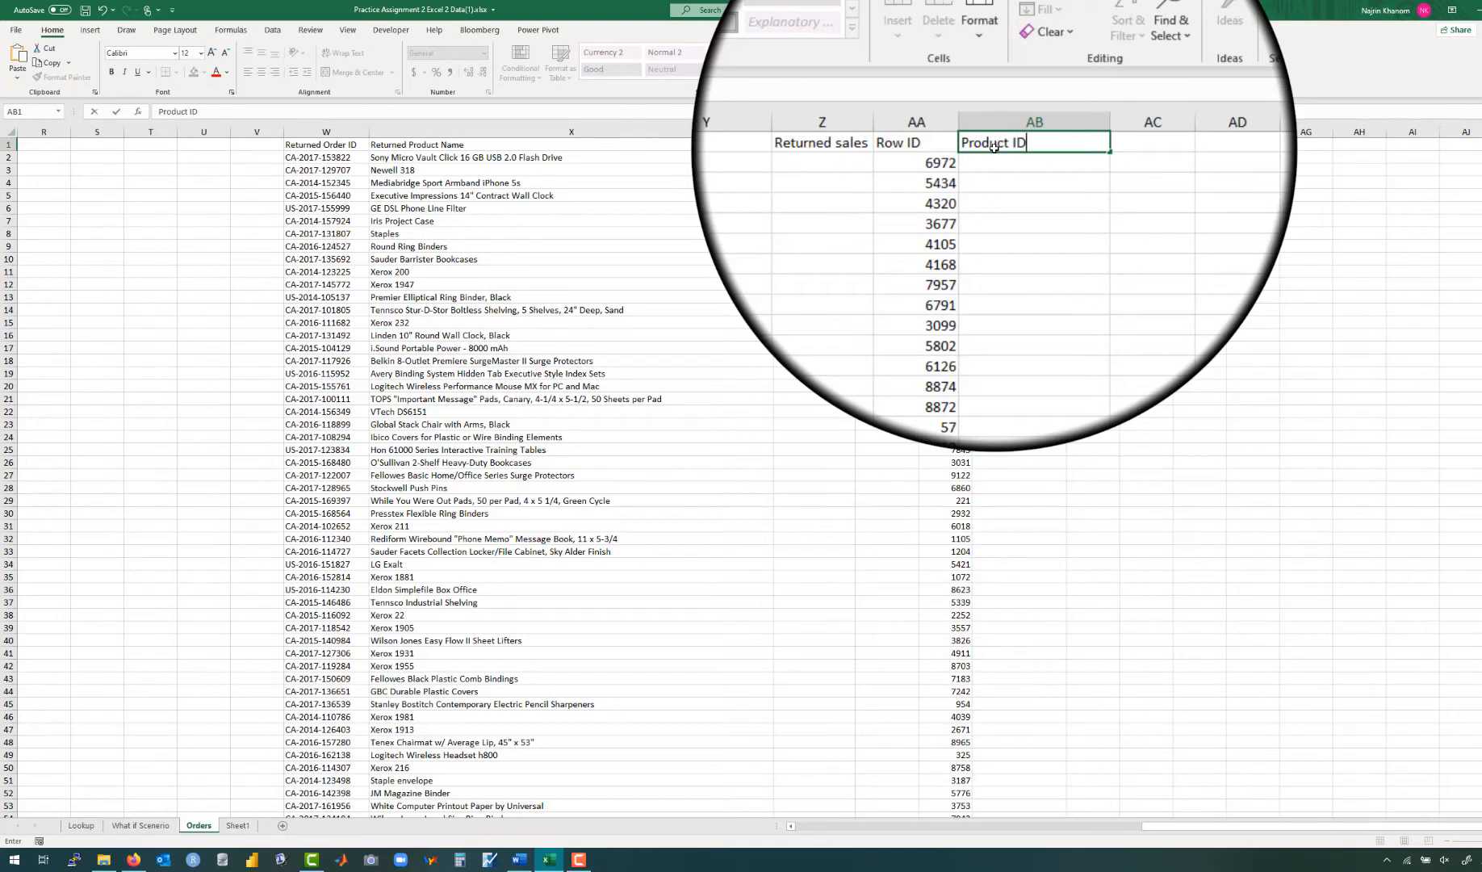
pyautogui.press('Return')
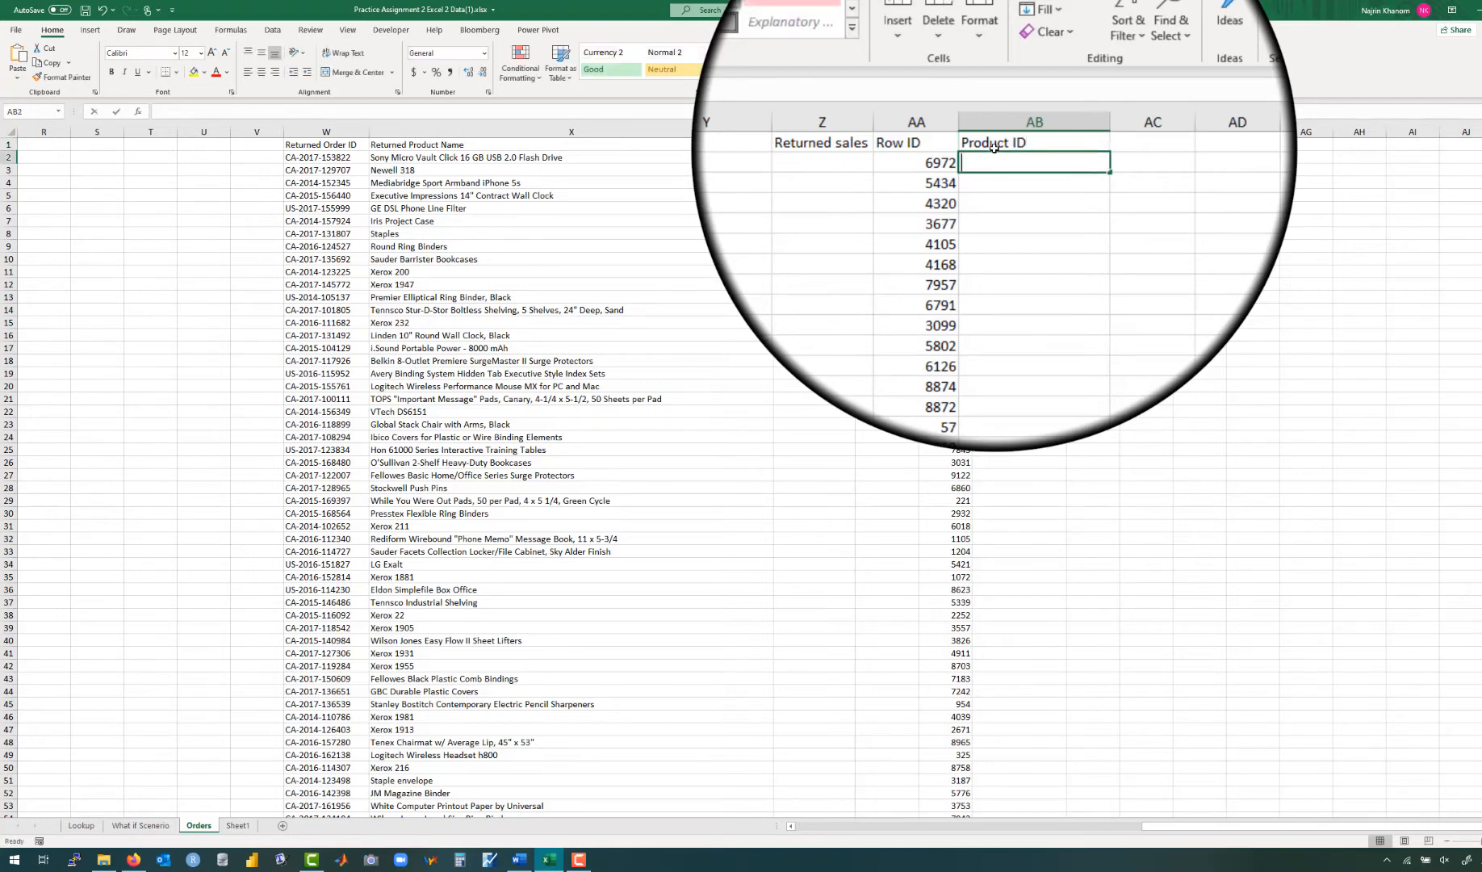
# Step: Start a MATCH formula in AB2 with the returned order ID and product name, W2&X2, as the lookup value
pyautogui.write('=matc')
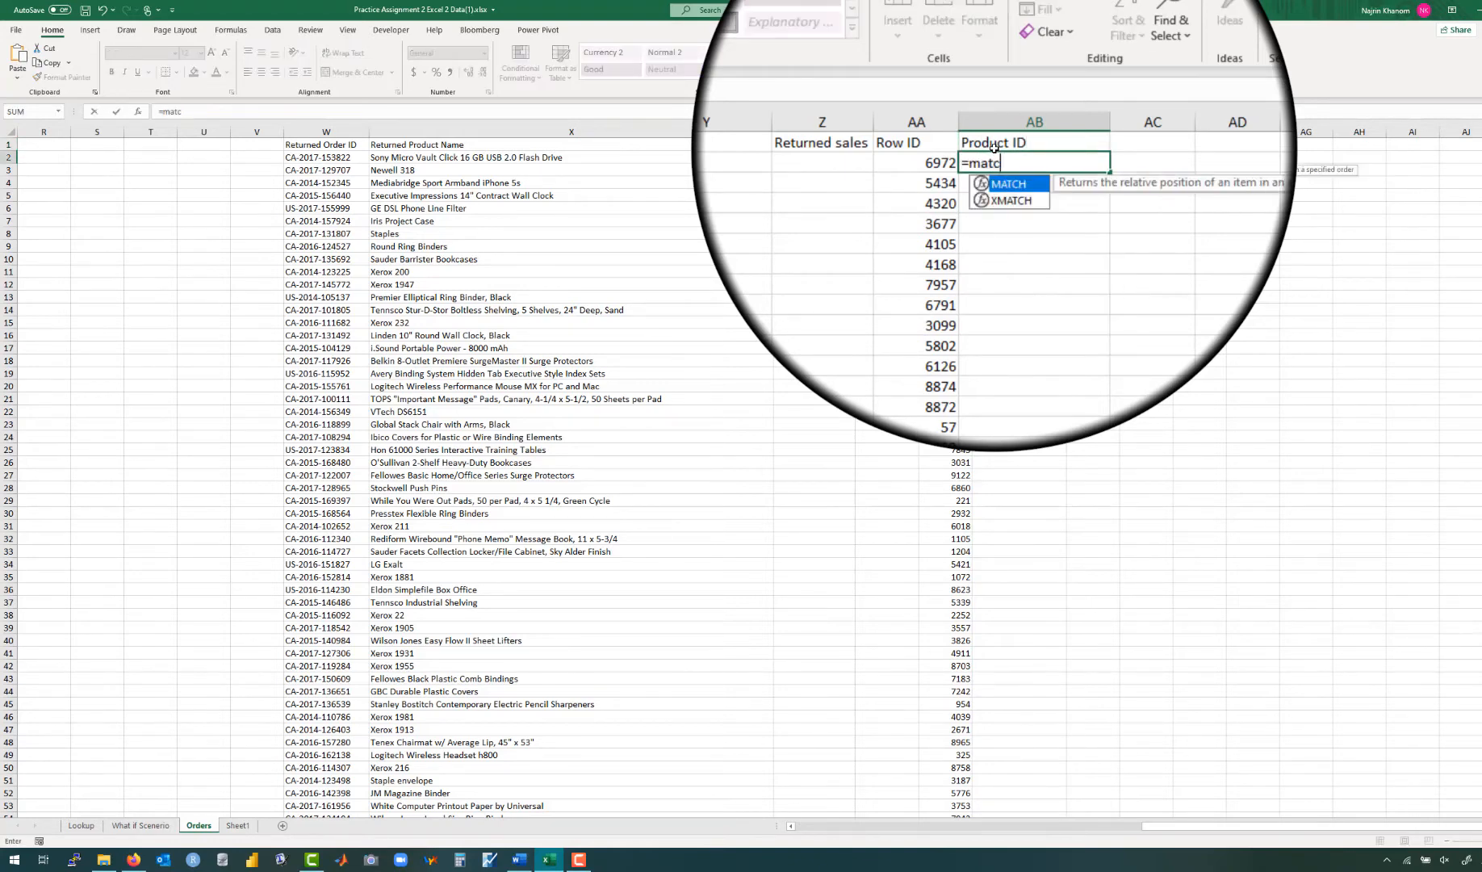
pyautogui.write('h')
pyautogui.press('Tab')
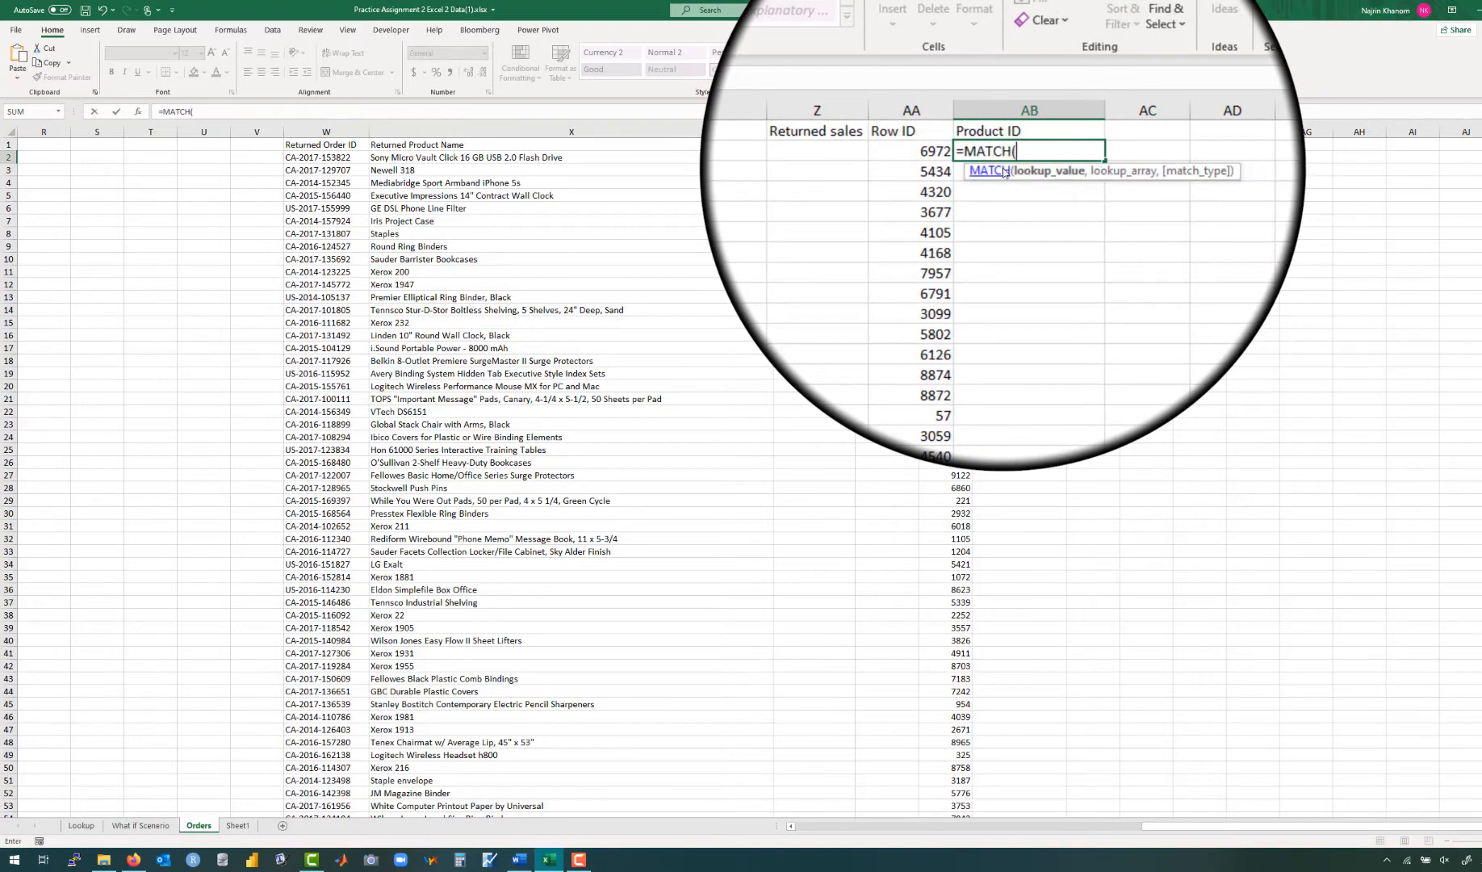
pyautogui.click(327, 157)
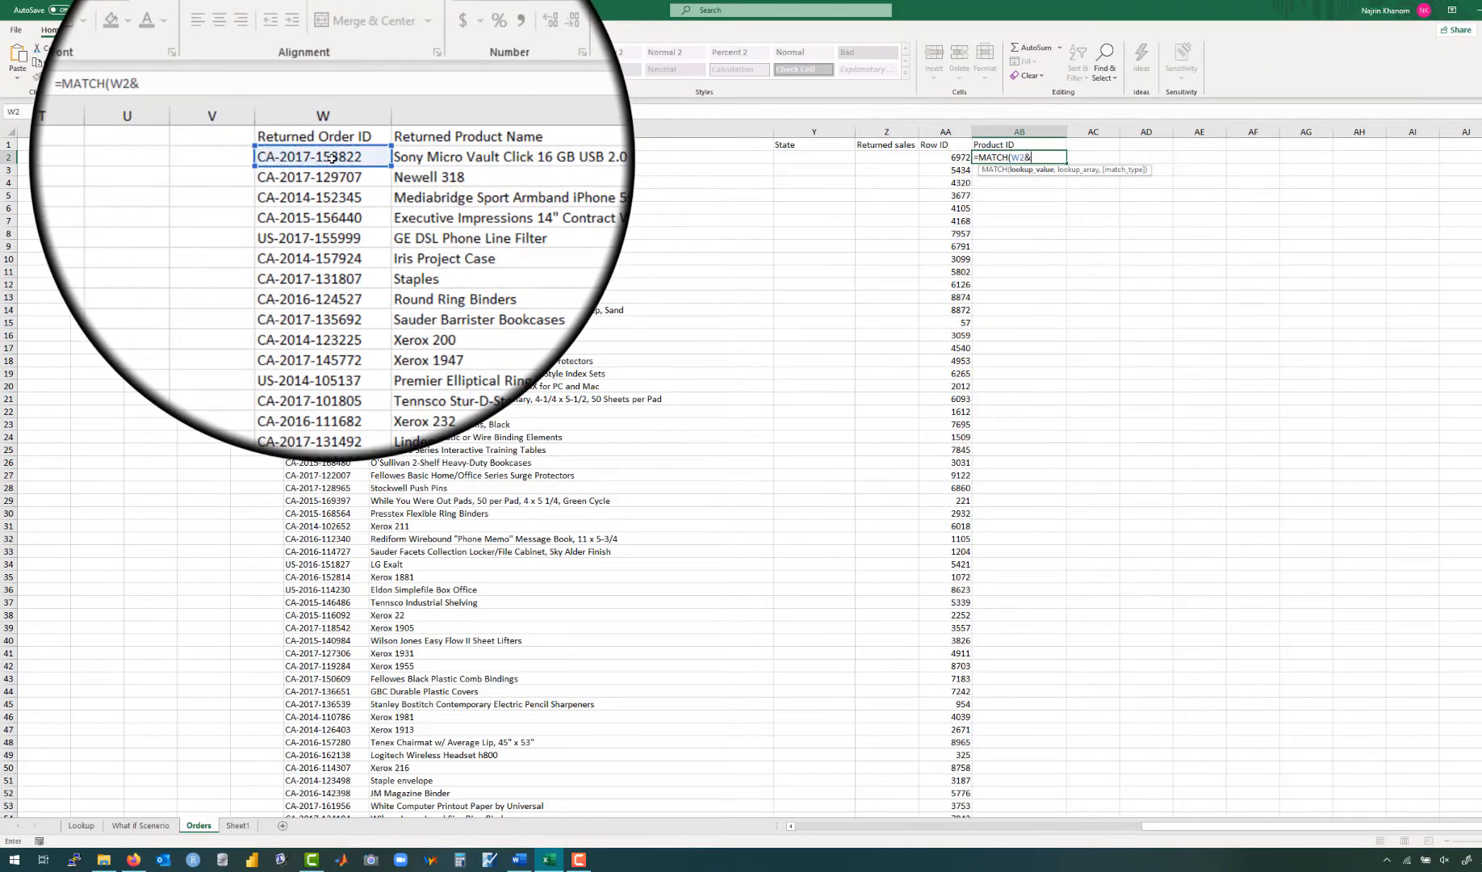
pyautogui.click(384, 156)
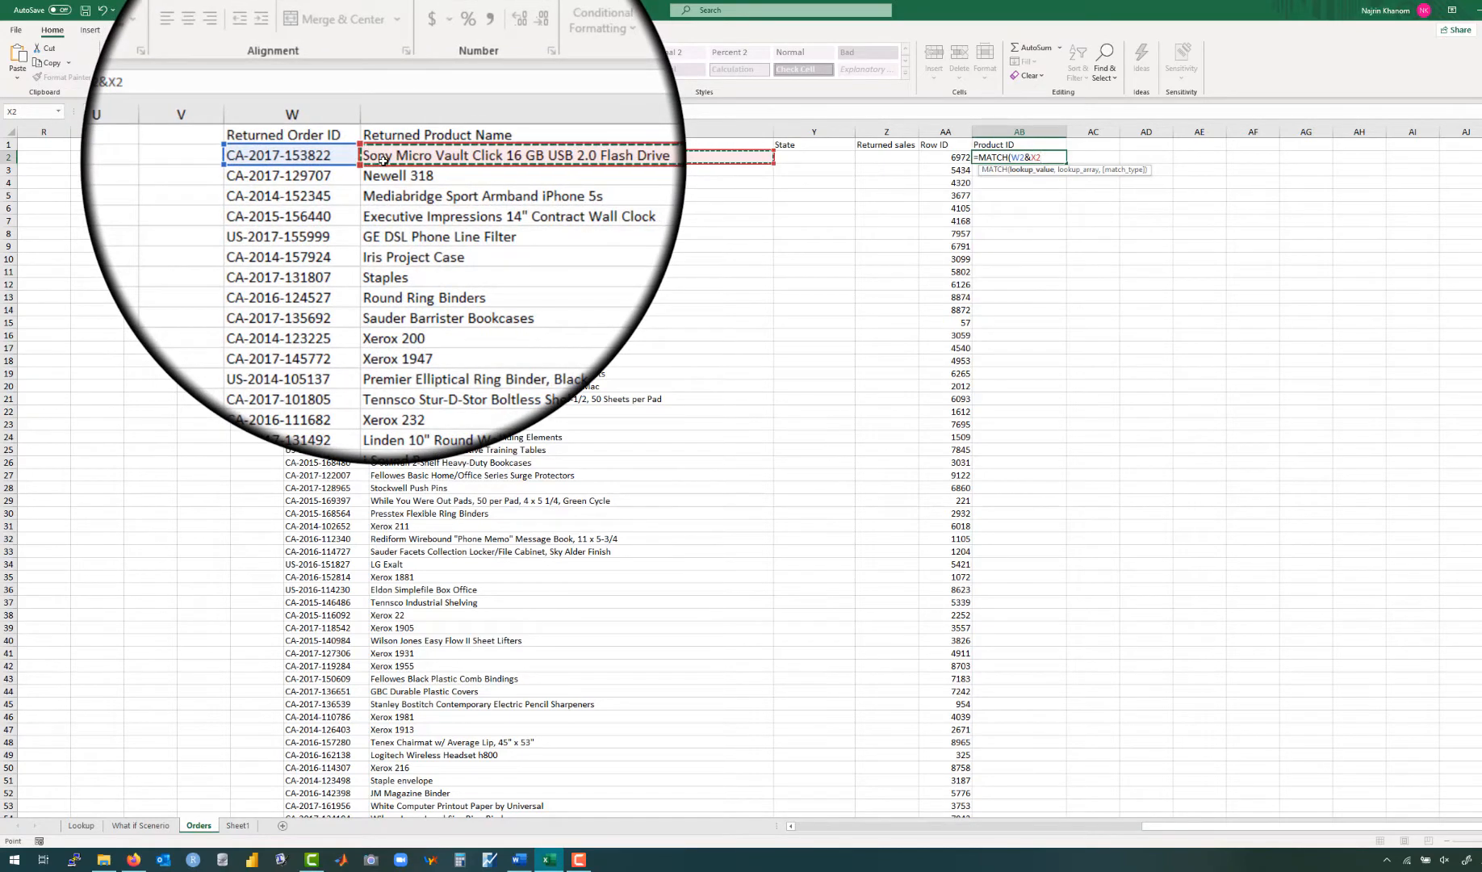
pyautogui.write(',')
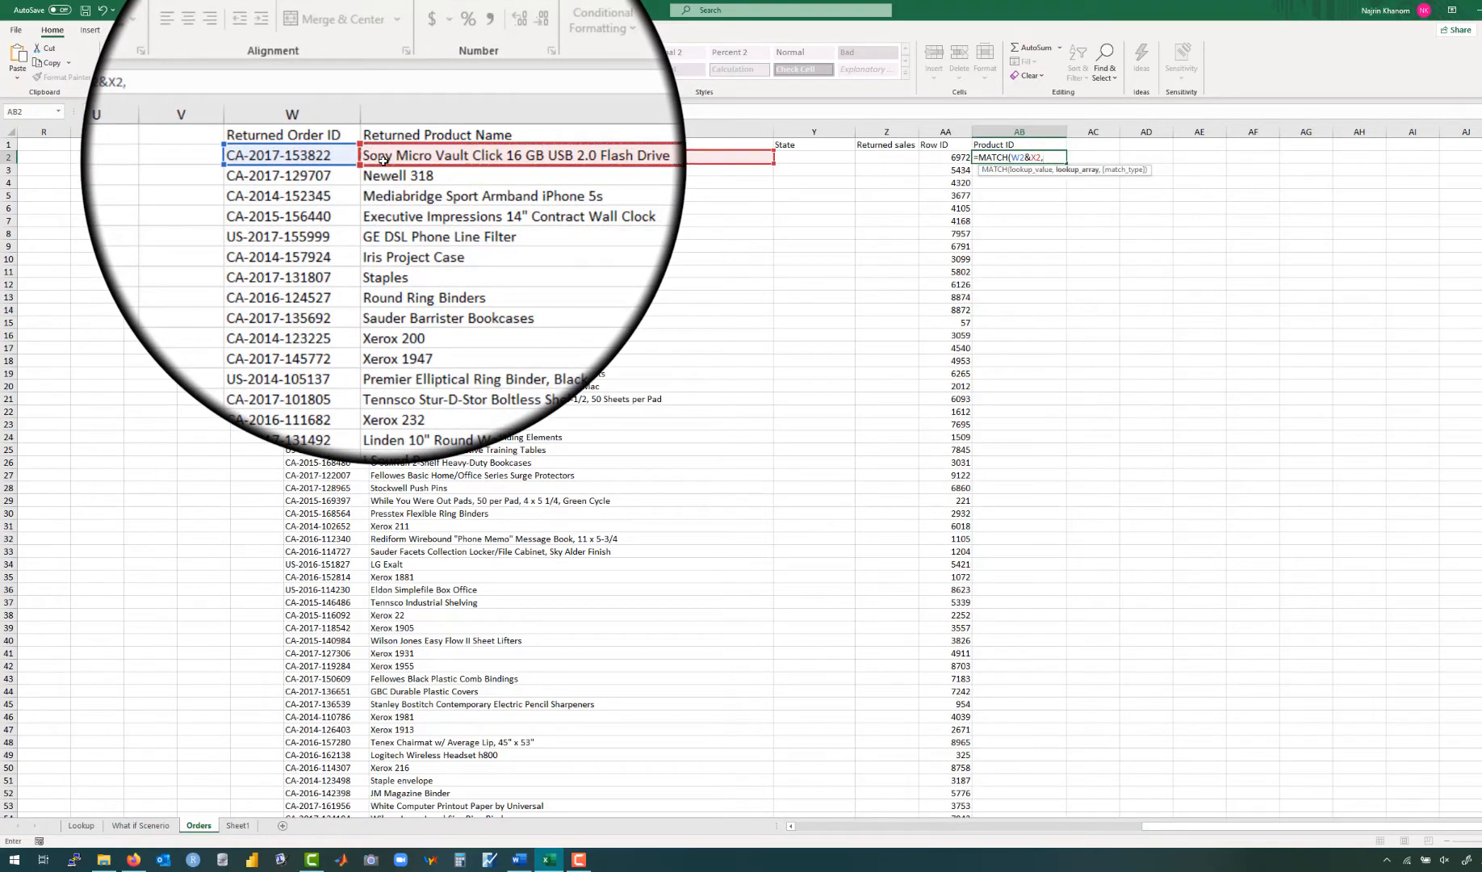
# Step: Reference the Order ID range B2:B9995 as the first part of the formula's lookup array, joined with &
pyautogui.hscroll(-8, 123, 168)
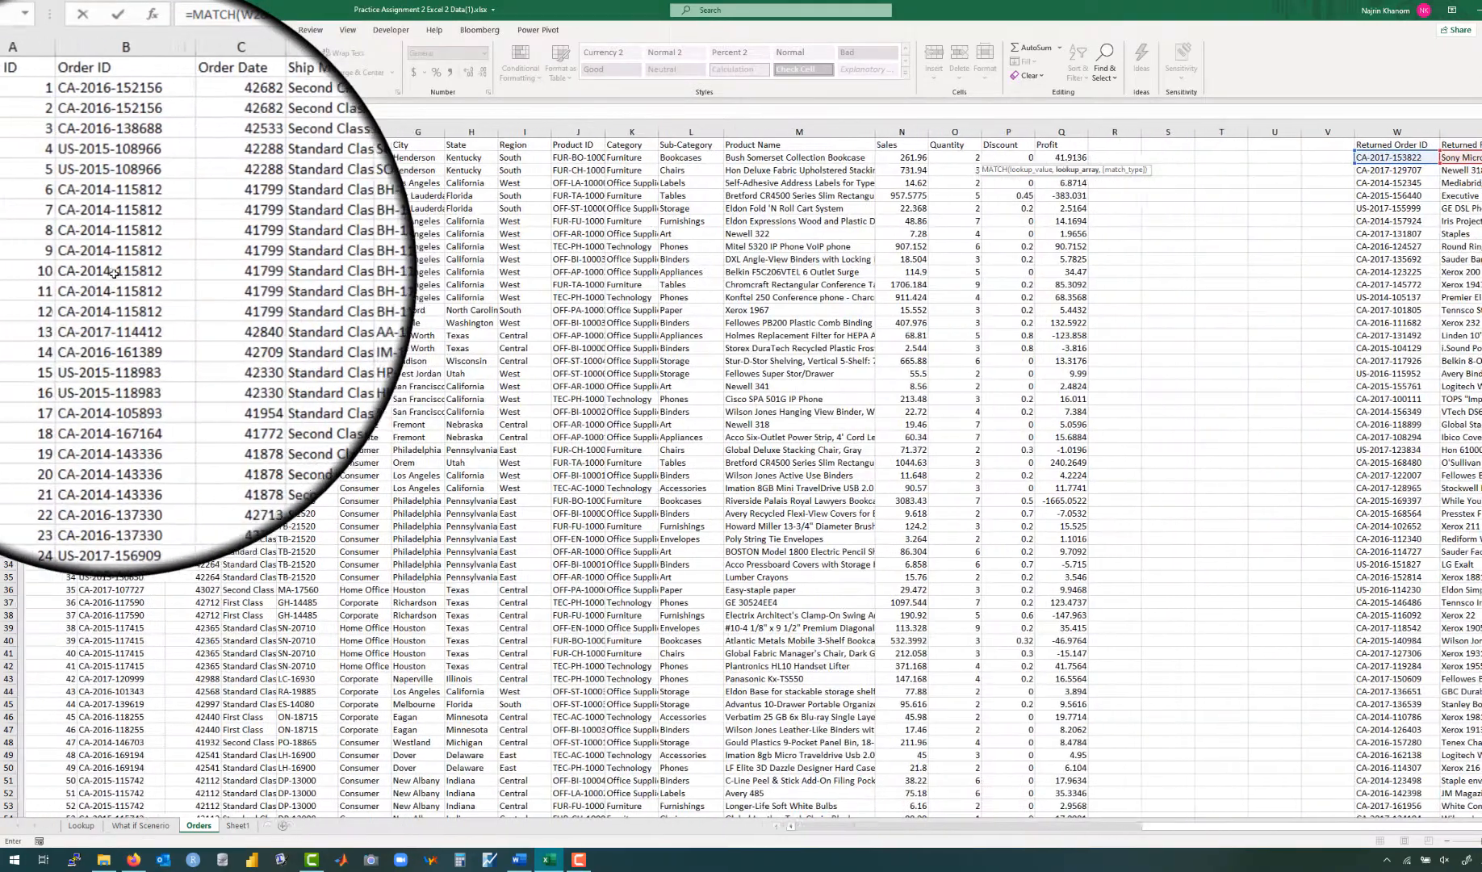
pyautogui.click(119, 157)
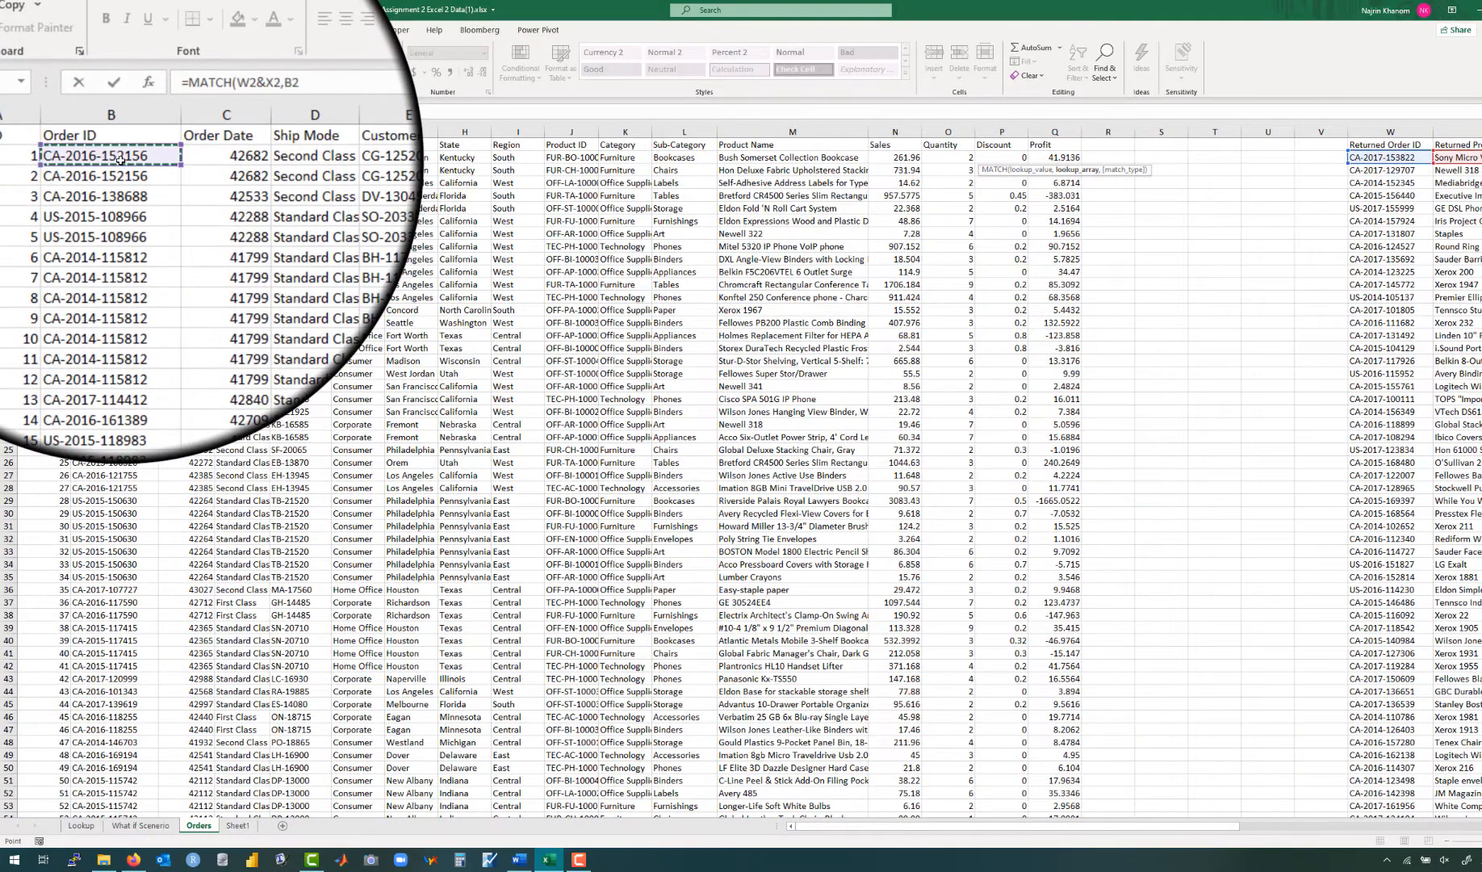
pyautogui.hotkey('ctrl', 'shift', 'Down')
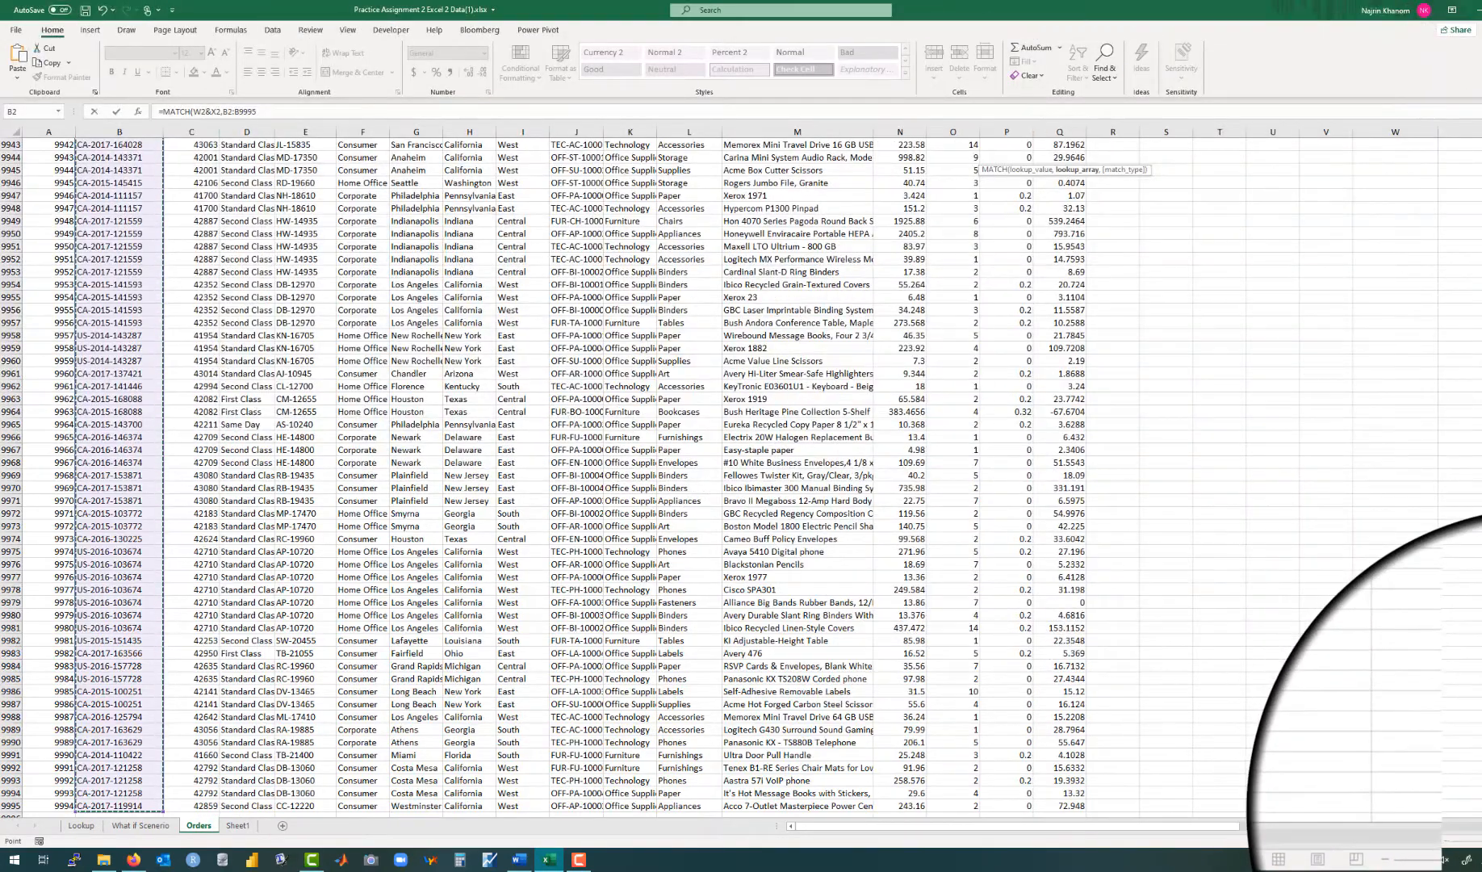
pyautogui.moveTo(1481, 805); pyautogui.dragTo(1481, 84)
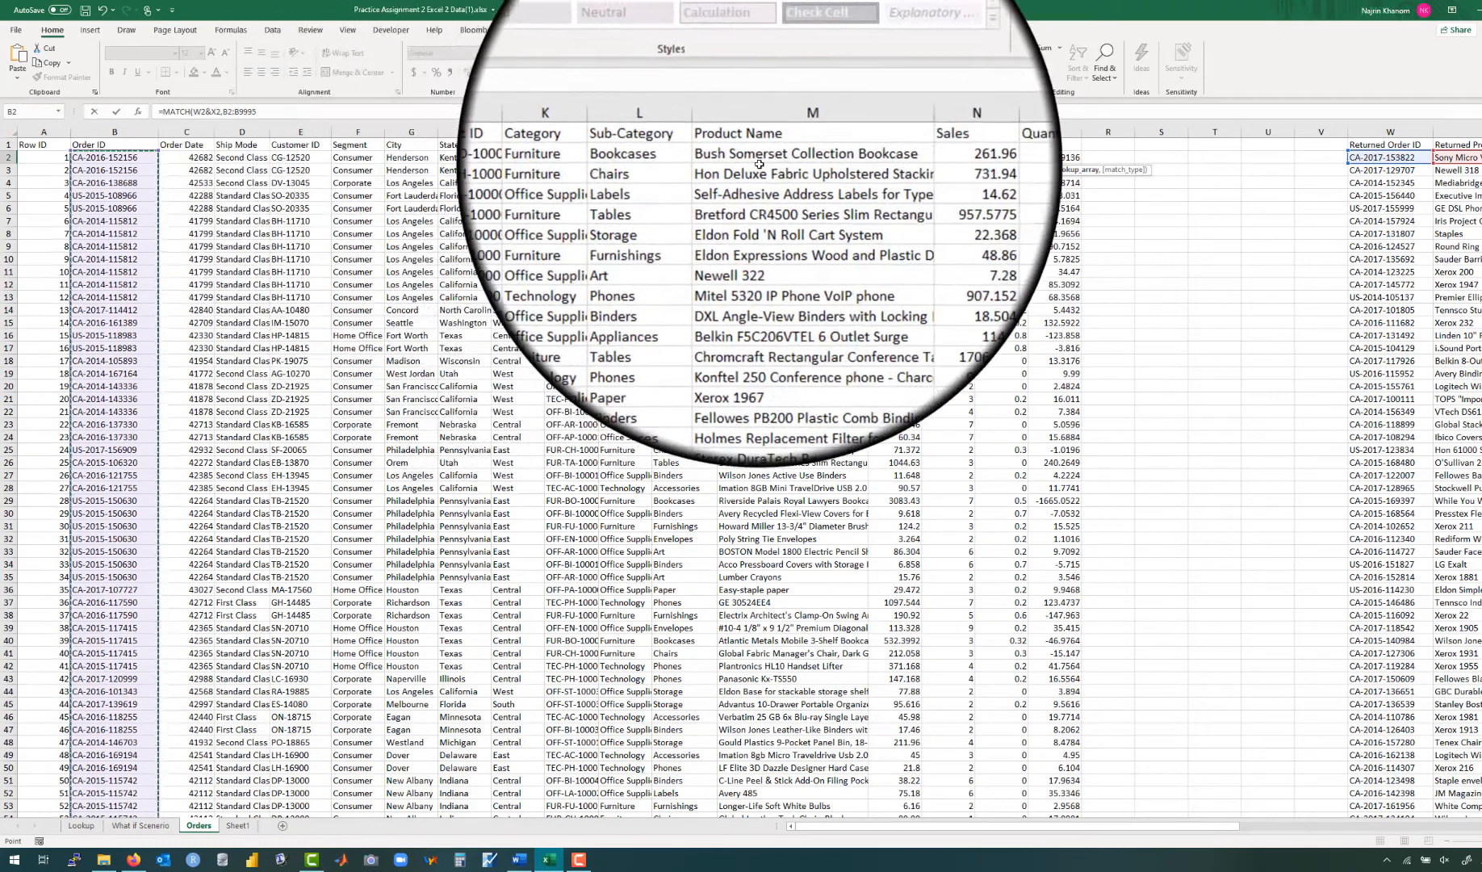
pyautogui.click(744, 157)
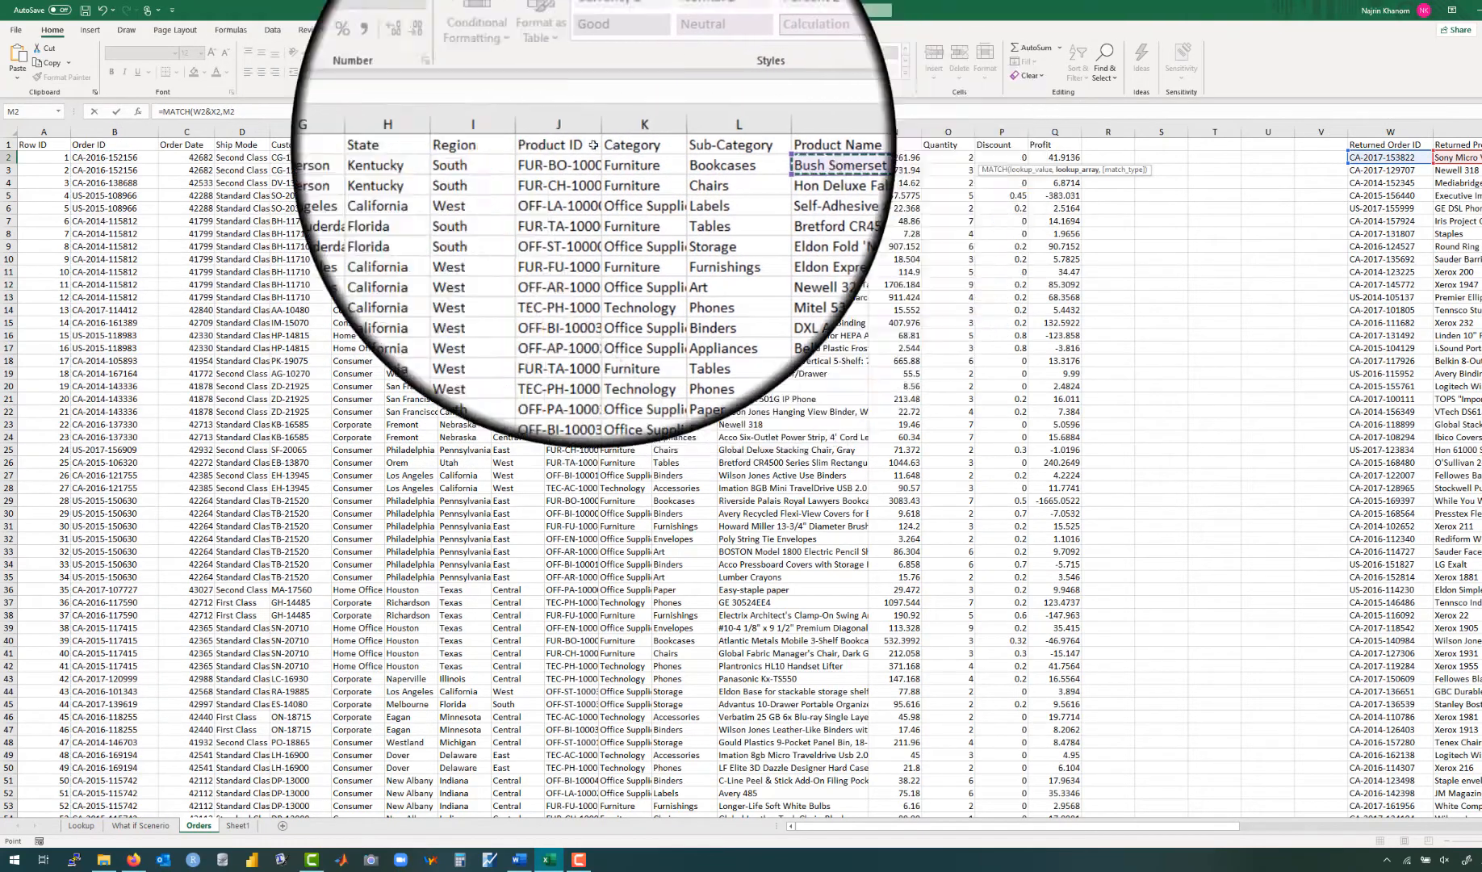
pyautogui.click(99, 157)
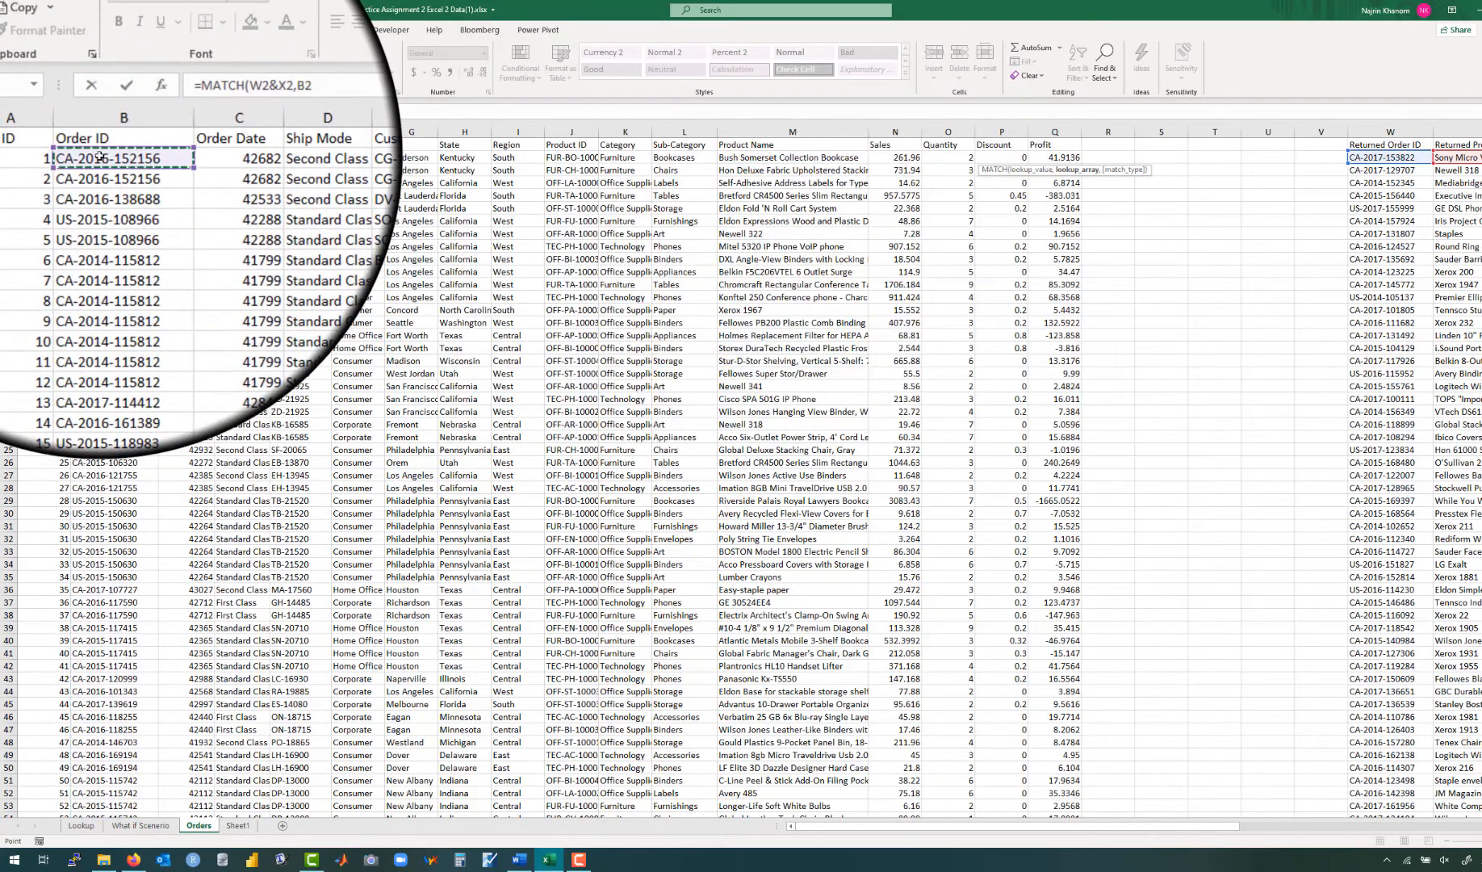
pyautogui.hotkey('ctrl', 'shift', 'Down')
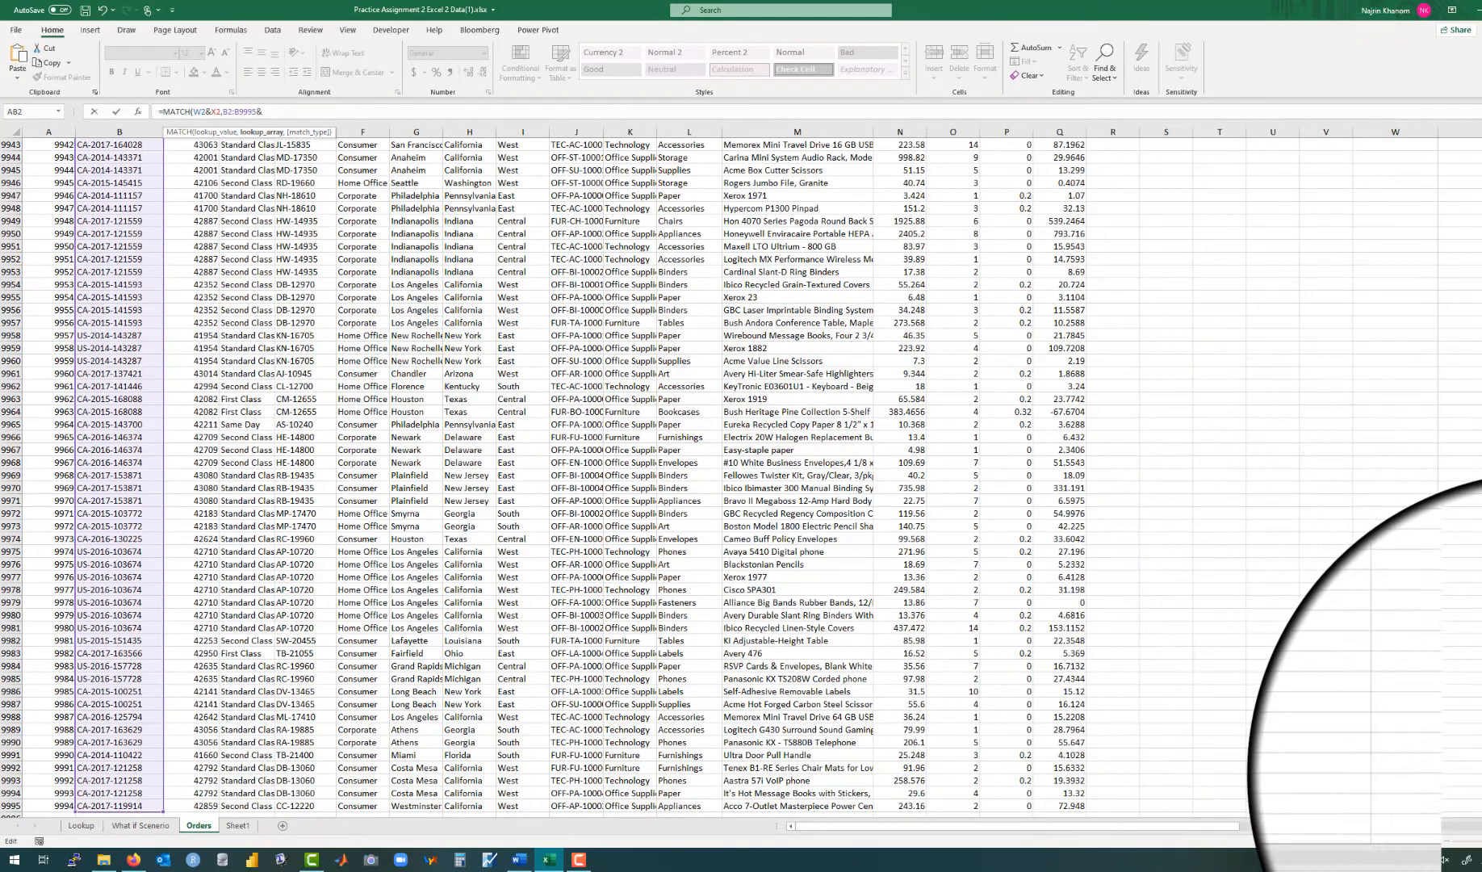
# Step: Add the Product Name range M2:M9995 to the lookup array, set match type 0, and enter the formula
pyautogui.moveTo(1480, 804); pyautogui.dragTo(1481, 108)
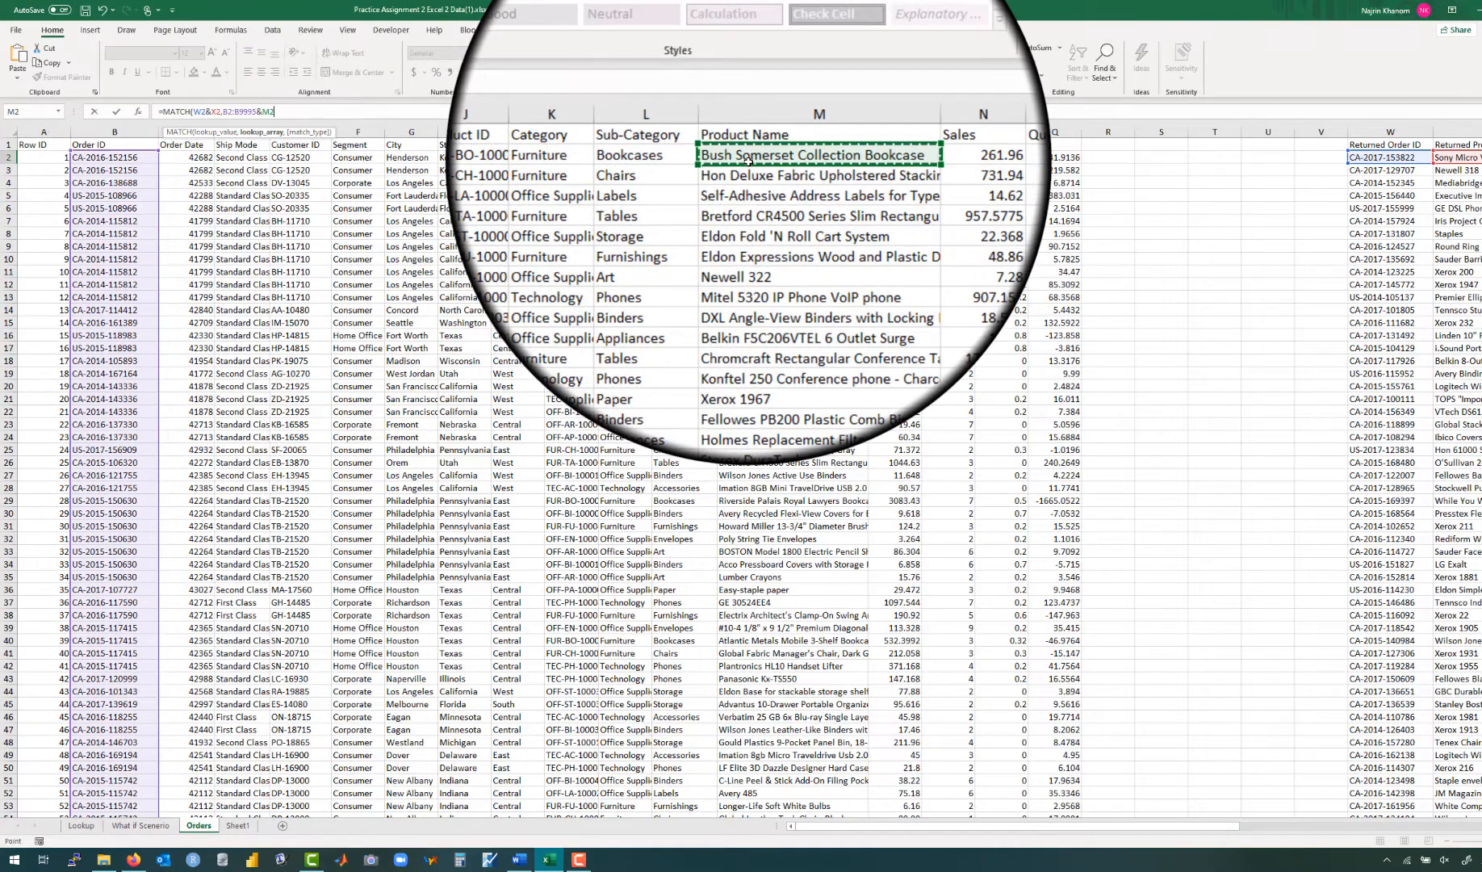
pyautogui.hotkey('ctrl', 'shift', 'Down')
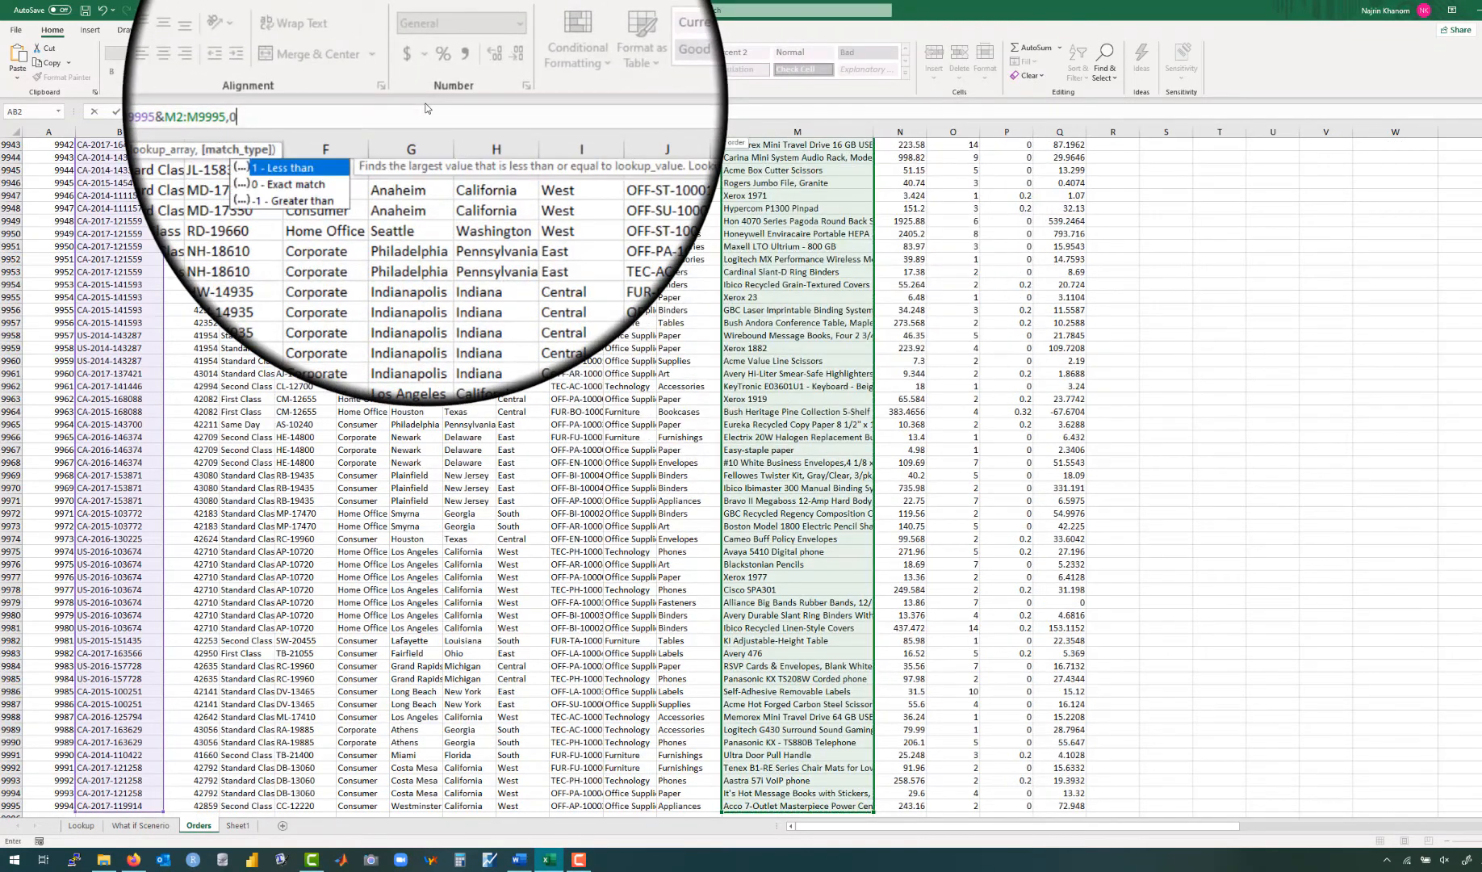
pyautogui.press('Return')
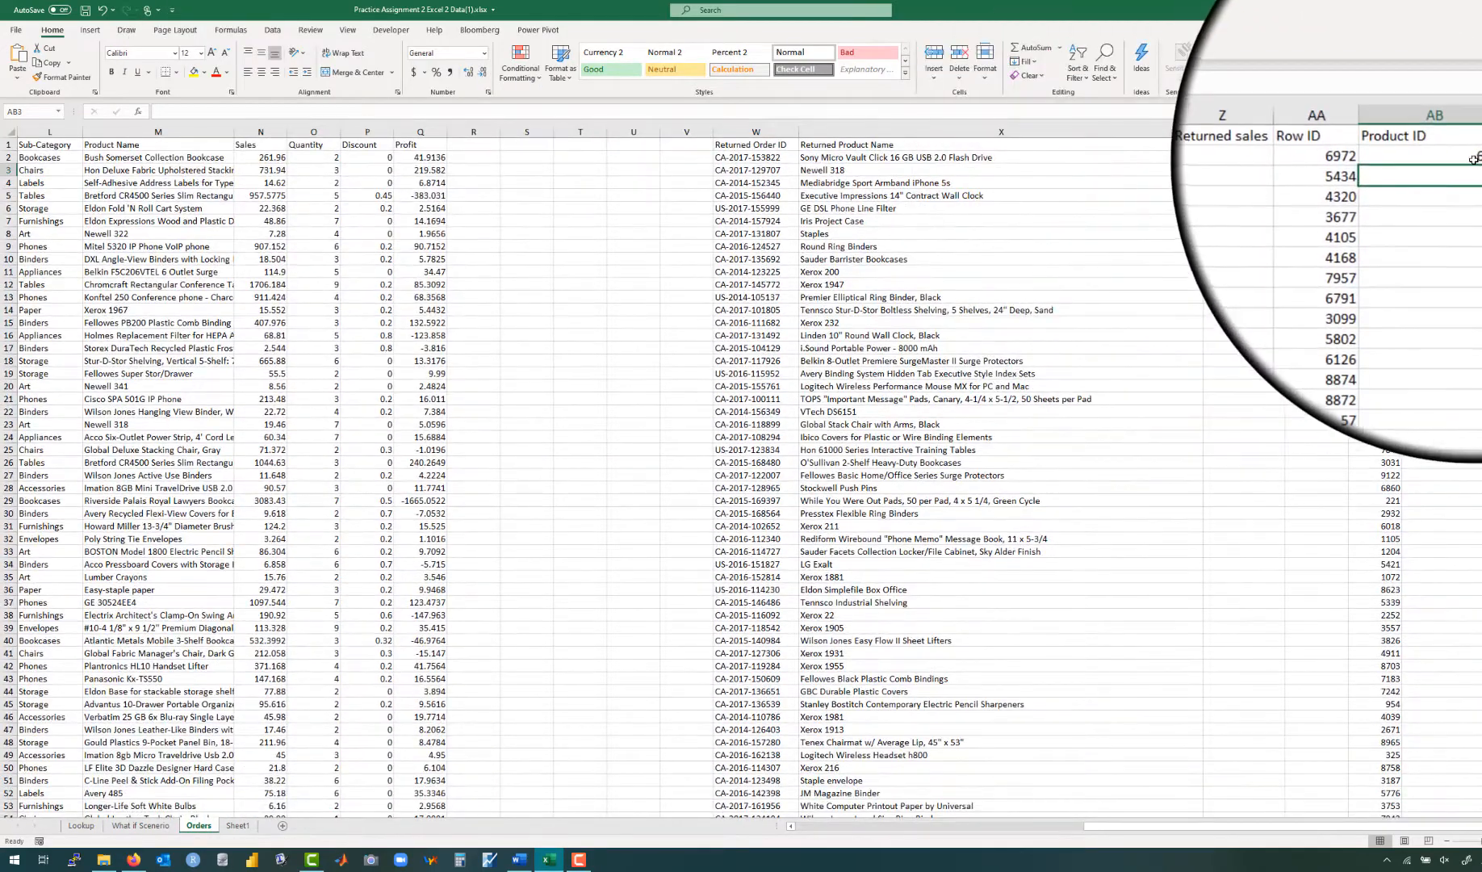
pyautogui.doubleClick(1473, 161)
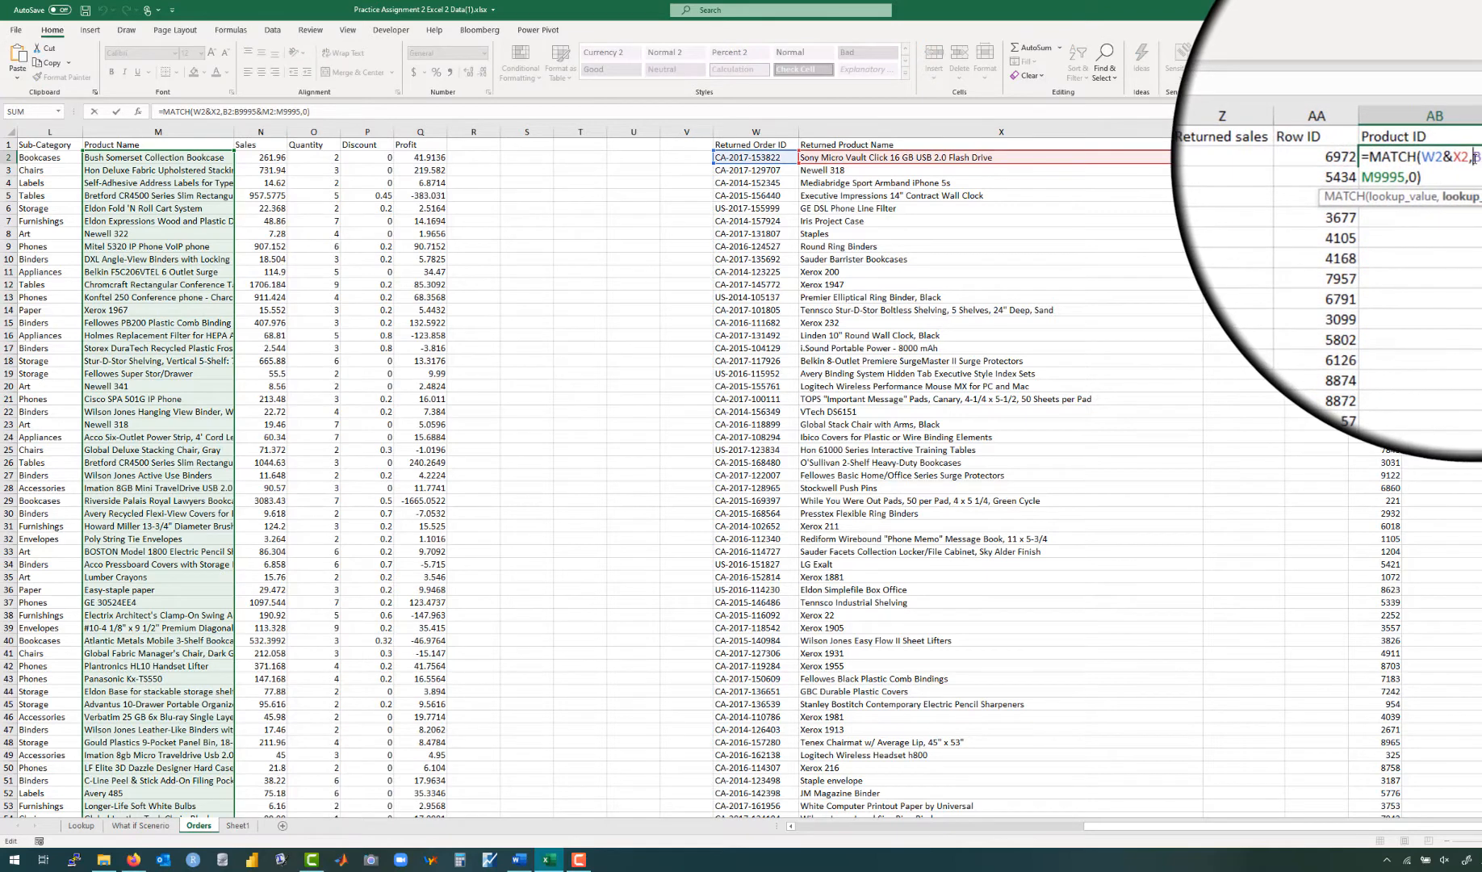
pyautogui.moveTo(1480, 159); pyautogui.dragTo(1427, 170)
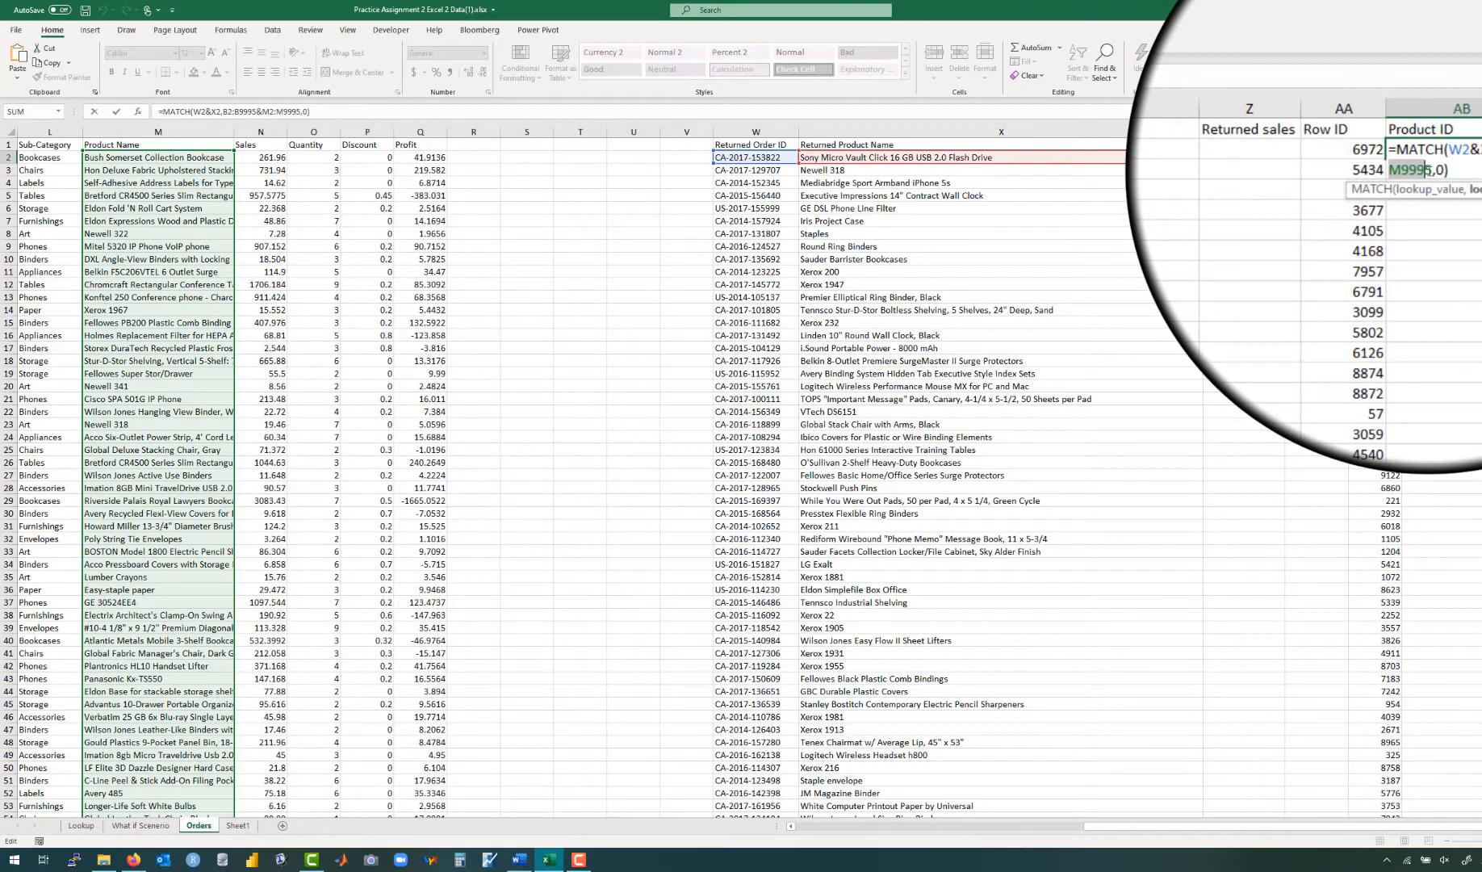
pyautogui.press('Return')
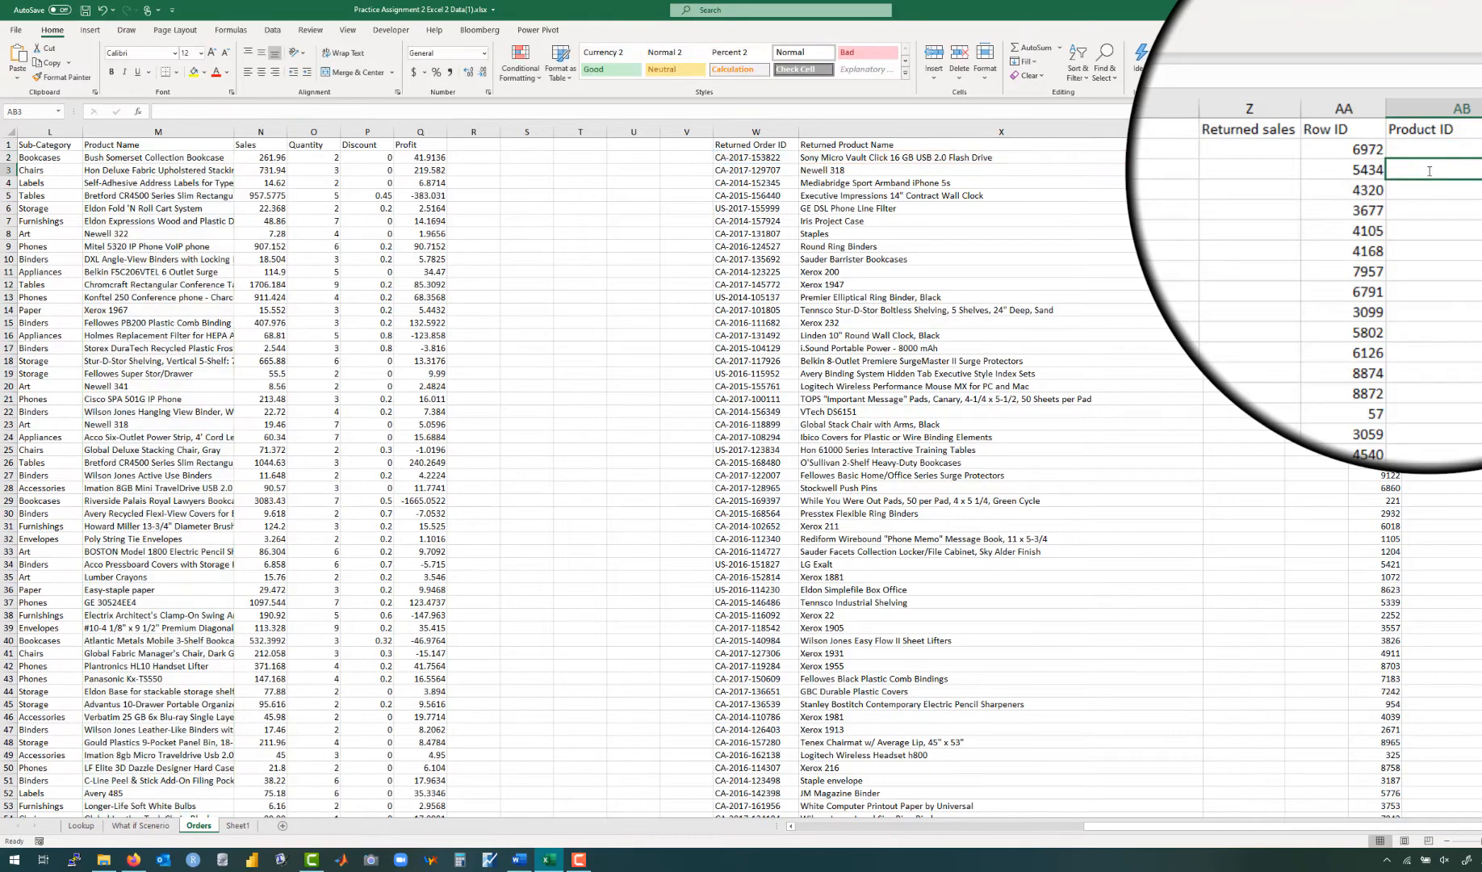
# Step: Make the lookup array in AB2's MATCH formula absolute as $B$2:$B$9995&$M$2:$M$9995
pyautogui.hscroll(3, 1210, 277)
pyautogui.hscroll(3, 1210, 277)
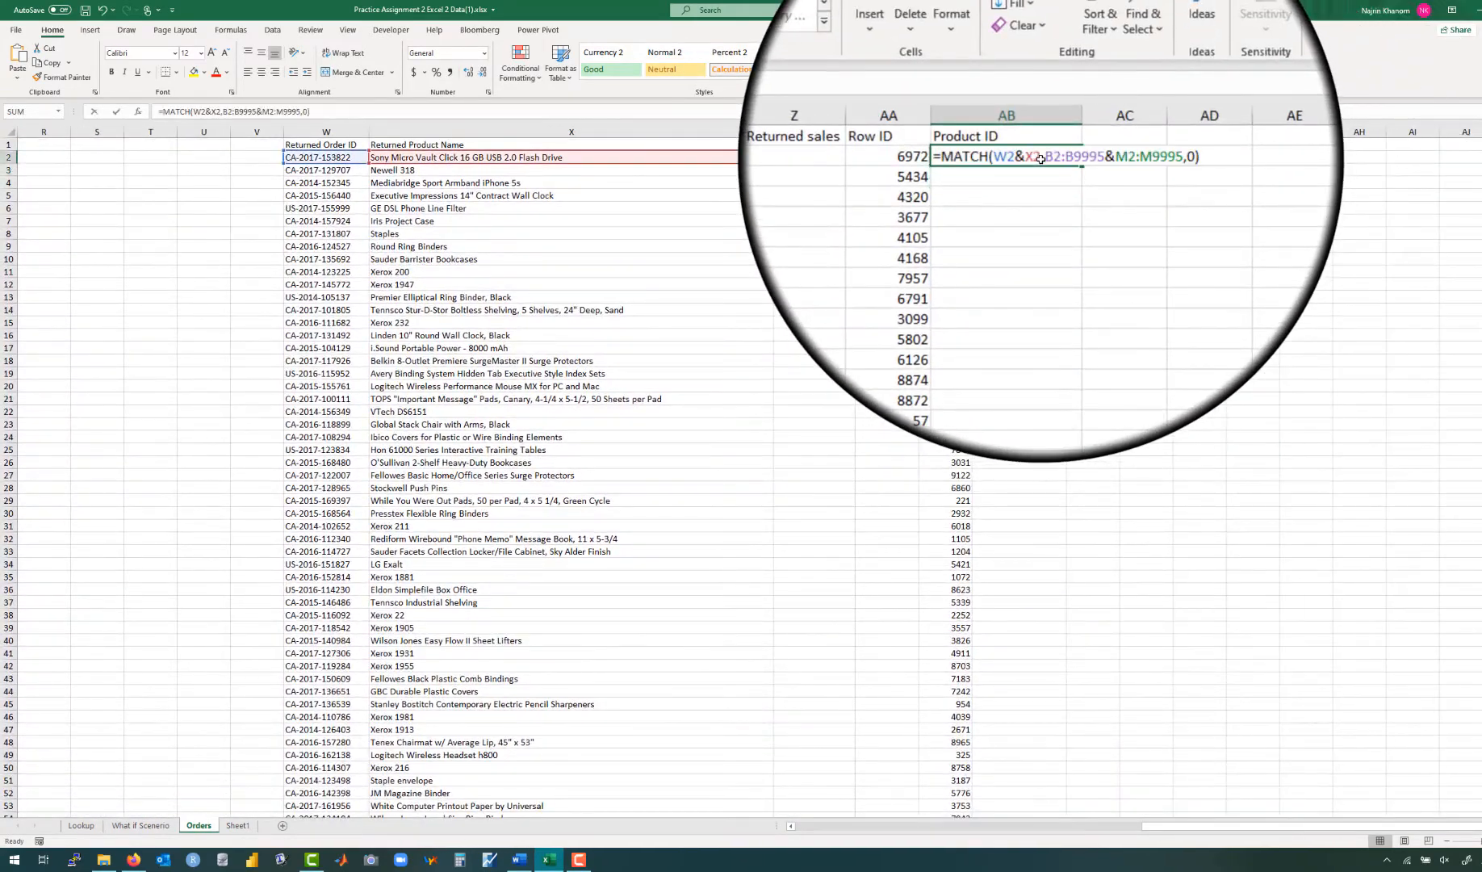
pyautogui.moveTo(1043, 159); pyautogui.dragTo(1128, 151)
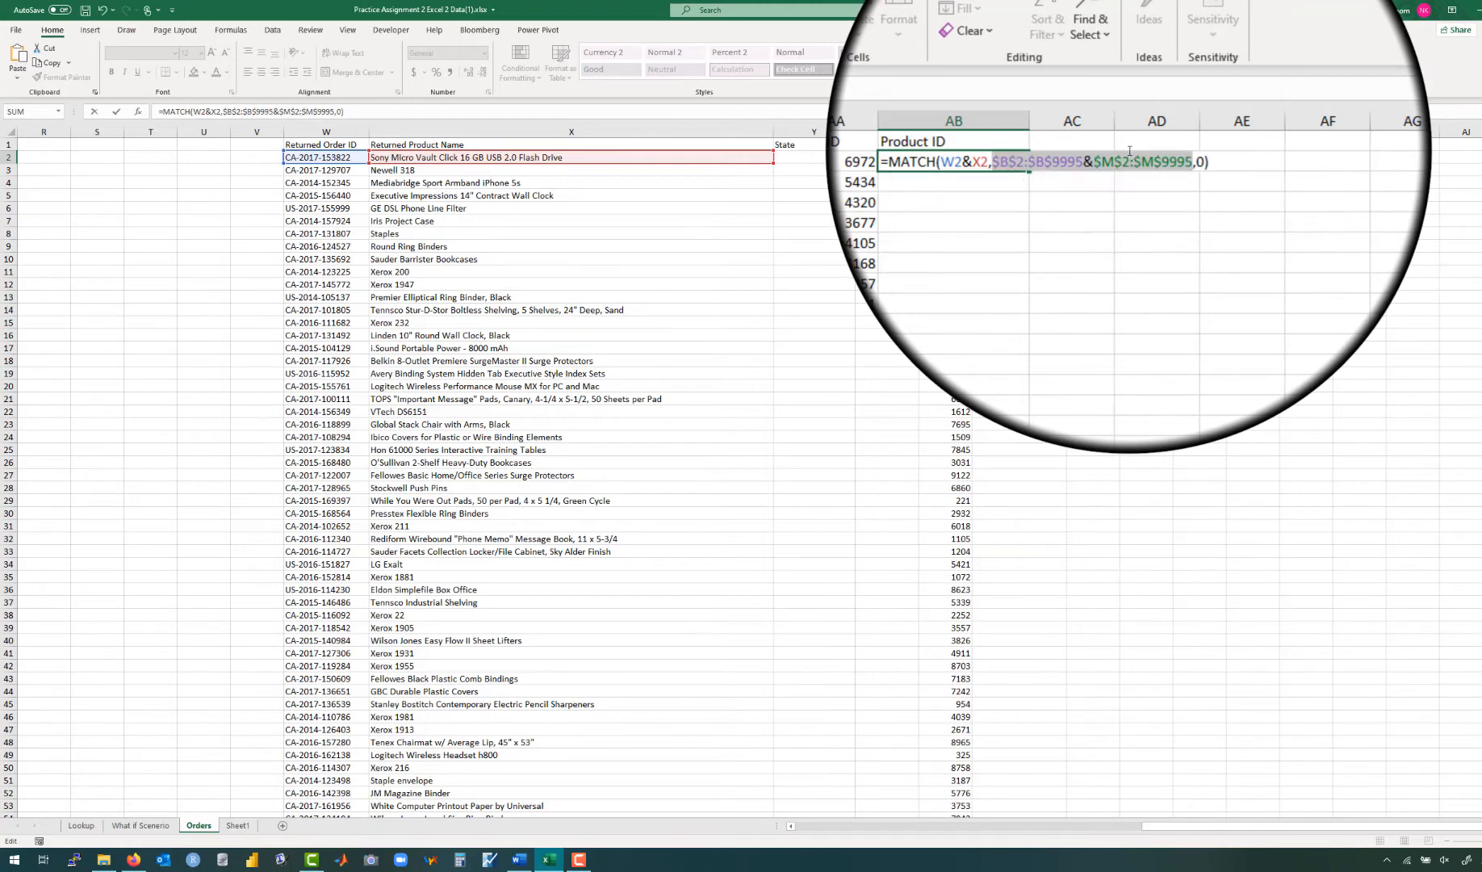
pyautogui.press('Return')
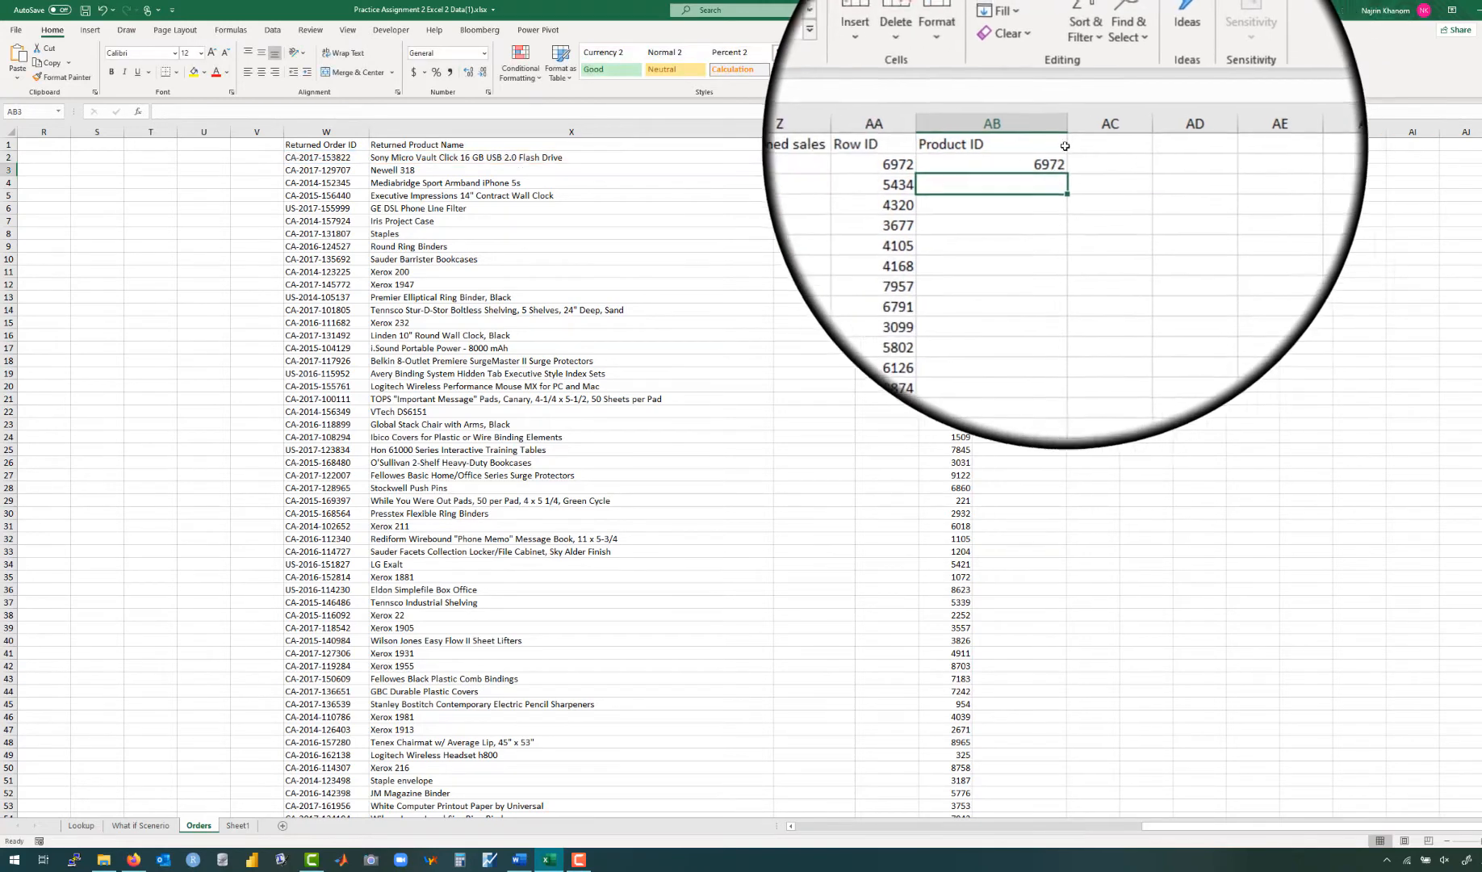
# Step: Wrap the MATCH formula in AB2 in an INDEX function, leaving its array argument open before MATCH
pyautogui.click(1053, 157)
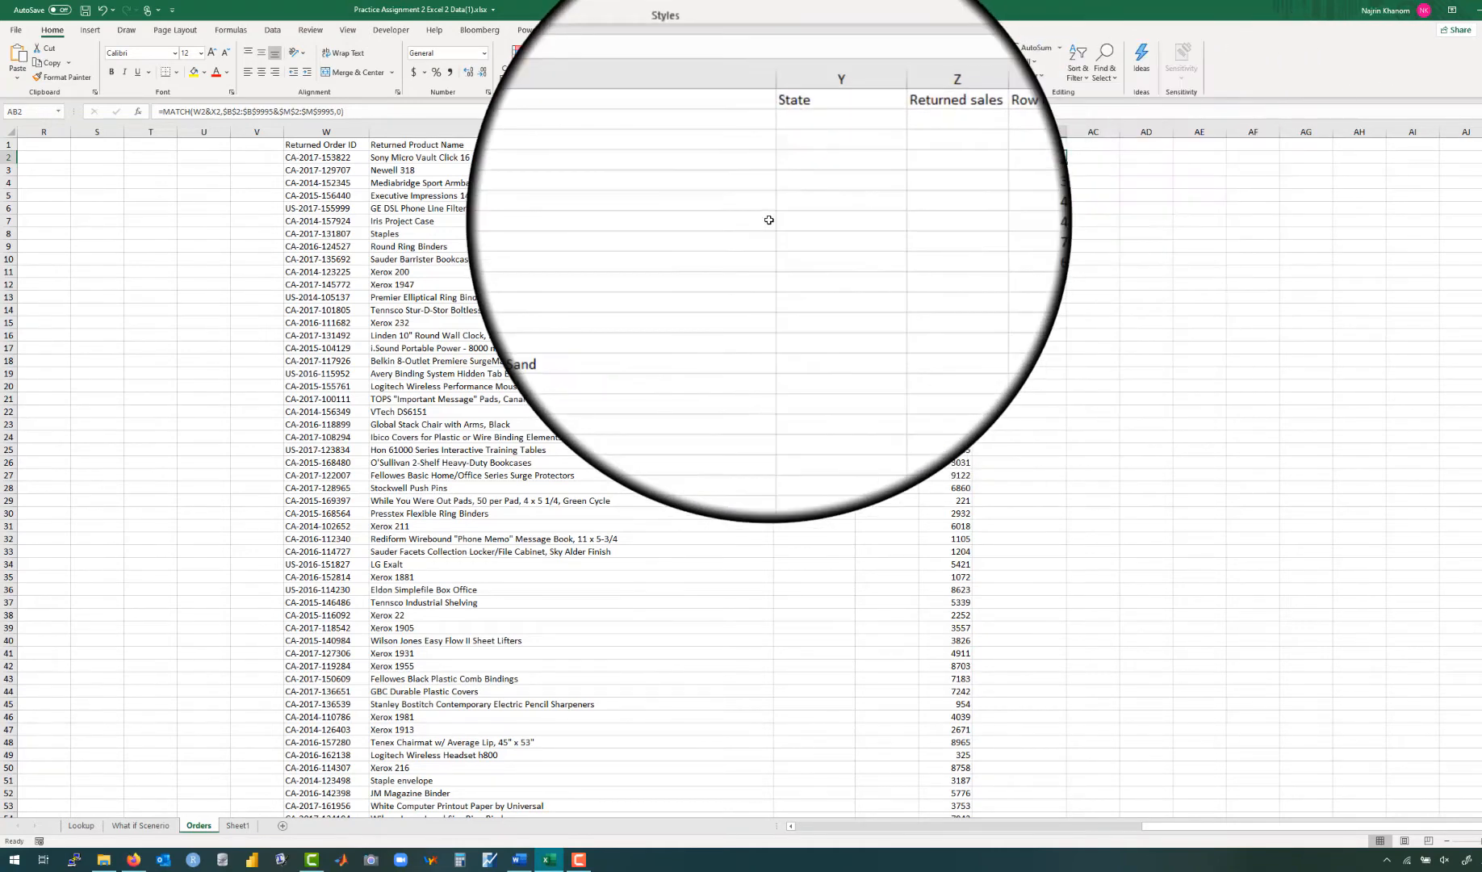
pyautogui.hscroll(-1, 677, 378)
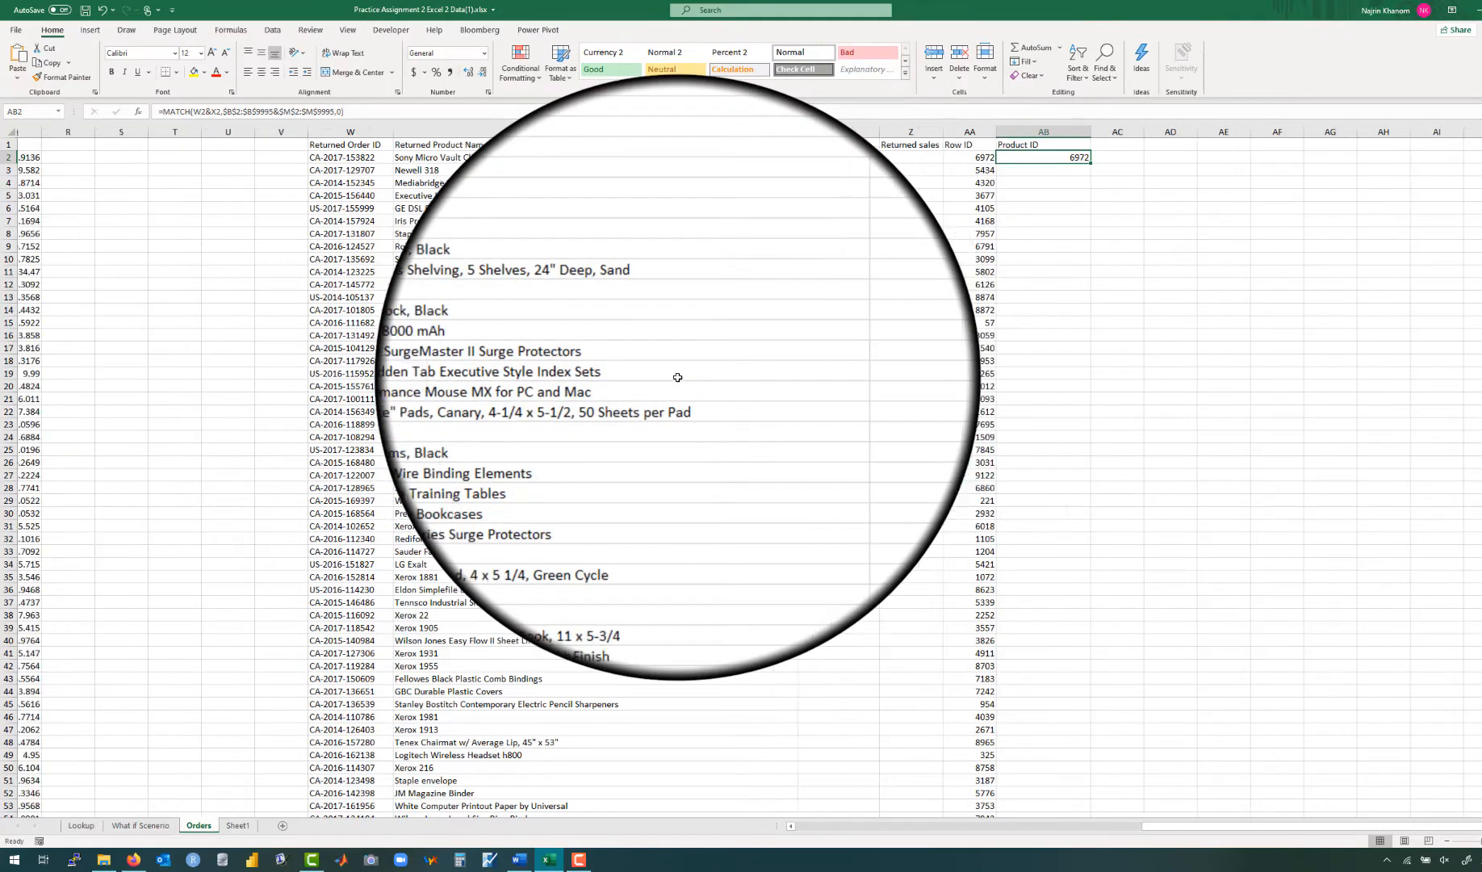
pyautogui.hscroll(-10, 677, 378)
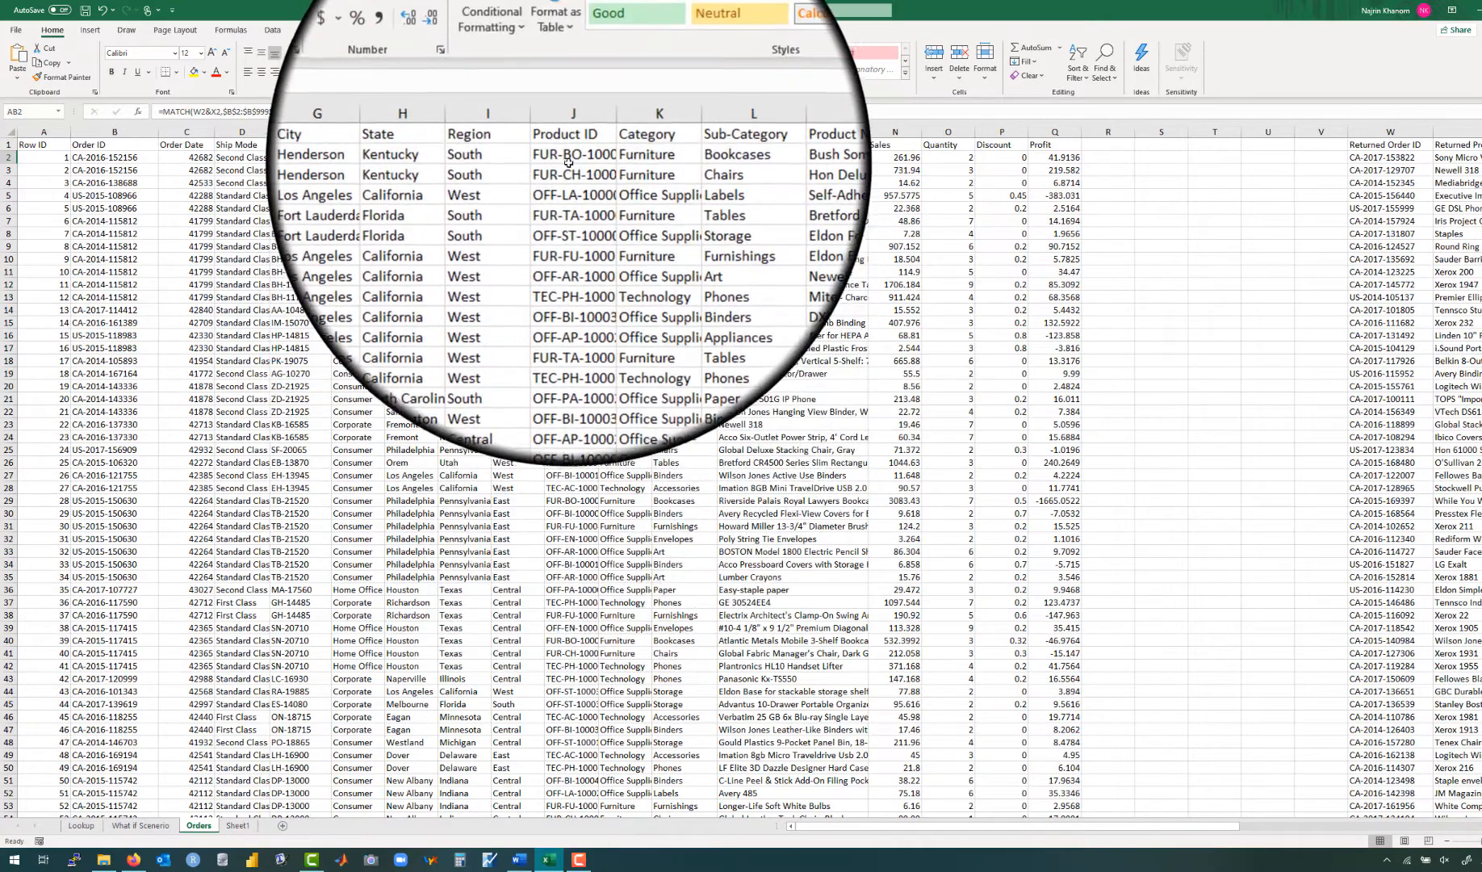
pyautogui.hscroll(6, 845, 349)
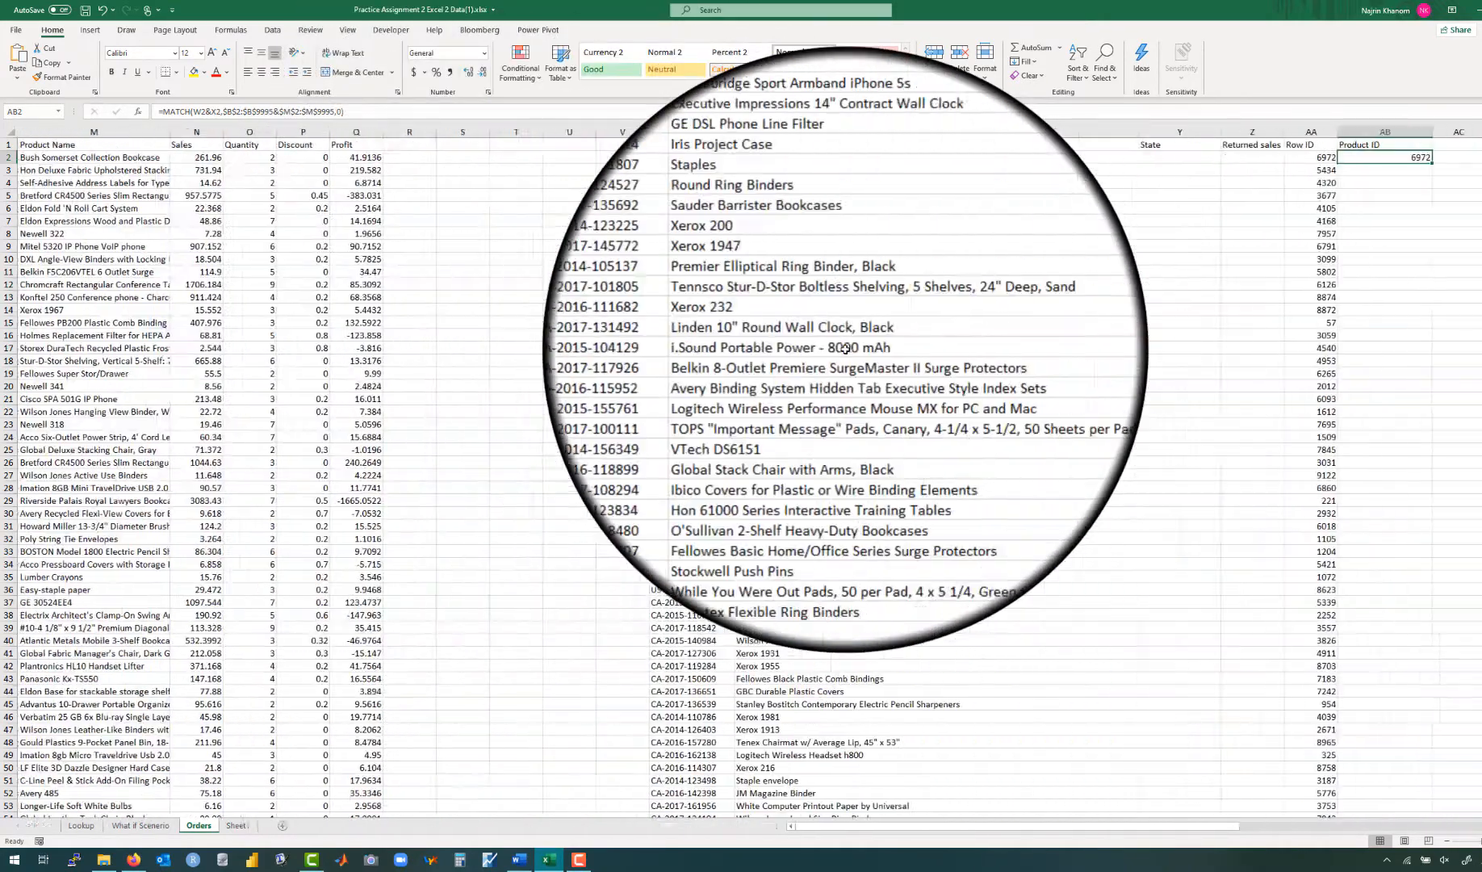
pyautogui.hscroll(2, 845, 349)
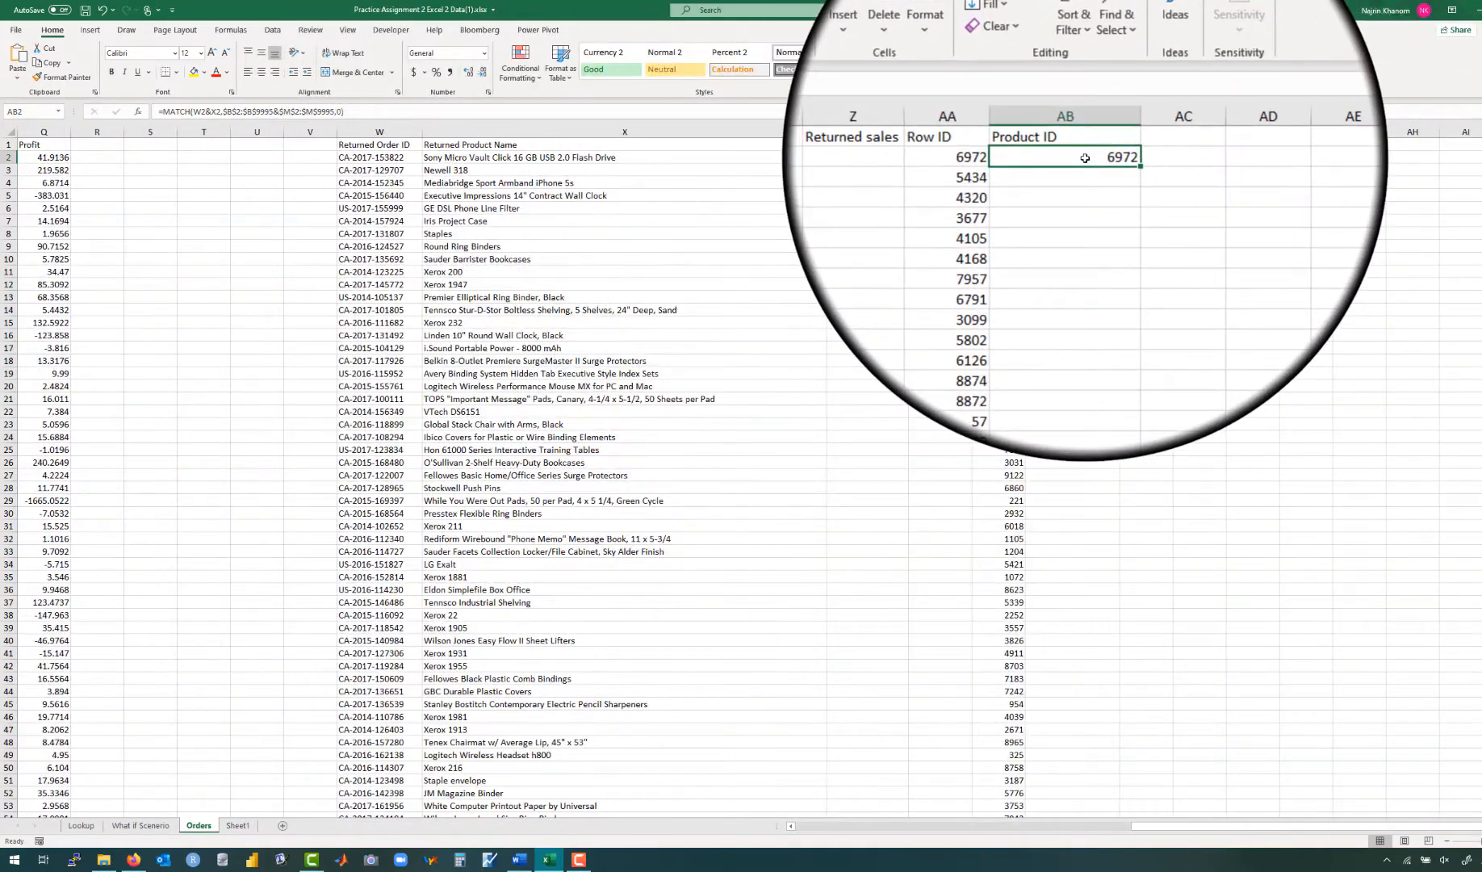
pyautogui.click(347, 114)
pyautogui.click(164, 112)
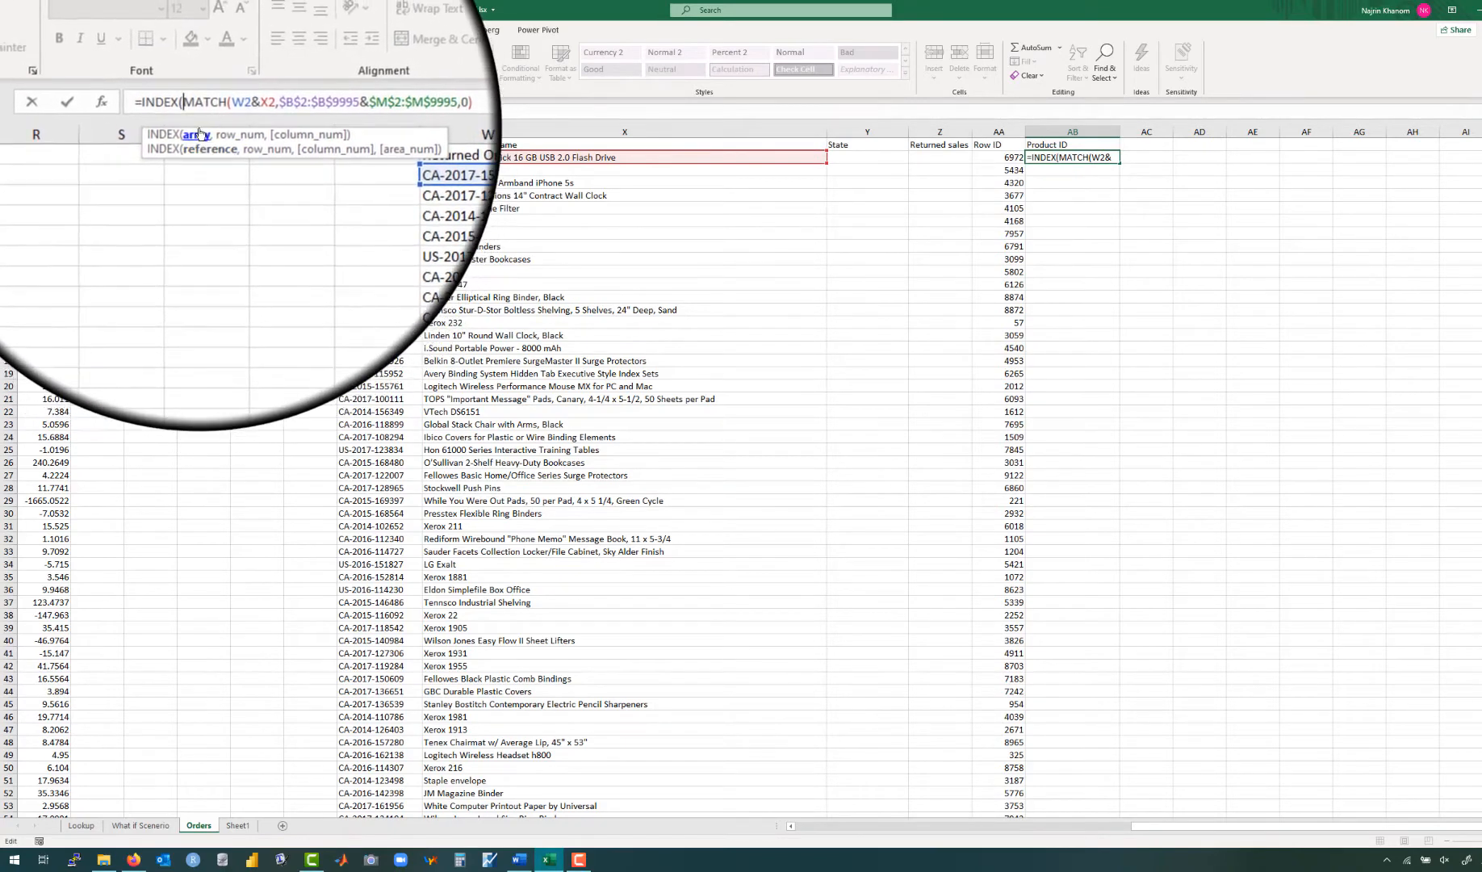
# Step: Reference the Product ID range J2:J9995 as the array of the INDEX function
pyautogui.hscroll(-5, 379, 300)
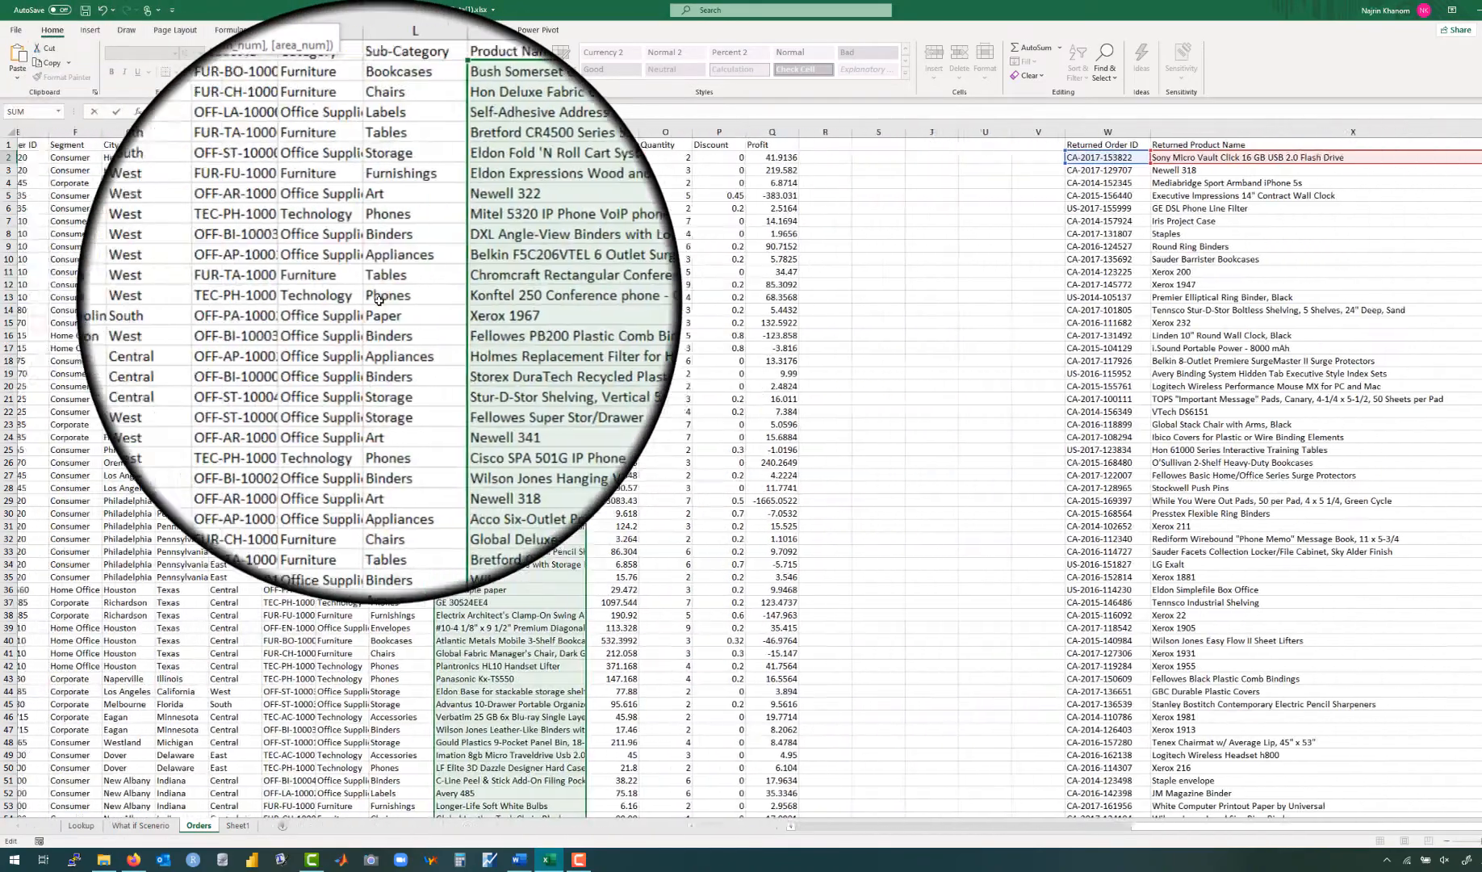
pyautogui.hscroll(-2, 512, 352)
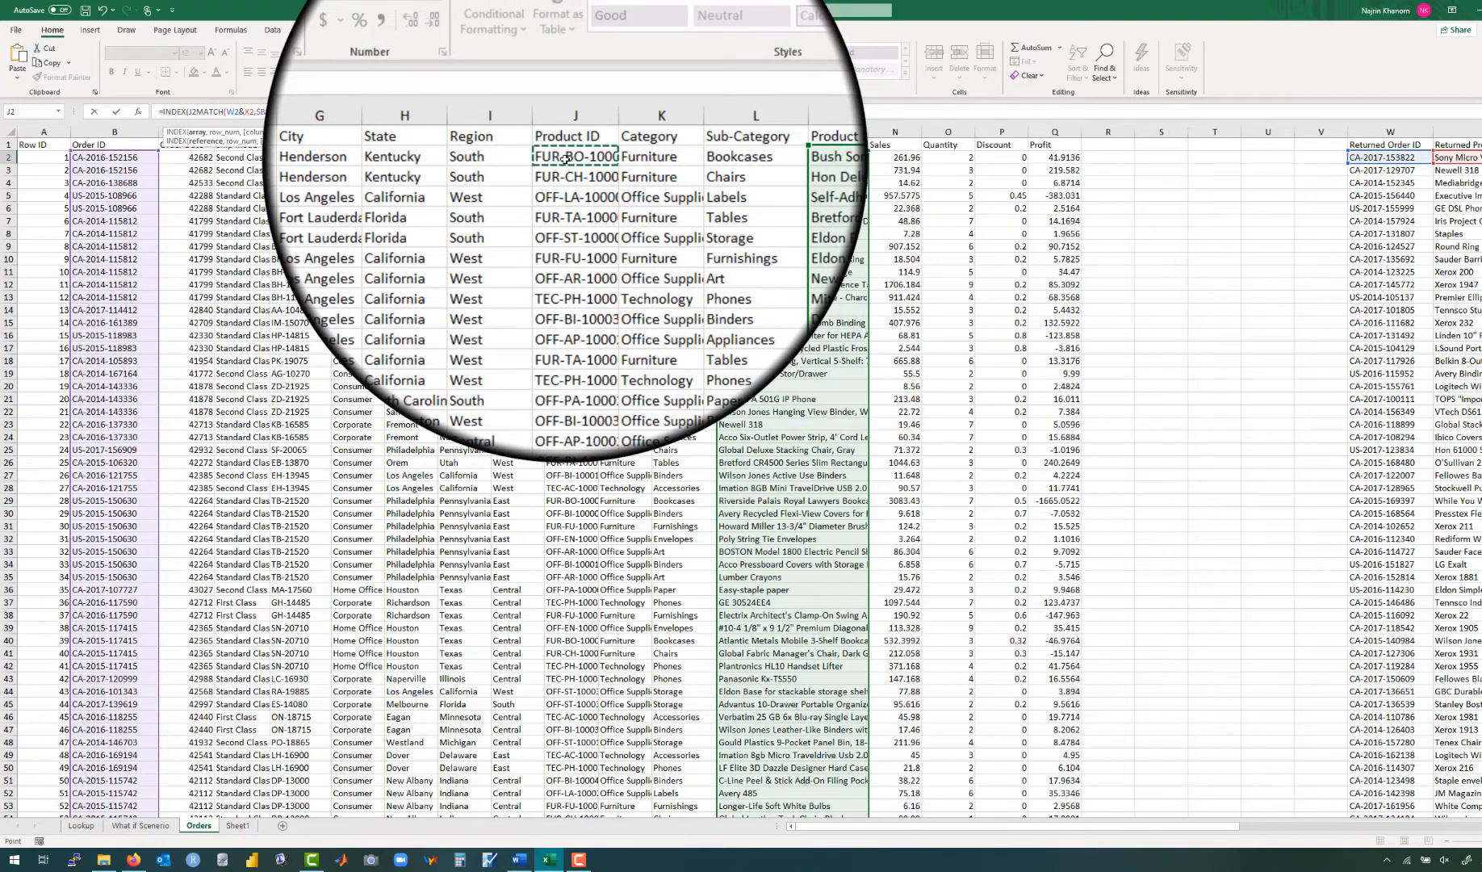
pyautogui.hotkey('ctrl', 'shift', 'Down')
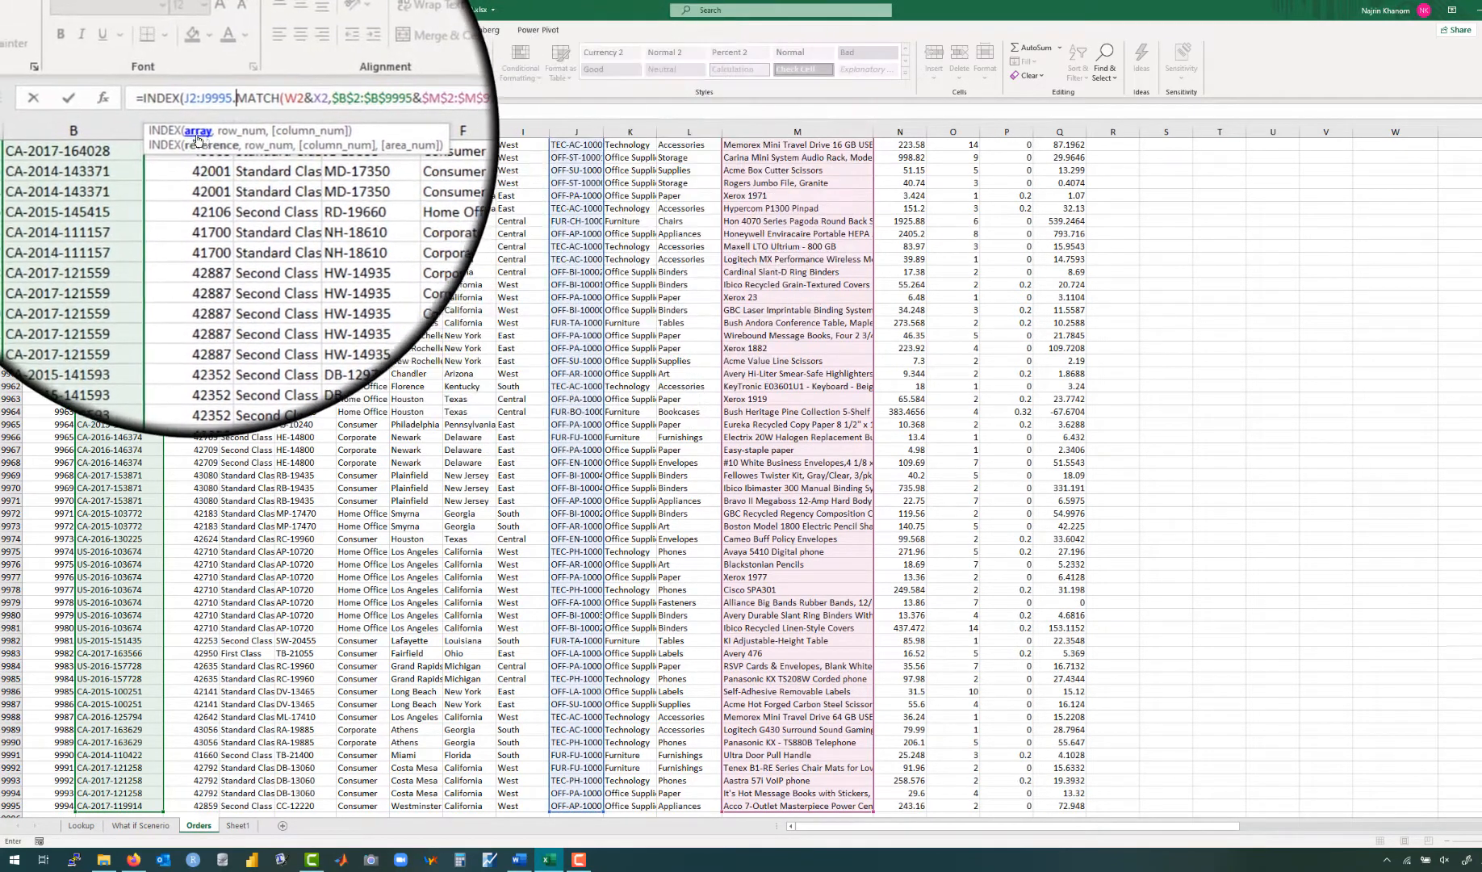
# Step: Add the closing parenthesis to the INDEX formula and try to enter it
pyautogui.click(178, 140)
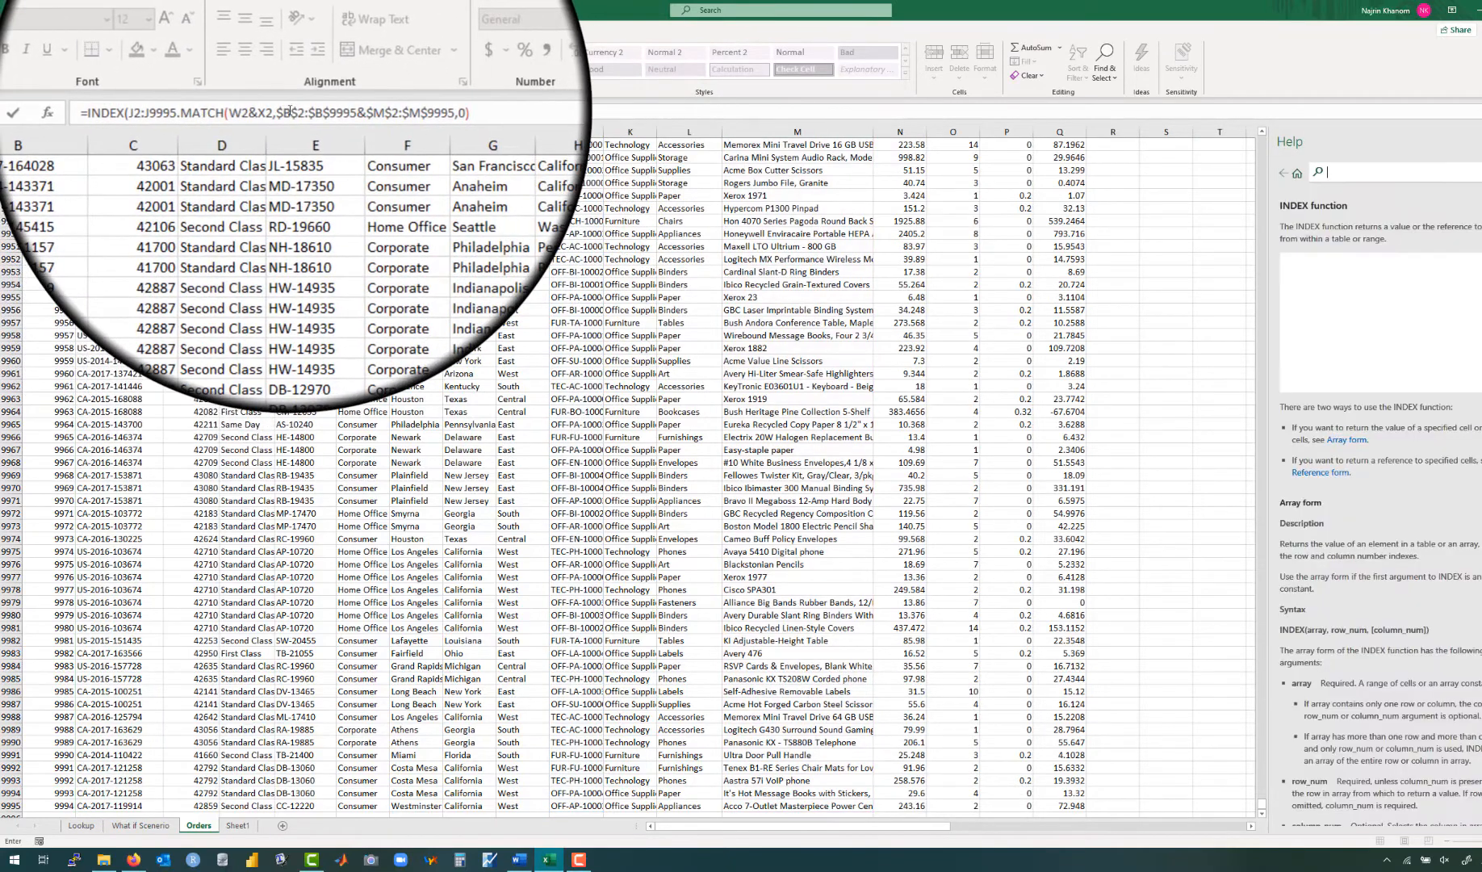
pyautogui.click(1453, 139)
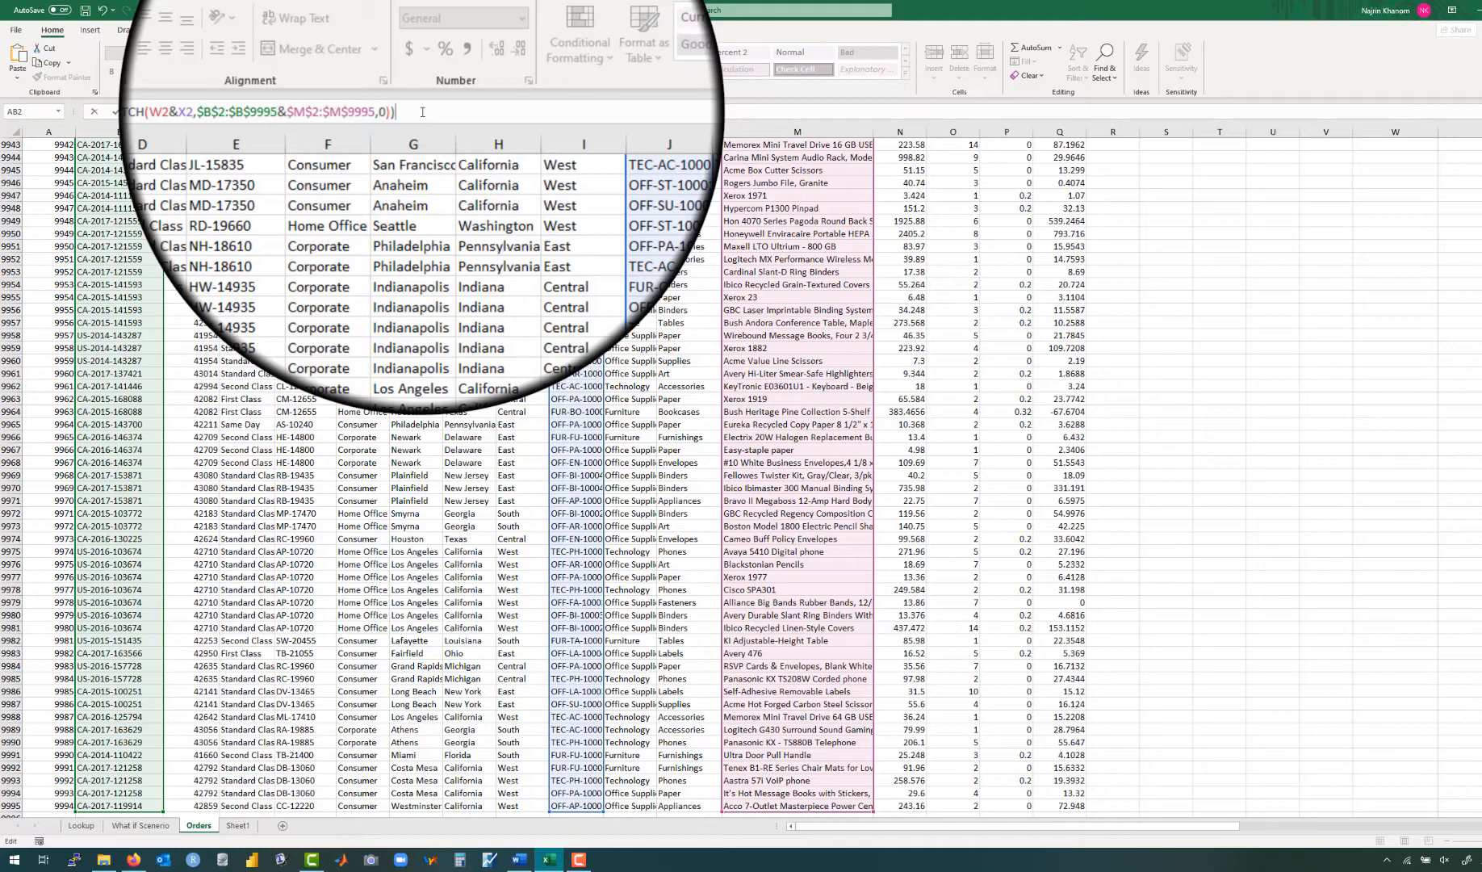
pyautogui.press('Return')
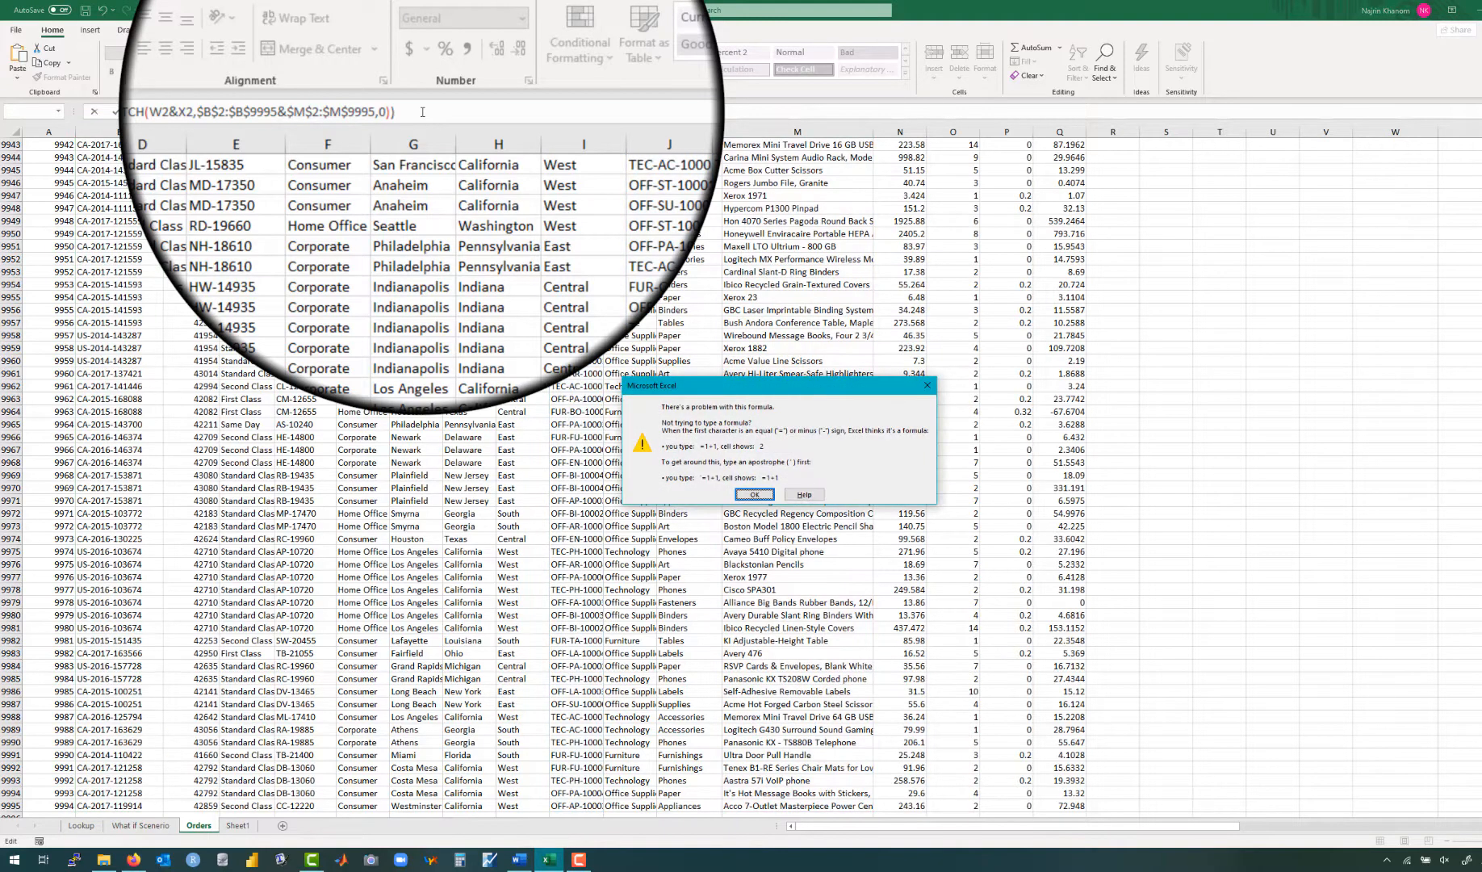
pyautogui.press('Return')
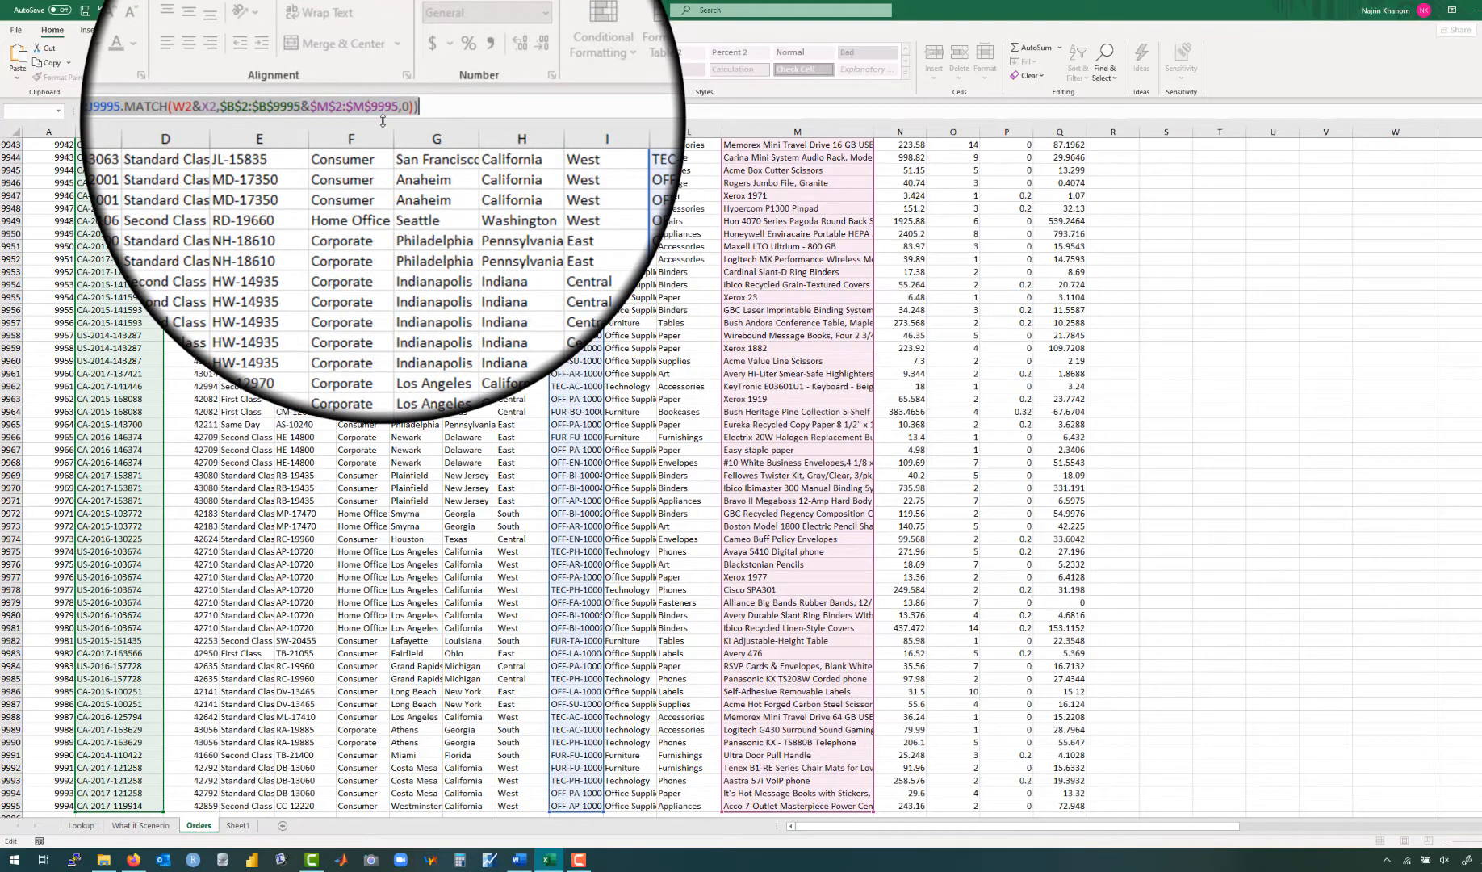
# Step: Replace the period after J2:J9995 with a comma and enter the INDEX-MATCH formula in AB2
pyautogui.click(222, 113)
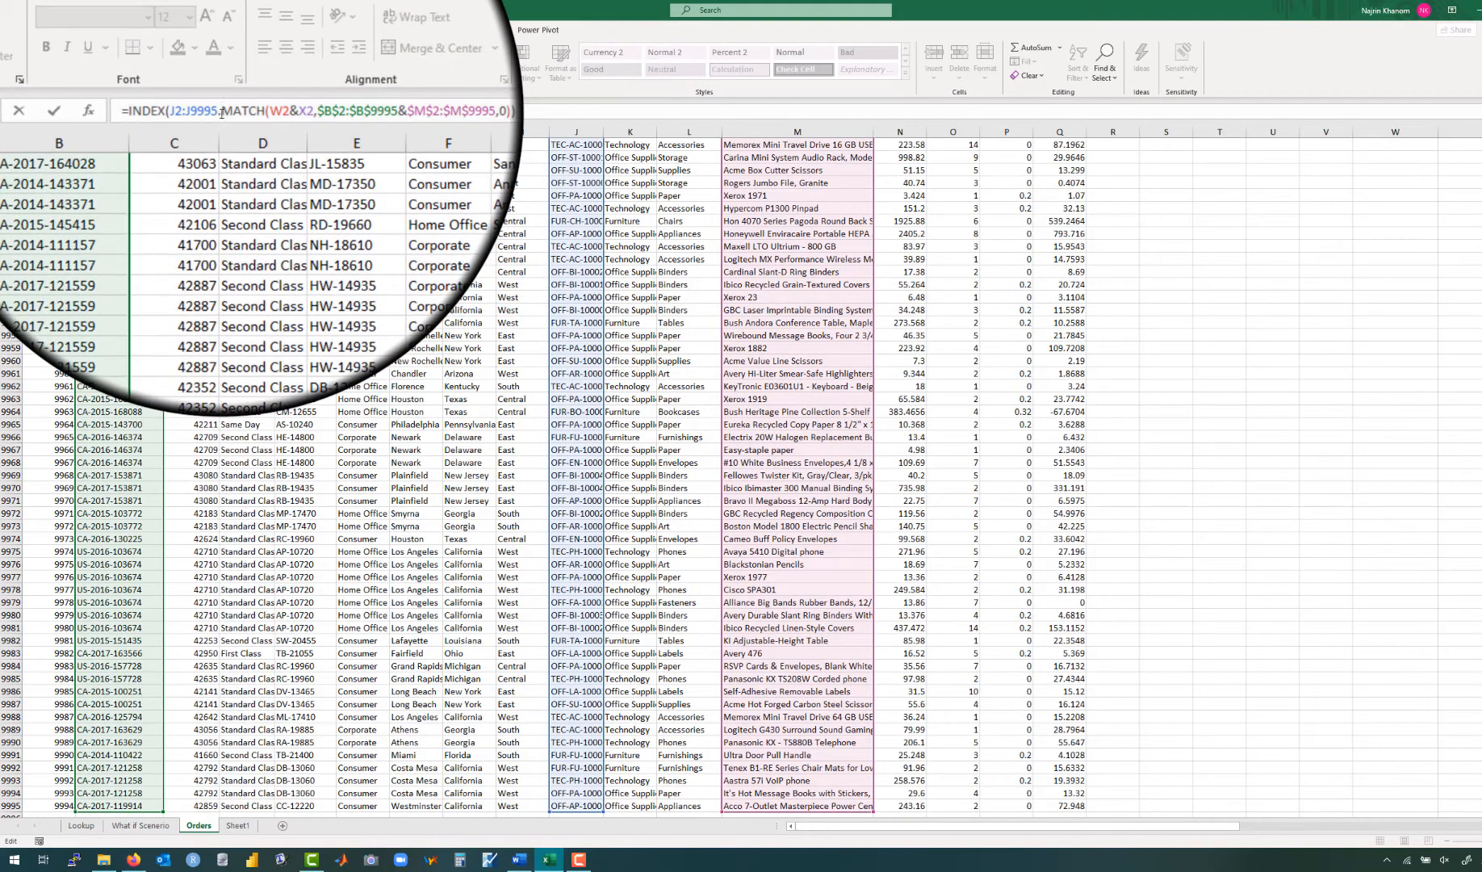
pyautogui.press('BackSpace')
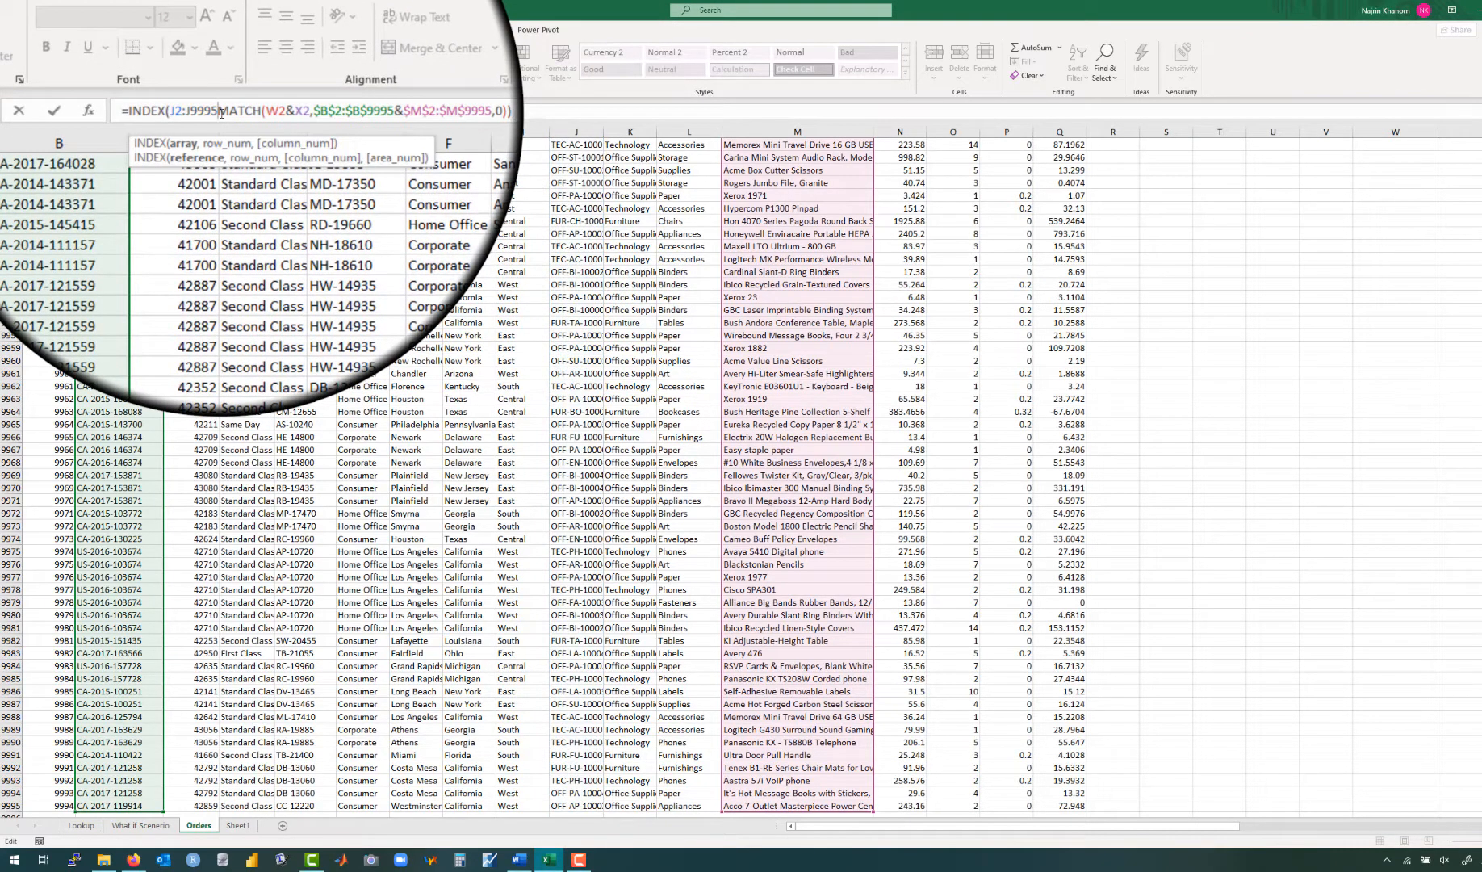
pyautogui.write(',')
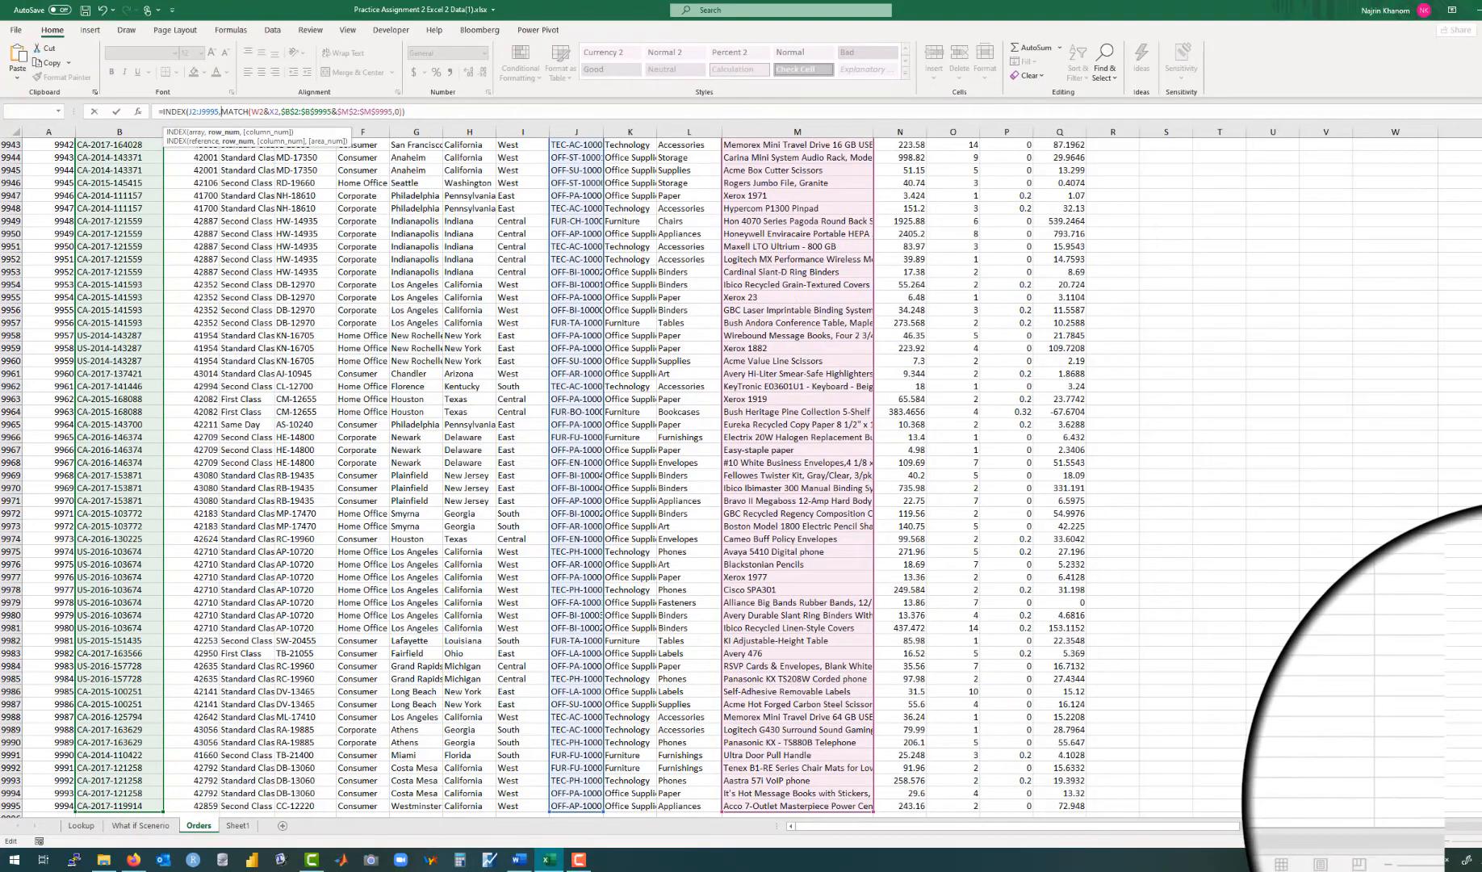
pyautogui.moveTo(1481, 802); pyautogui.dragTo(1481, 109)
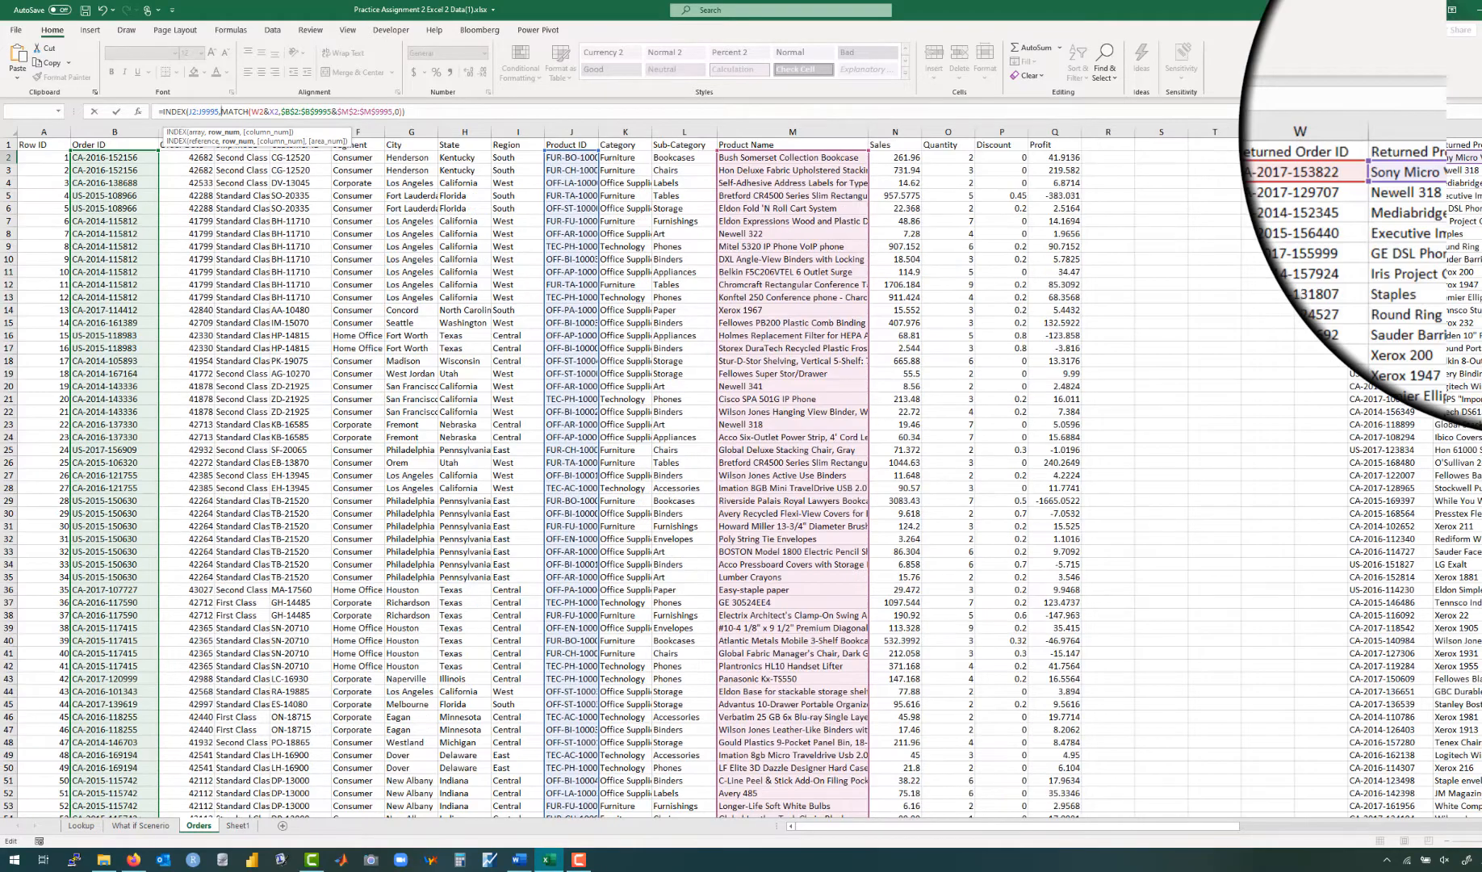
pyautogui.hscroll(10, 1307, 313)
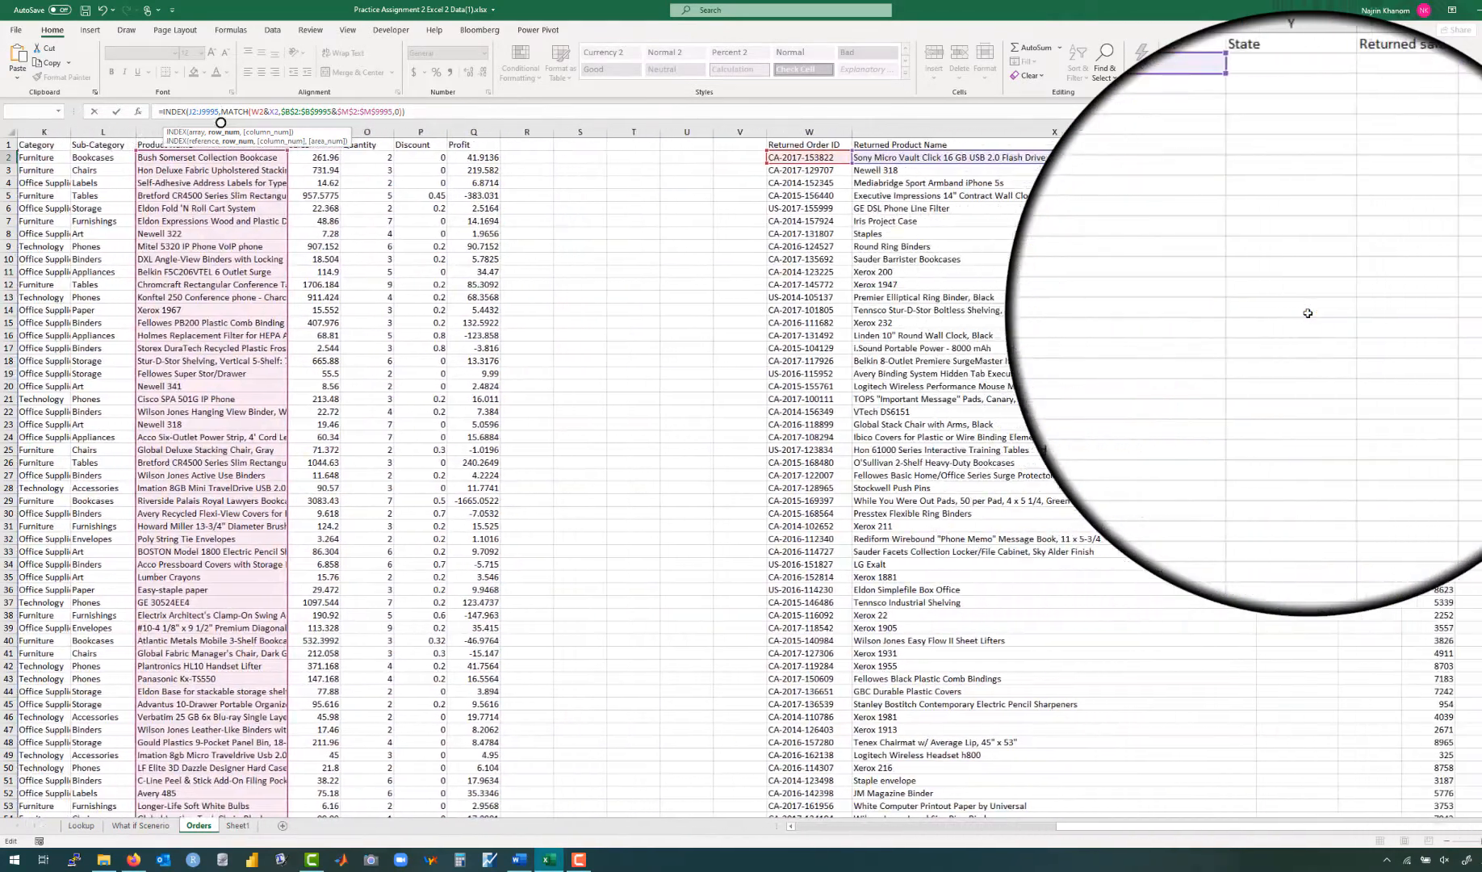
pyautogui.hscroll(2, 1308, 313)
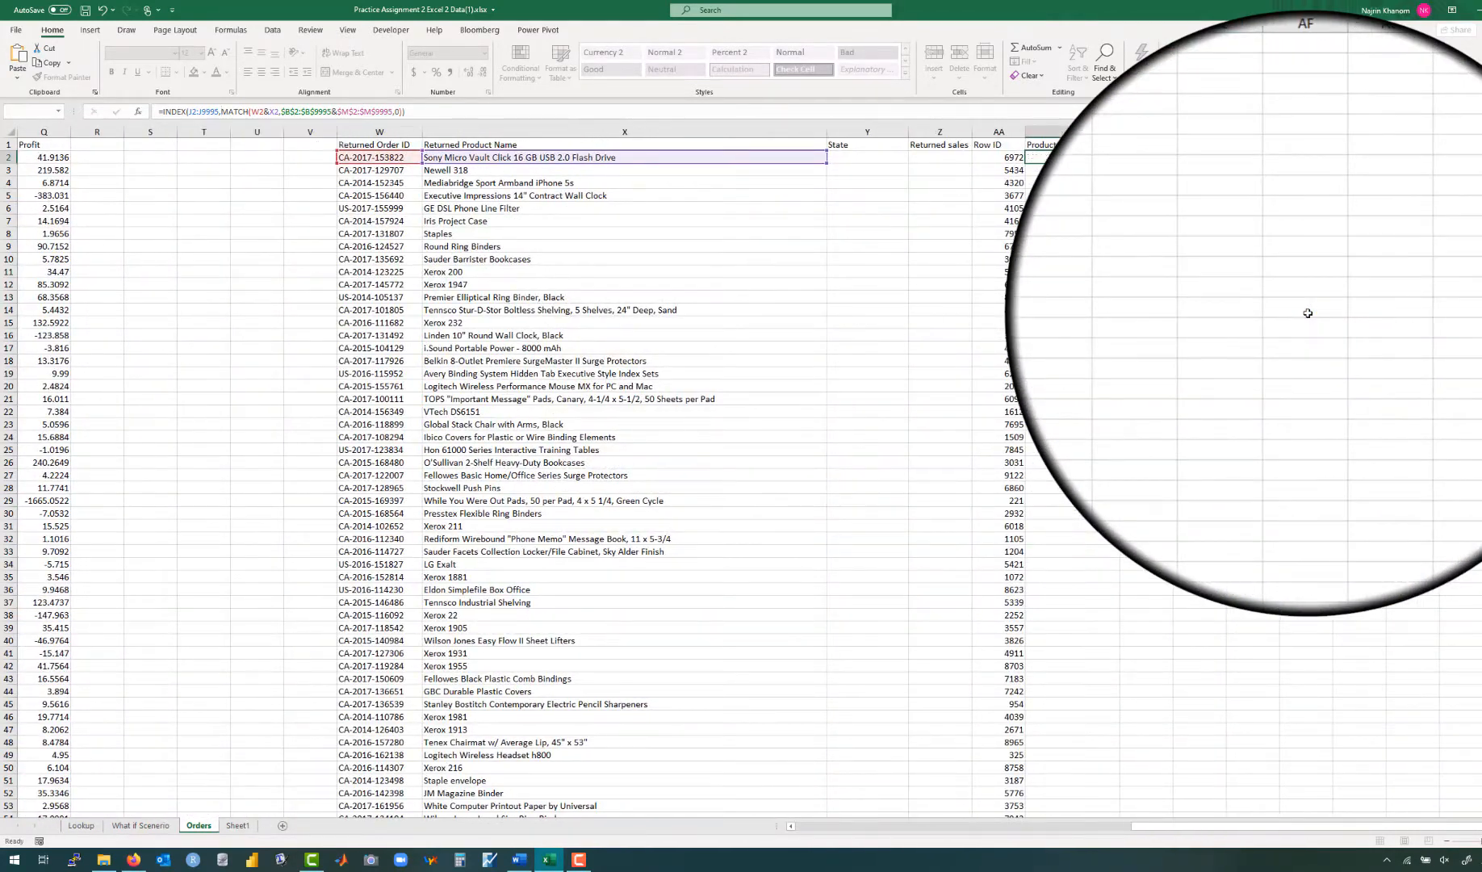
pyautogui.press('Return')
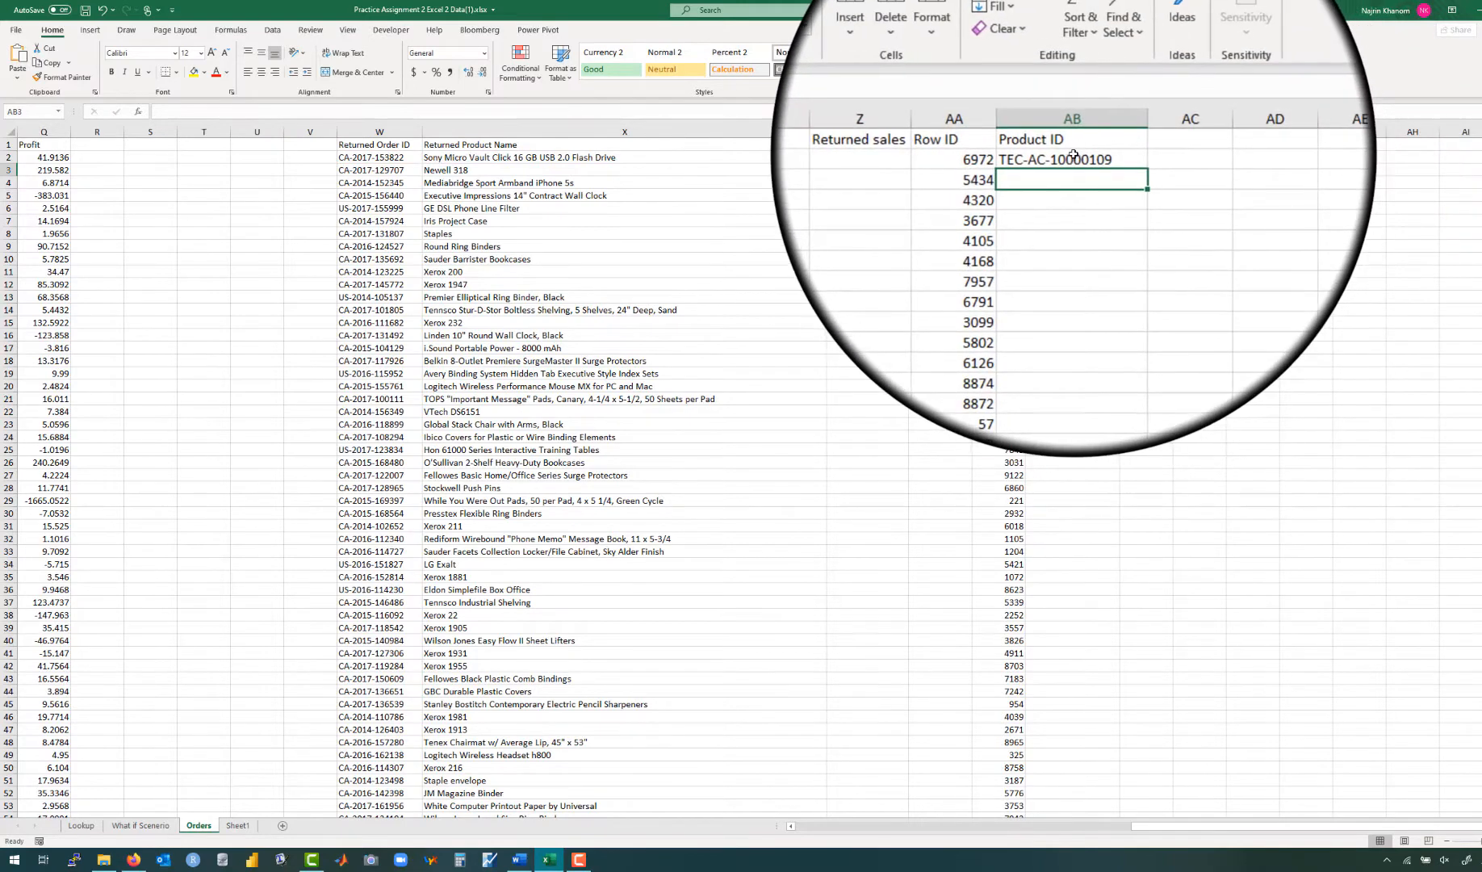
# Step: Locate Row ID 6972 in the Orders data and widen the Product ID column J to fit its contents
pyautogui.doubleClick(1075, 157)
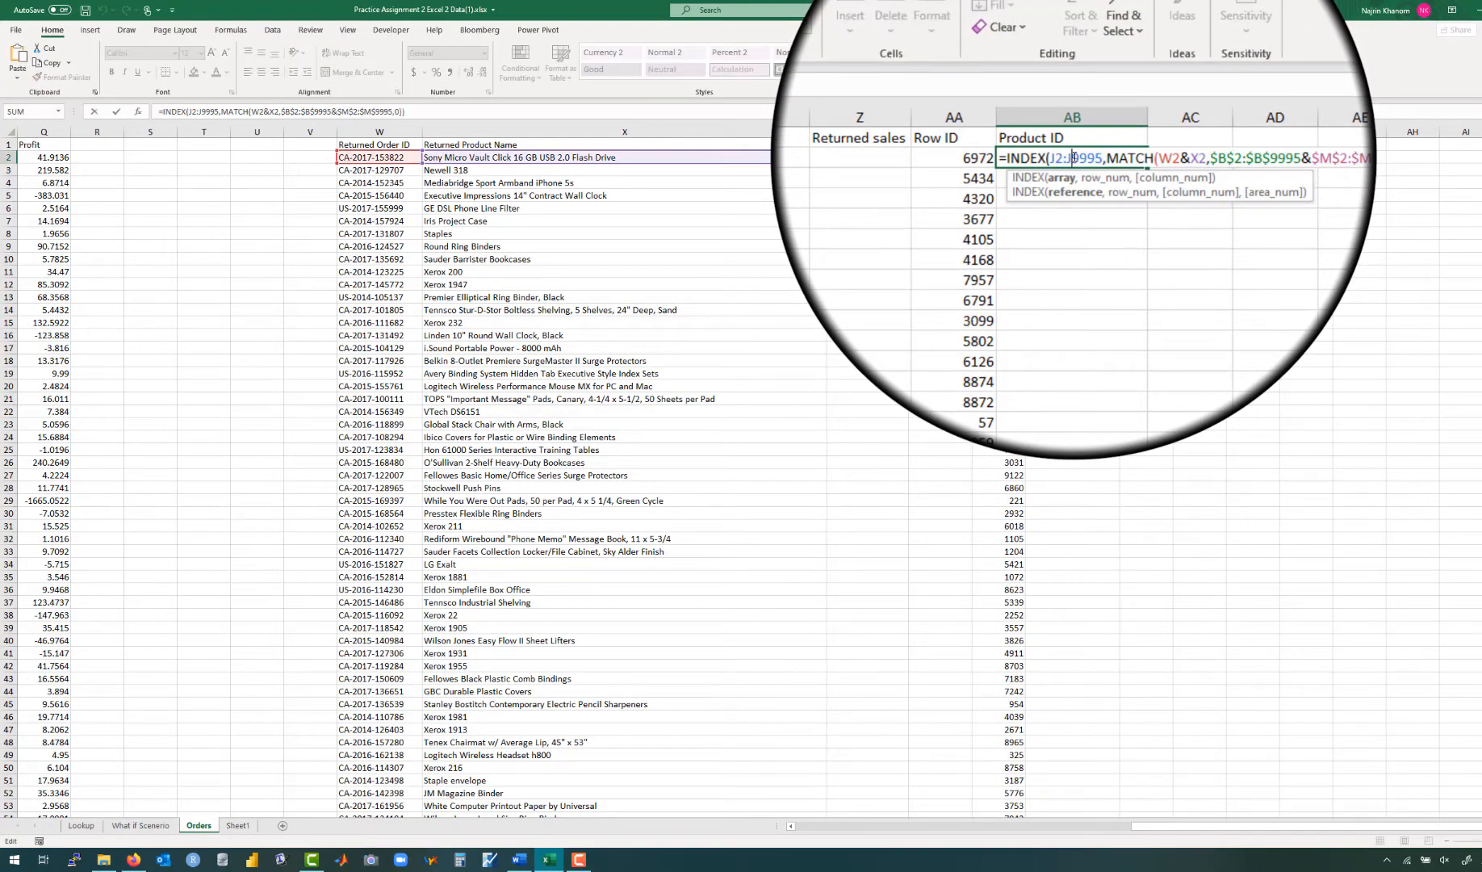
pyautogui.press('Return')
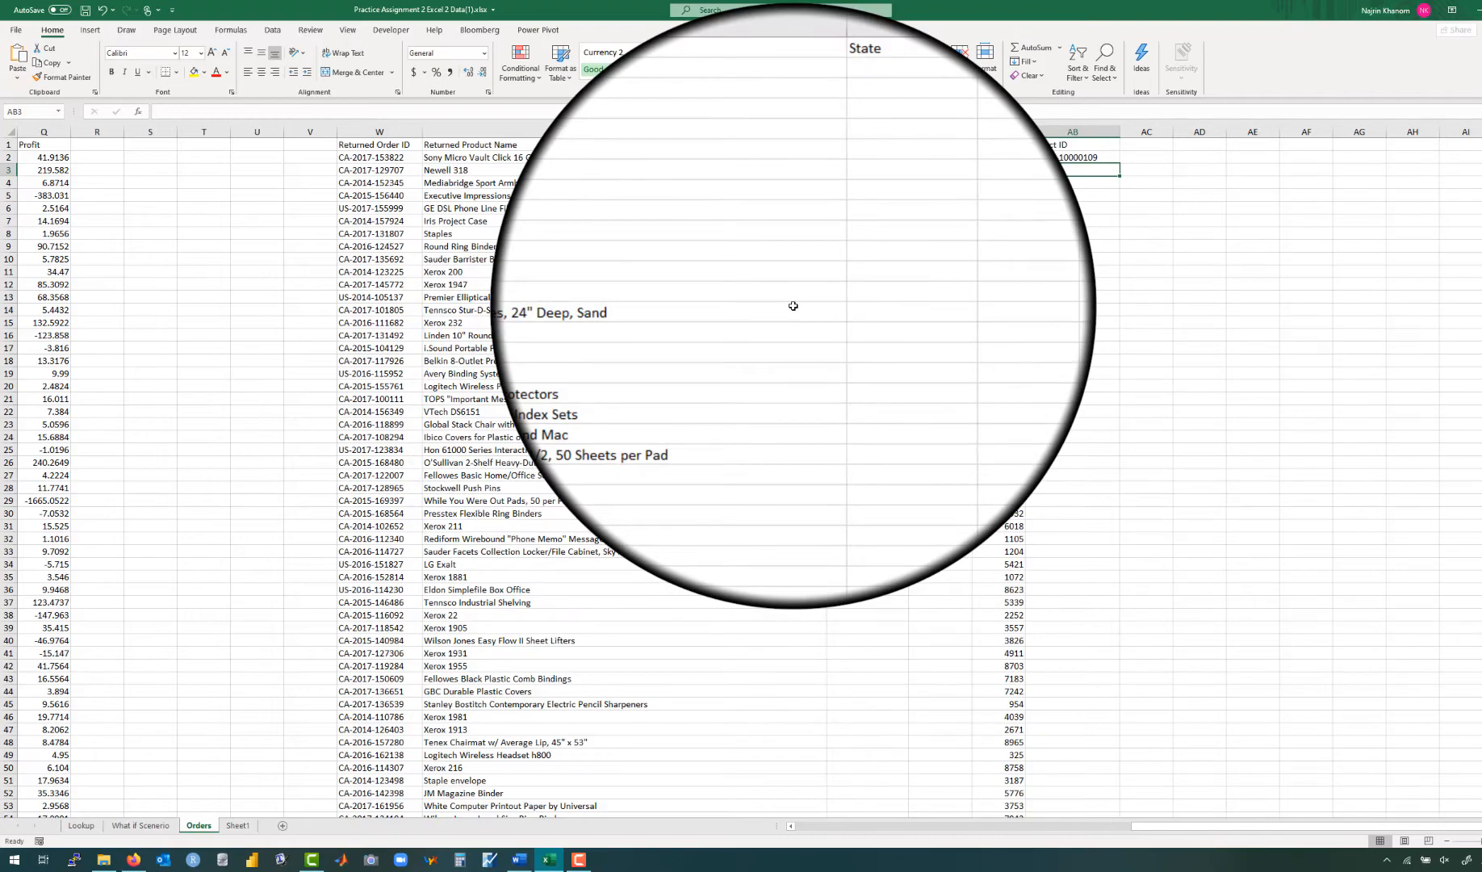
pyautogui.hscroll(-5, 794, 306)
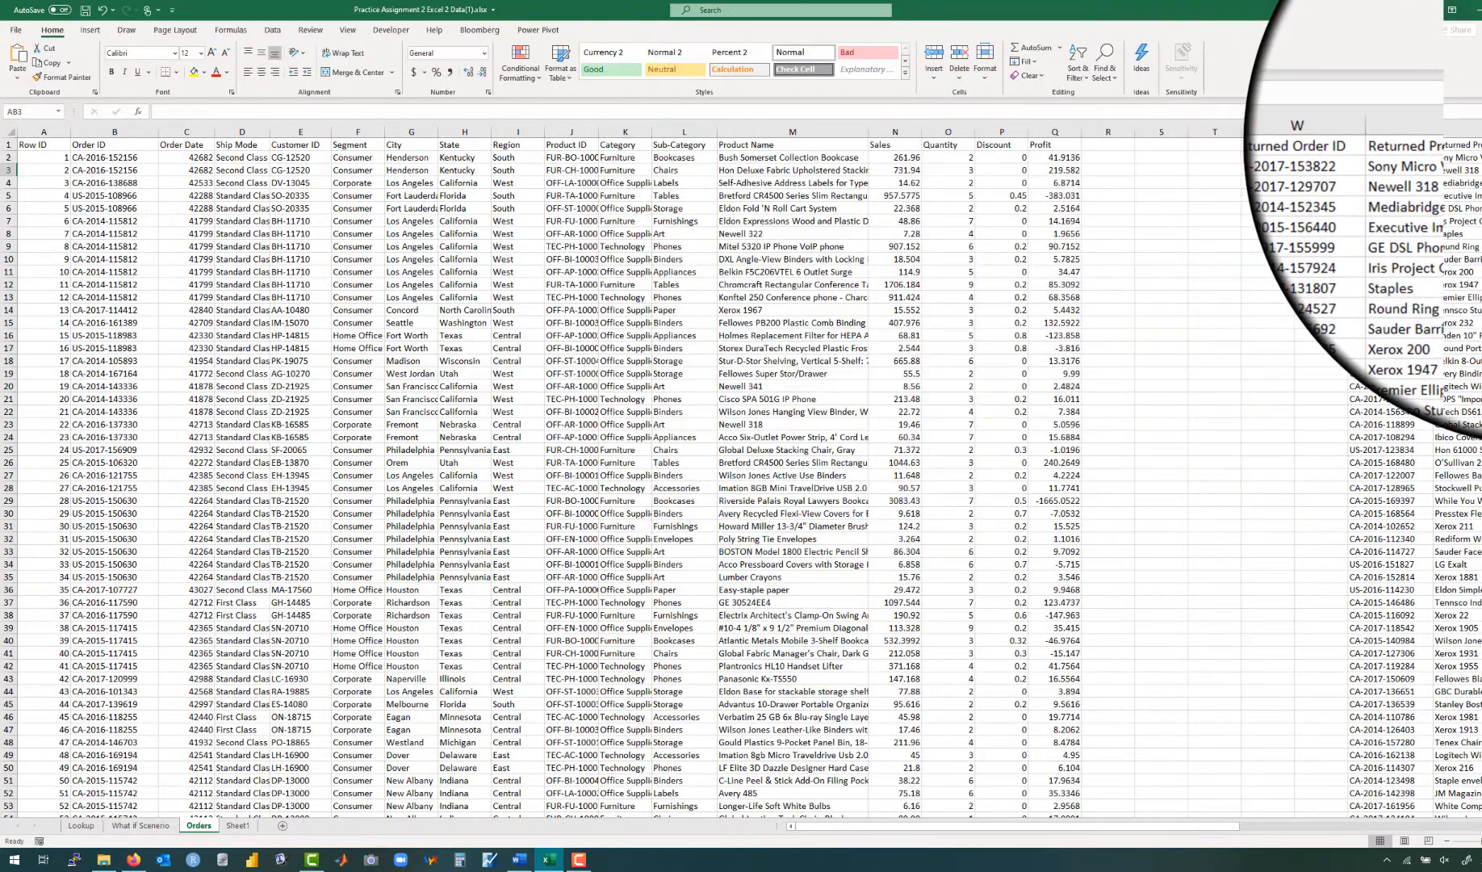
pyautogui.scroll(-6, 1477, 464)
pyautogui.moveTo(1479, 472); pyautogui.dragTo(1479, 601)
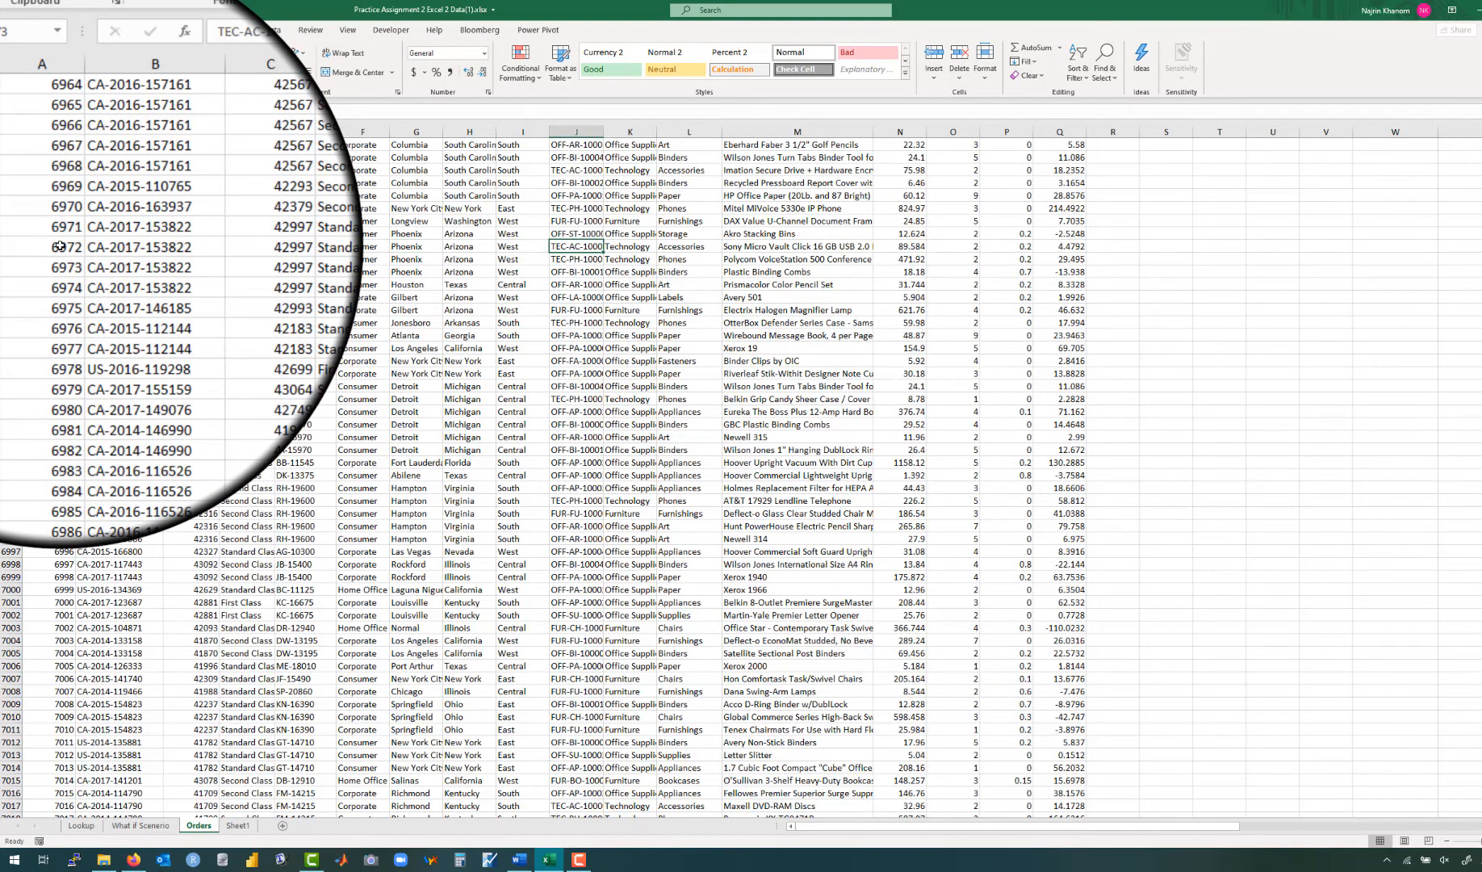
pyautogui.doubleClick(603, 136)
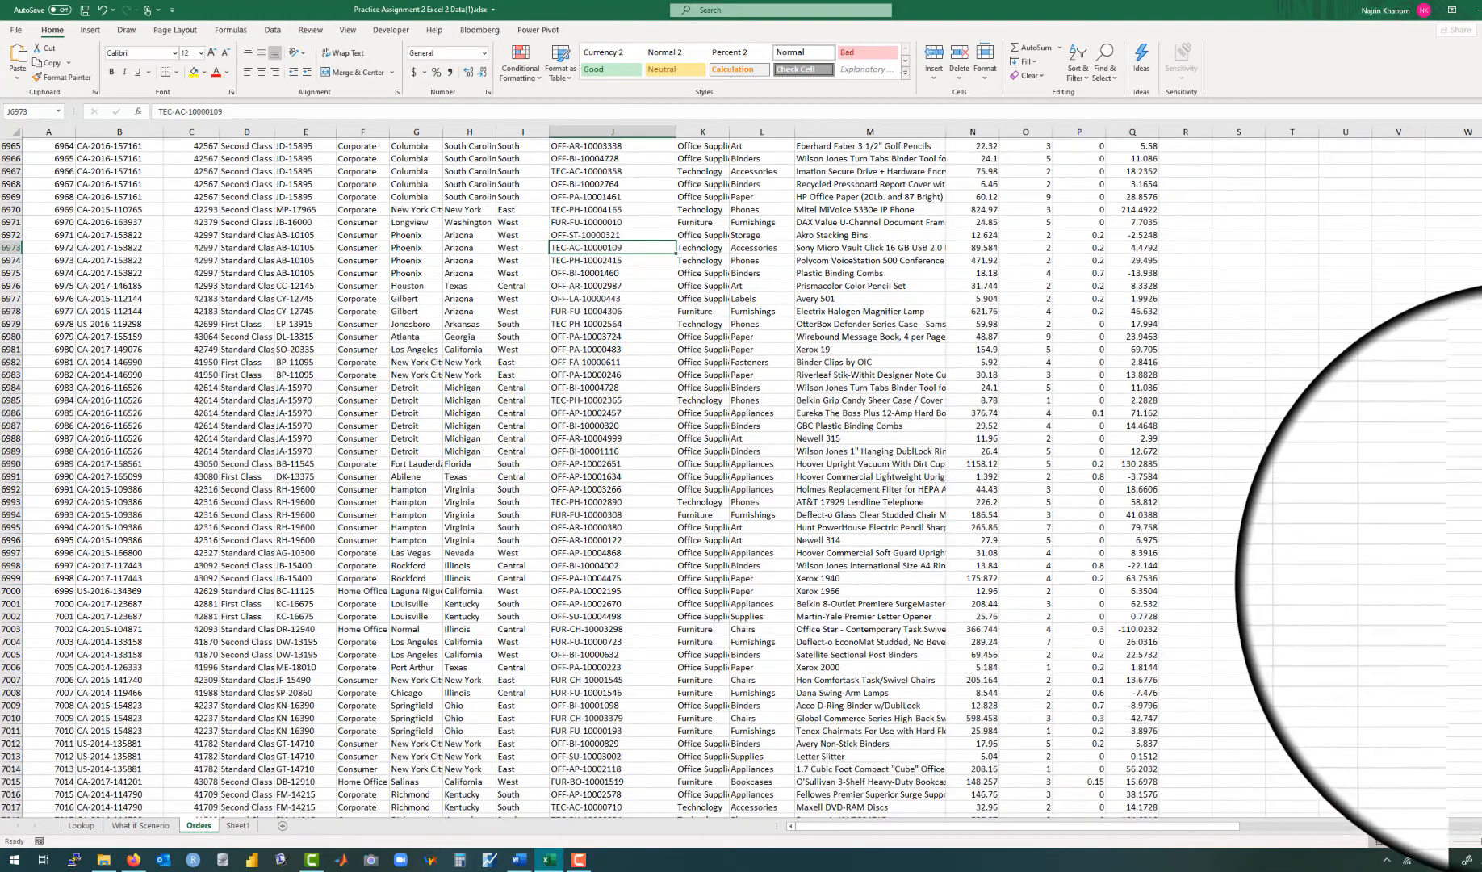
# Step: Make the INDEX array in AB2 absolute as $J$2:$J$9995, enter the formula, and reselect AB2
pyautogui.moveTo(1481, 583); pyautogui.dragTo(1481, 116)
pyautogui.hscroll(3, 1307, 349)
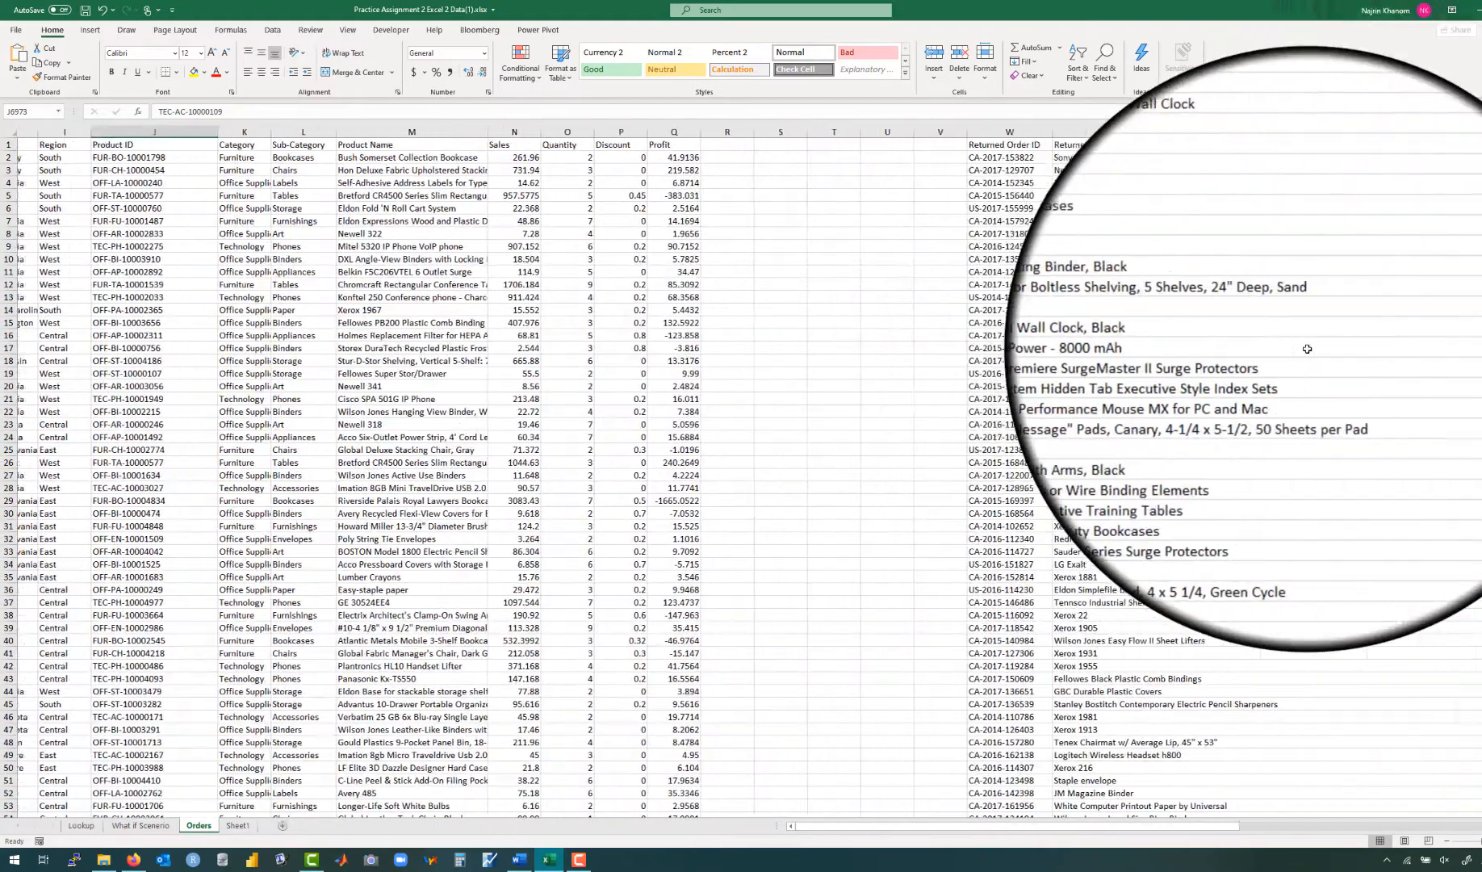
pyautogui.hscroll(5, 1308, 349)
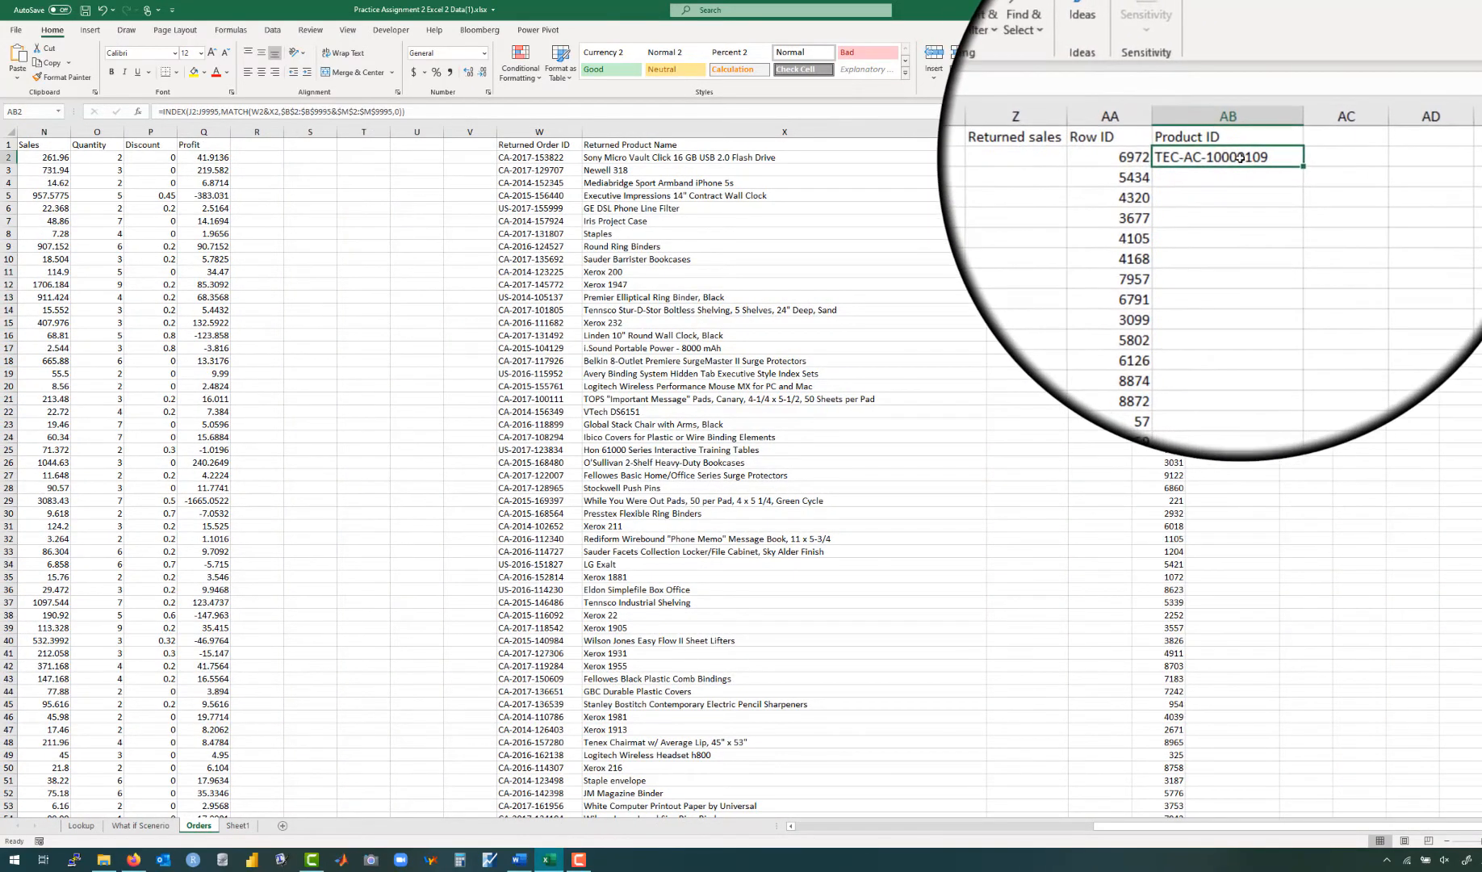
pyautogui.doubleClick(1241, 157)
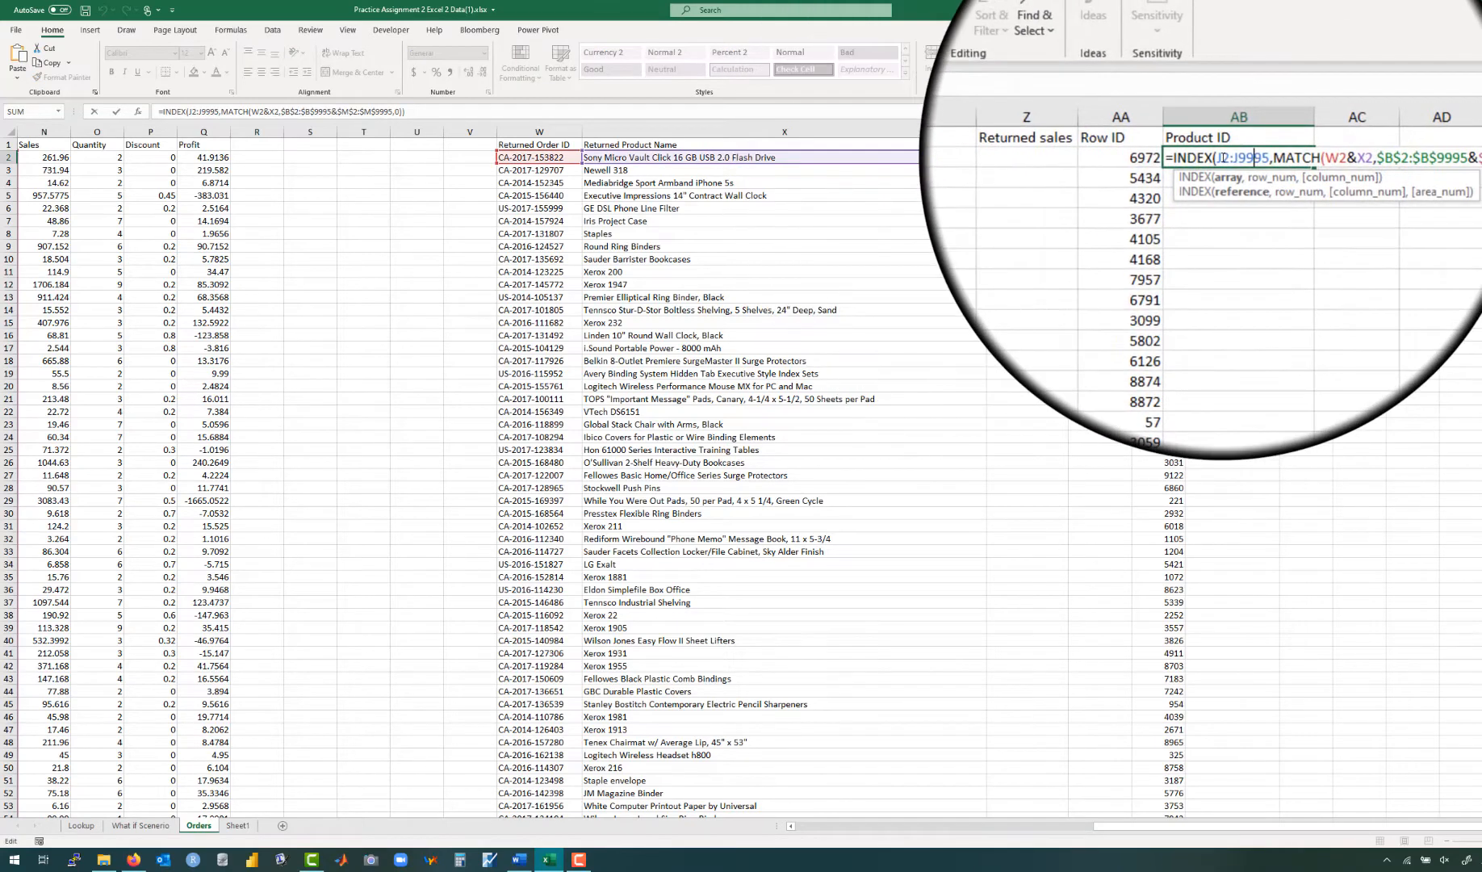
pyautogui.moveTo(1219, 157); pyautogui.dragTo(1252, 158)
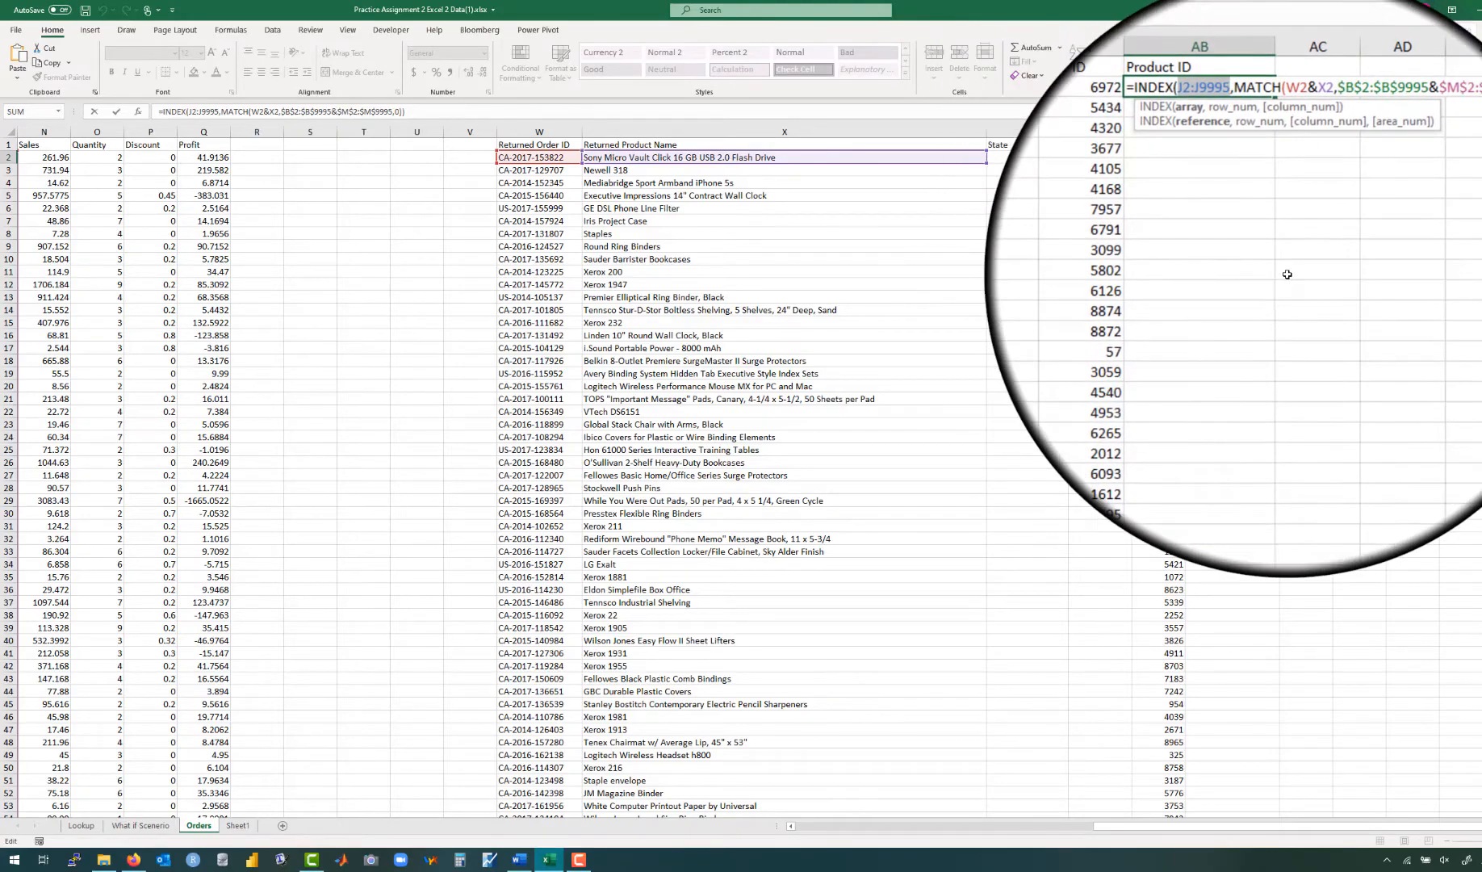
pyautogui.hscroll(-10, 760, 338)
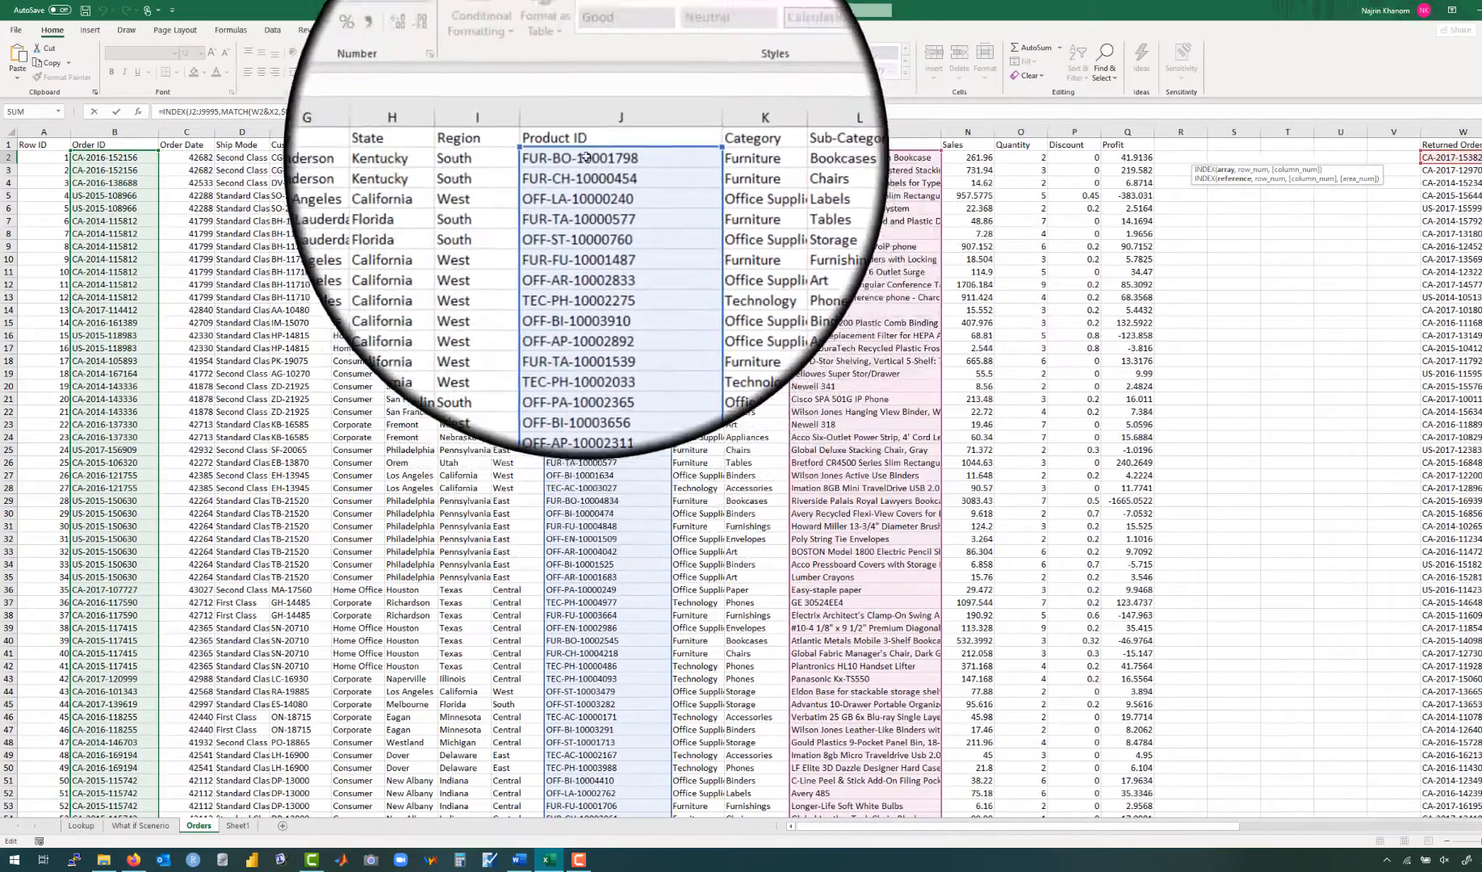
pyautogui.hscroll(1, 1131, 178)
pyautogui.hscroll(11, 1131, 179)
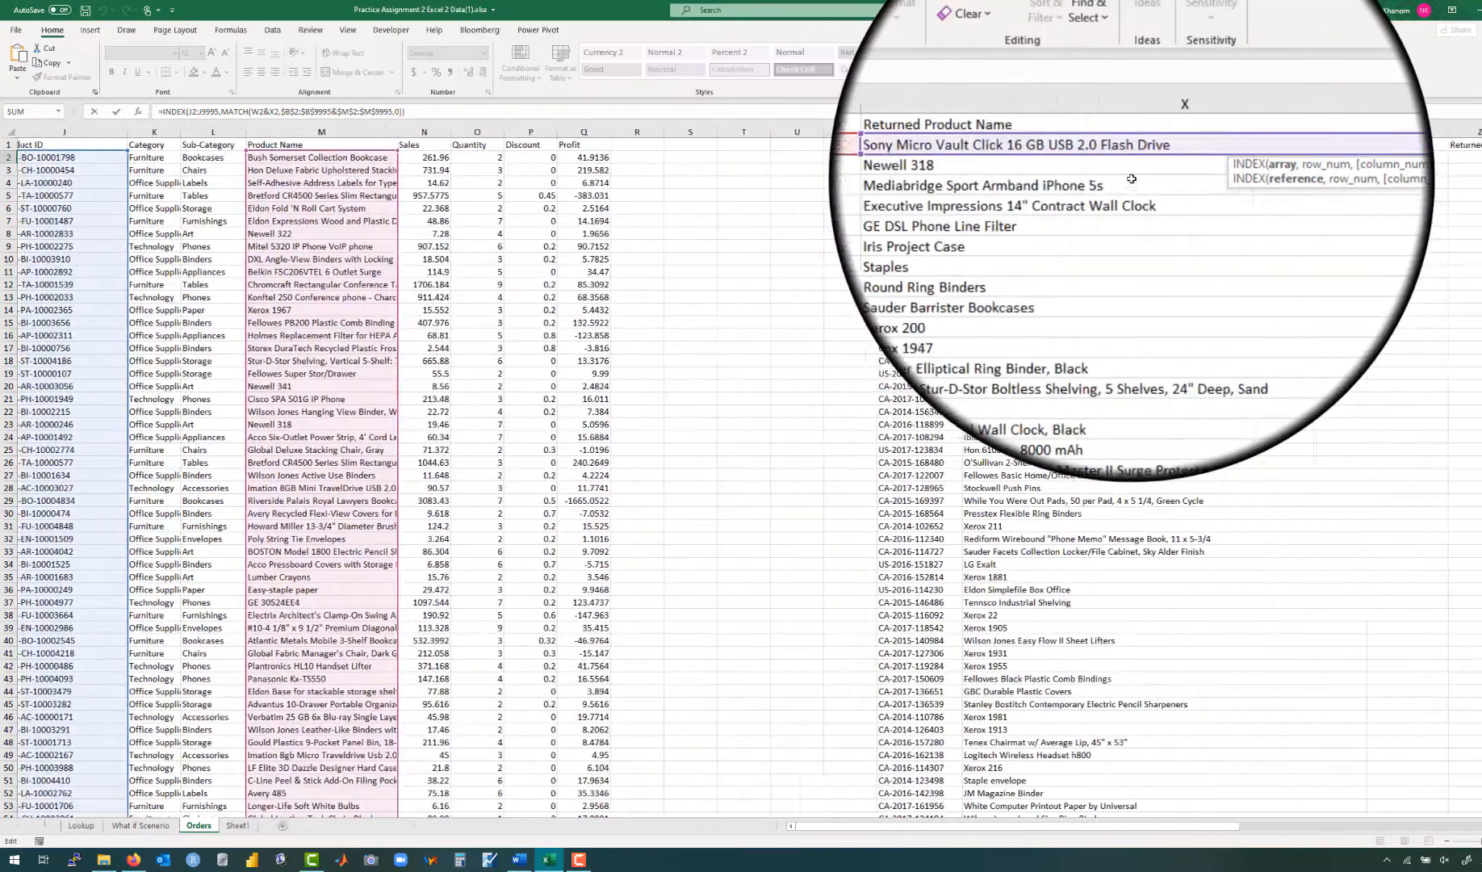
pyautogui.hscroll(2, 1131, 179)
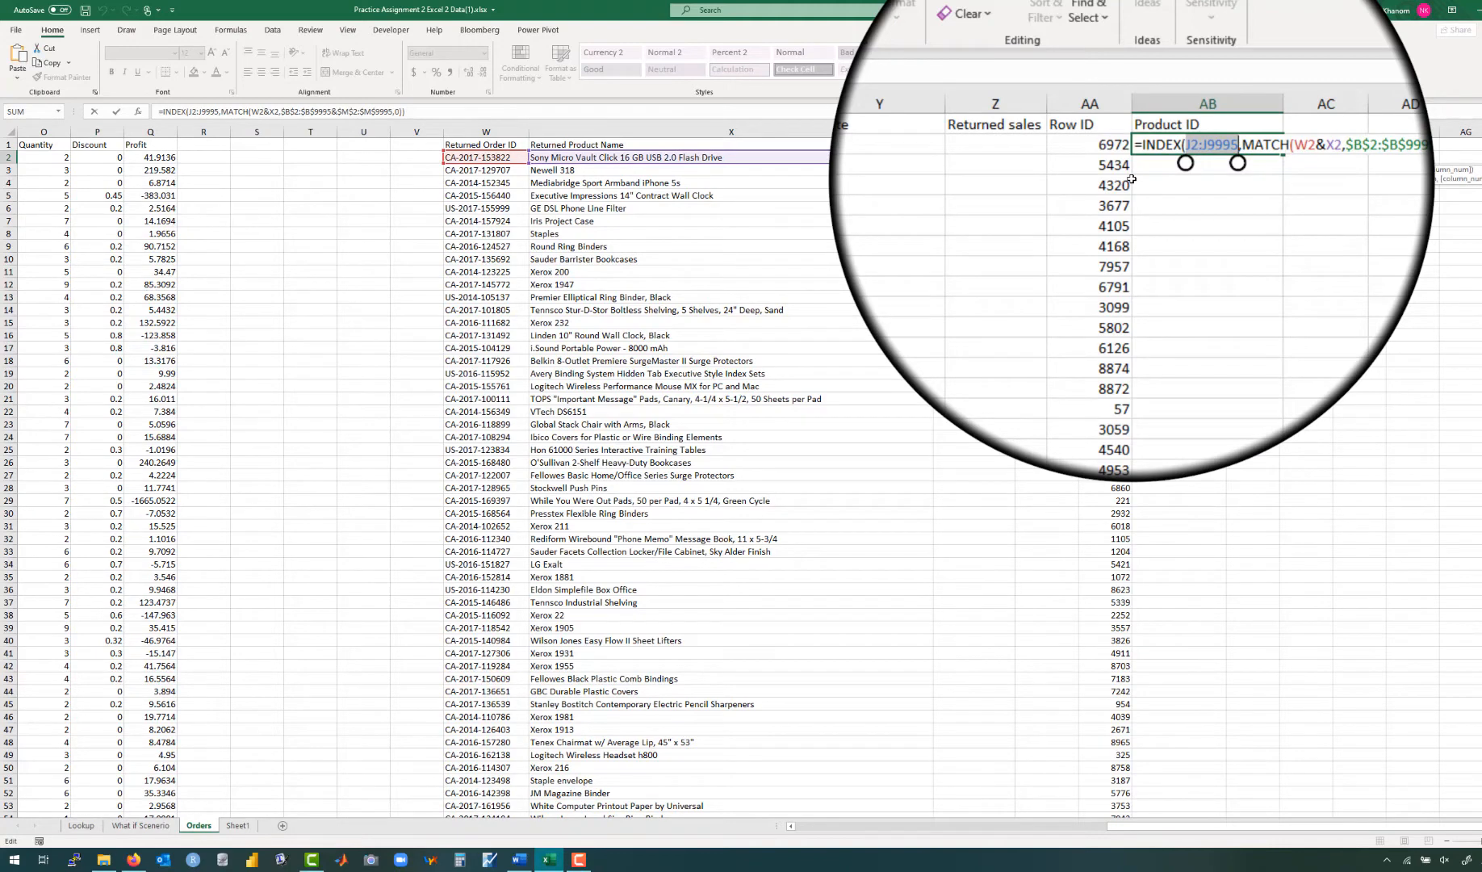
pyautogui.press('F4')
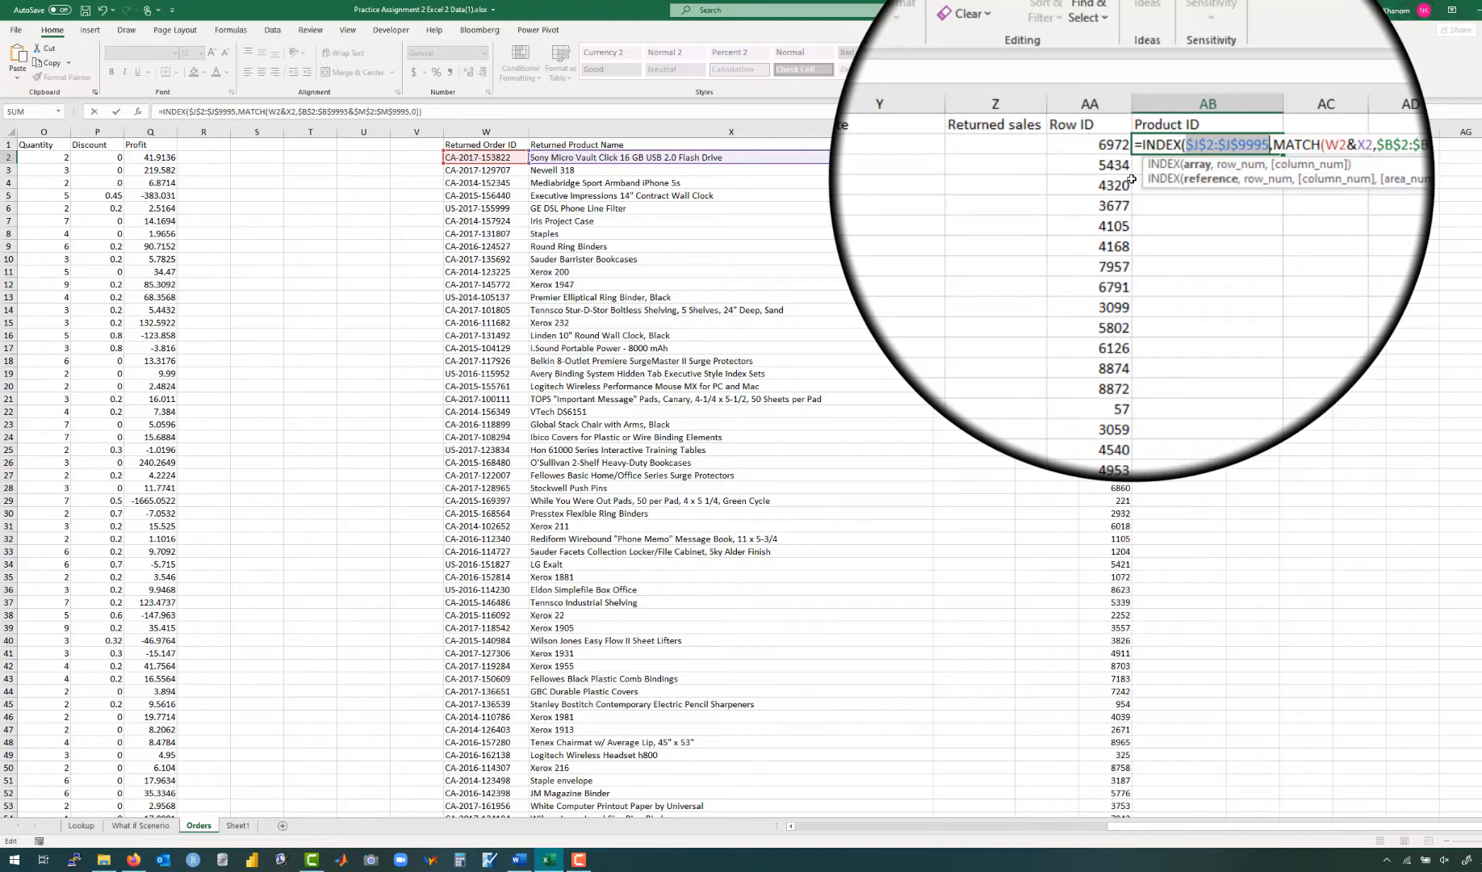
pyautogui.press('Return')
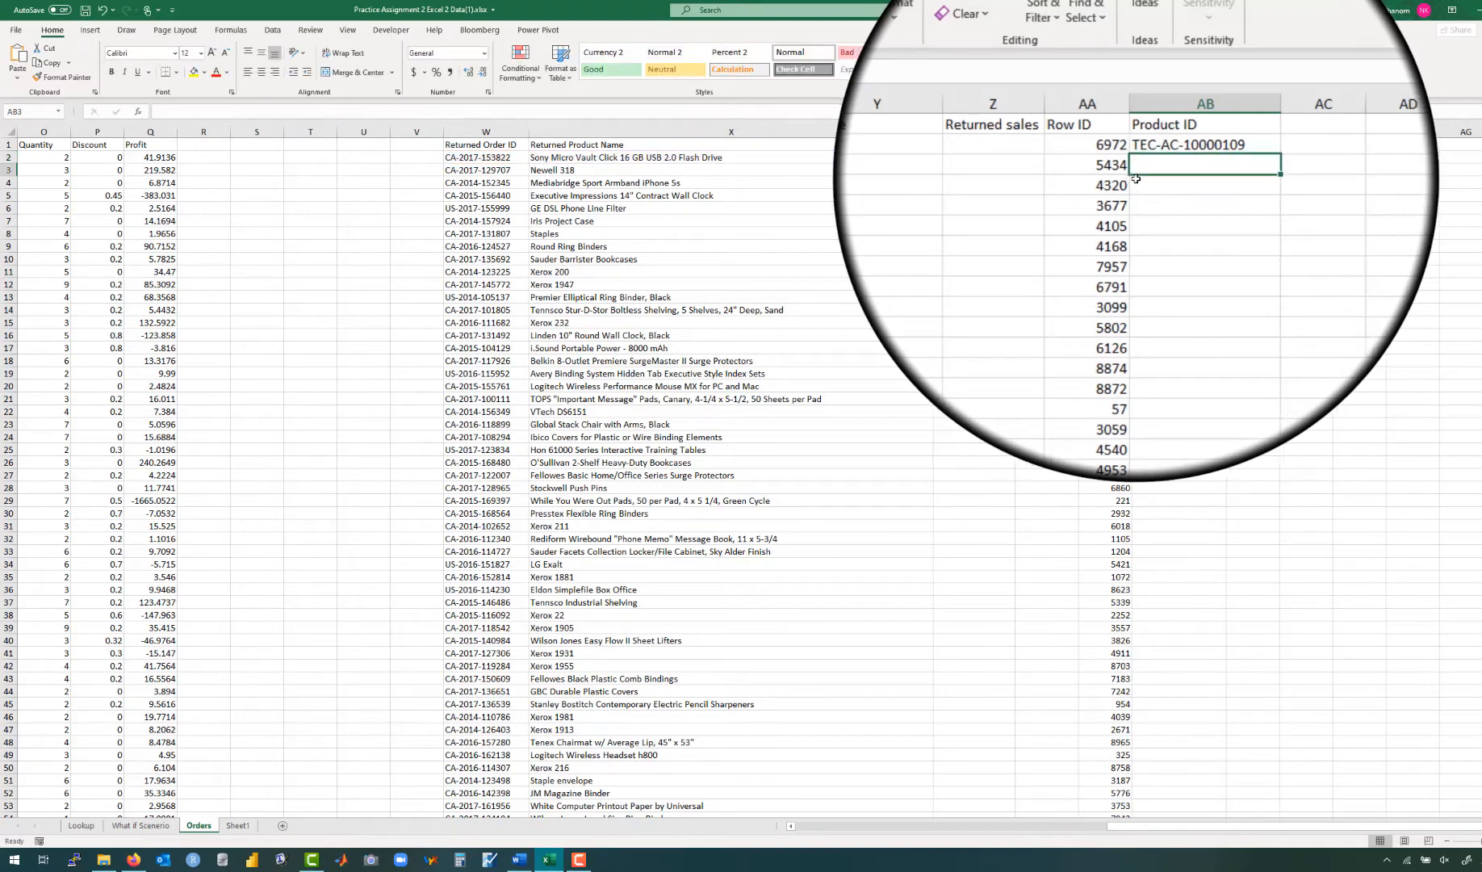
pyautogui.press('Up')
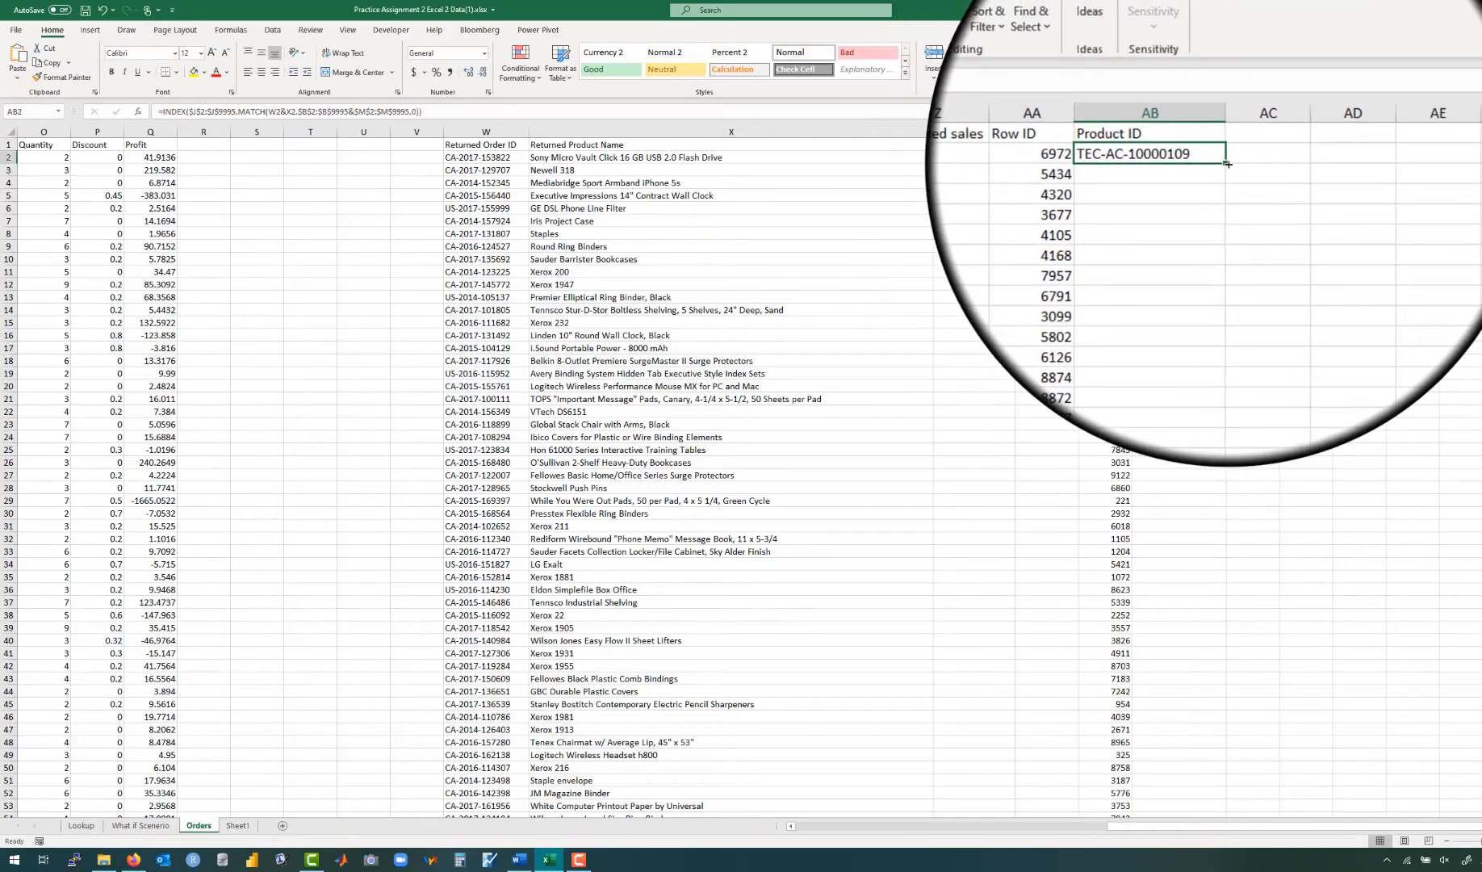
# Step: Fill the INDEX-MATCH formula from AB2 down the Product ID column for all returned orders
pyautogui.doubleClick(1226, 164)
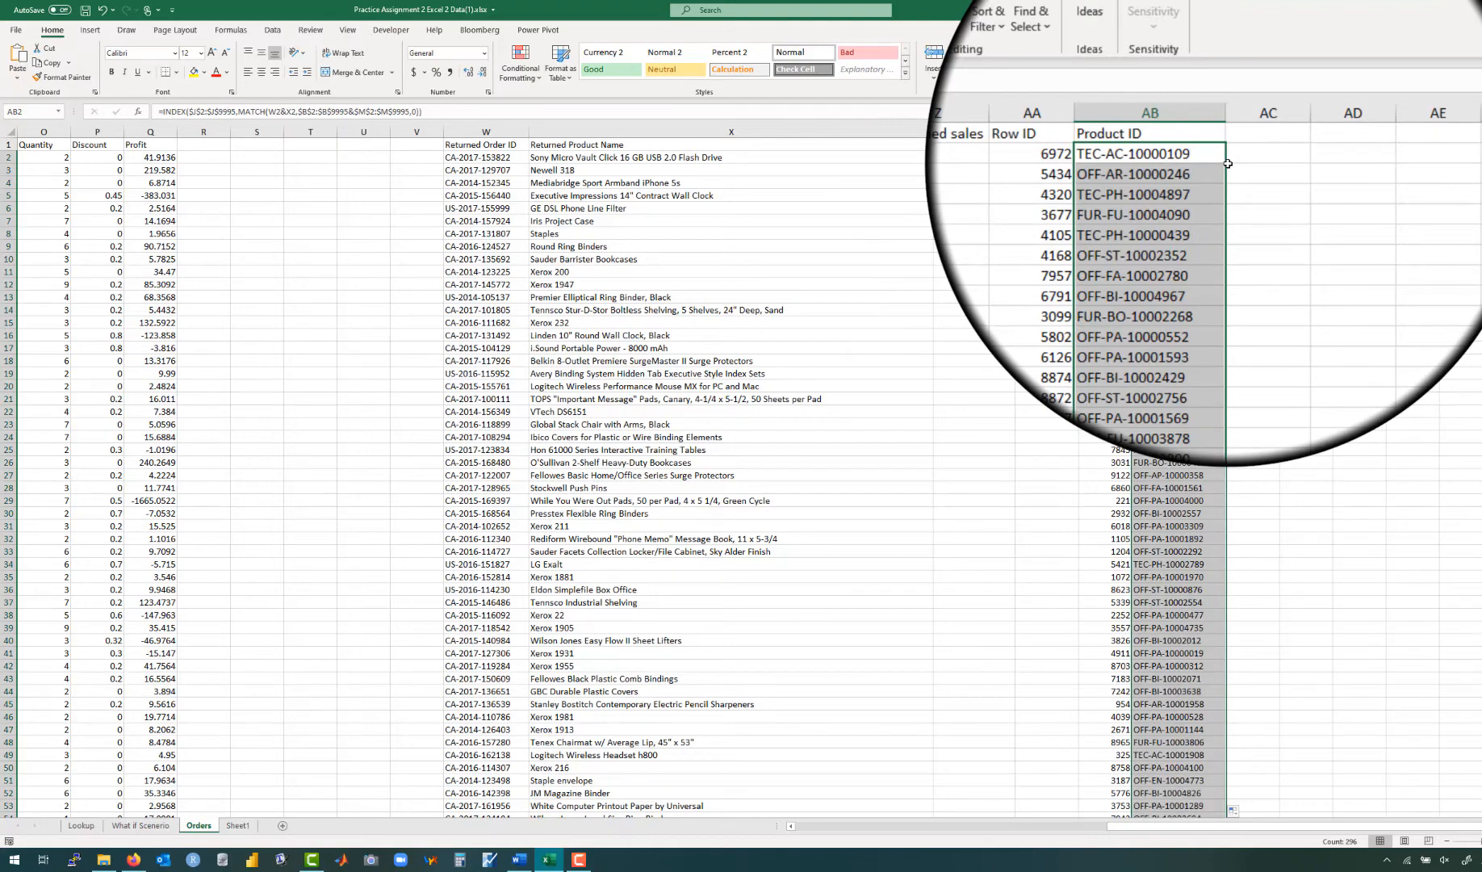
# Step: Look up the returned Xerox 232 order from row 15 in the Orders data at Row ID 57 and examine its Product ID
pyautogui.click(1114, 323)
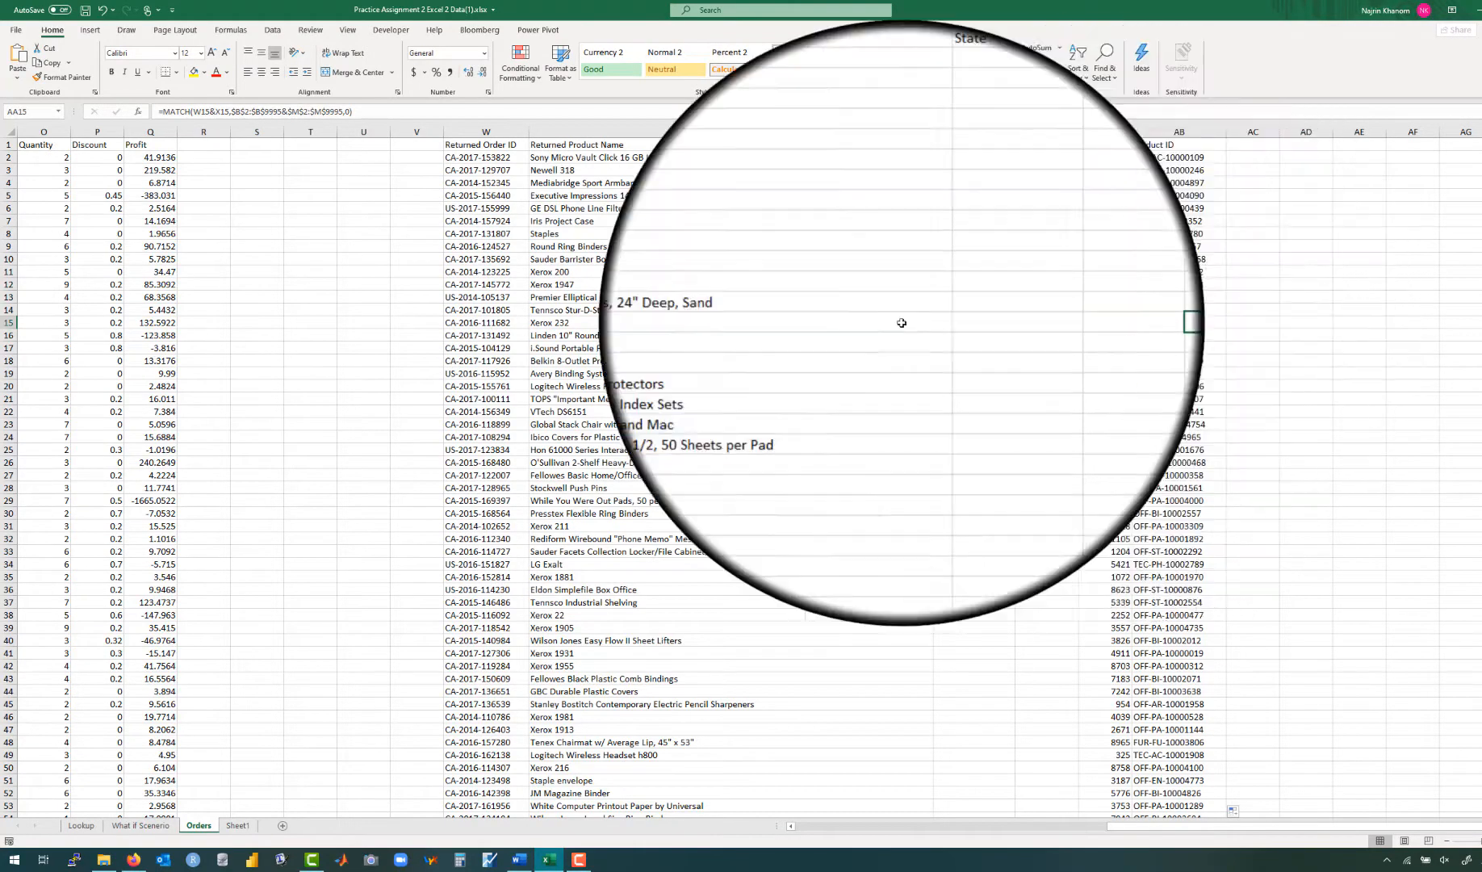
pyautogui.click(494, 323)
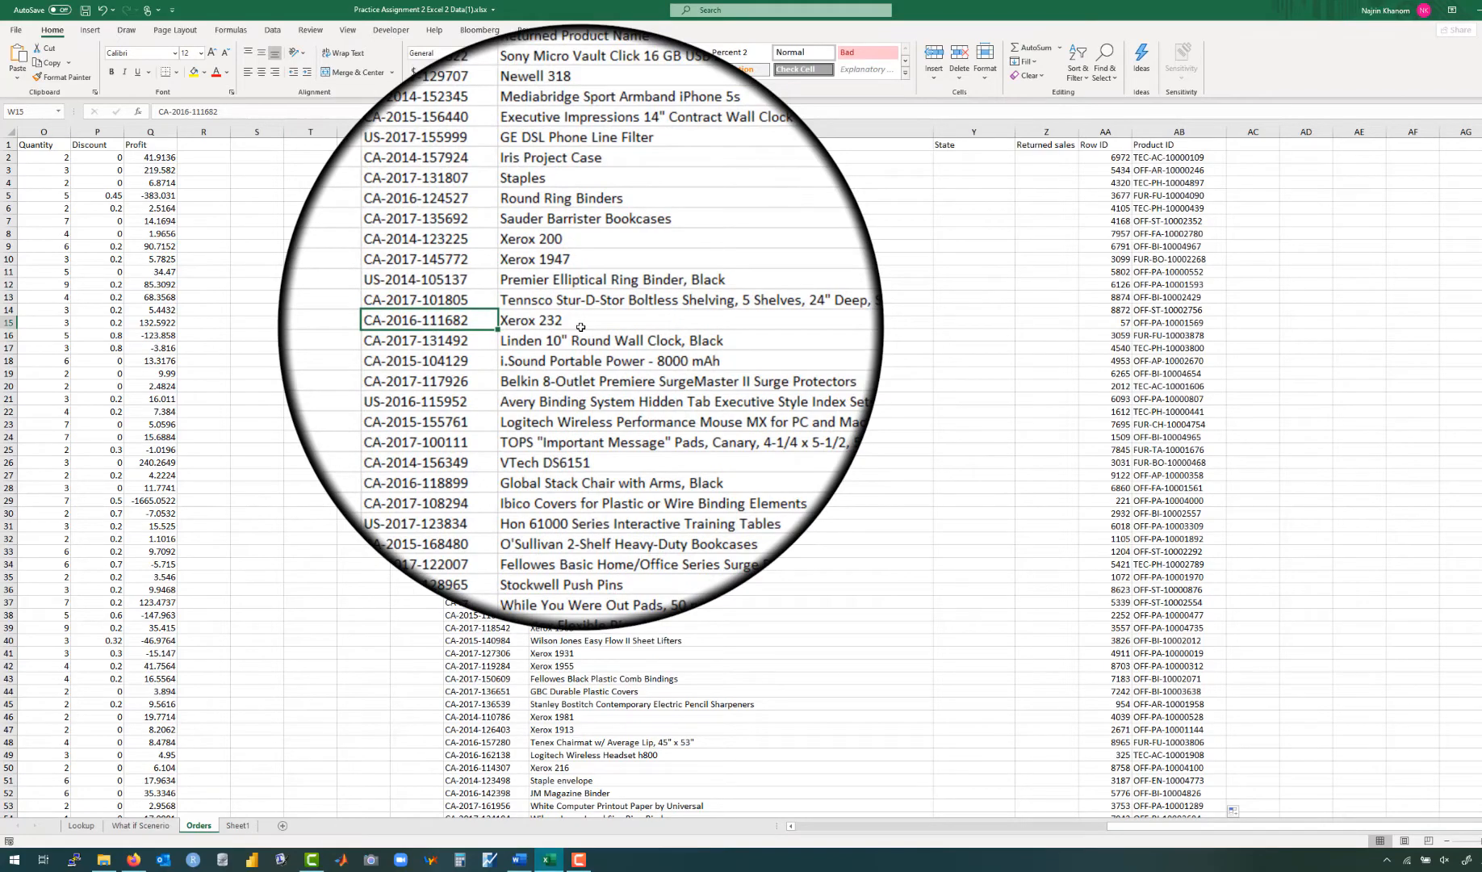
pyautogui.click(581, 327)
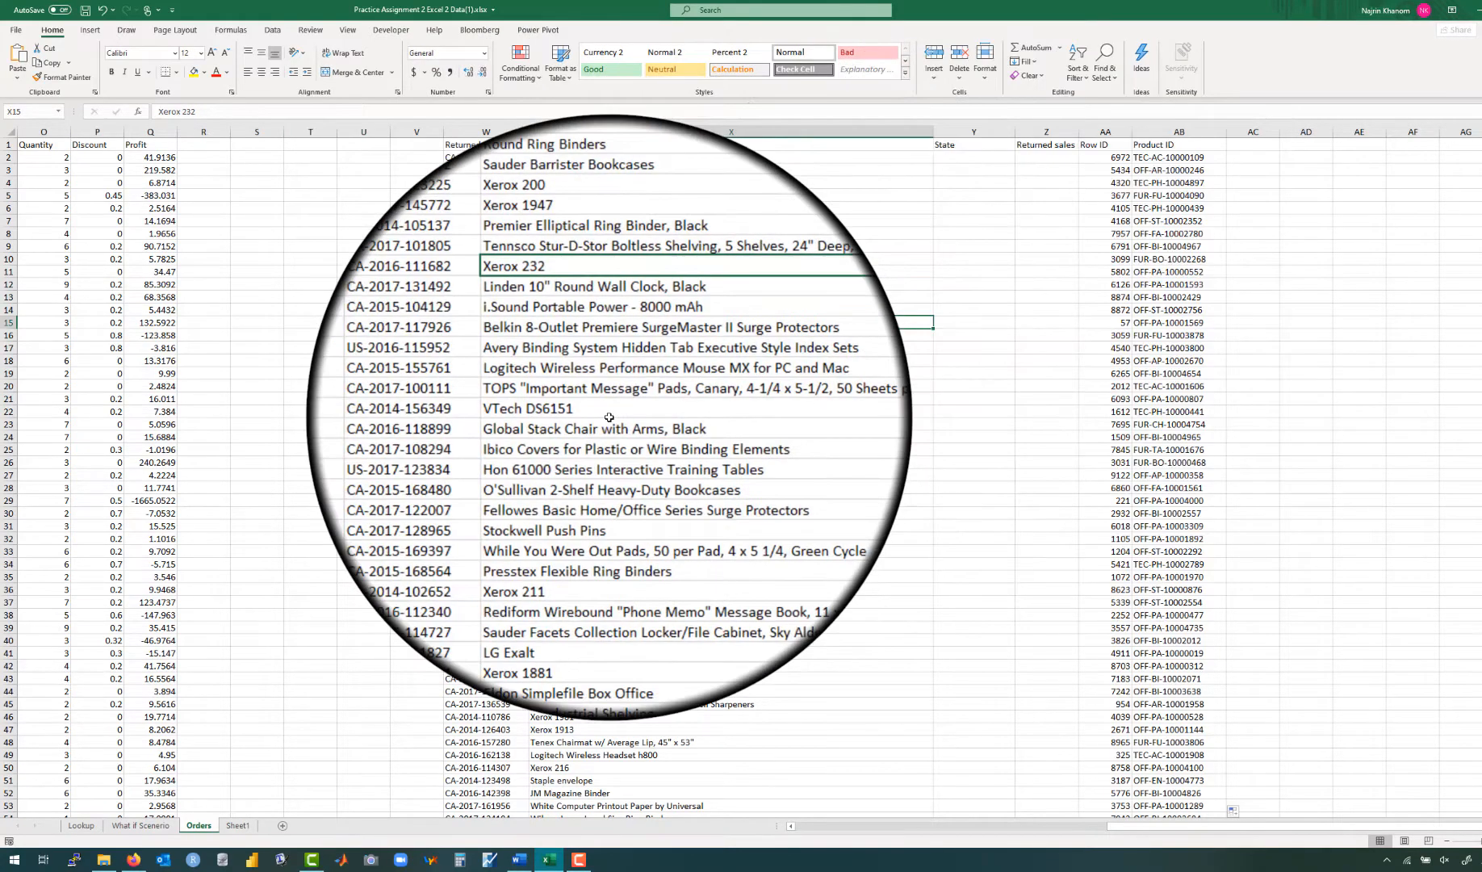
pyautogui.hscroll(-5, 609, 417)
pyautogui.scroll(-5, 609, 416)
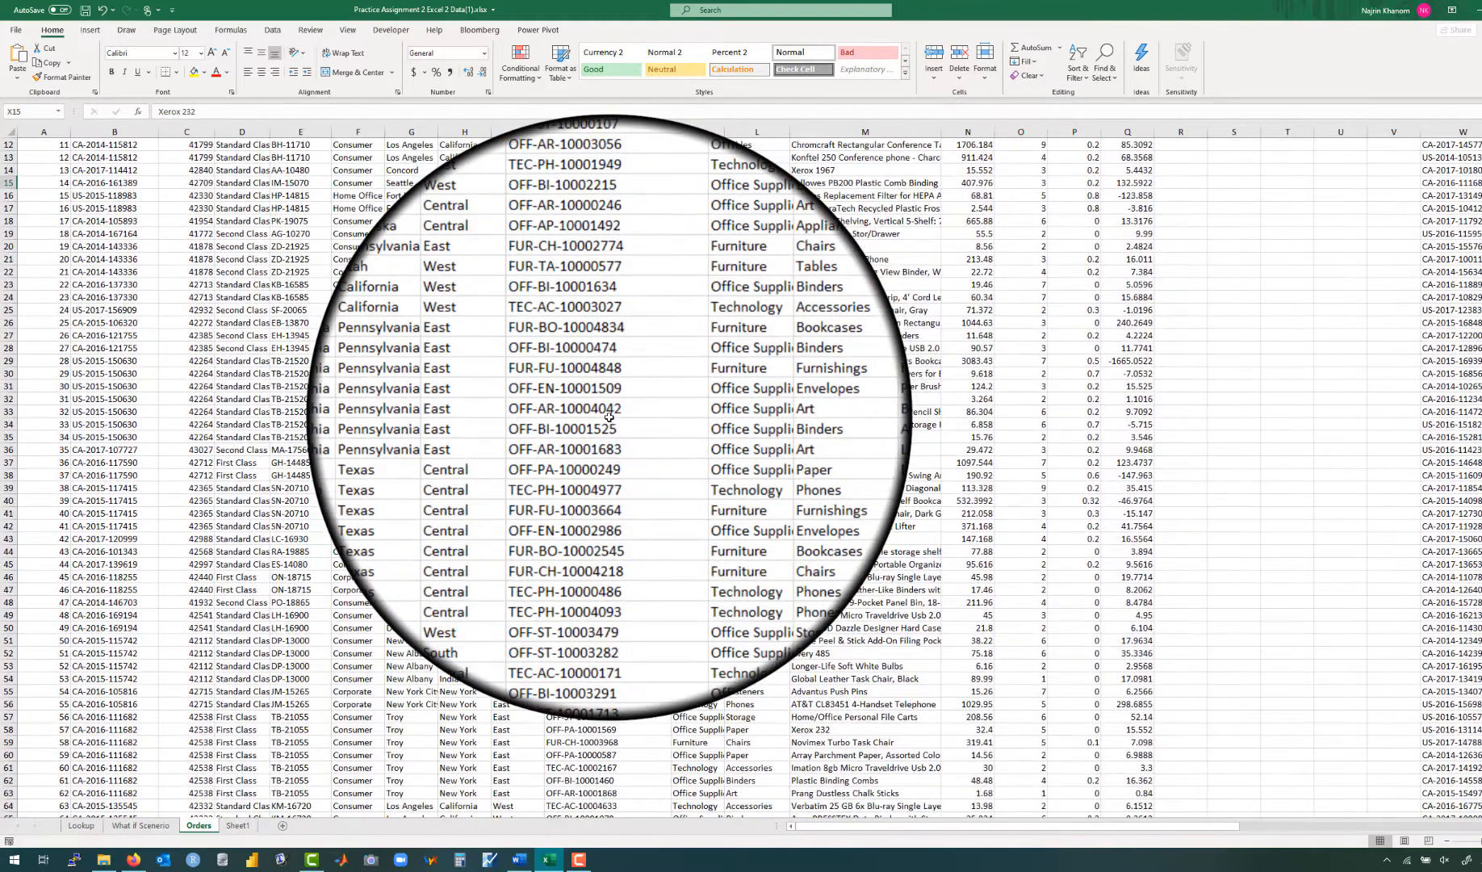
pyautogui.click(98, 679)
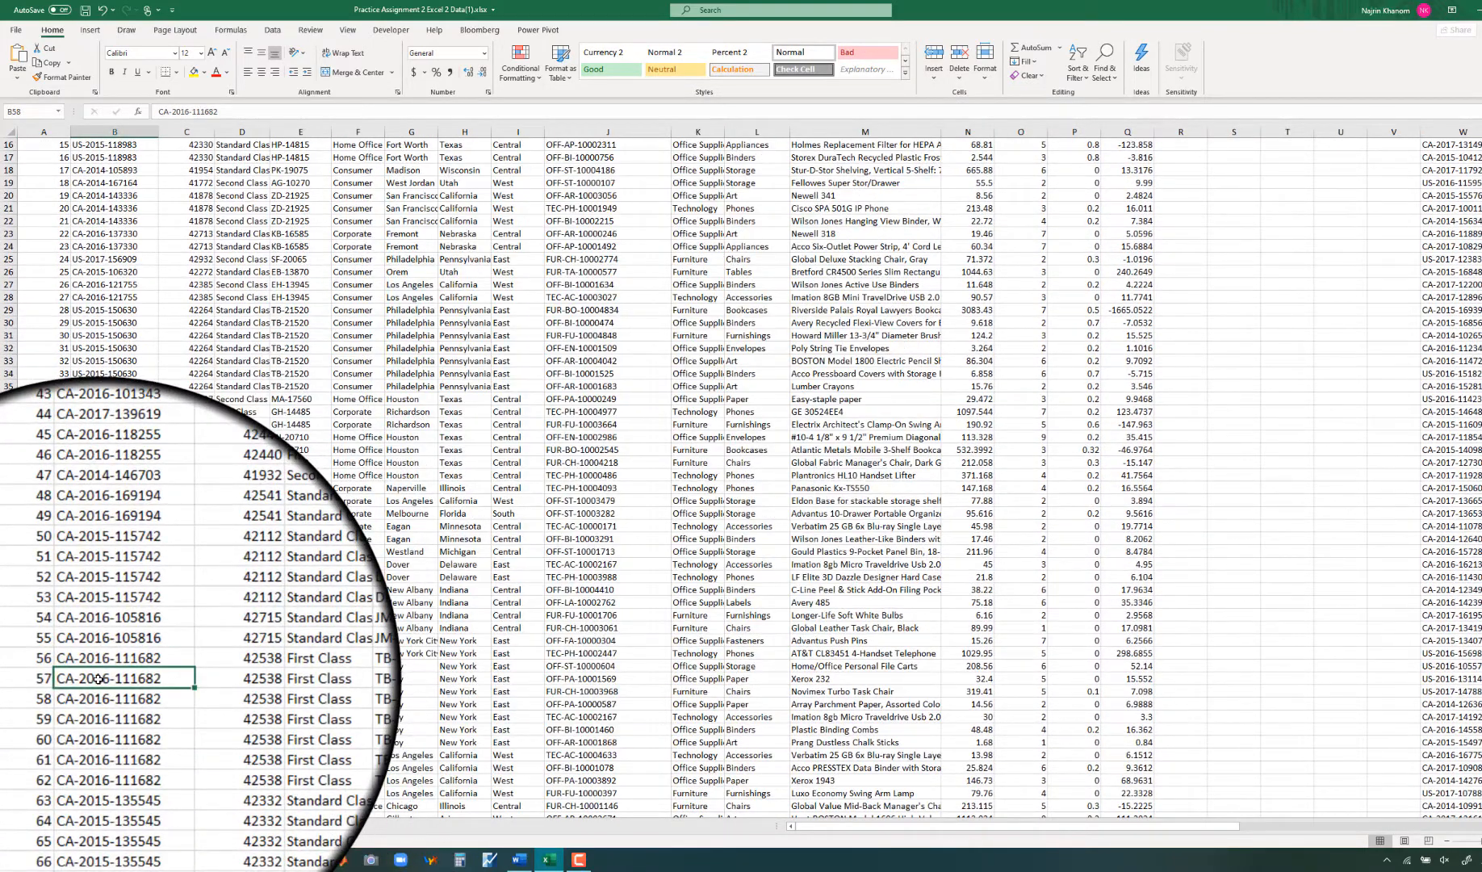
pyautogui.press('Right')
pyautogui.press('Right')
pyautogui.press('Right')
pyautogui.press('Right')
pyautogui.press('Right')
pyautogui.press('Right')
pyautogui.press('Right')
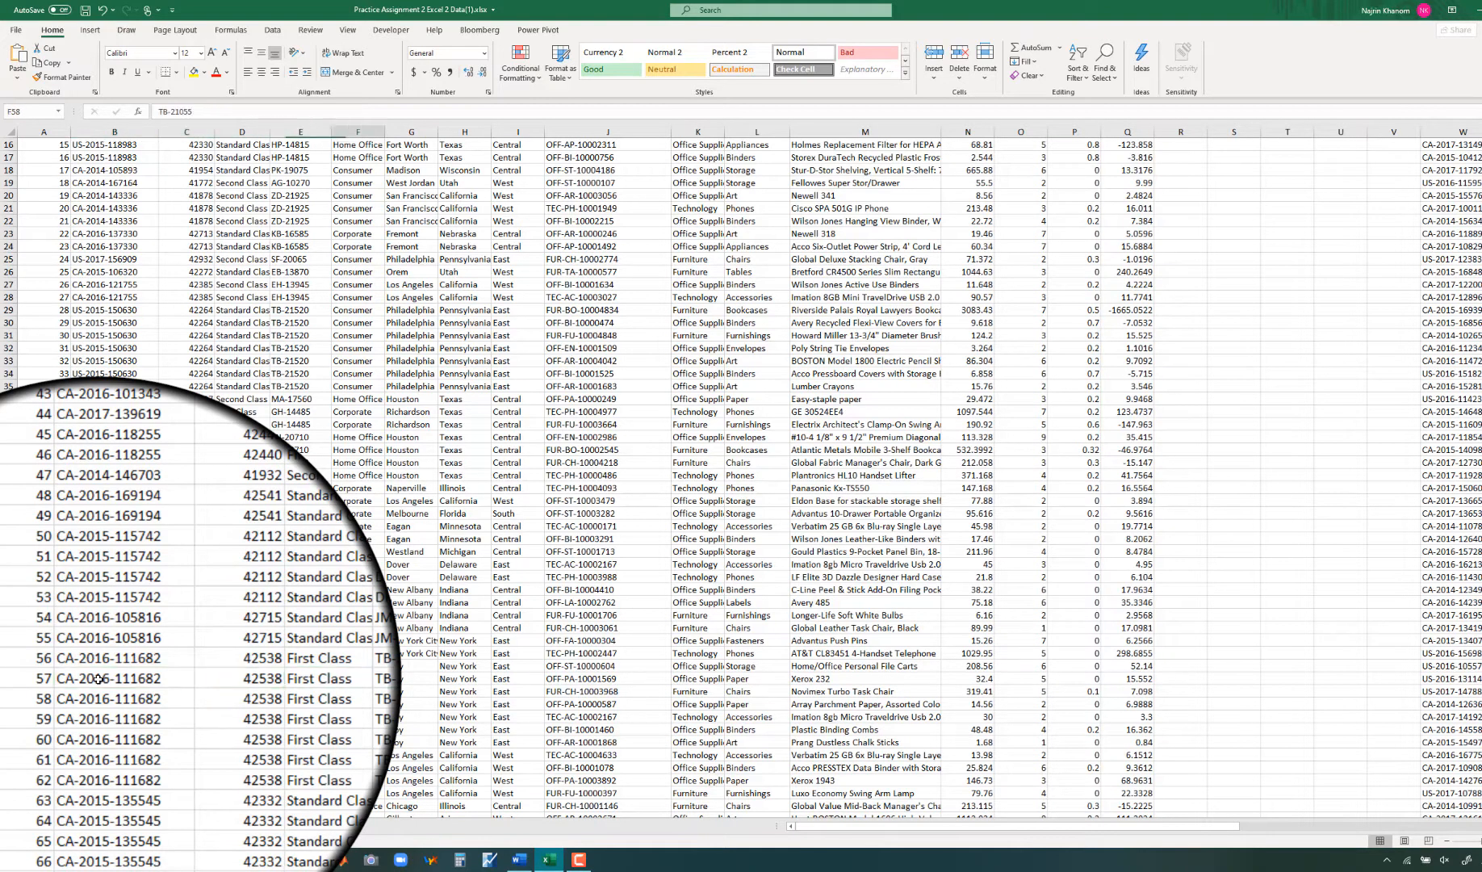
pyautogui.press('Right')
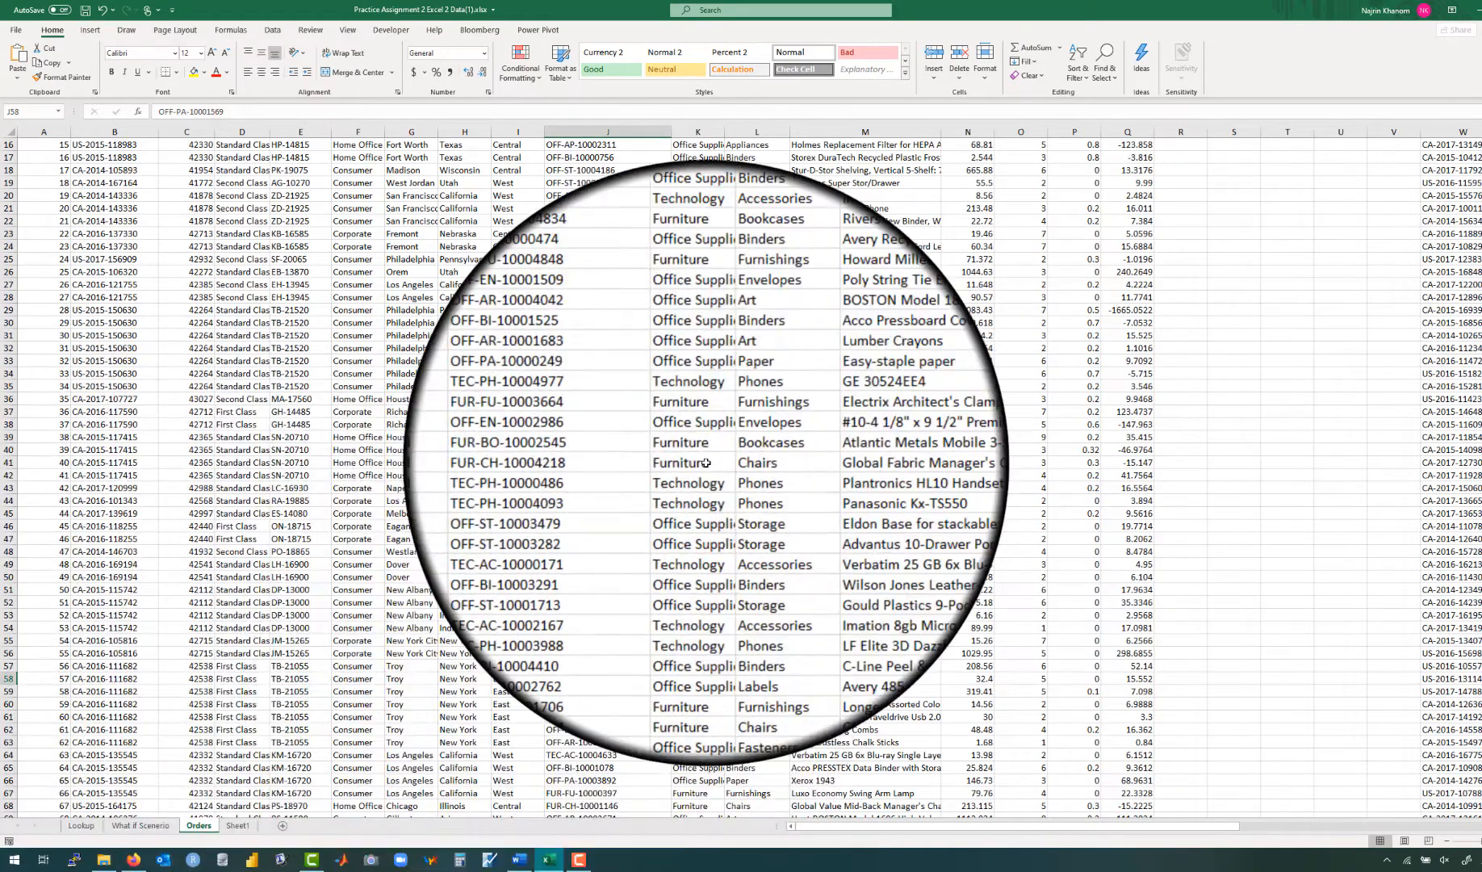
# Step: Compare that Product ID with the INDEX-MATCH result for the Xerox 232 return in AB15
pyautogui.hscroll(2, 705, 463)
pyautogui.scroll(5, 706, 462)
pyautogui.hscroll(15, 706, 462)
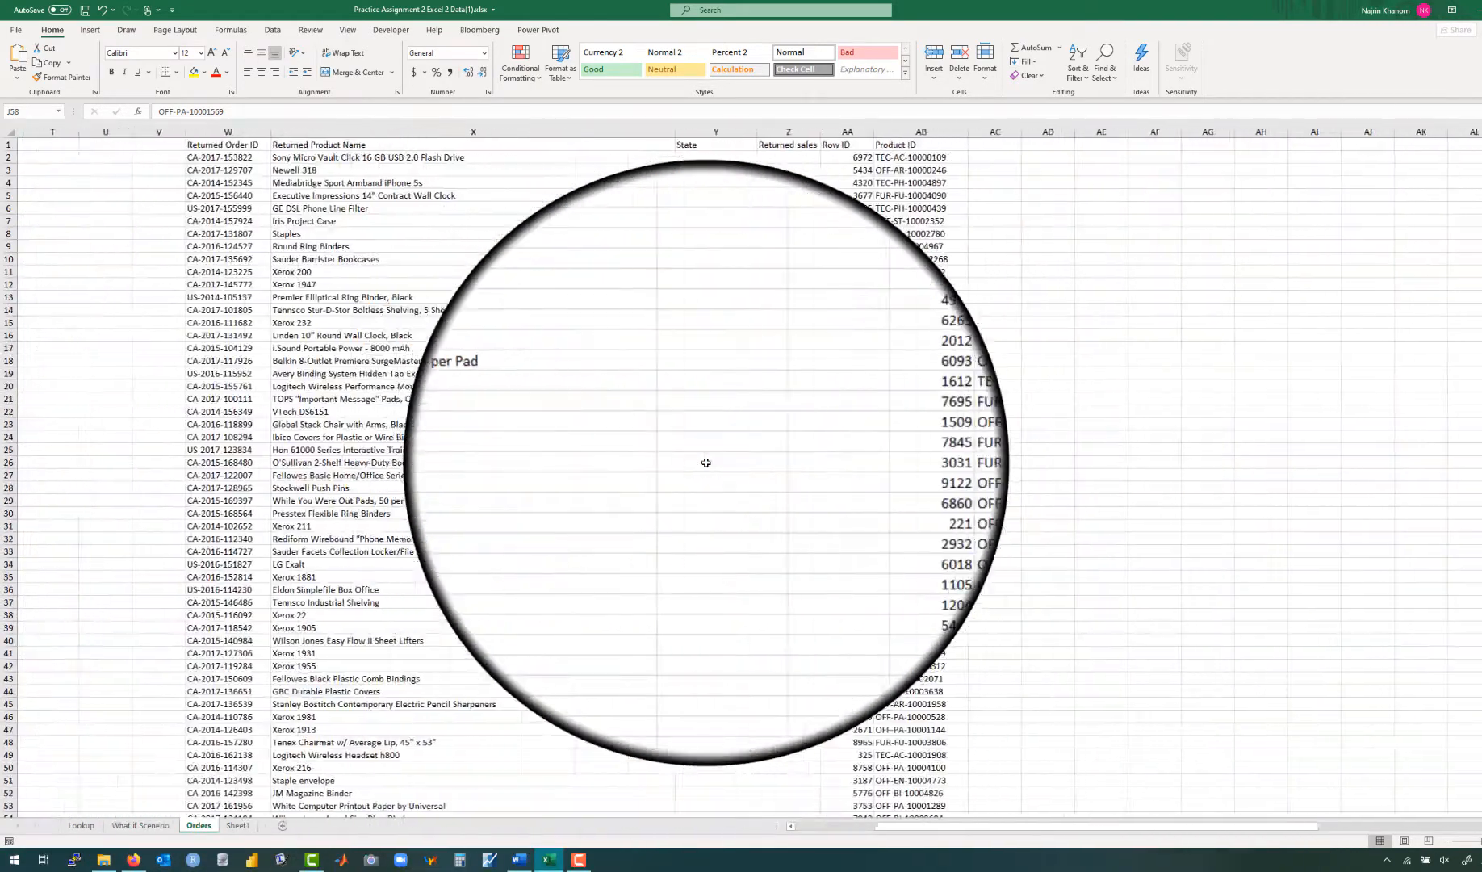
pyautogui.hscroll(-1, 807, 387)
pyautogui.click(914, 326)
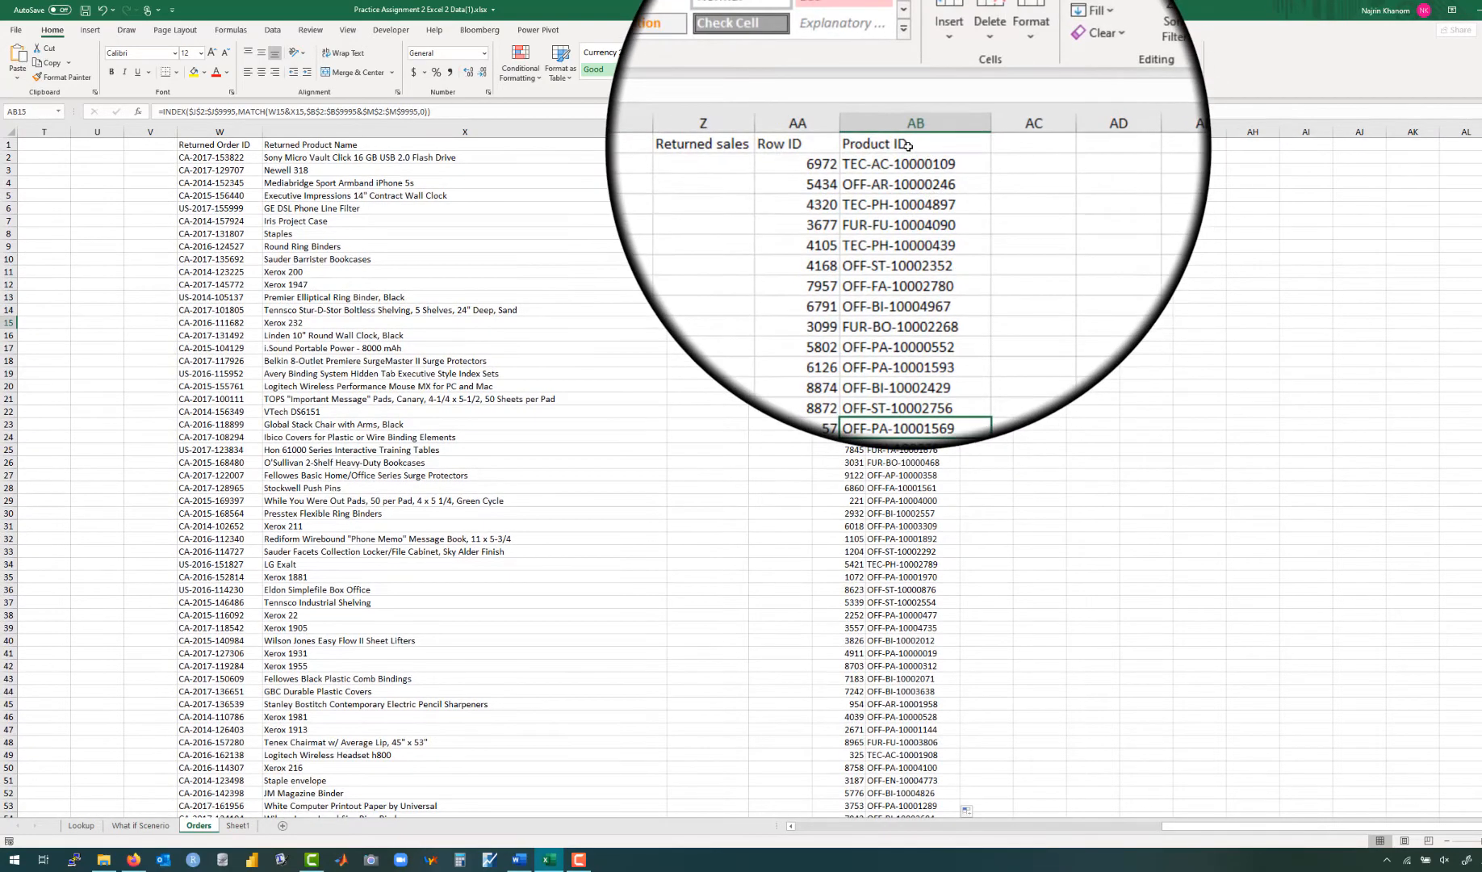
pyautogui.click(908, 146)
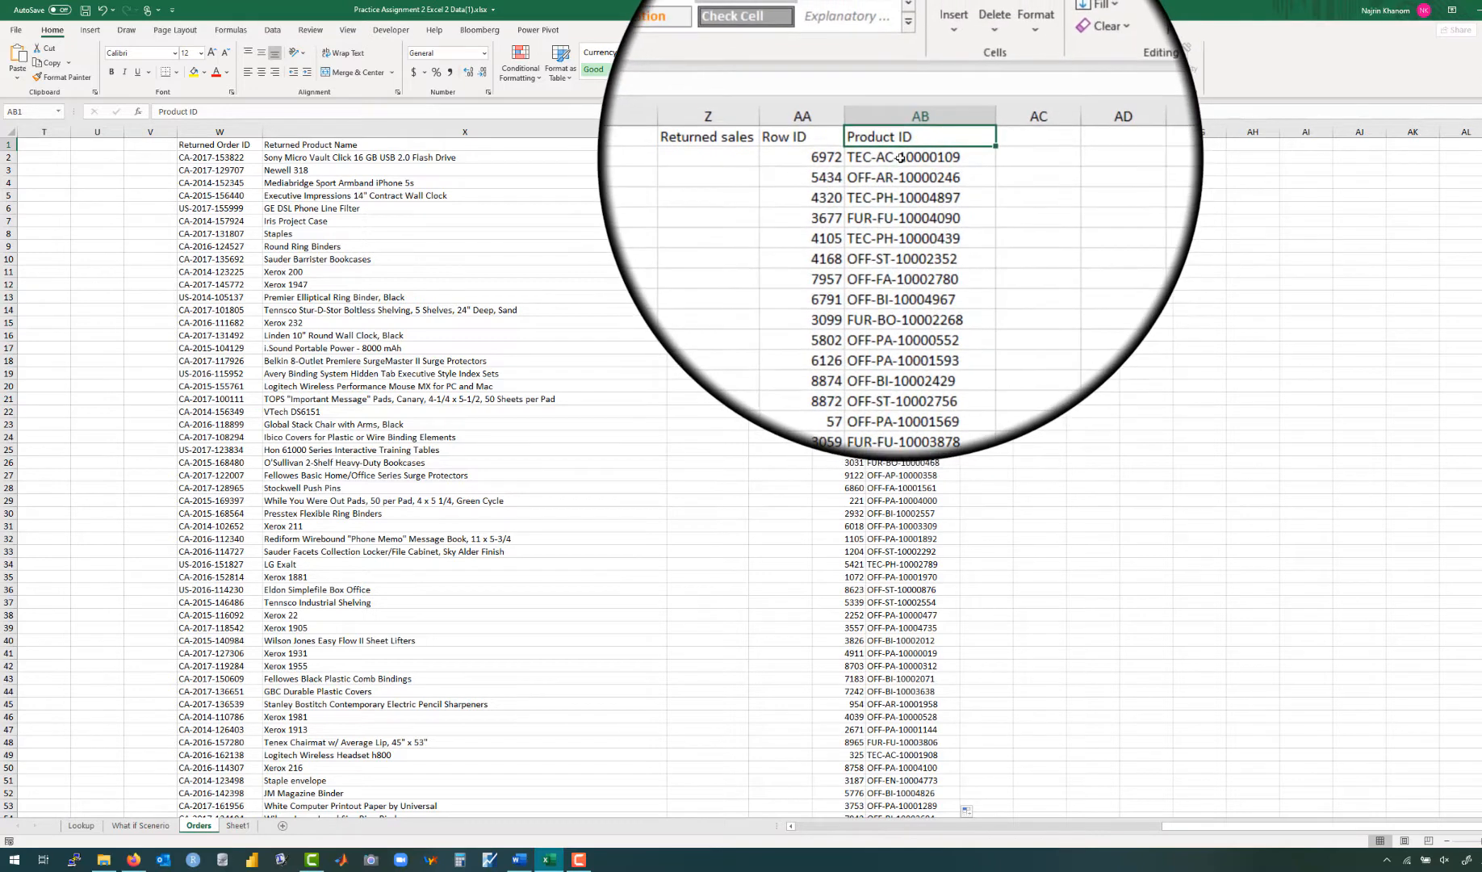
# Step: Examine the array, lookup values and lookup ranges of the AB2 INDEX-MATCH formula against the highlighted columns, leaving the formula as is
pyautogui.doubleClick(898, 157)
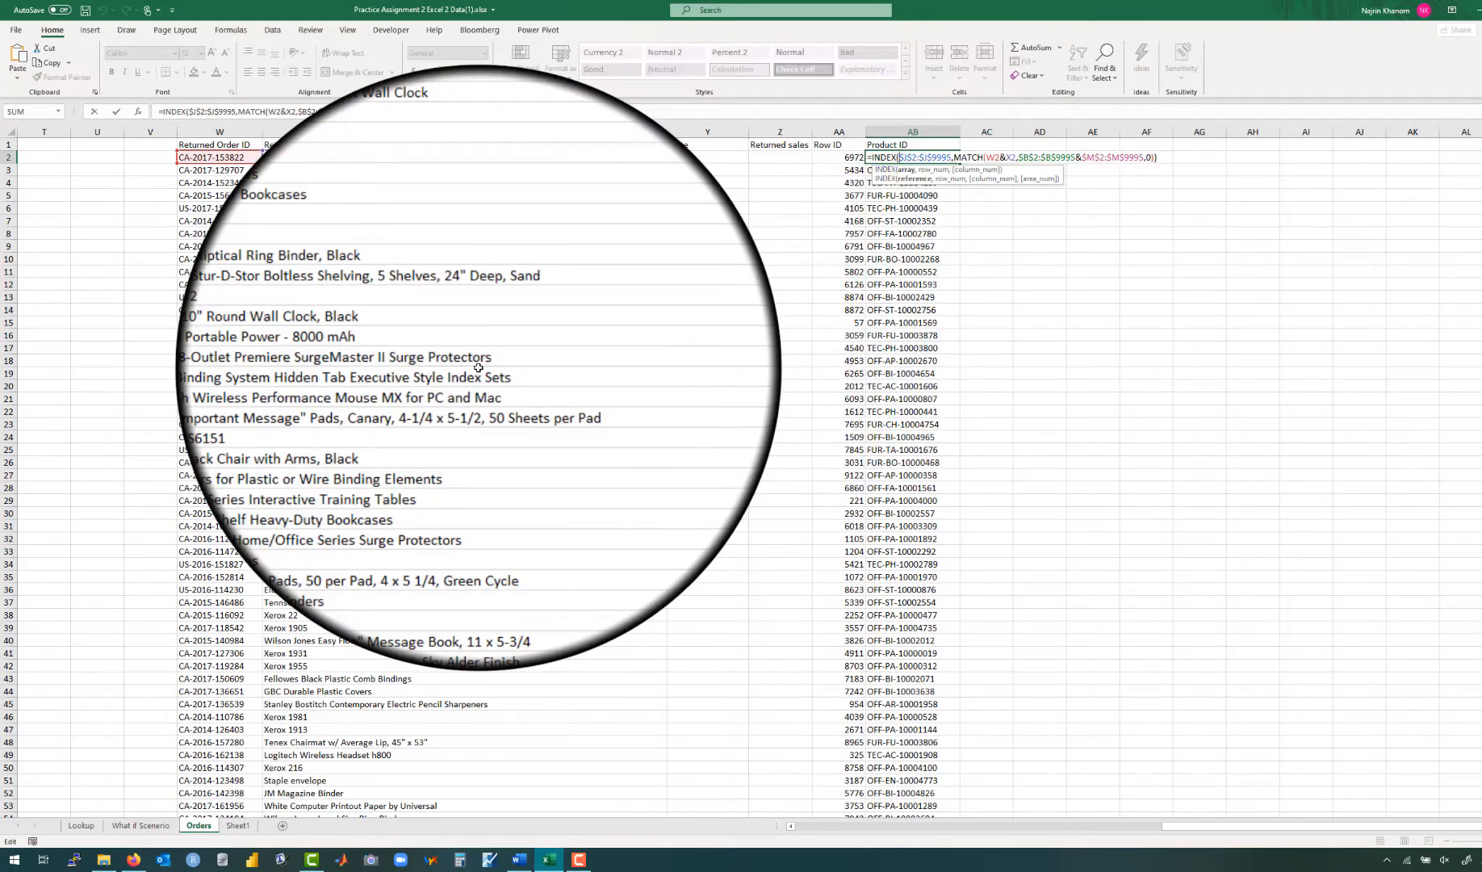
pyautogui.hscroll(-10, 478, 368)
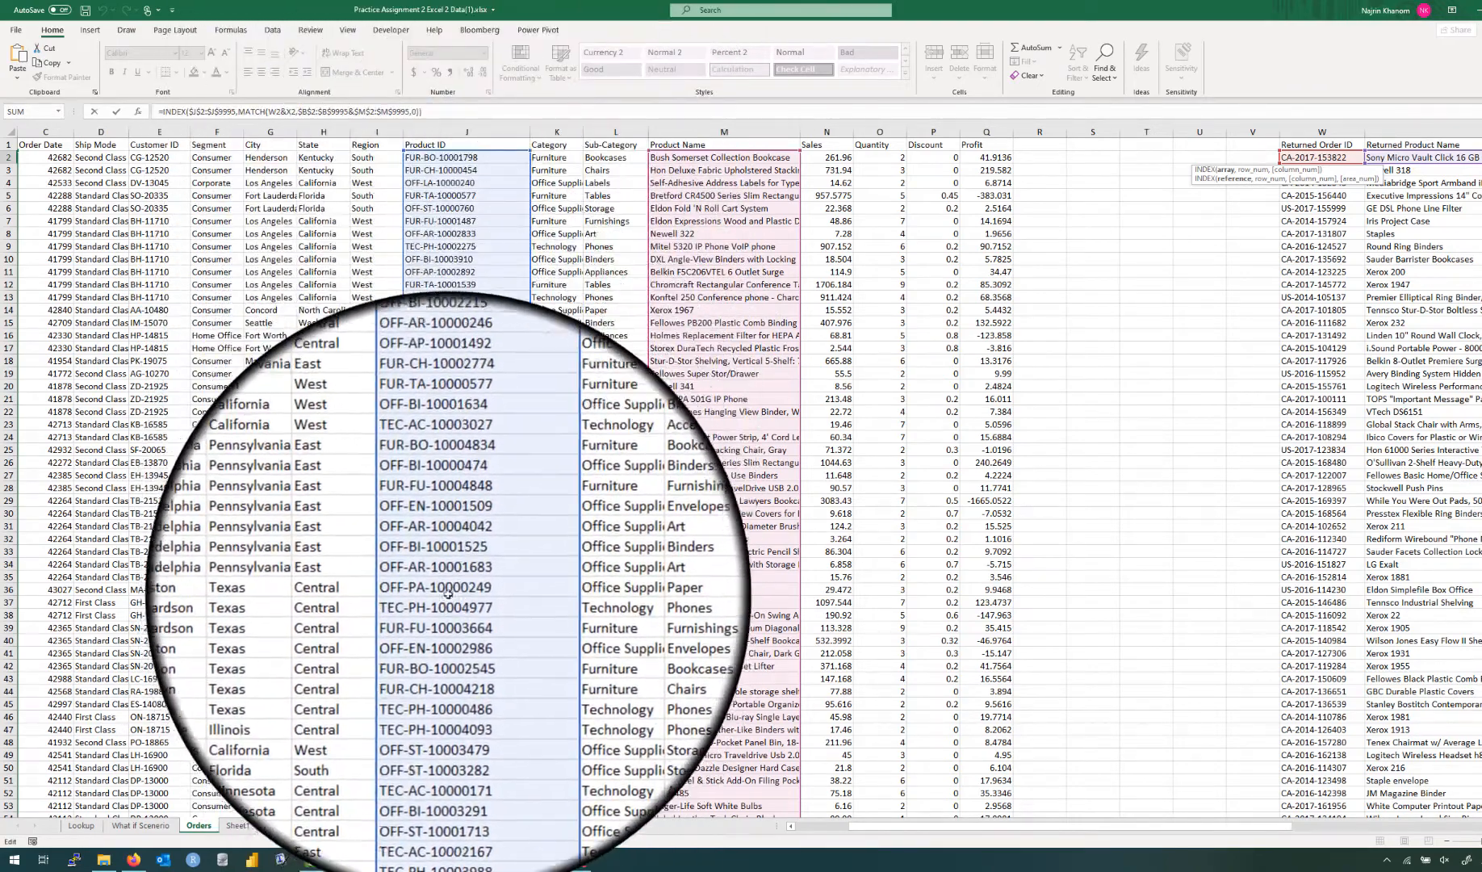
pyautogui.hscroll(3, 994, 402)
pyautogui.hscroll(10, 993, 402)
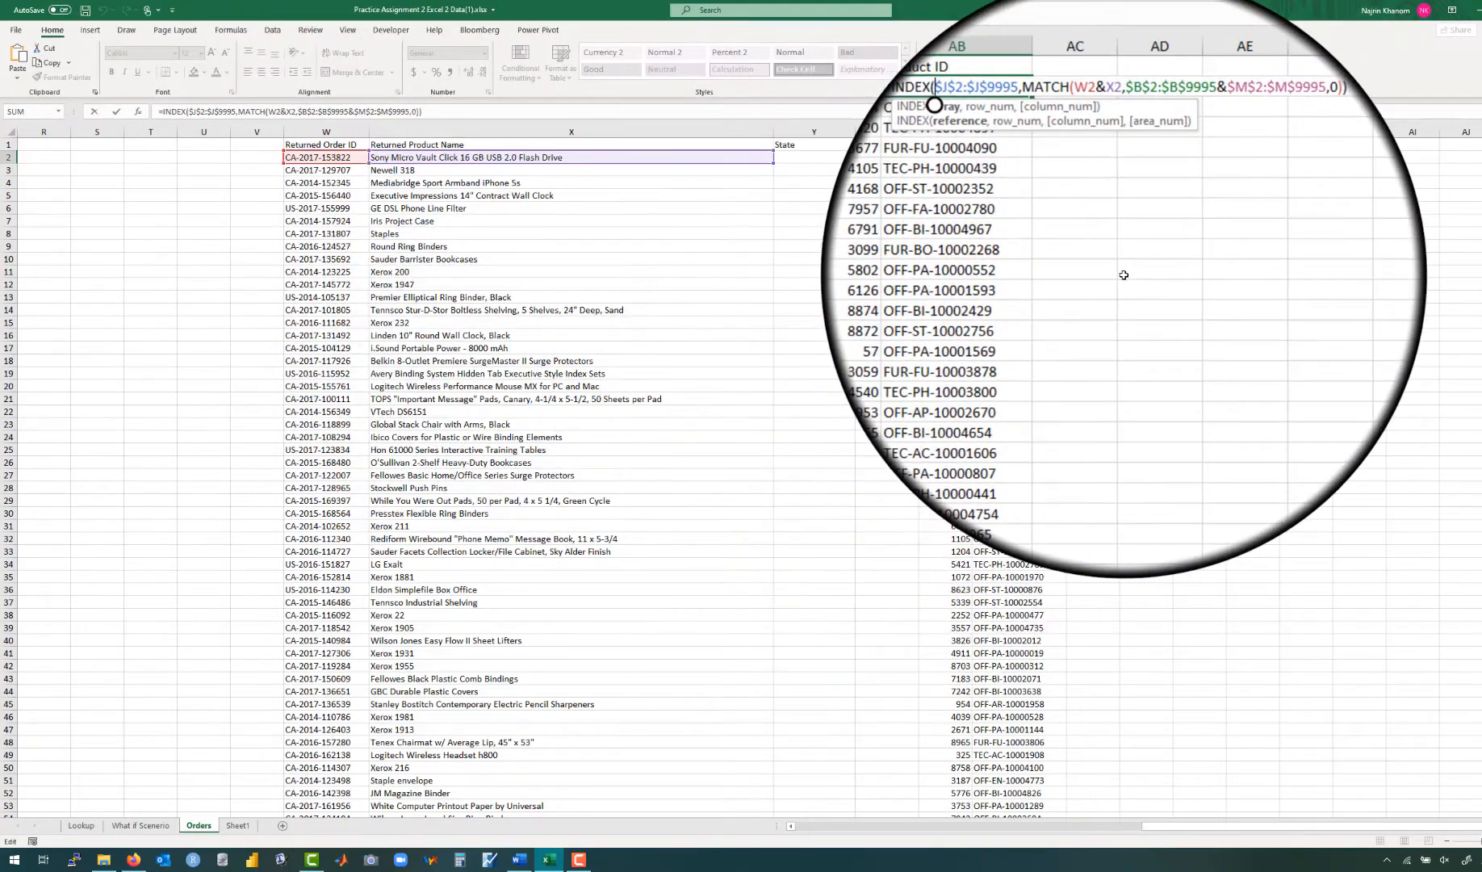
pyautogui.hscroll(1, 1124, 274)
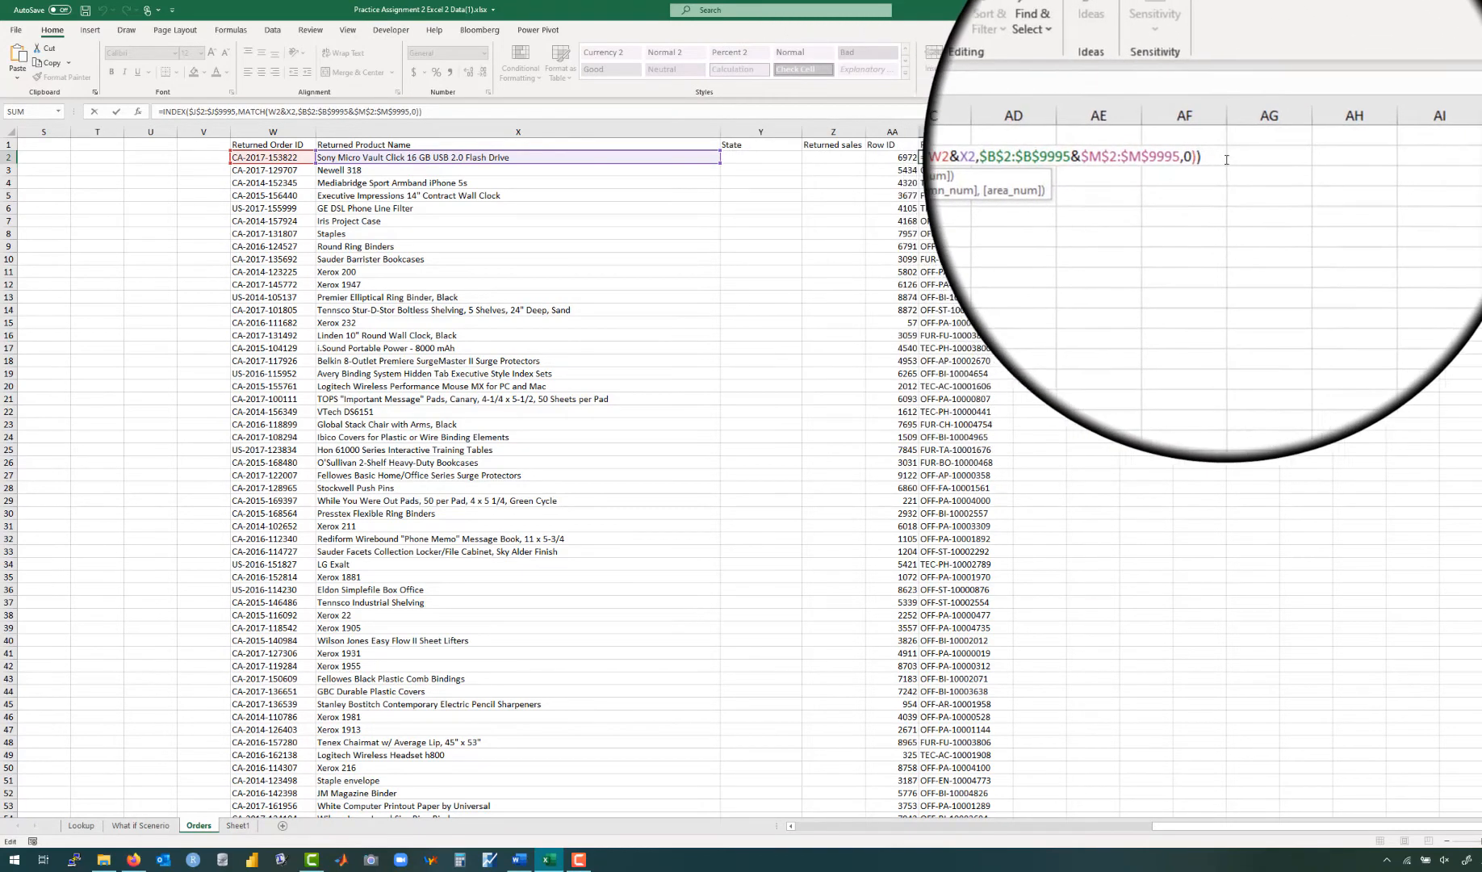
pyautogui.click(1216, 158)
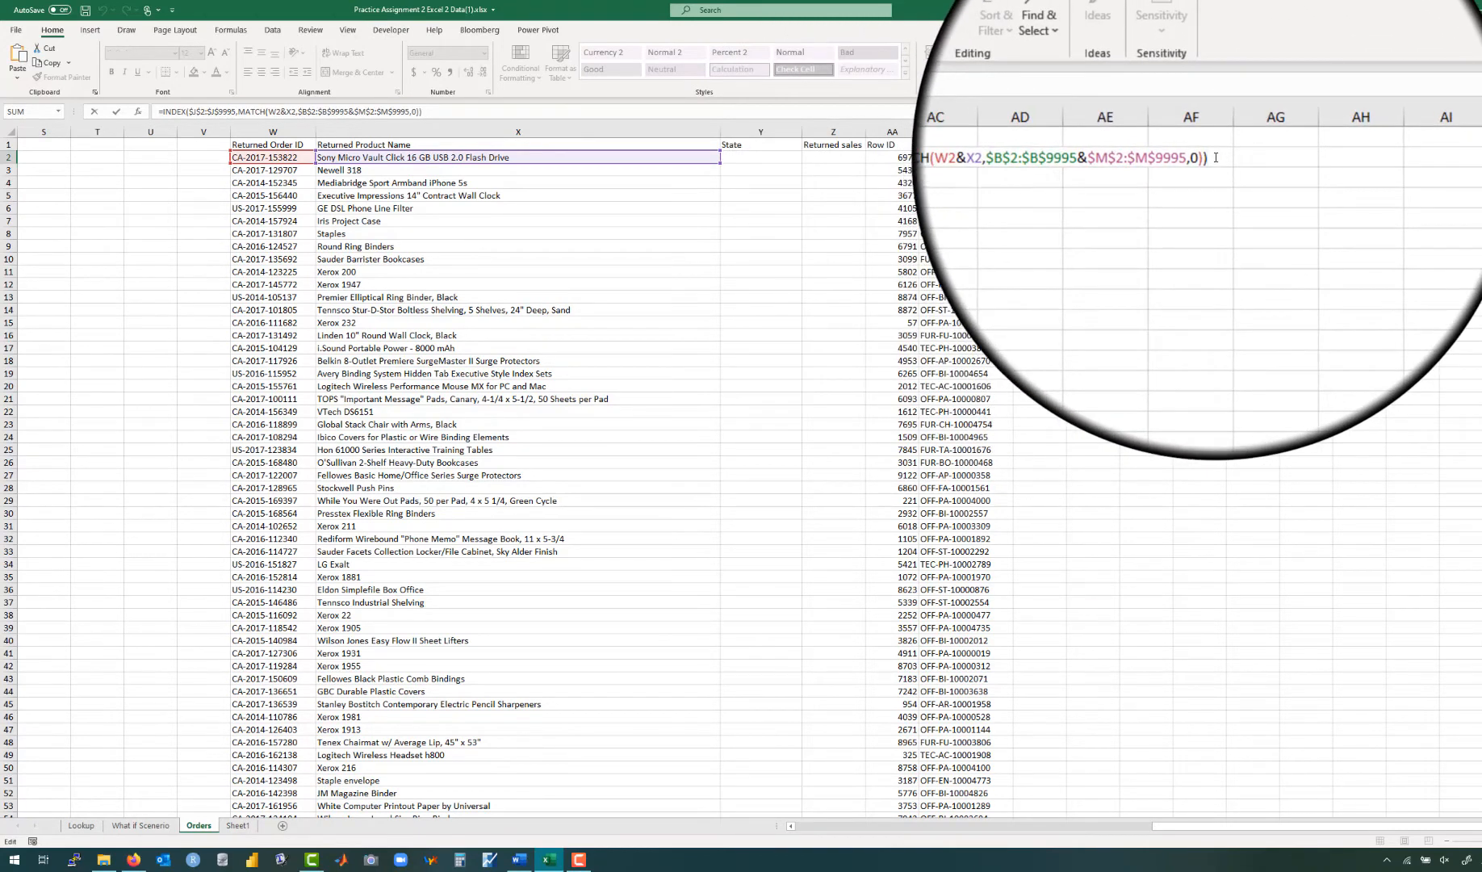
pyautogui.press('Return')
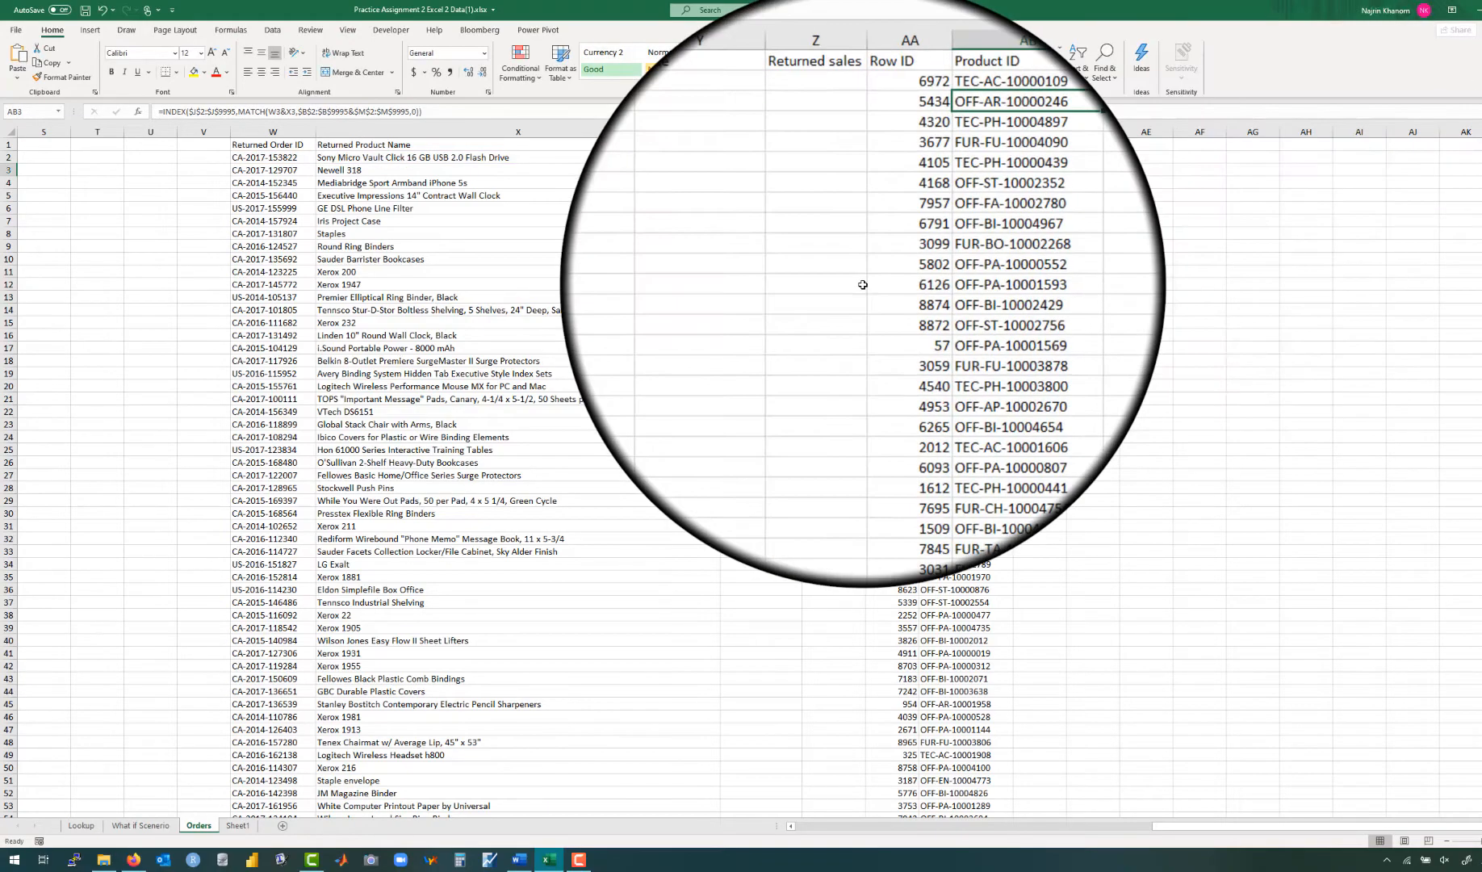
# Step: Clear the Row ID and Product ID formula results in AA2:AB297, keeping the headers
pyautogui.hscroll(-5, 863, 284)
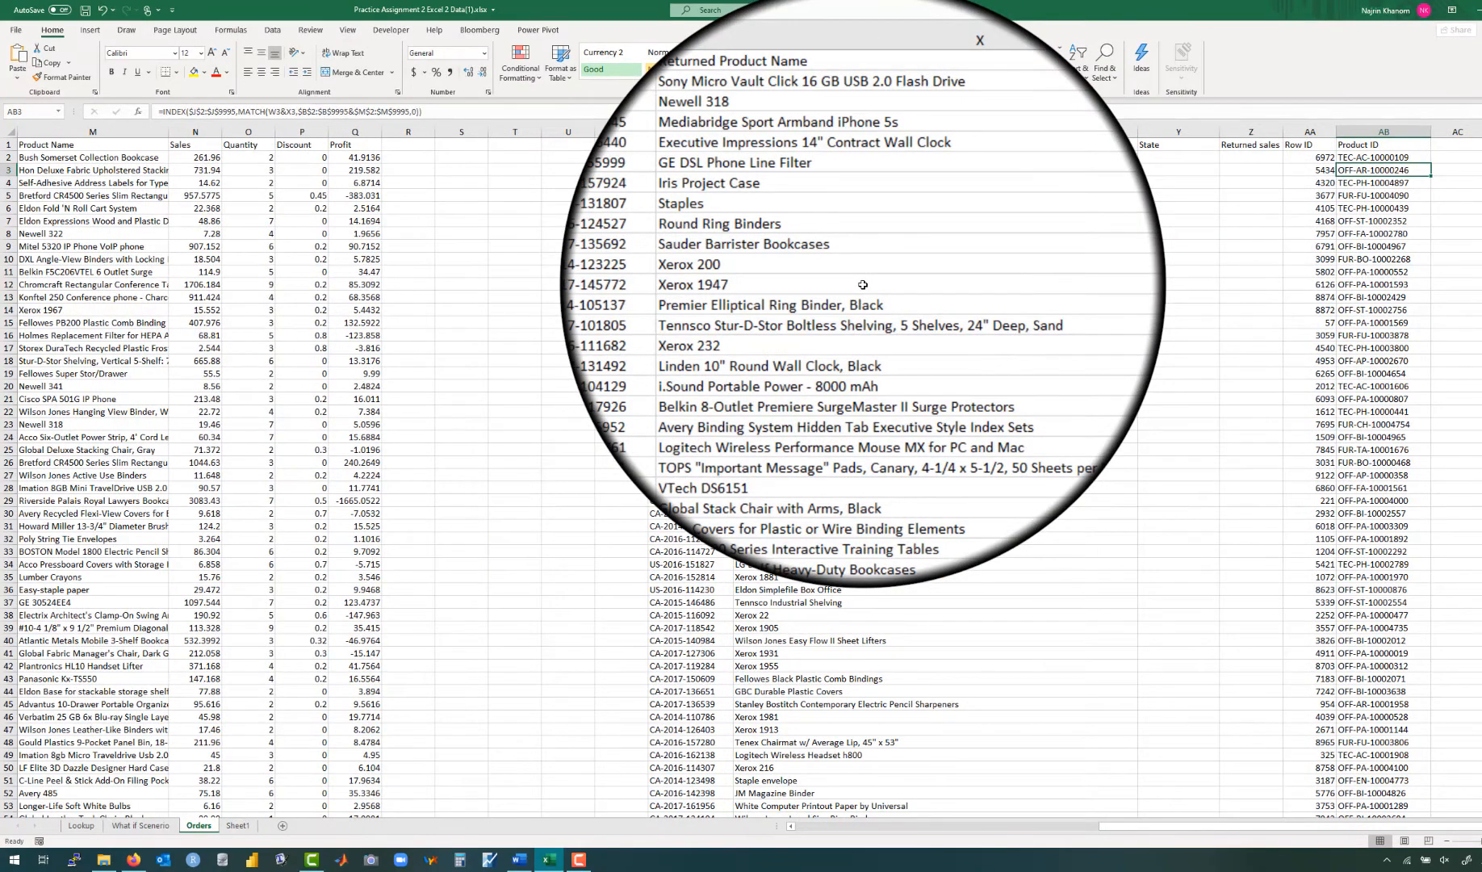
pyautogui.hscroll(-5, 863, 284)
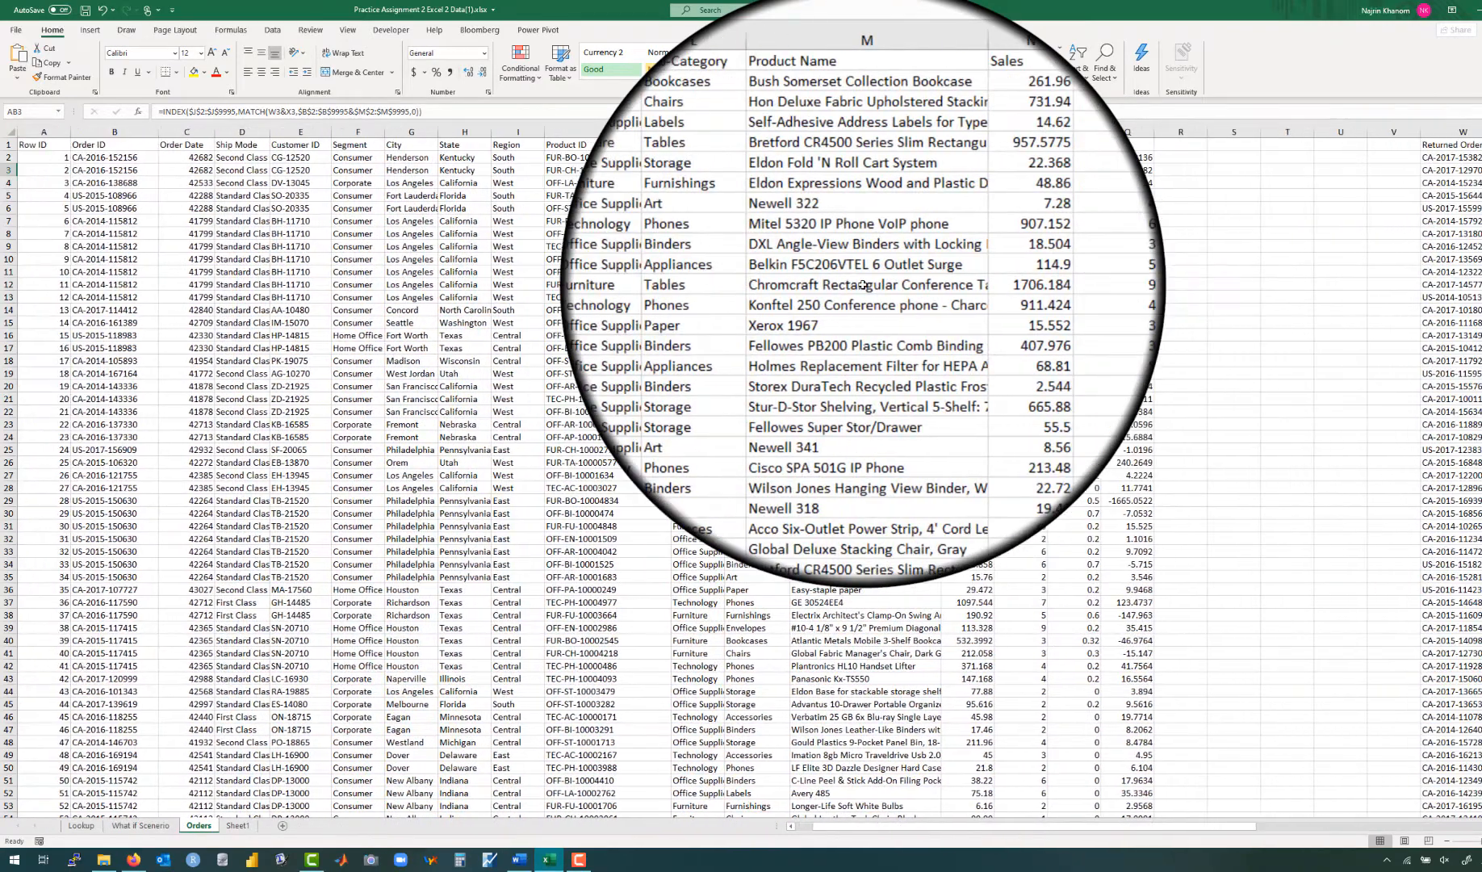
pyautogui.hscroll(5, 863, 284)
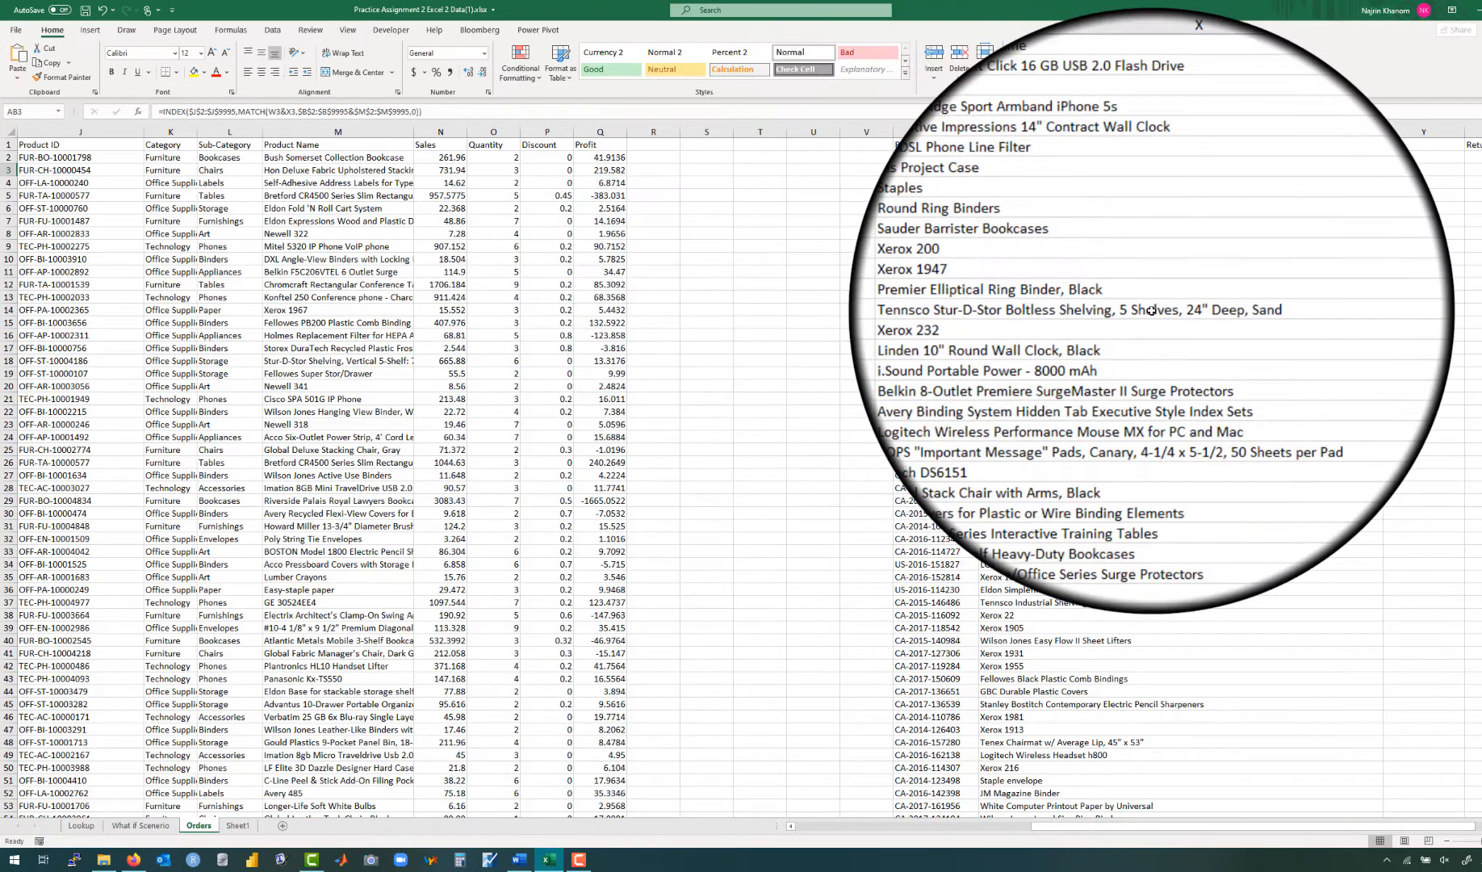
pyautogui.hscroll(3, 1211, 306)
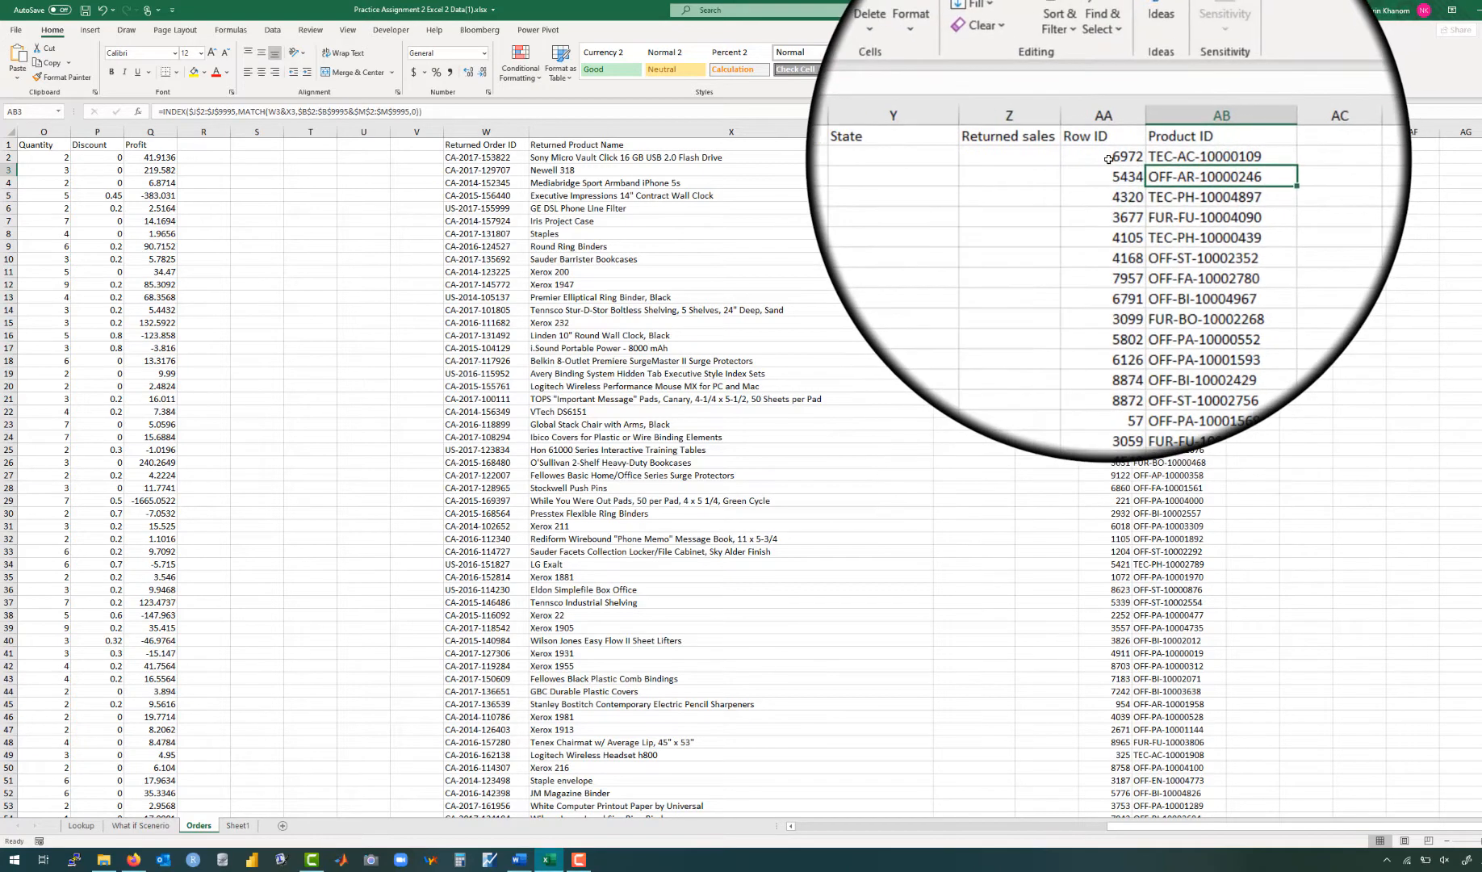
pyautogui.click(1108, 159)
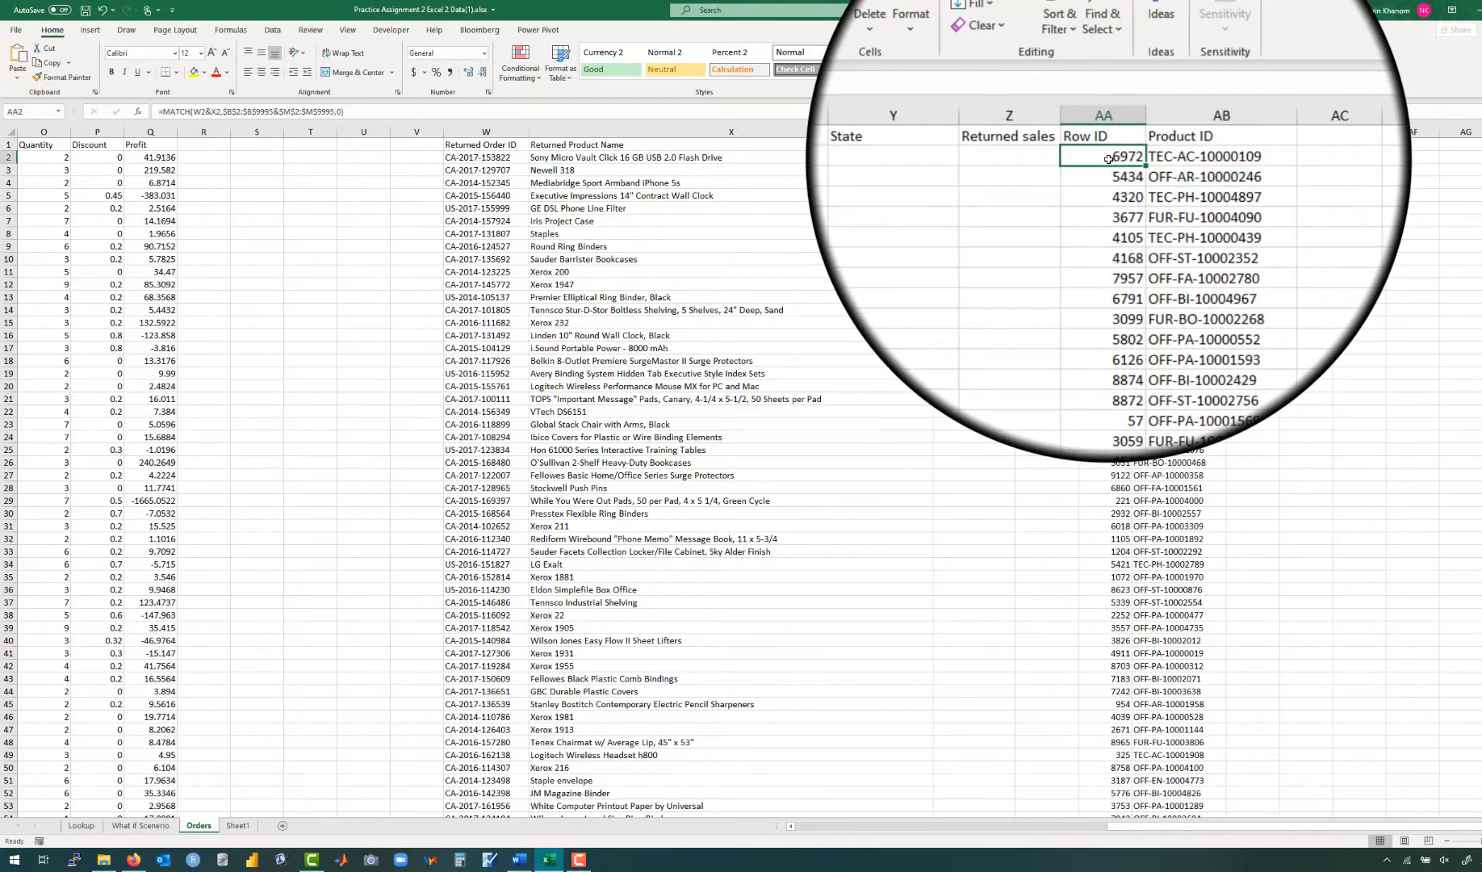
pyautogui.moveTo(1108, 159); pyautogui.dragTo(1181, 154)
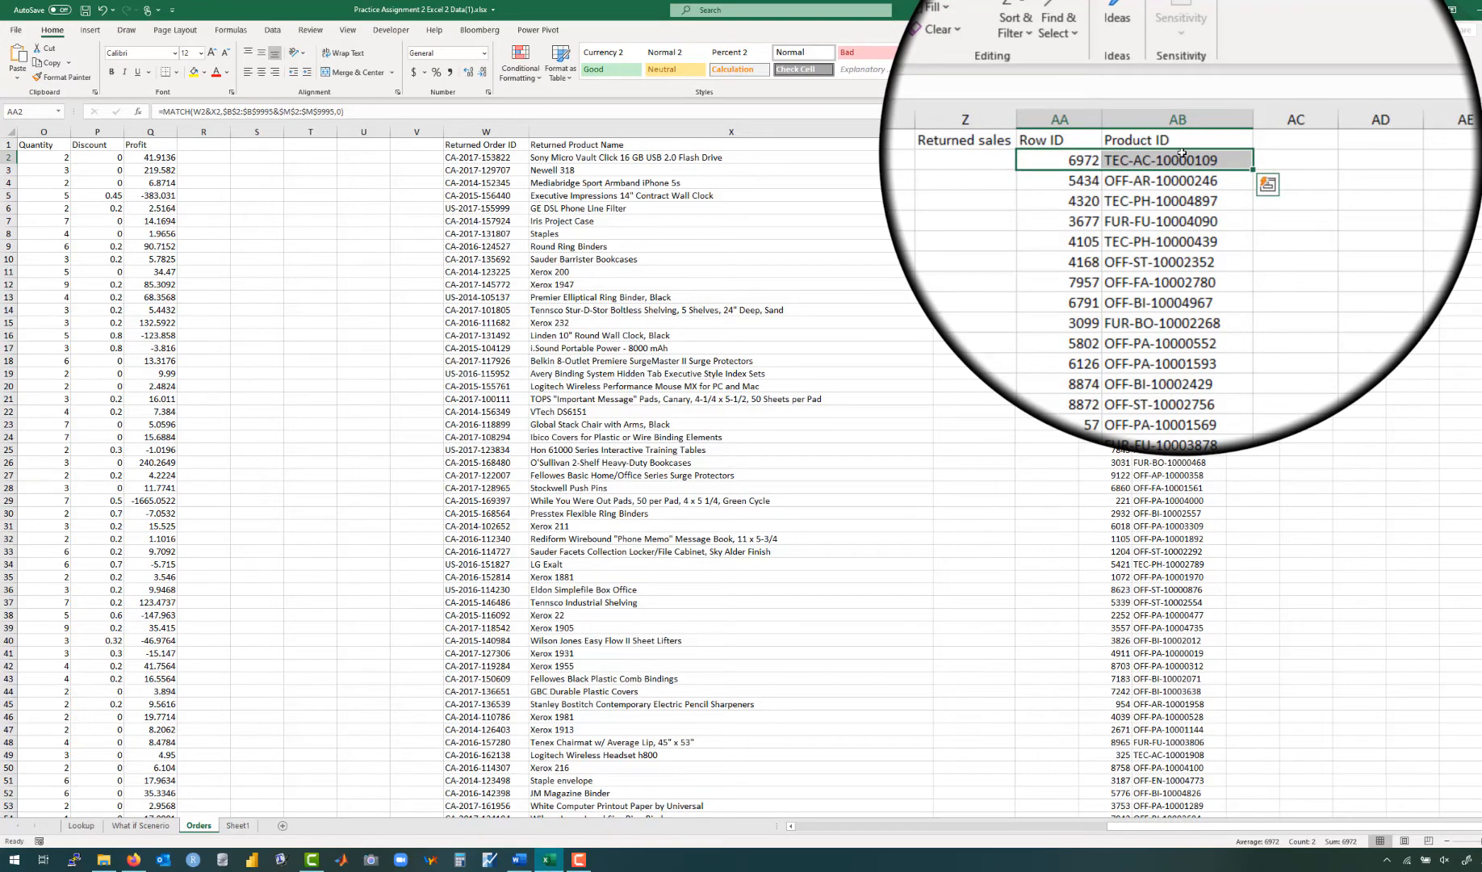
pyautogui.hotkey('ctrl', 'shift', 'Down')
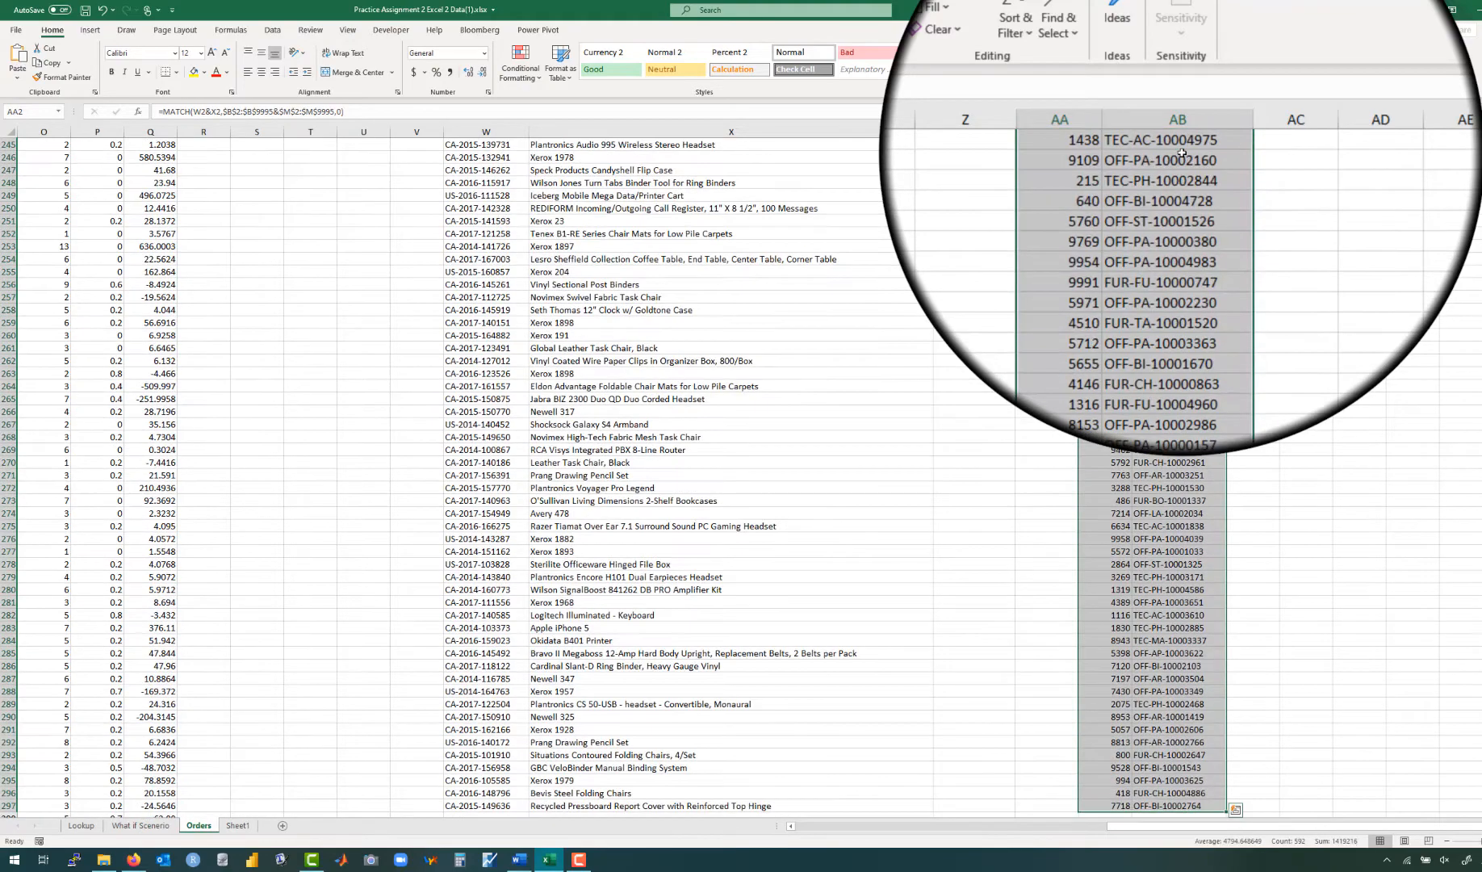
pyautogui.press('Delete')
pyautogui.scroll(20, 1181, 153)
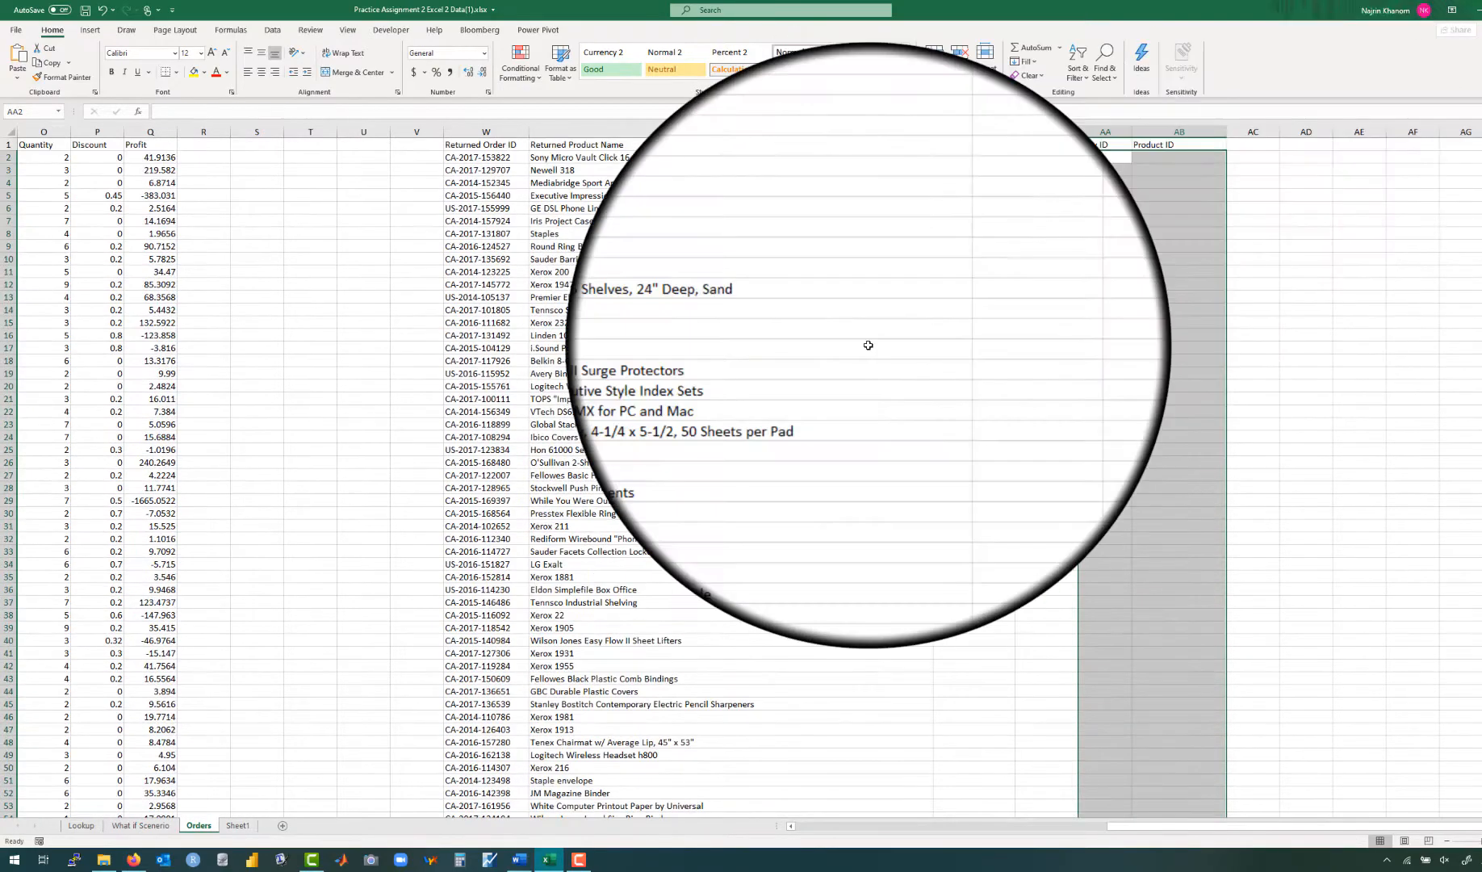
pyautogui.click(1099, 258)
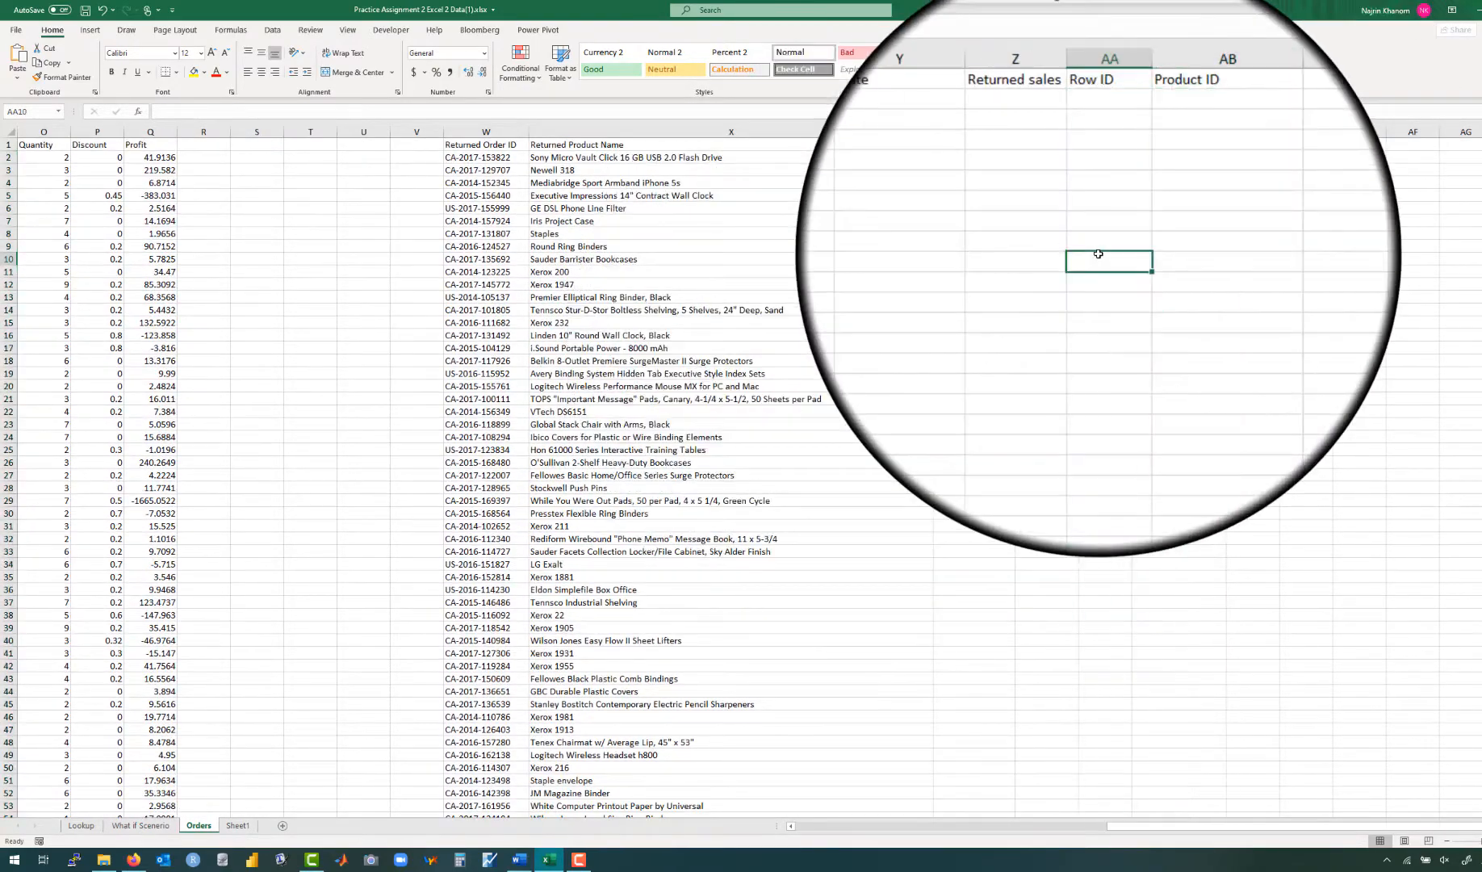
# Step: Start formatting the Orders data from A1 as a table with a blue Medium style
pyautogui.hscroll(-6, 616, 324)
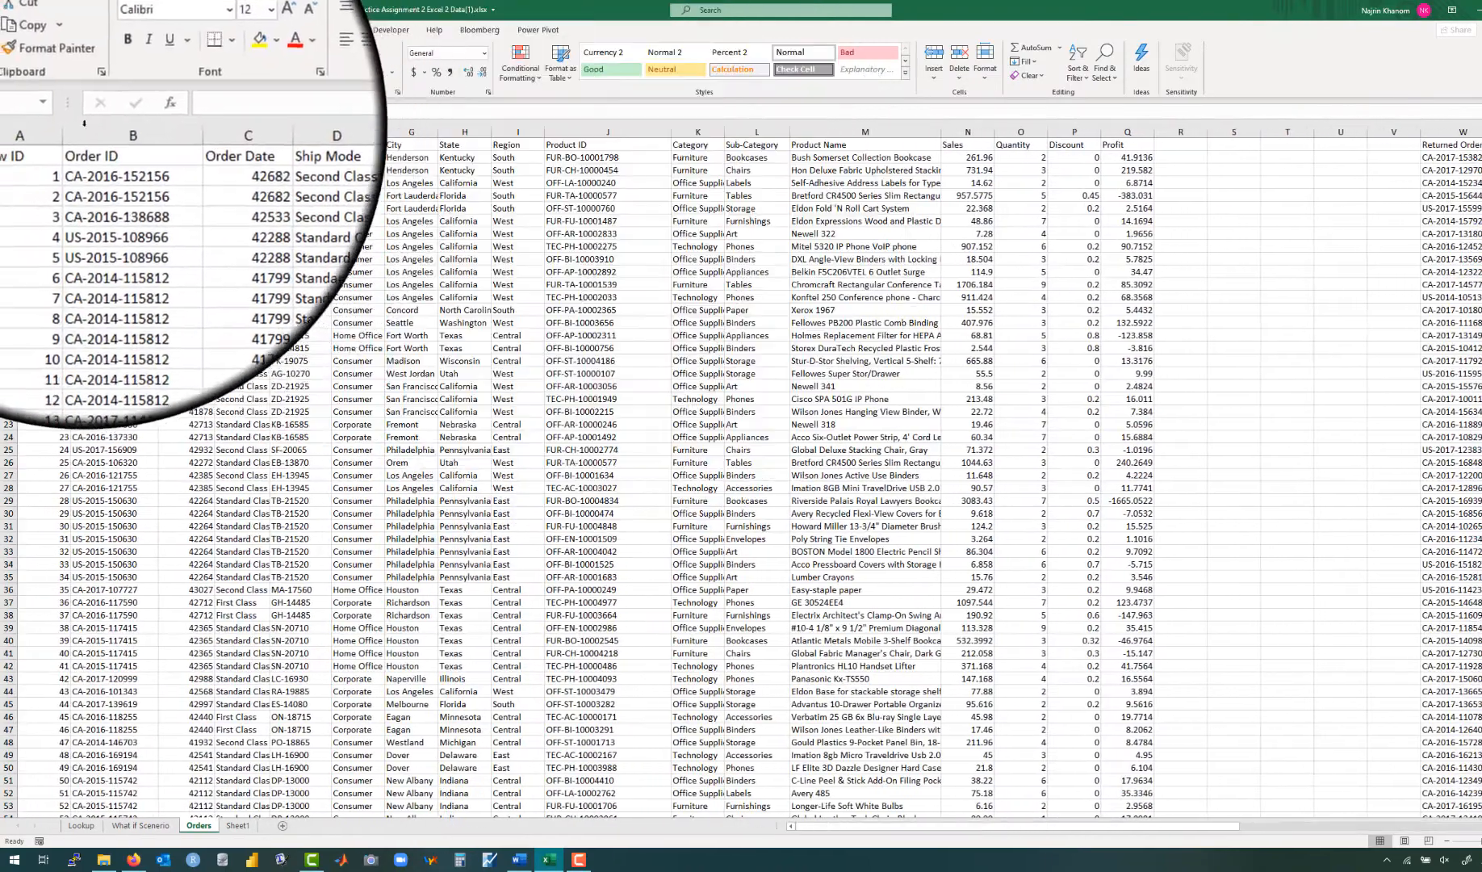
pyautogui.click(47, 145)
pyautogui.click(560, 65)
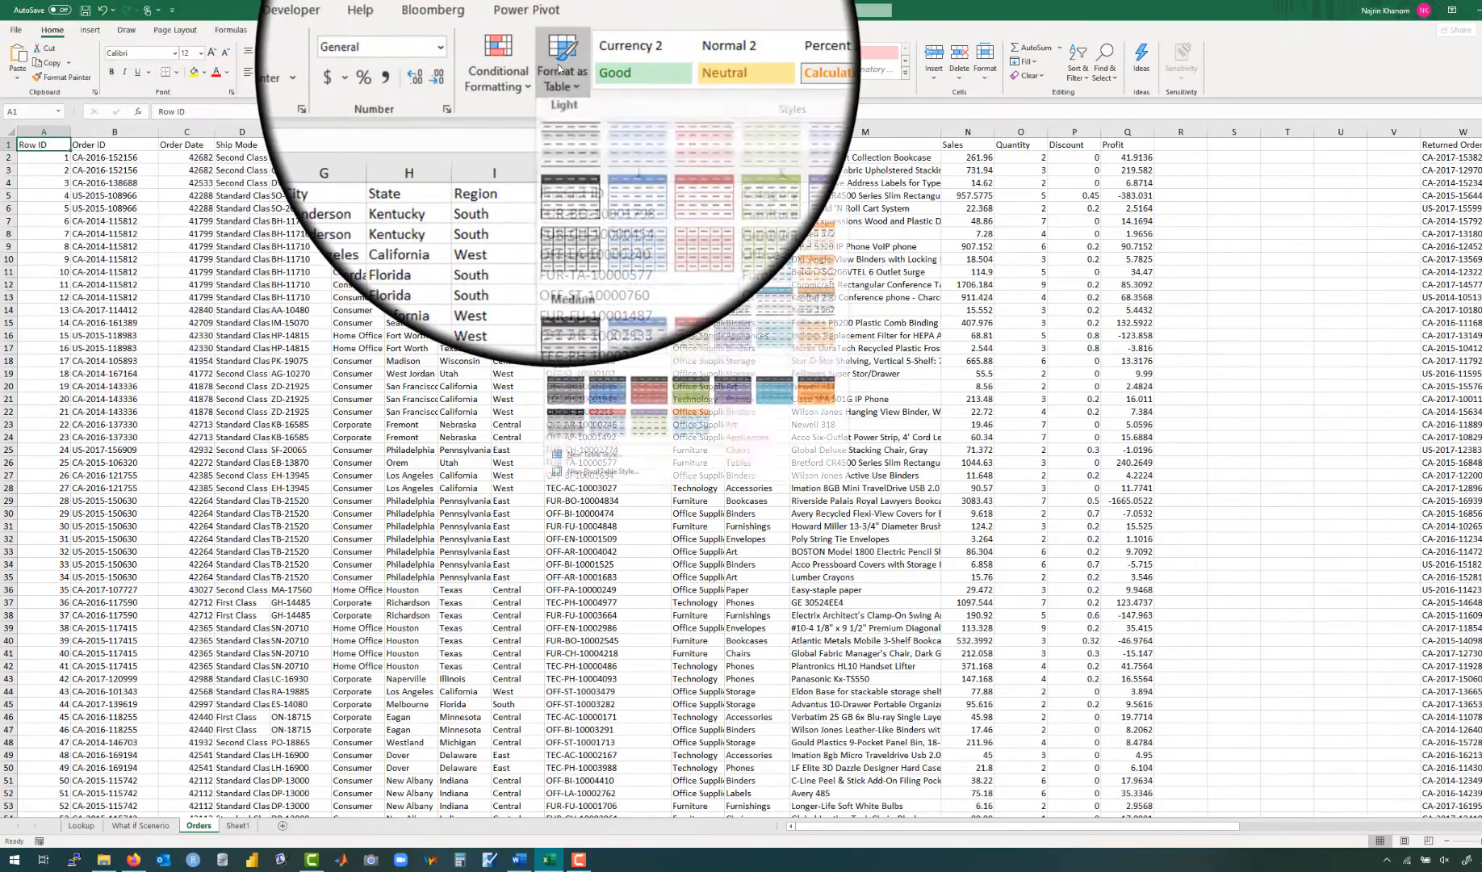
pyautogui.scroll(-3, 576, 118)
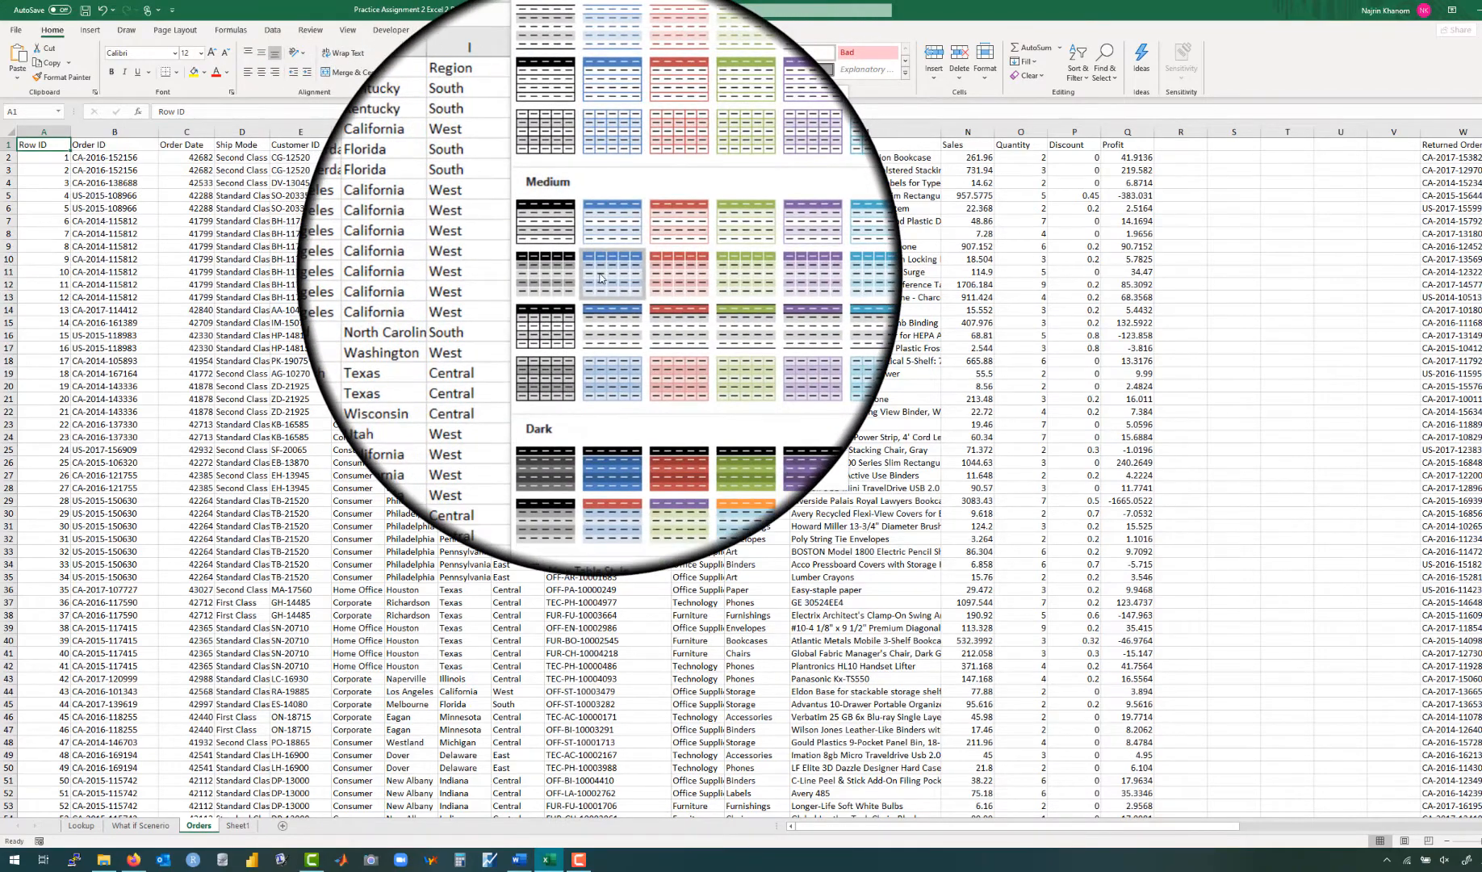
pyautogui.click(605, 275)
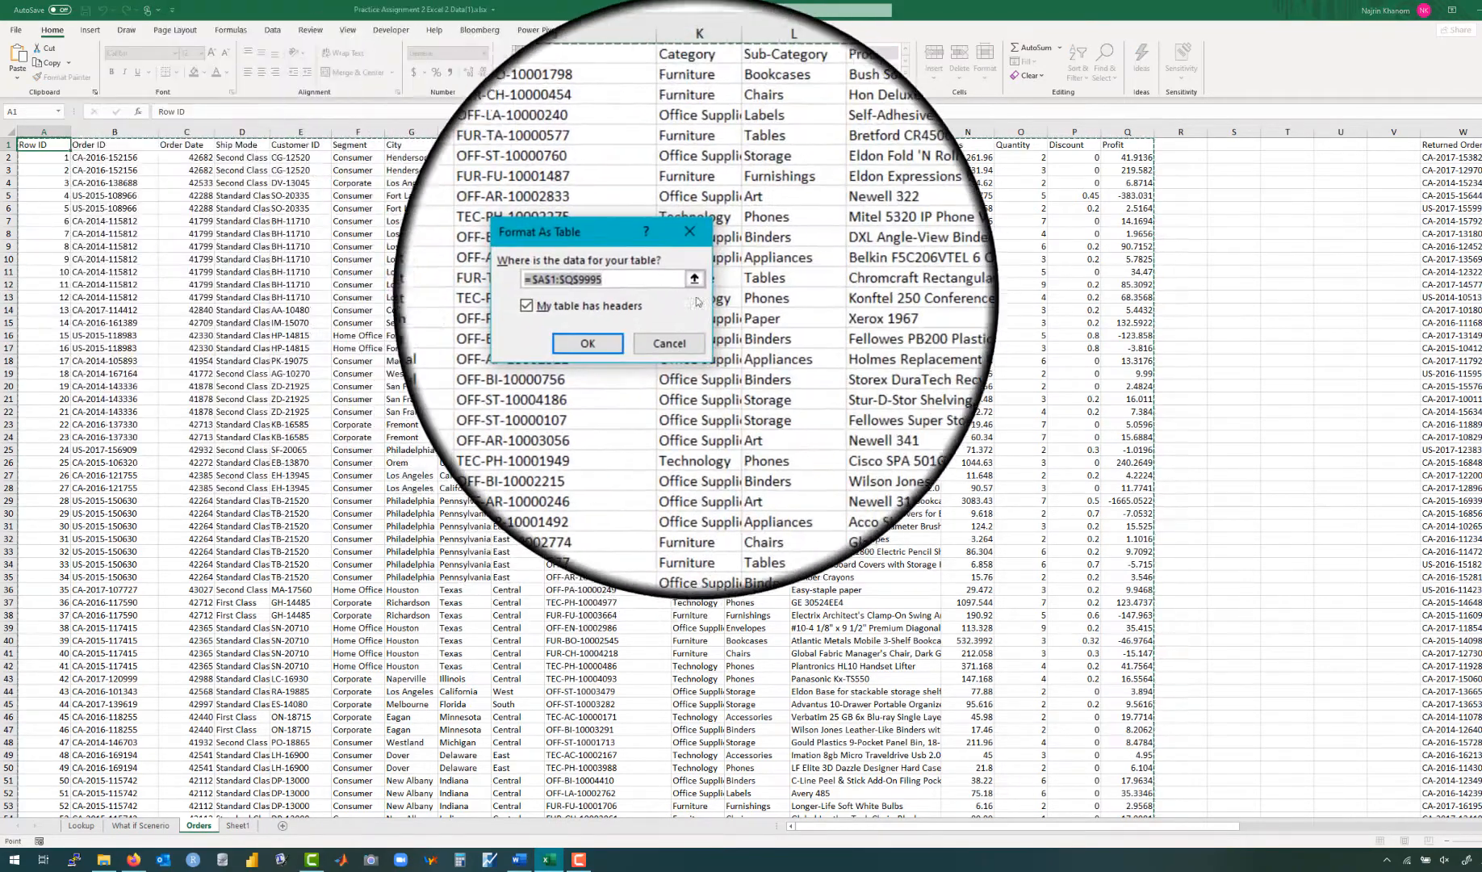
# Step: Reselect $A$1:$Q$9995 on the sheet as the data range for the new table
pyautogui.click(694, 287)
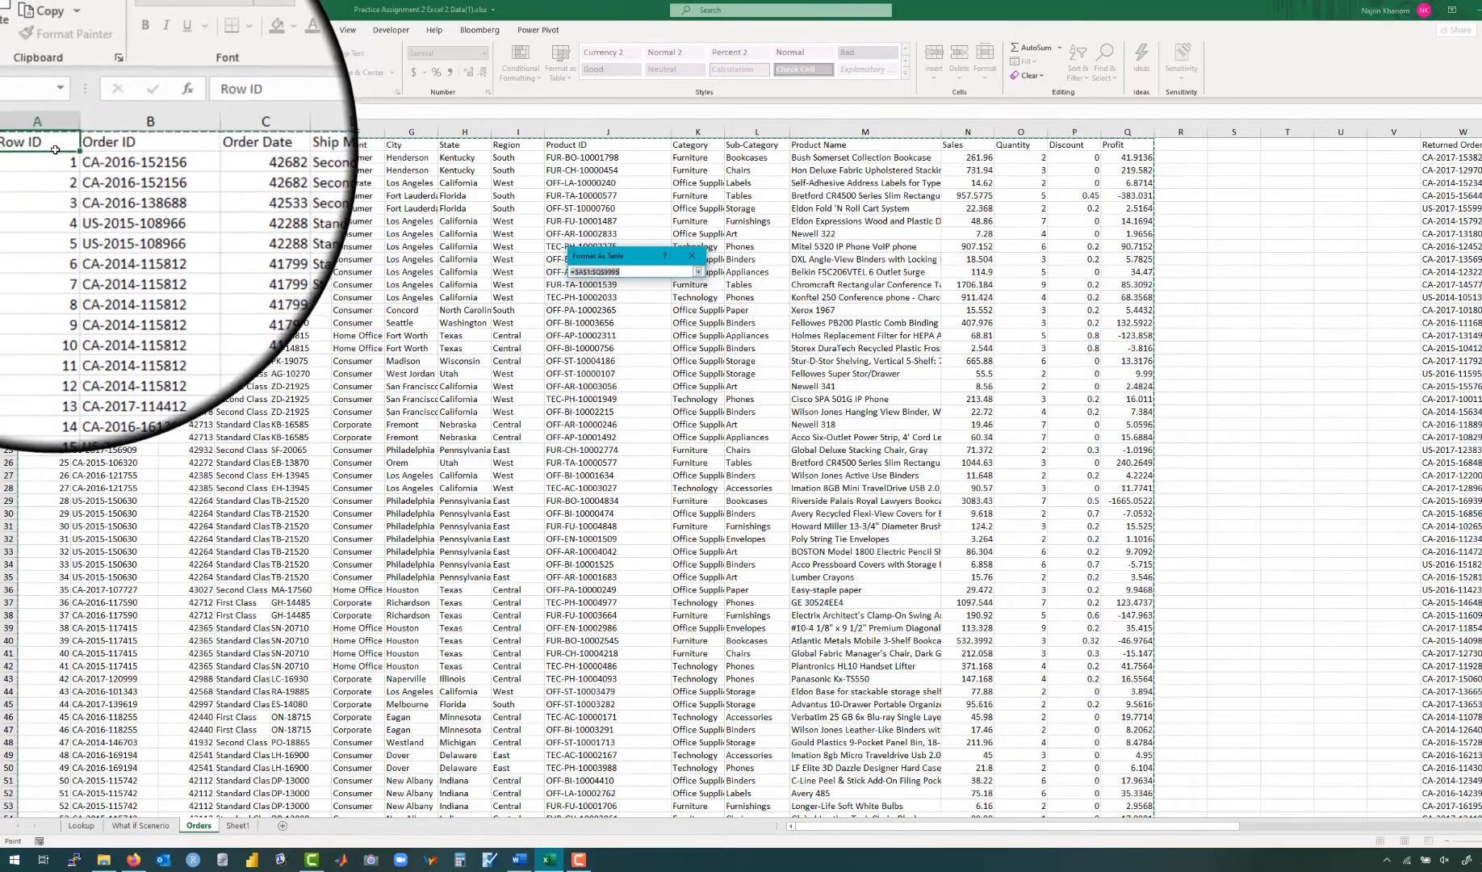
pyautogui.click(52, 145)
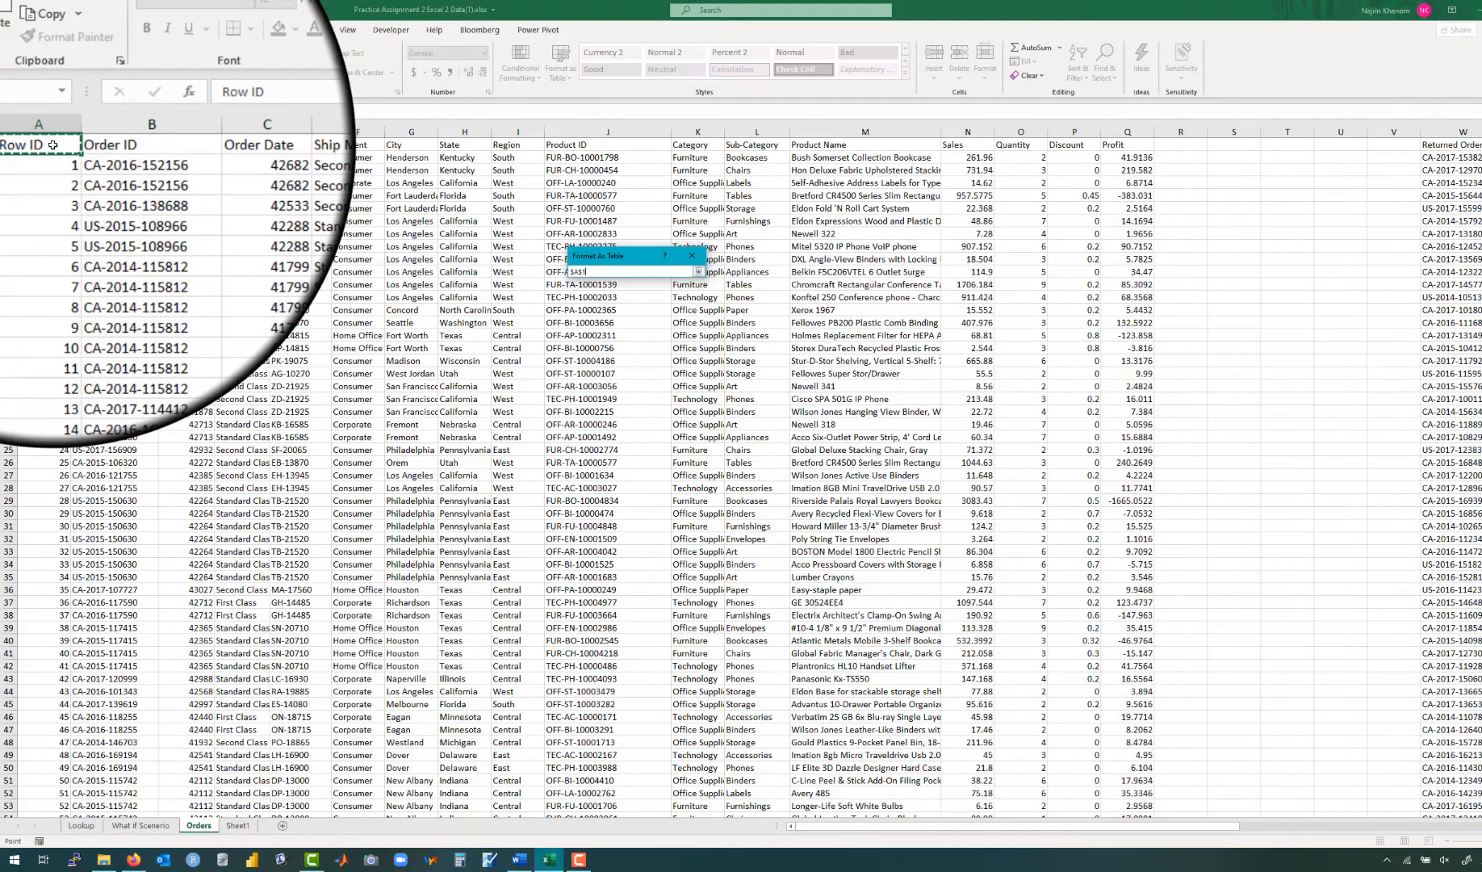
pyautogui.hotkey('ctrl', 'shift', 'Right')
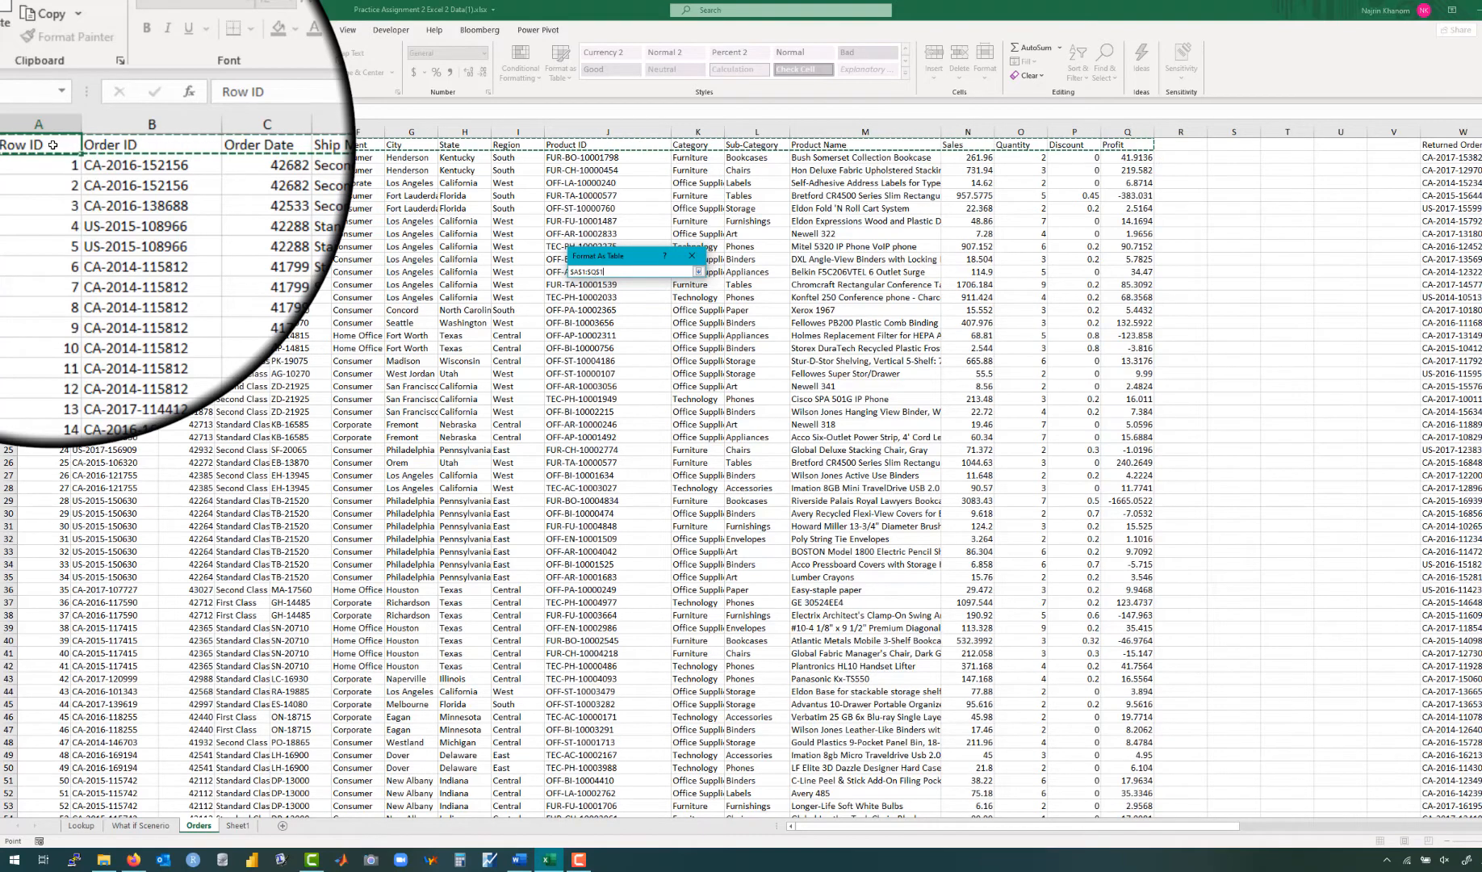
pyautogui.hotkey('ctrl', 'shift', 'Down')
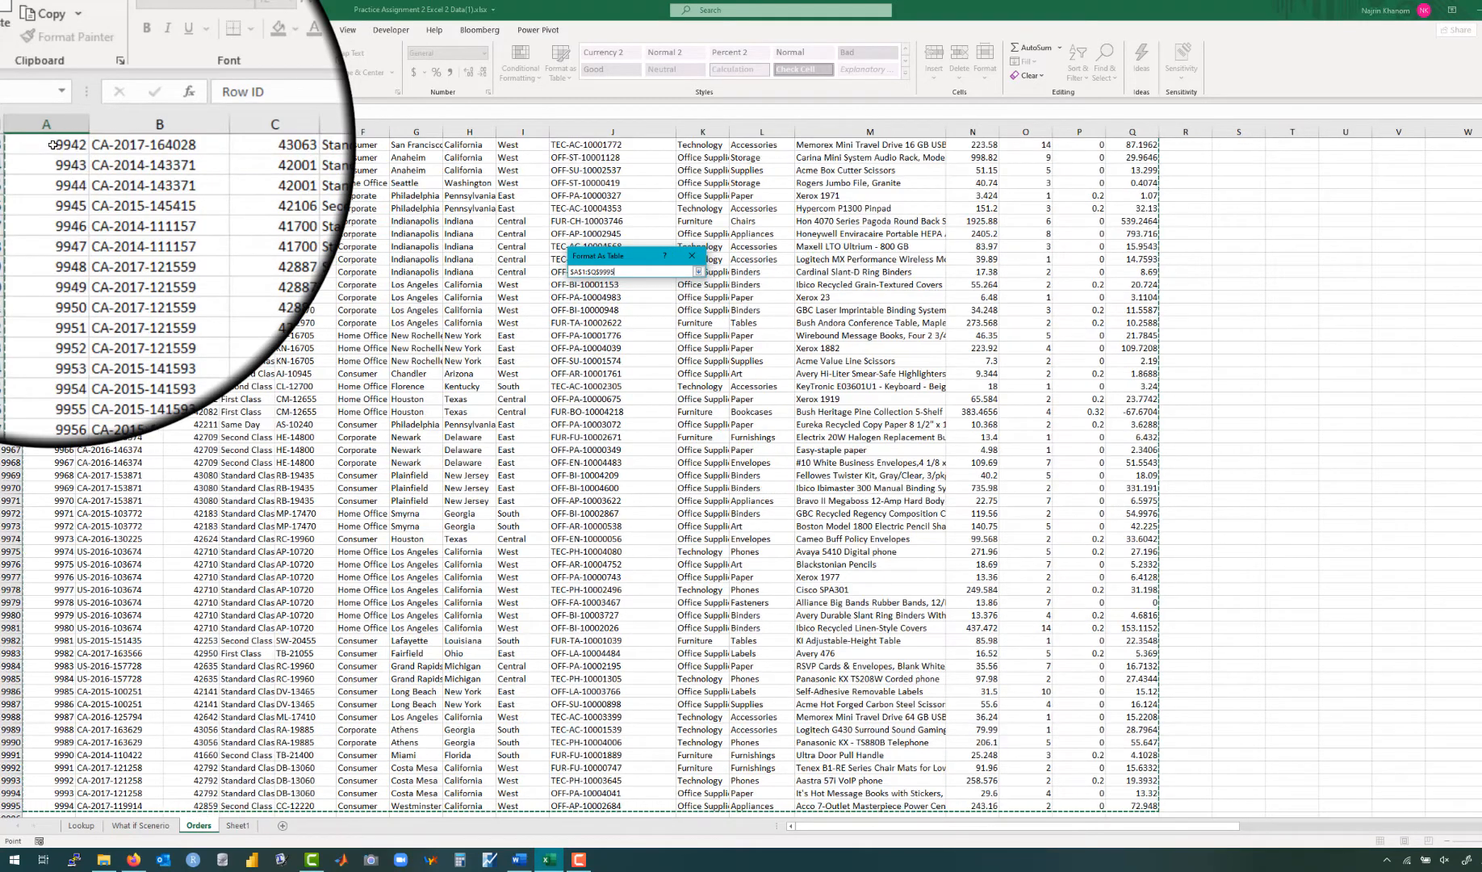
pyautogui.click(695, 273)
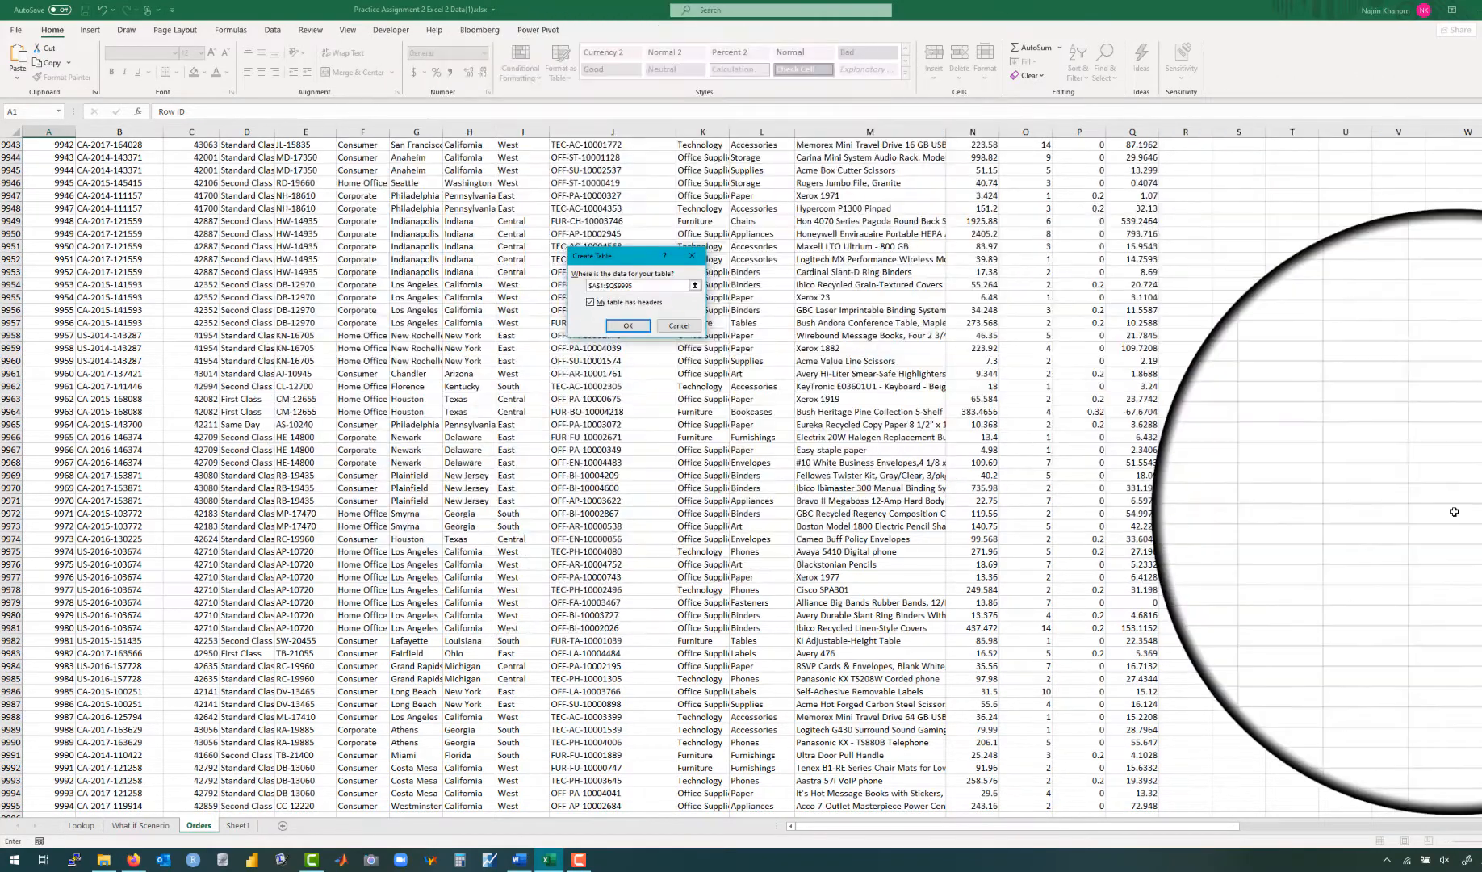
# Step: Create the table with headers from the selected order data and name it Orders
pyautogui.moveTo(1481, 799); pyautogui.dragTo(1480, 119)
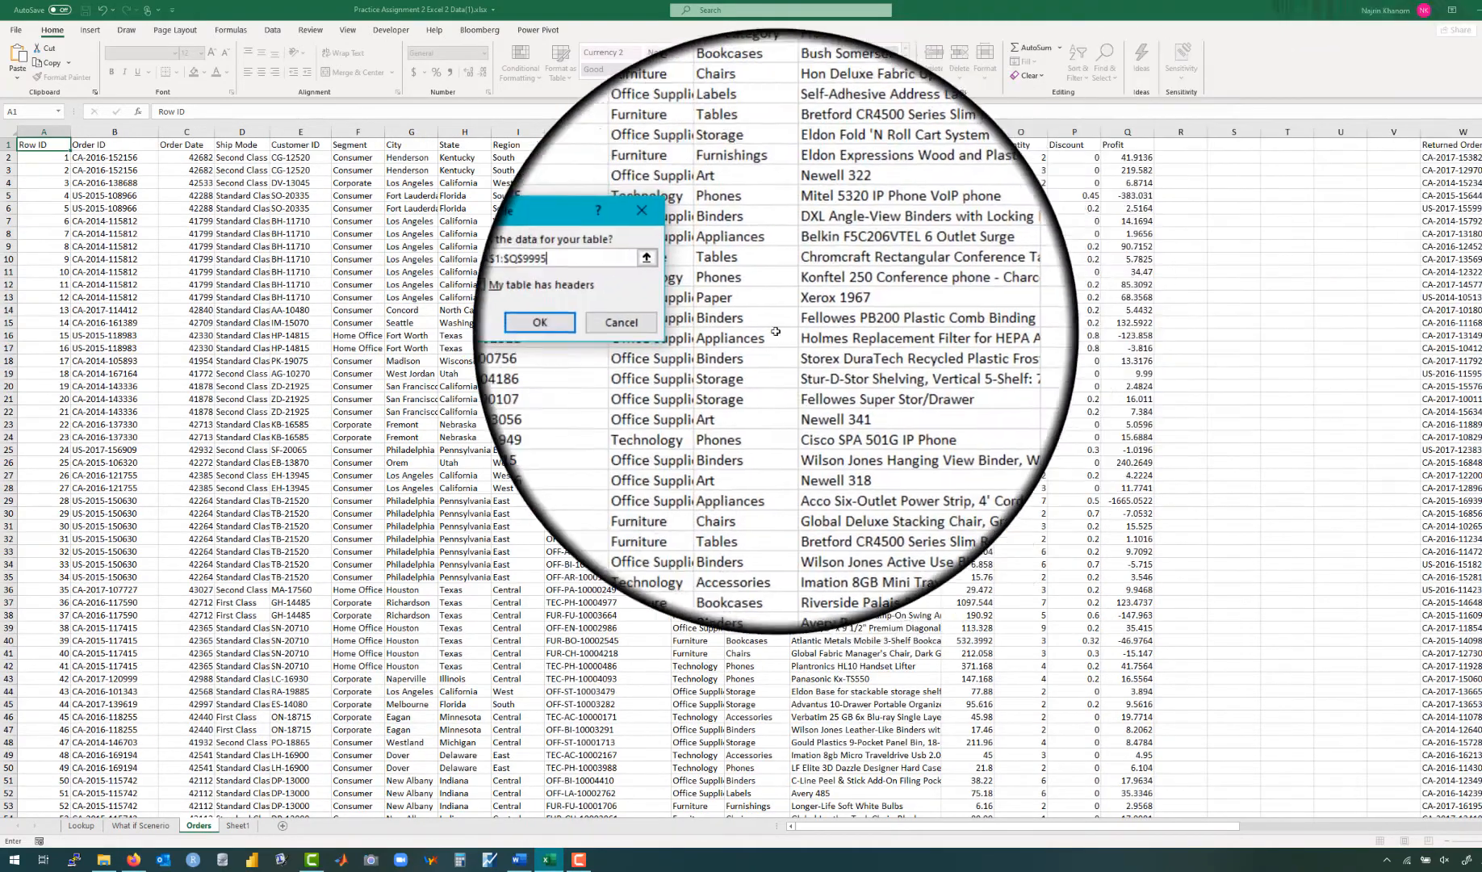
pyautogui.click(628, 327)
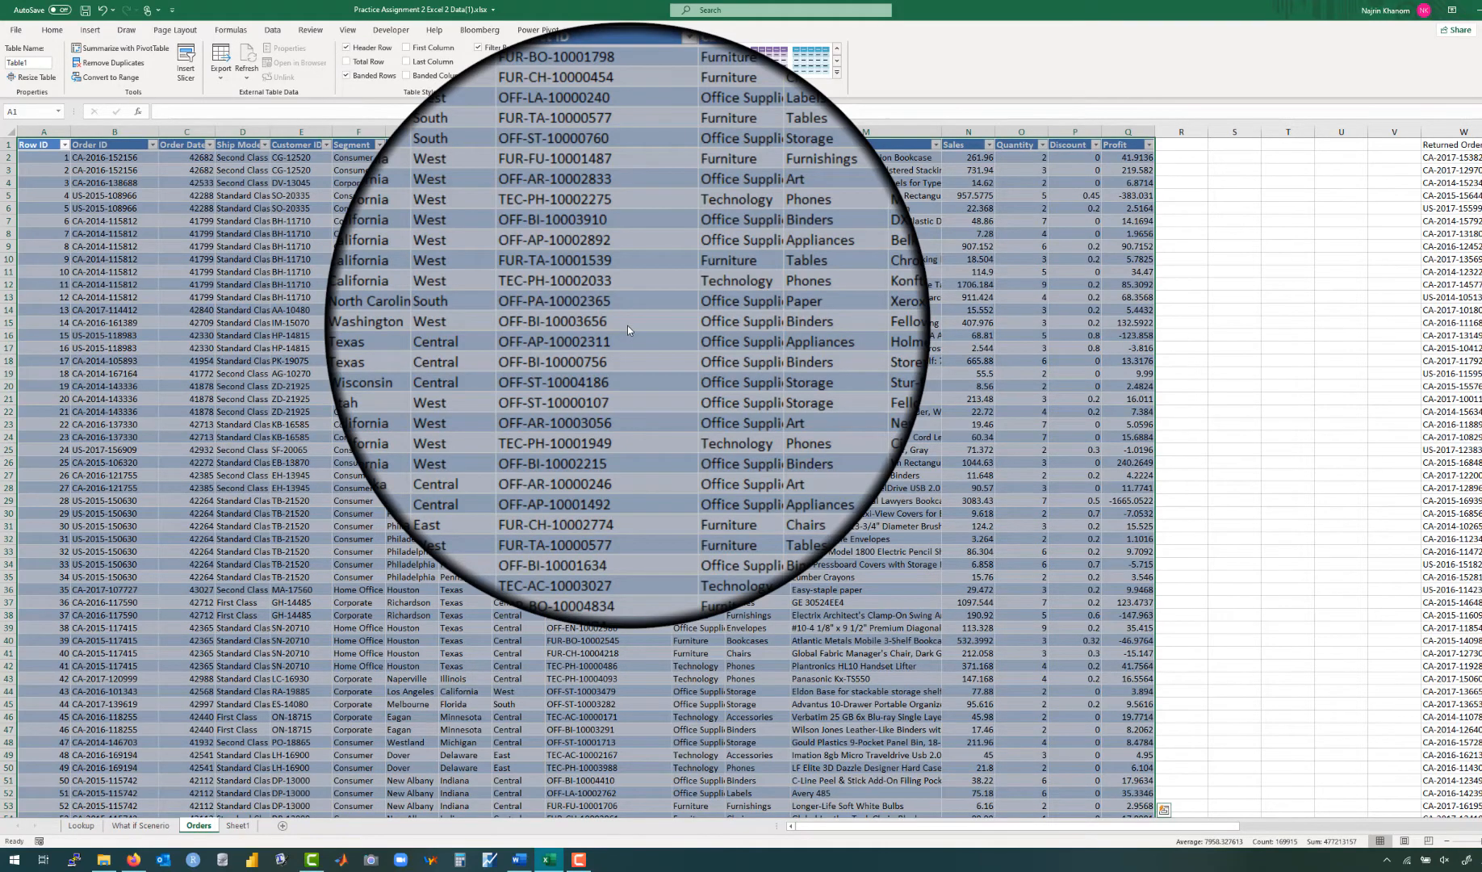
pyautogui.click(29, 63)
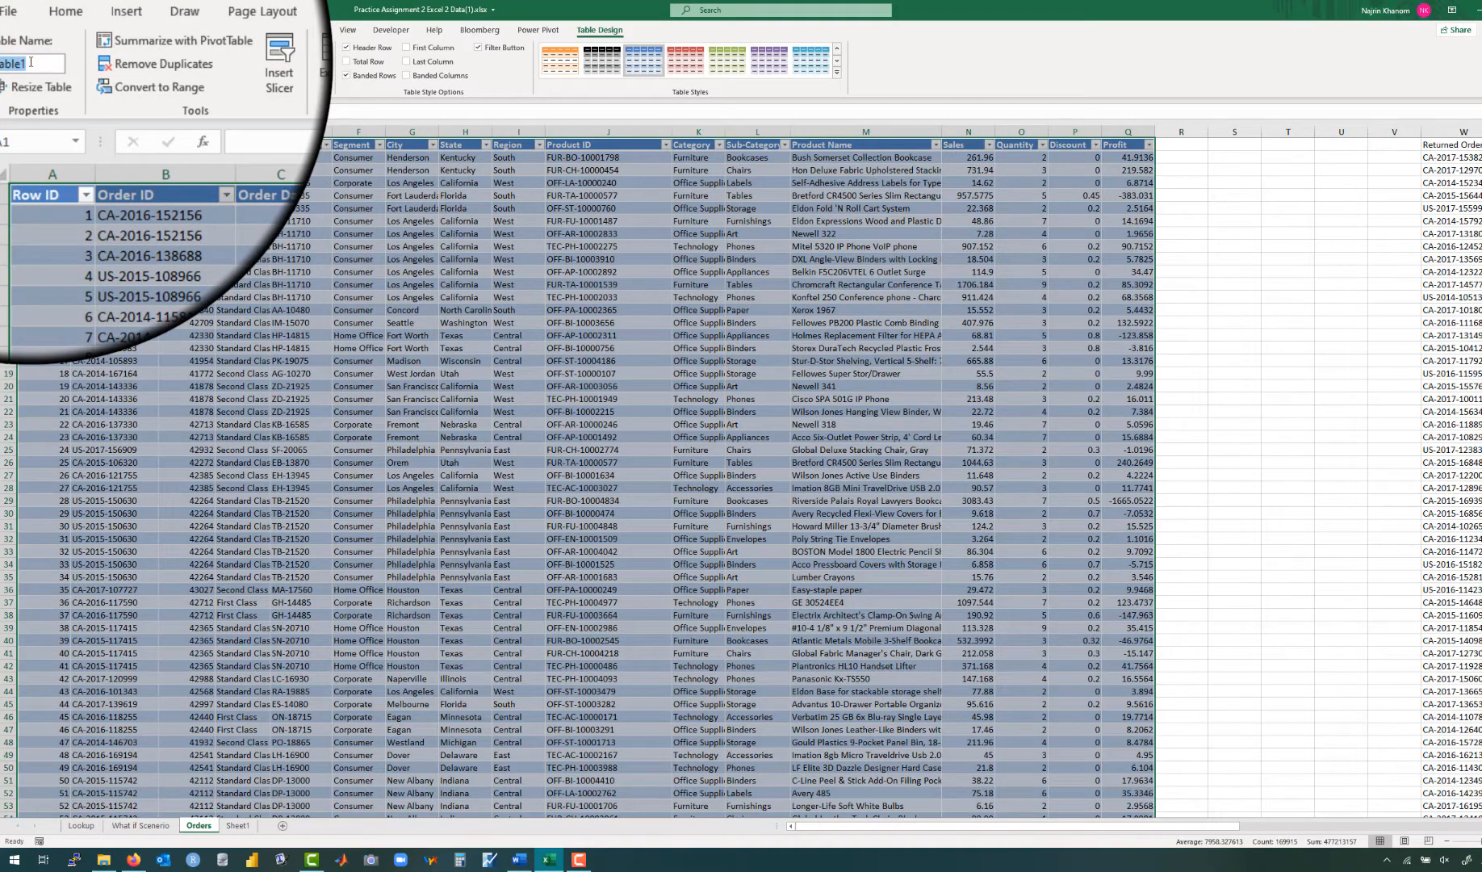
pyautogui.press('BackSpace')
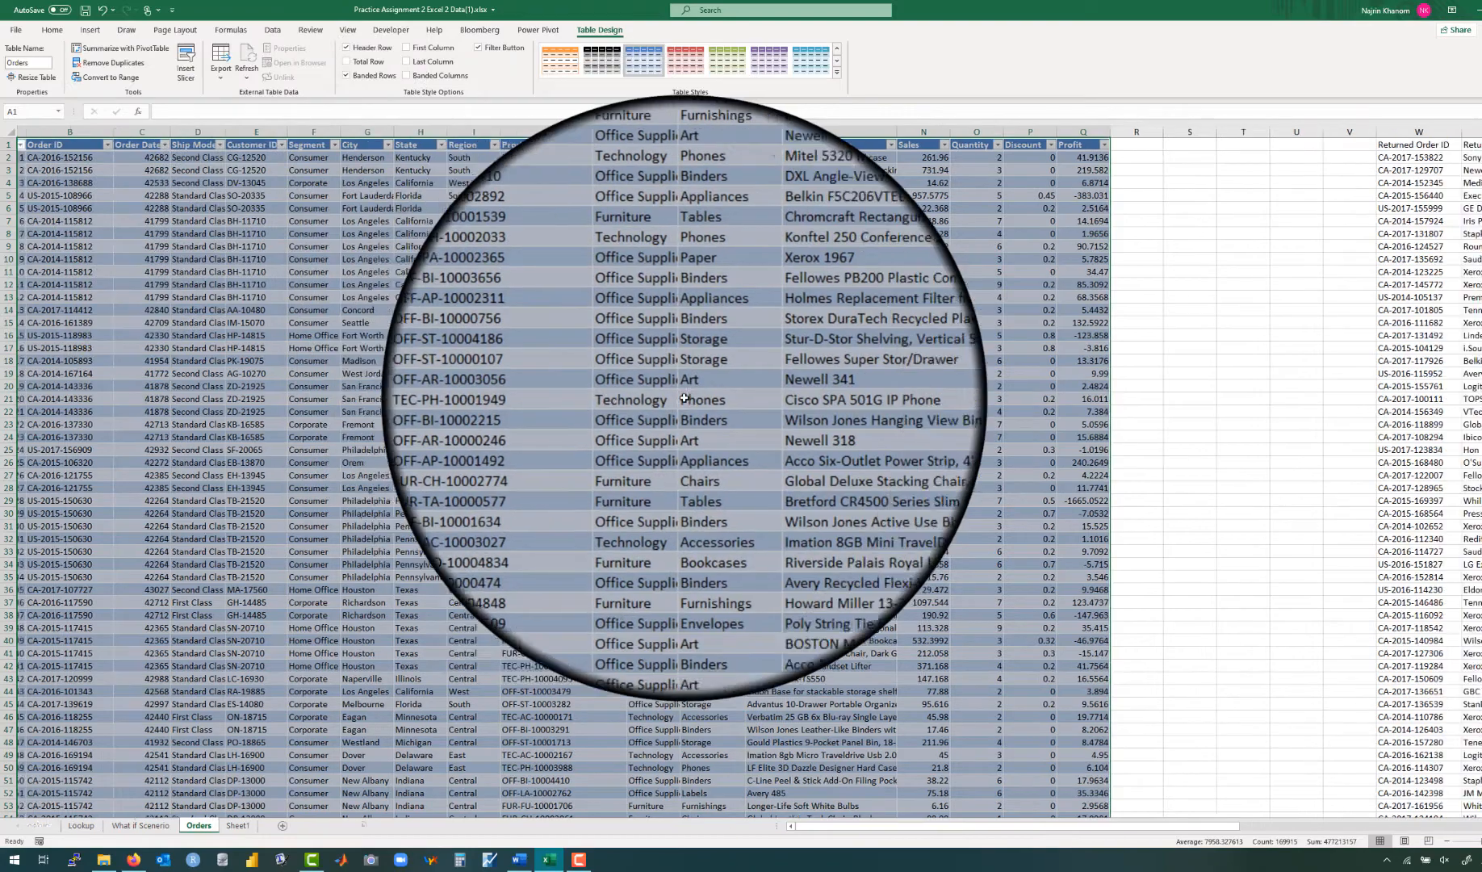
# Step: Start formatting the returned-orders data from W1 as a table with a blue Medium style
pyautogui.hscroll(5, 644, 358)
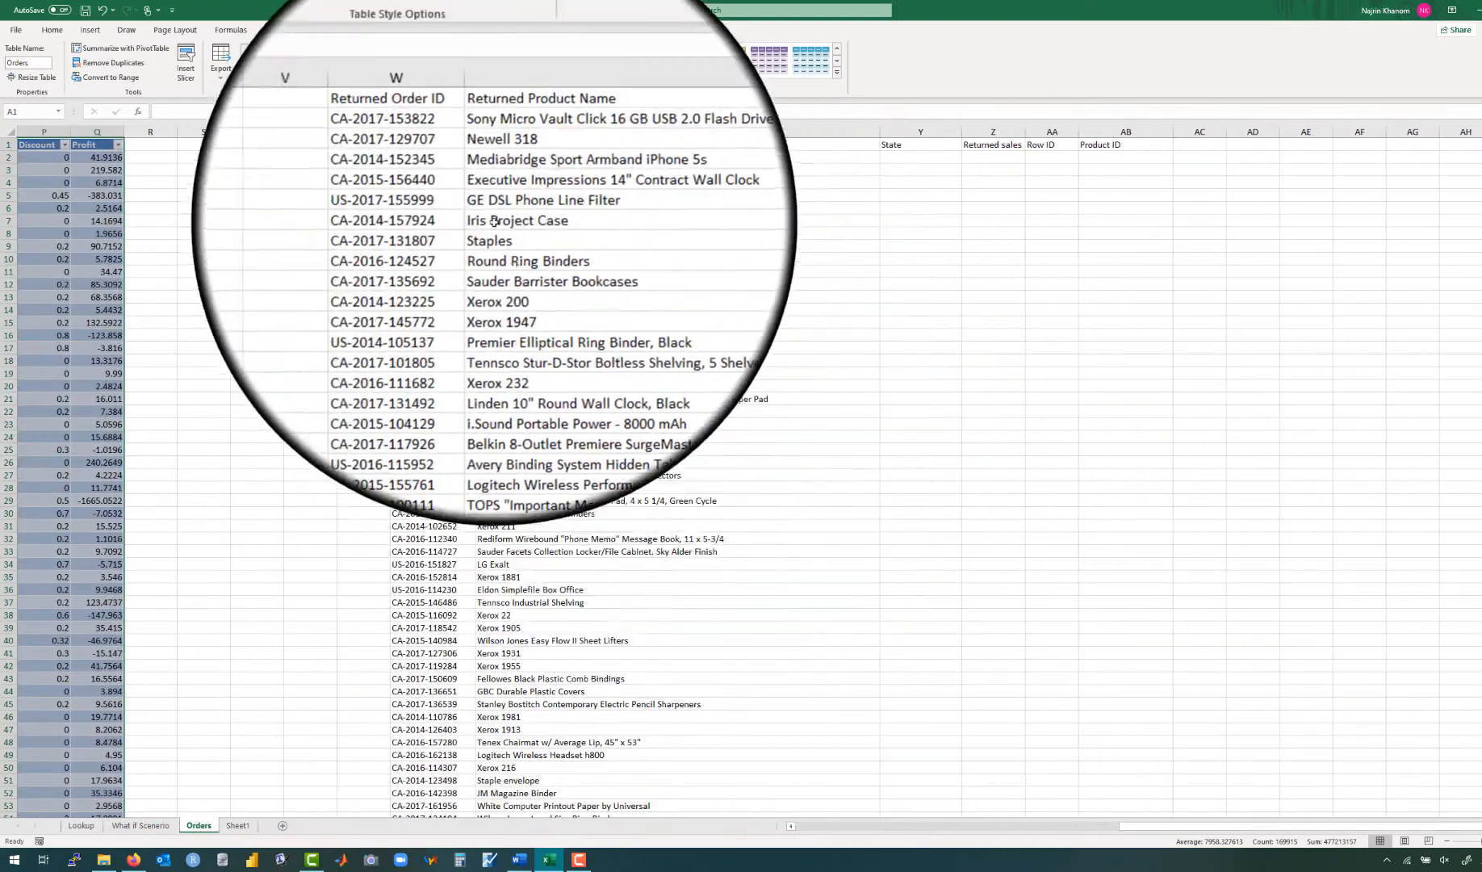
pyautogui.click(433, 146)
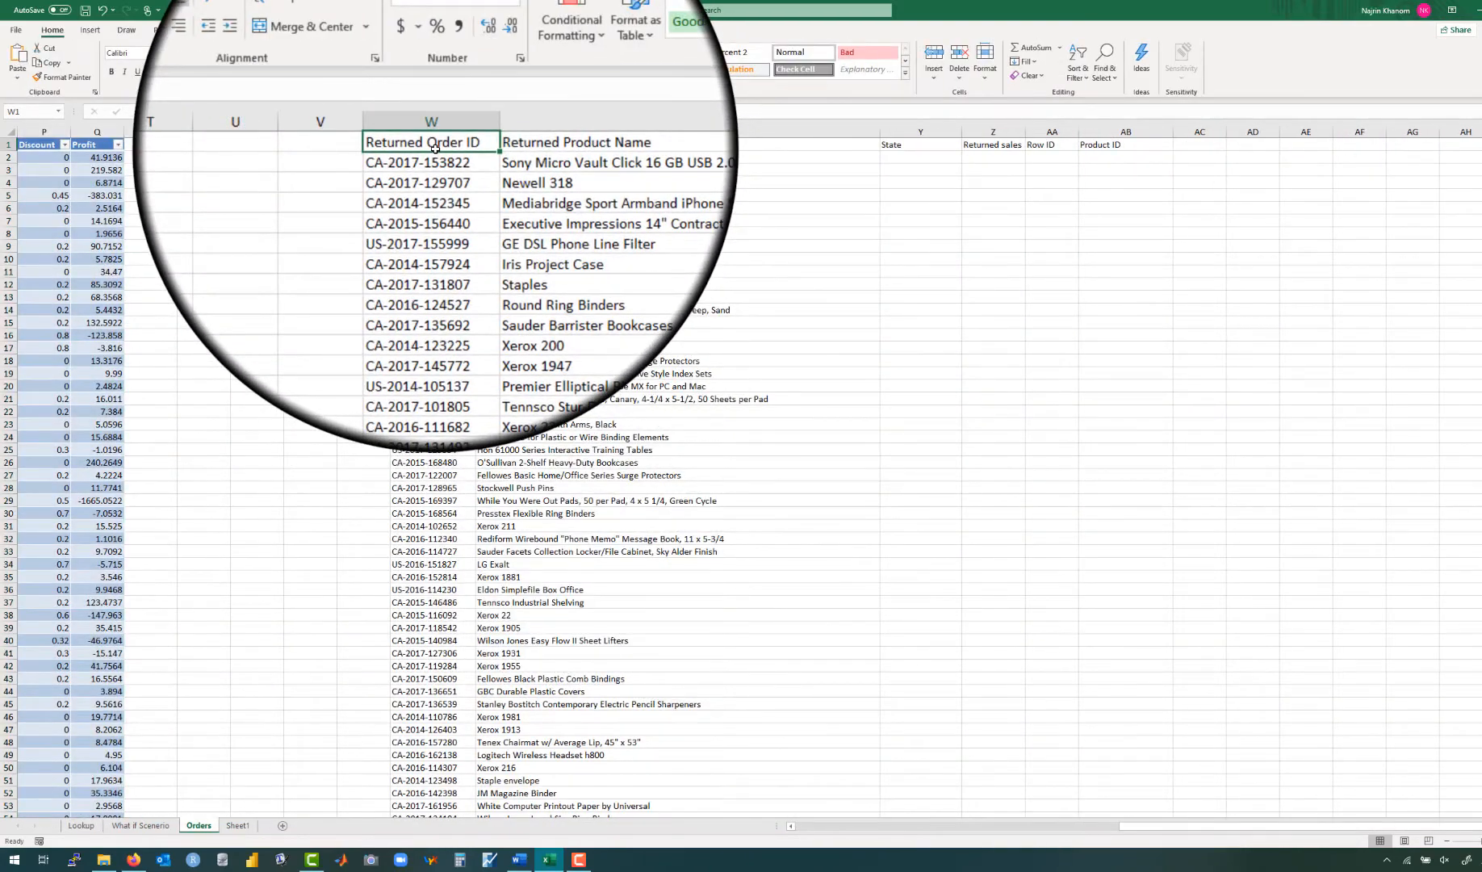
pyautogui.click(555, 81)
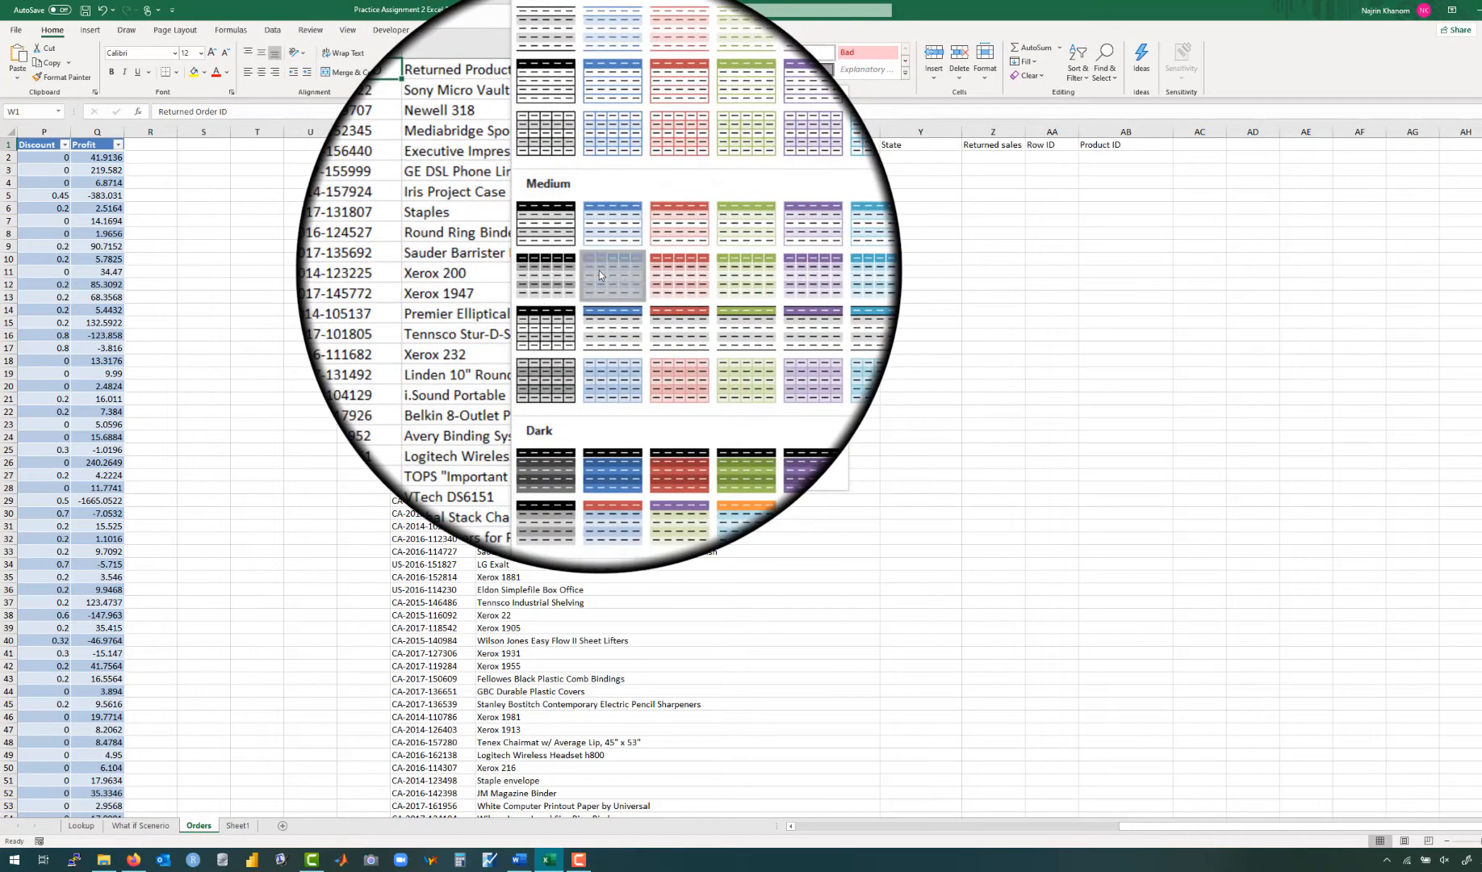
pyautogui.click(601, 275)
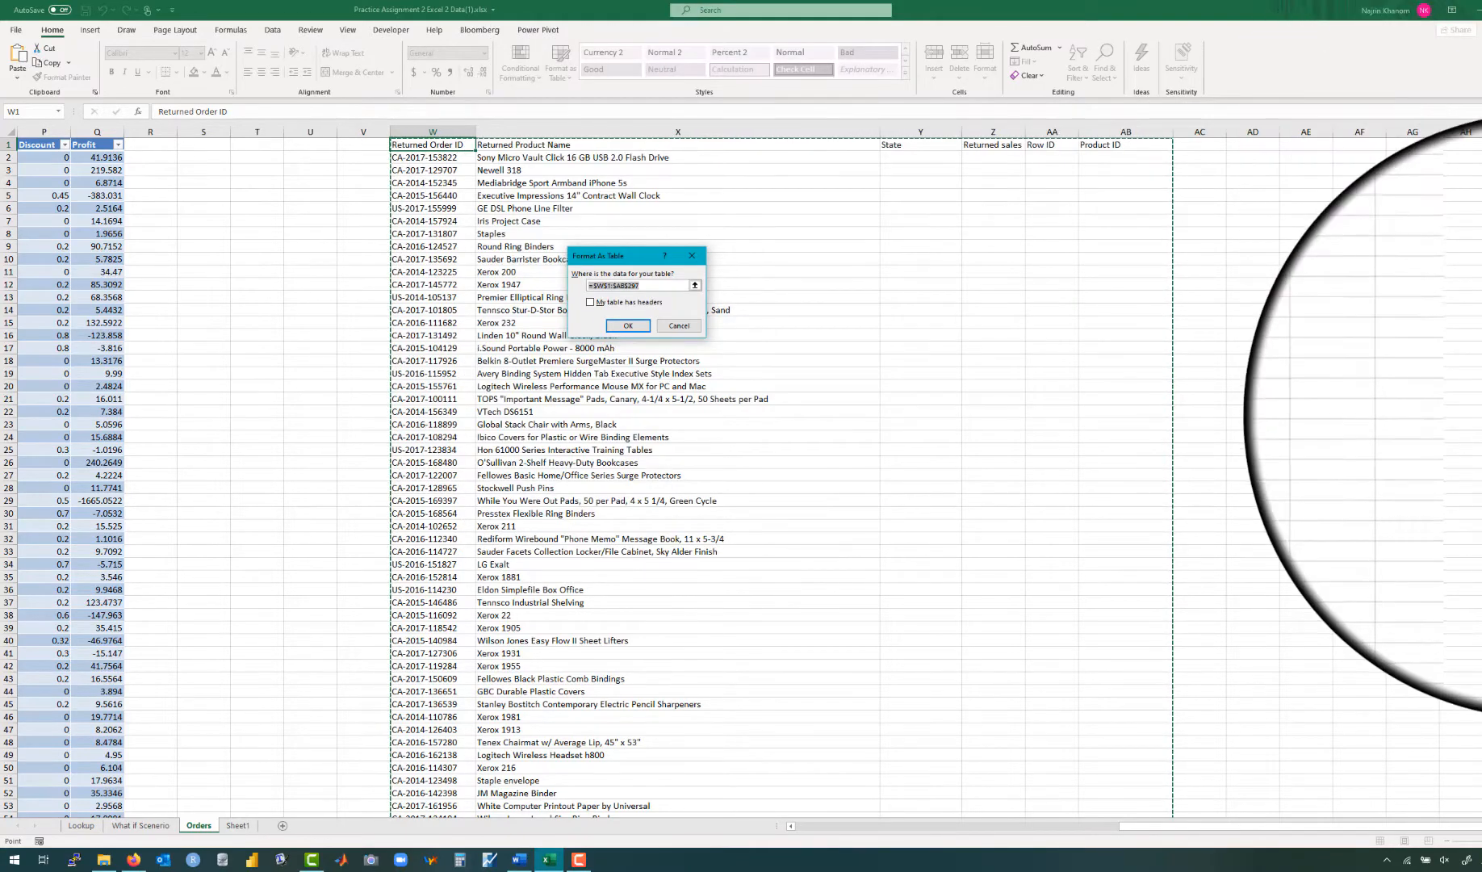
# Step: Reselect $W$1:$AB$297 as the table range, mark it as having headers, and create the table
pyautogui.moveTo(1481, 415); pyautogui.dragTo(1481, 96)
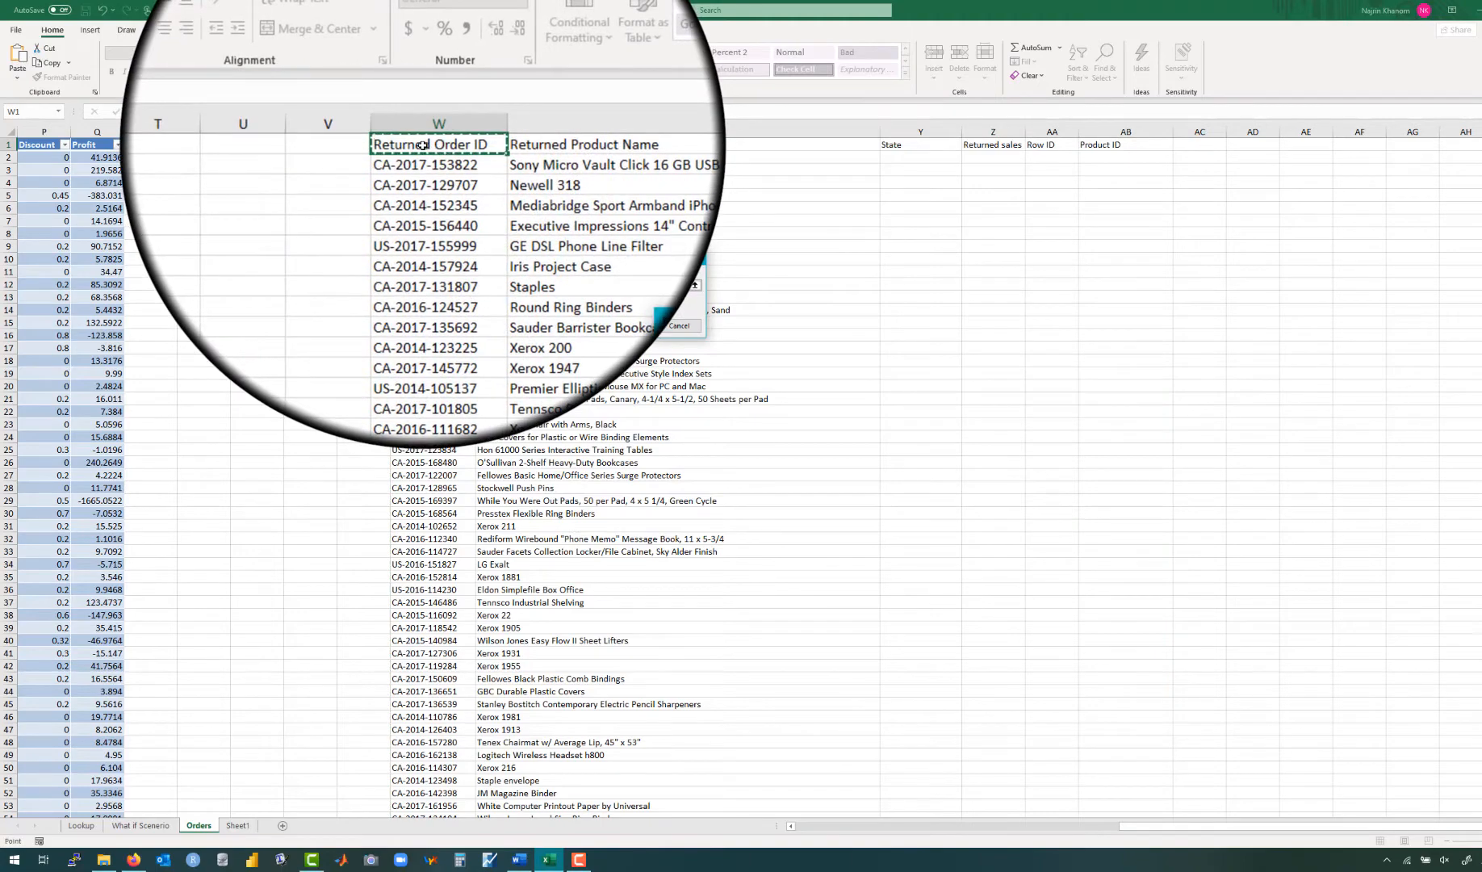
pyautogui.hotkey('ctrl', 'shift', 'Right')
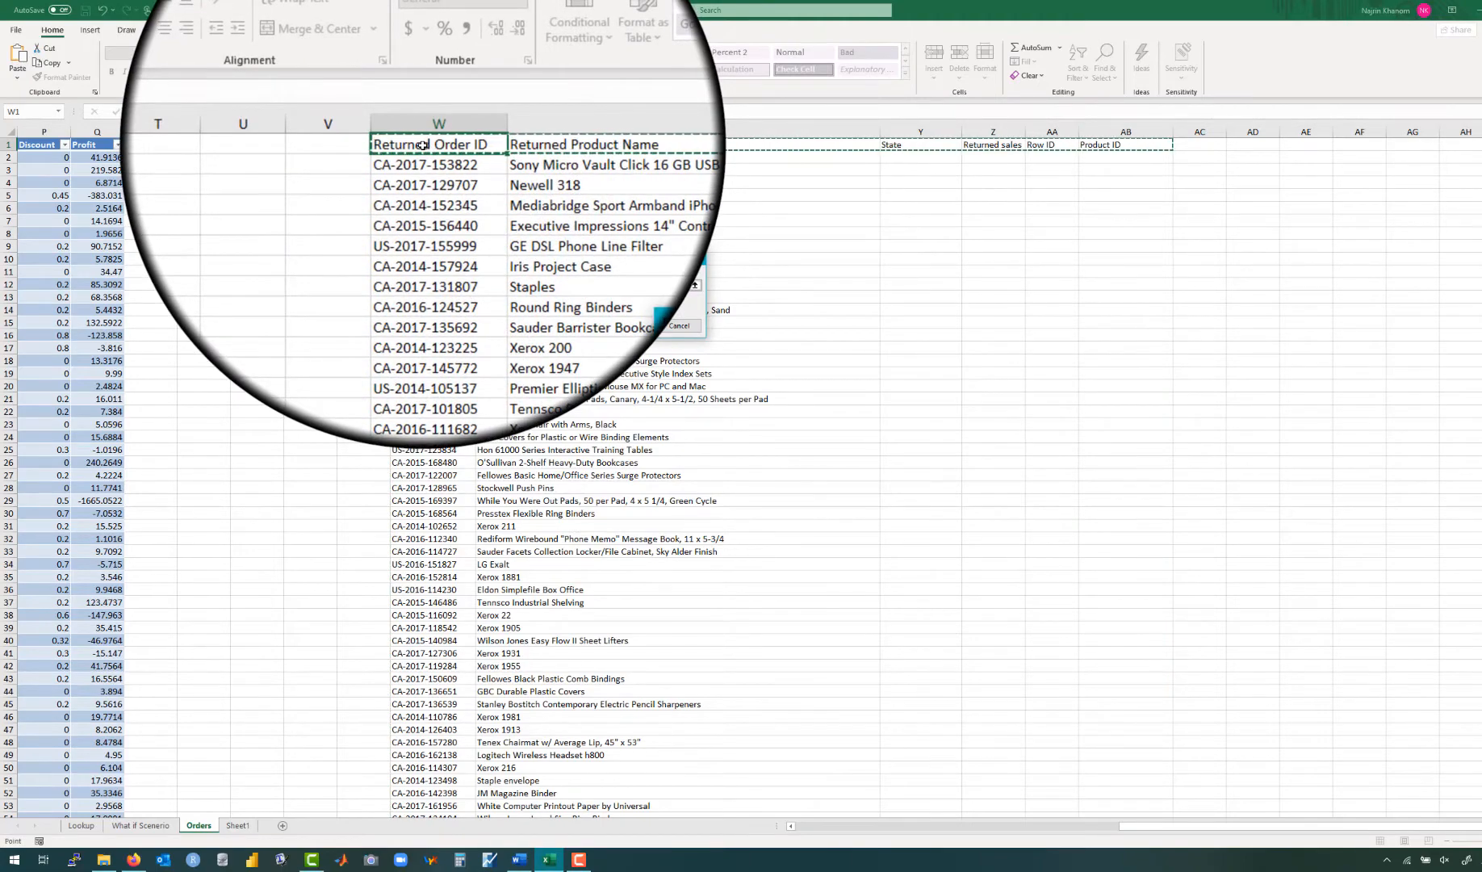
pyautogui.hotkey('ctrl', 'shift', 'Down')
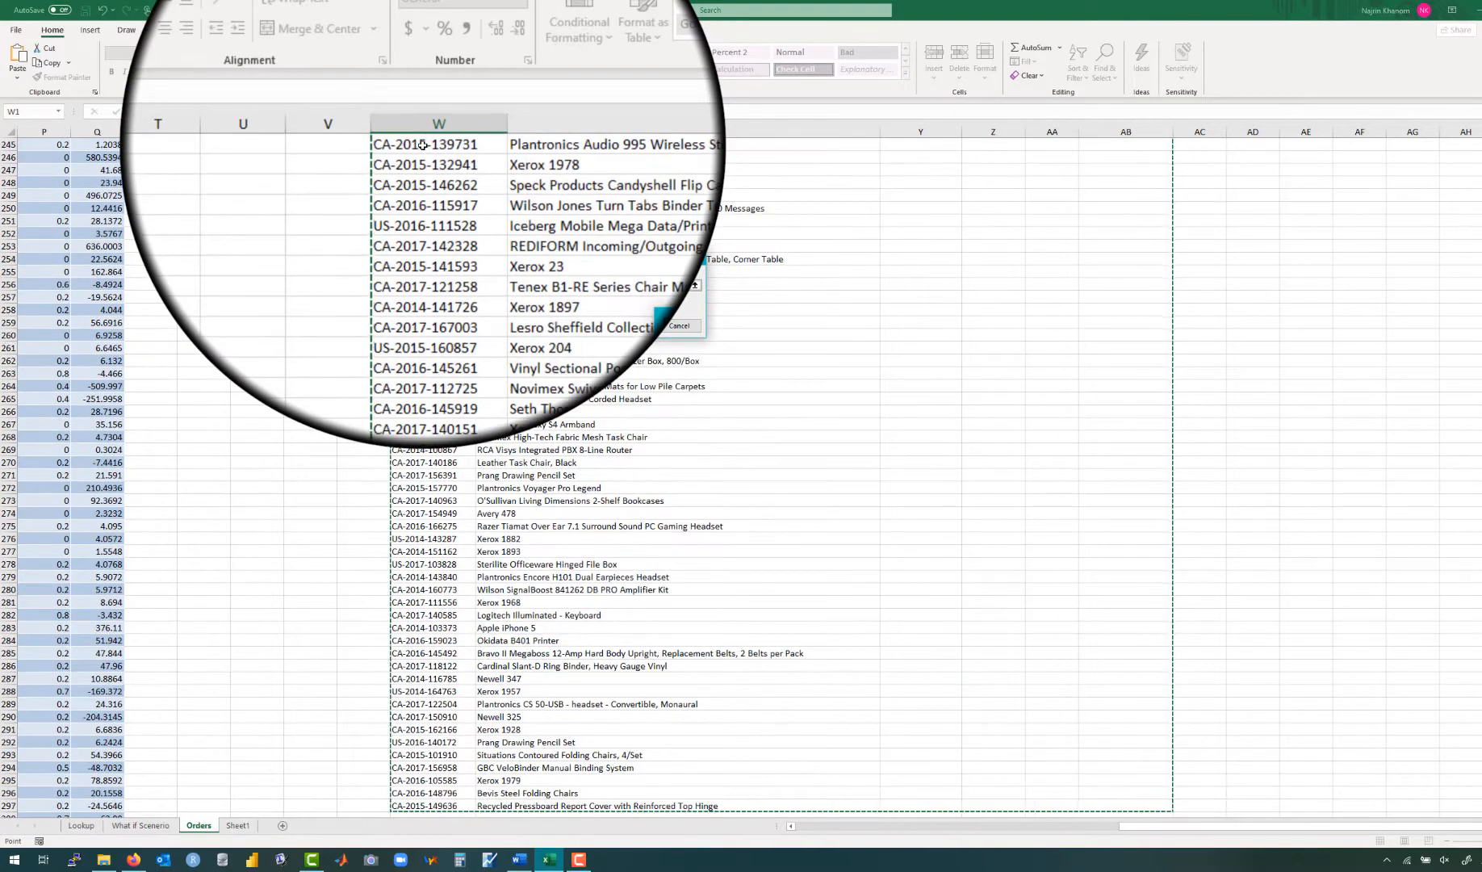
pyautogui.scroll(5, 480, 427)
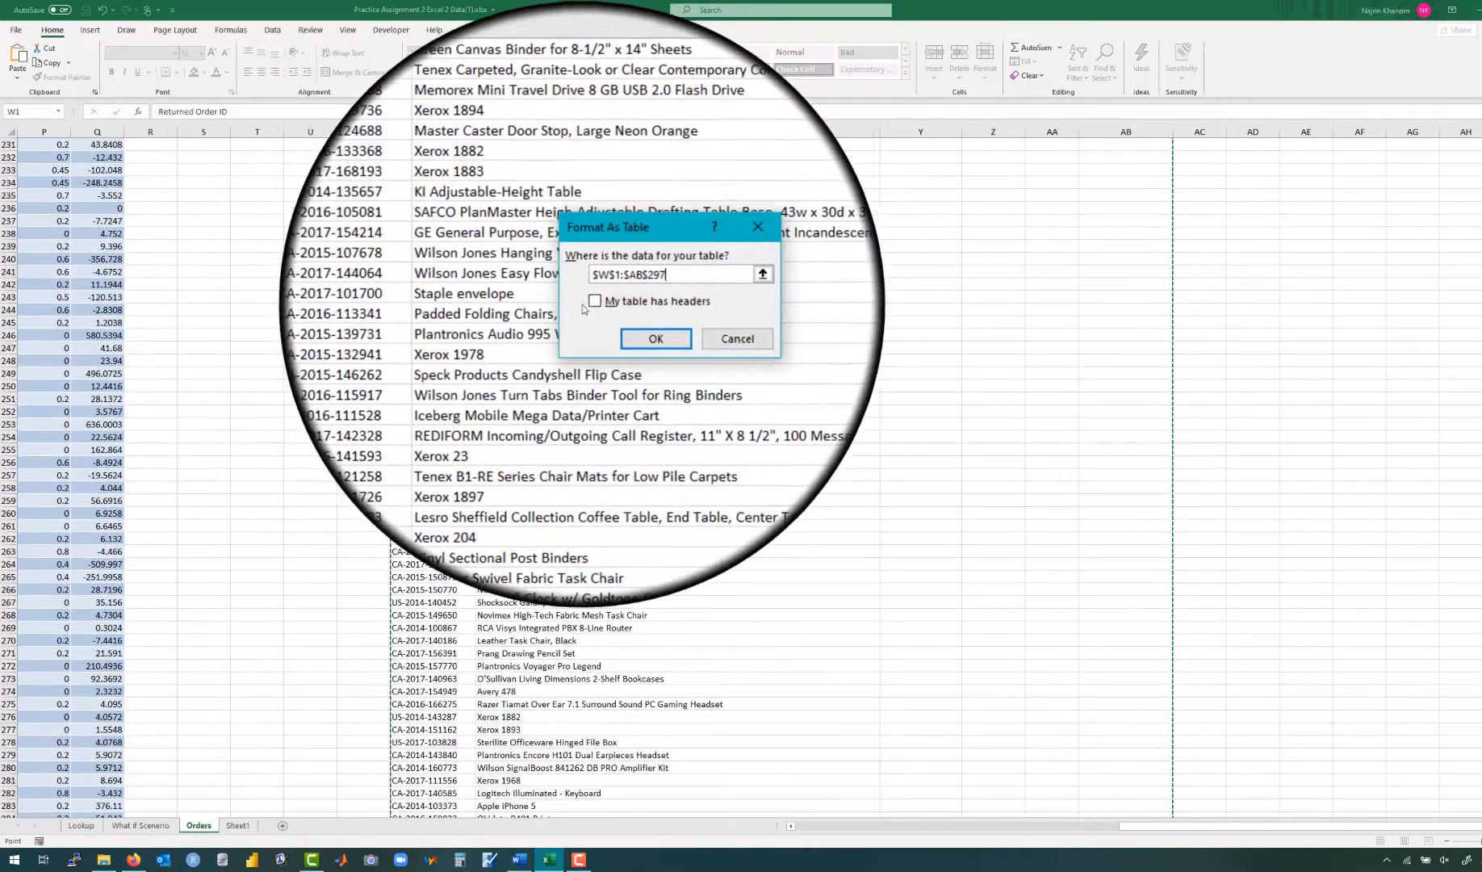
pyautogui.click(594, 301)
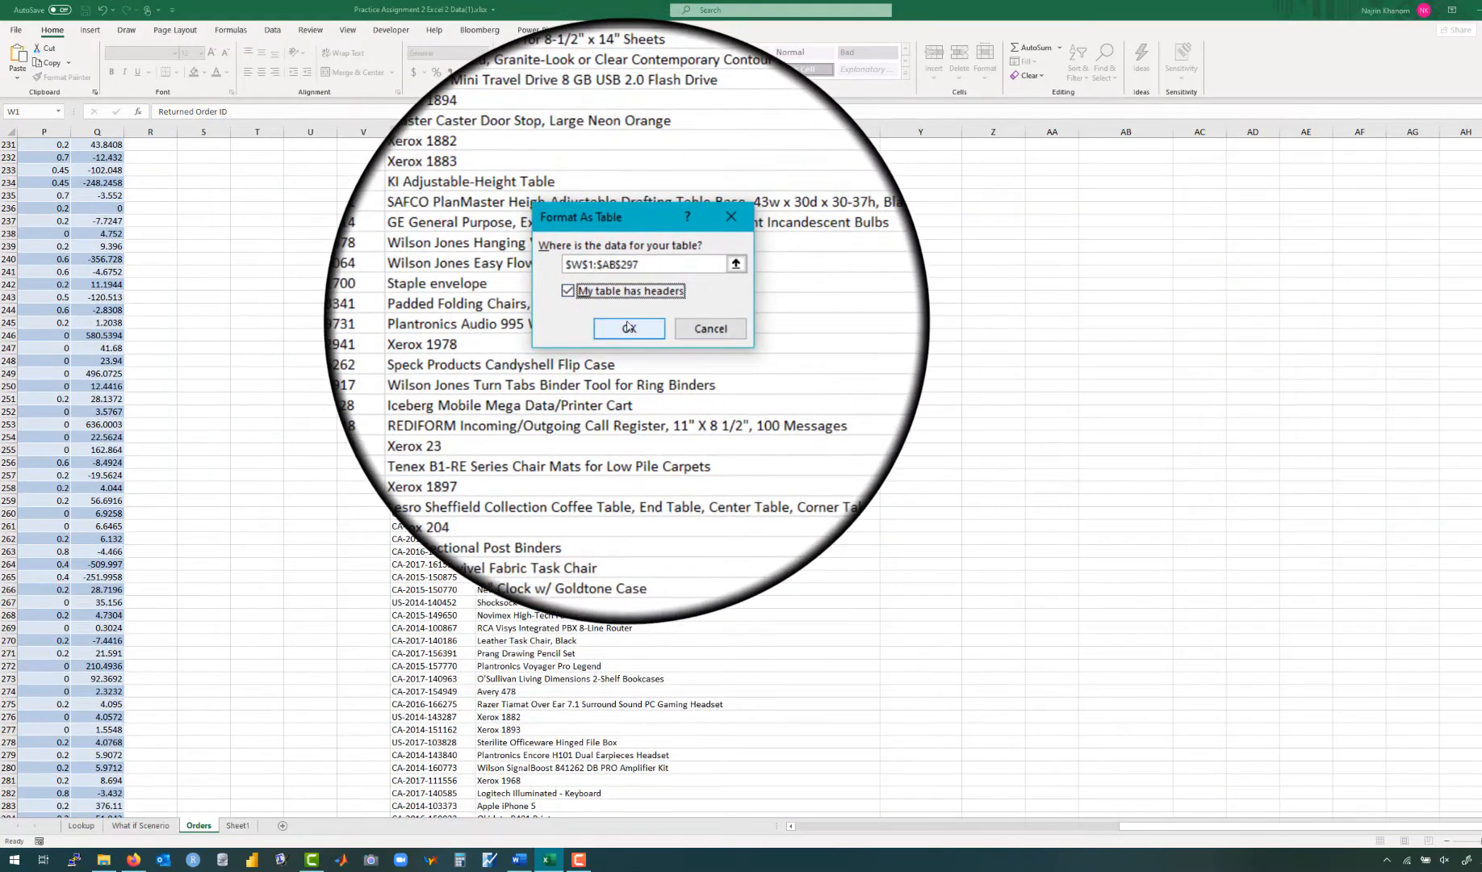
pyautogui.click(628, 327)
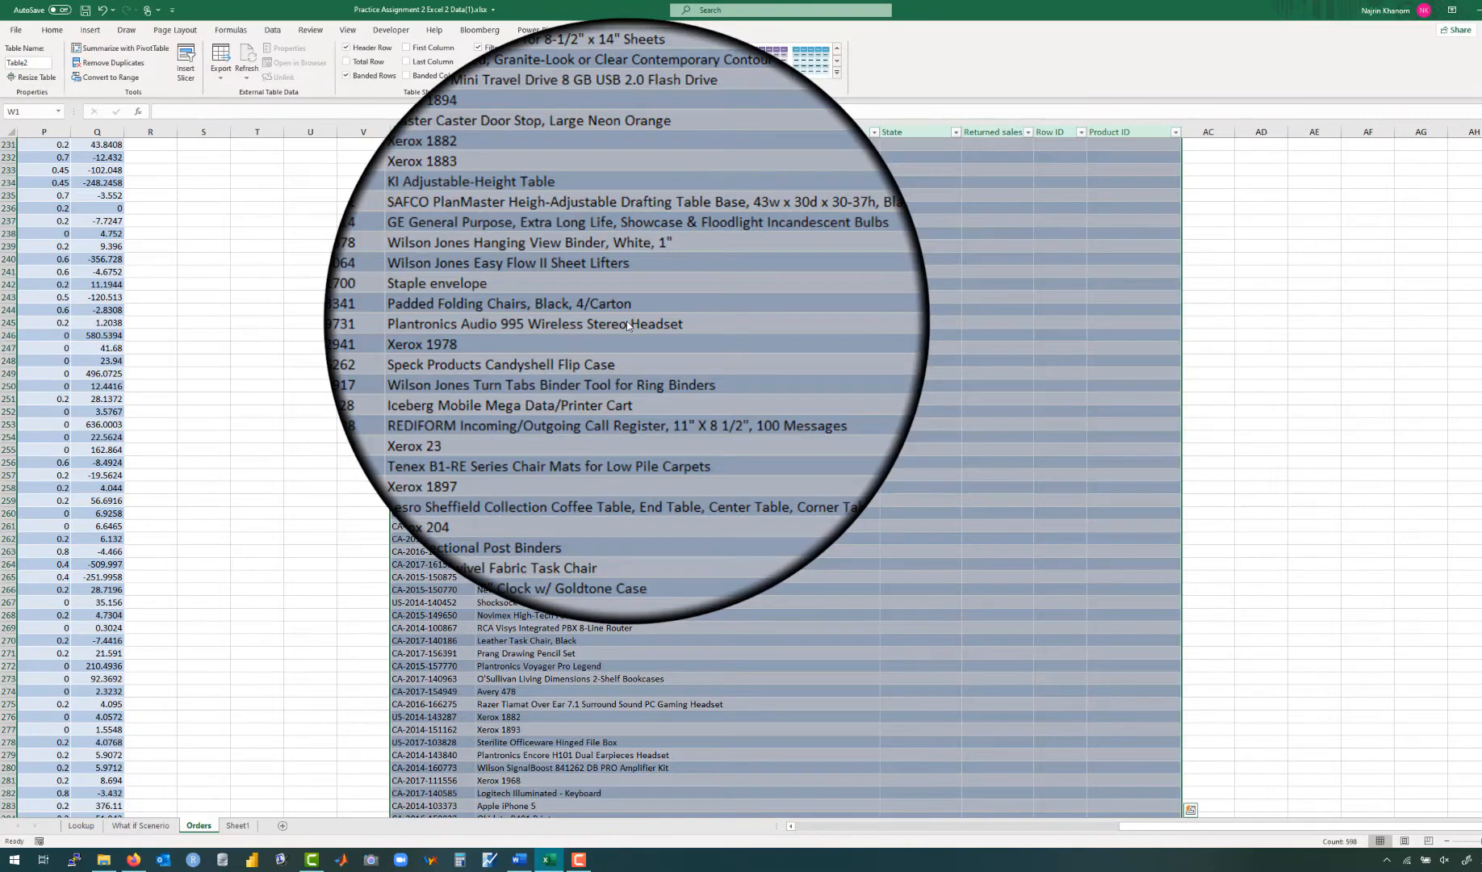
# Step: Rename the new returned-orders table as Returns
pyautogui.scroll(20, 626, 320)
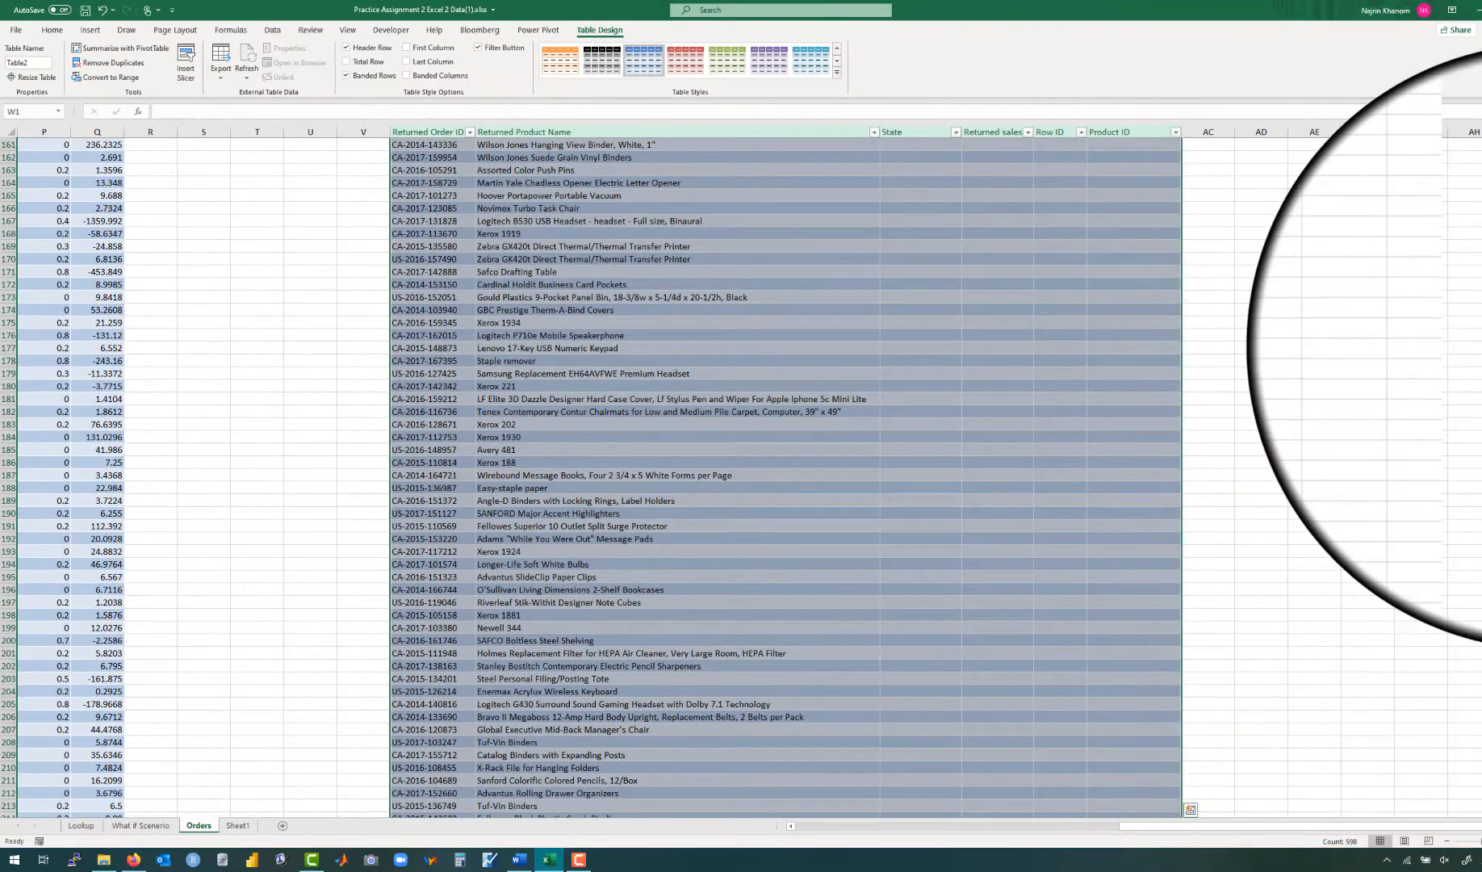
pyautogui.scroll(-1, 1444, 193)
pyautogui.moveTo(1481, 149); pyautogui.dragTo(1481, 117)
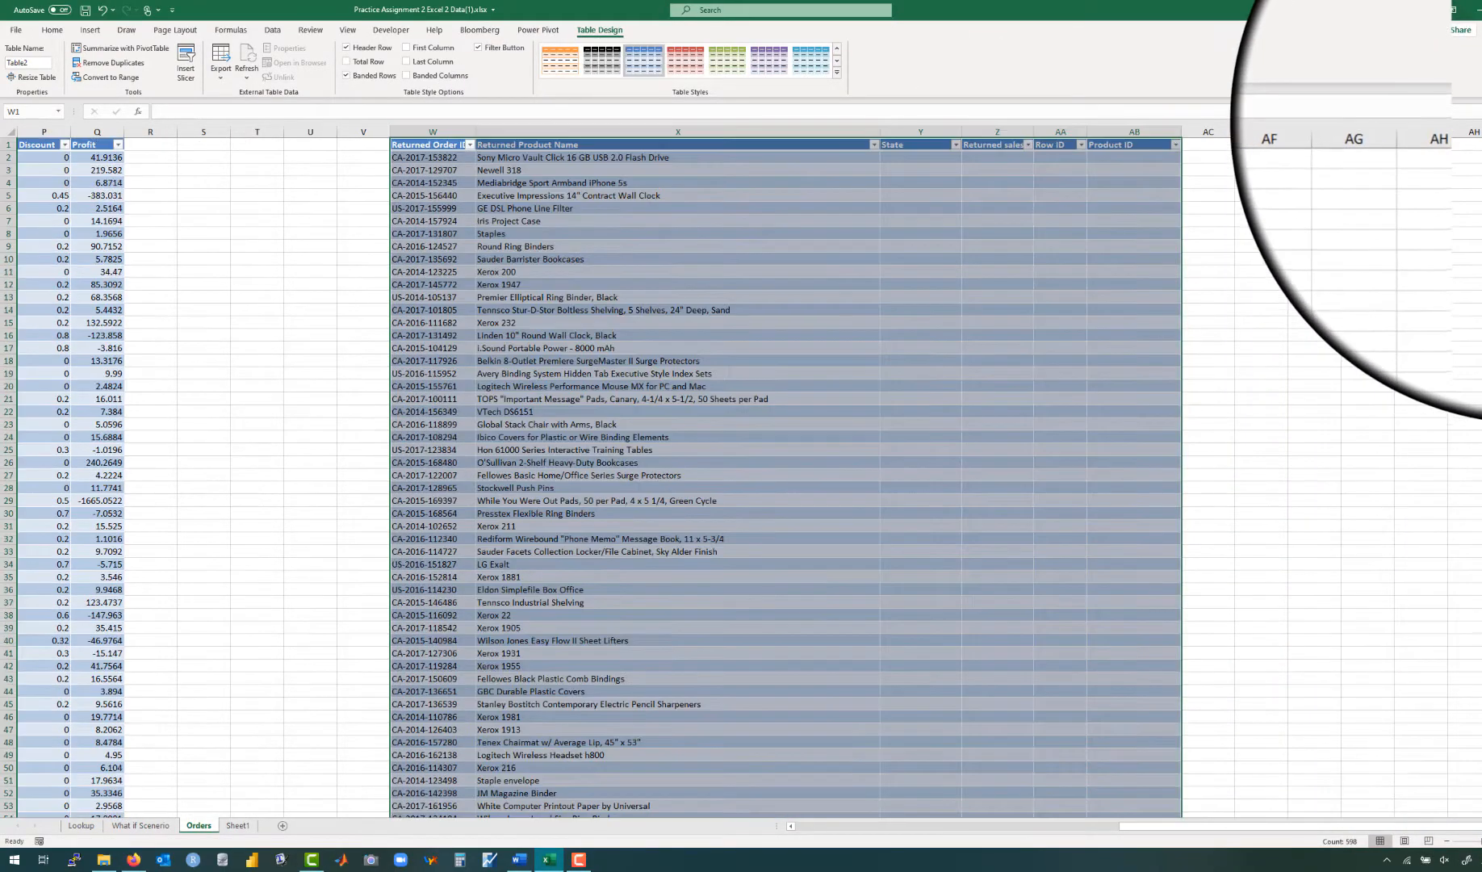
pyautogui.click(35, 61)
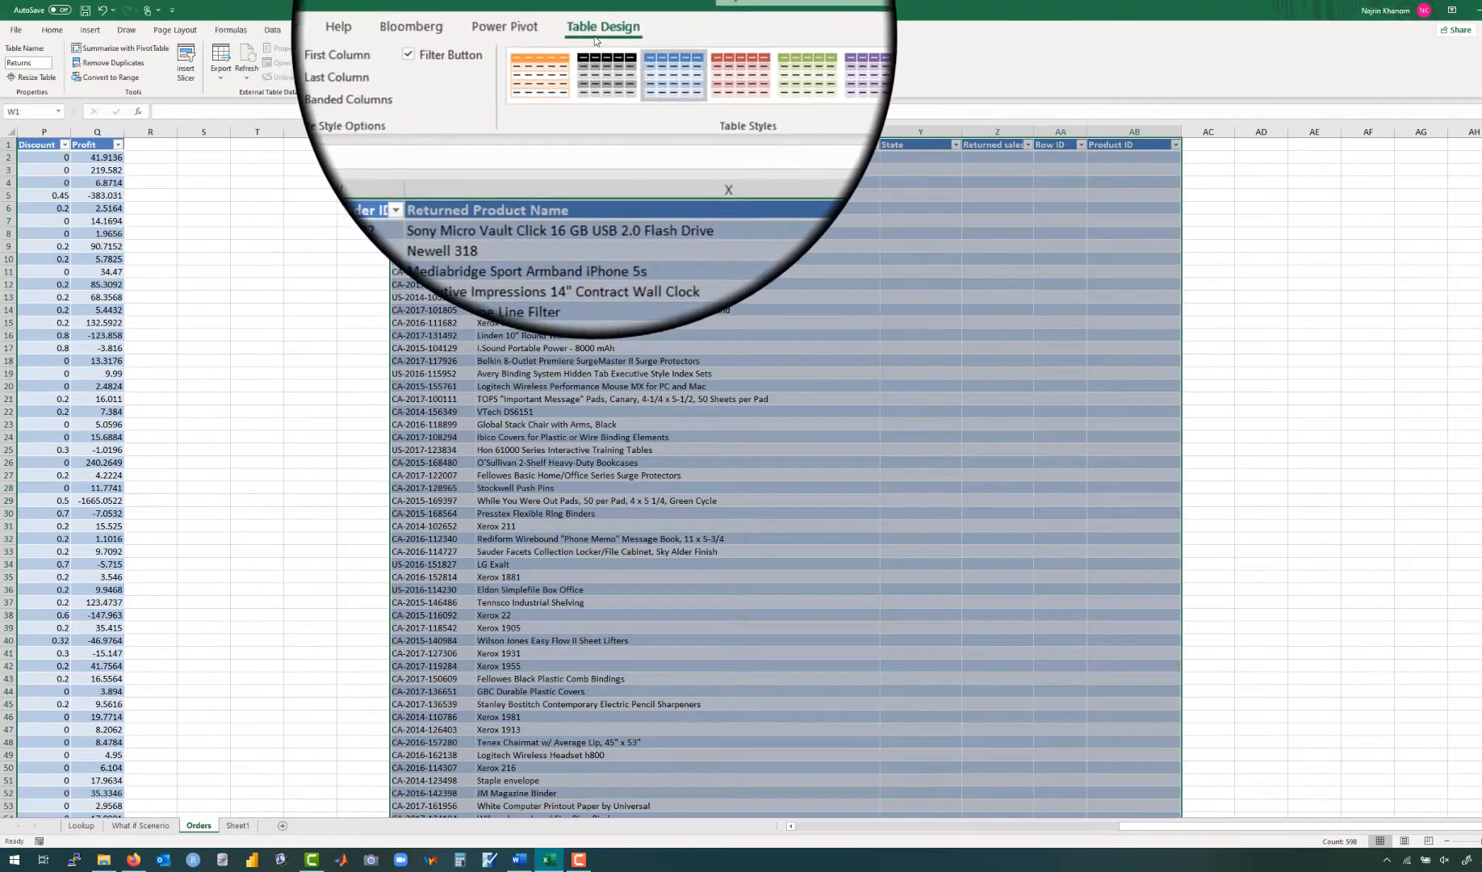
pyautogui.press('Return')
pyautogui.click(528, 33)
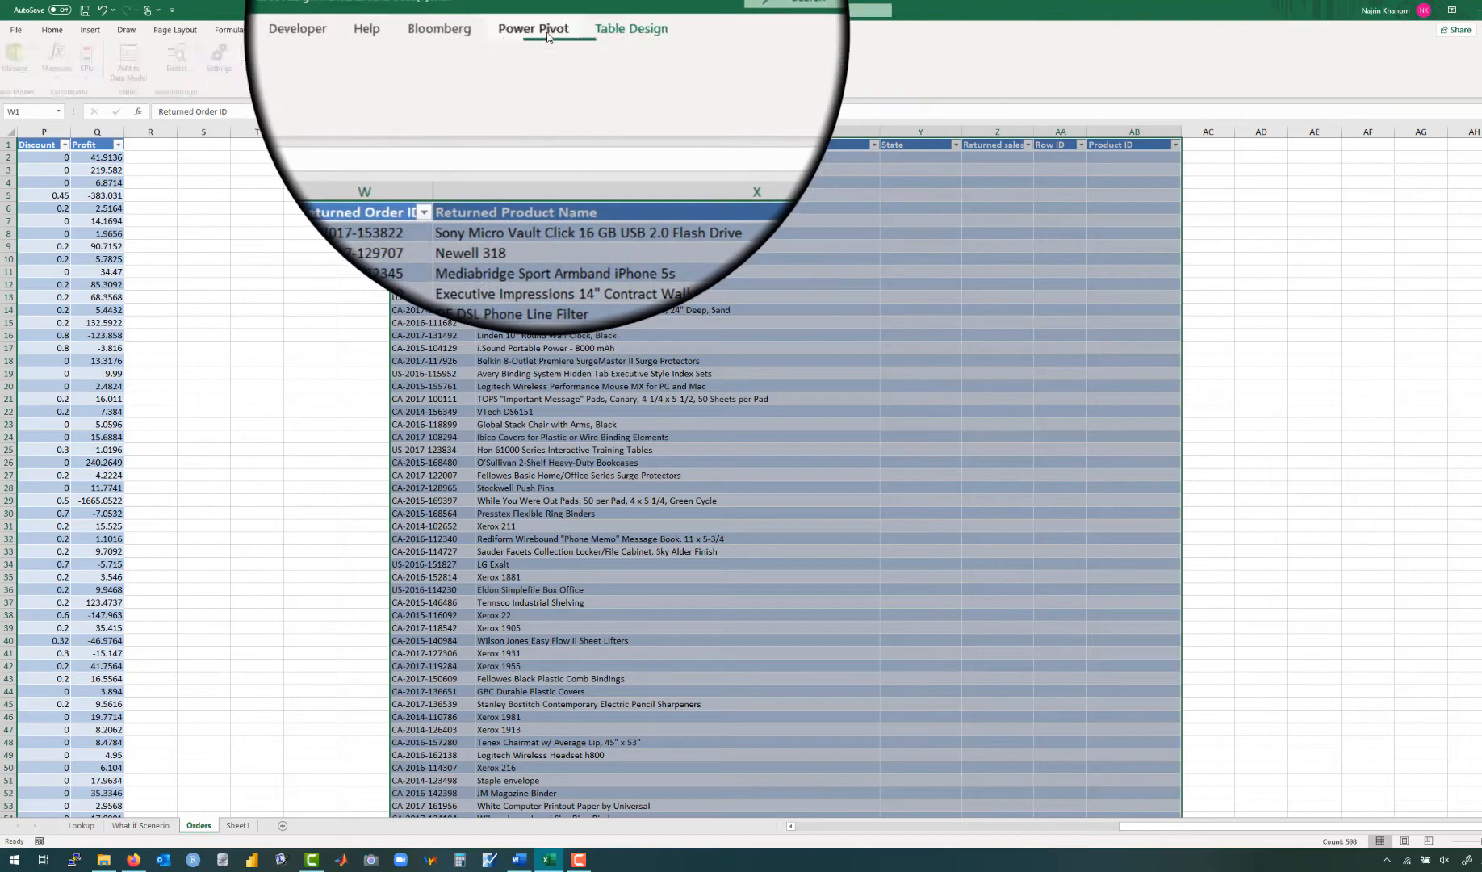
pyautogui.click(588, 34)
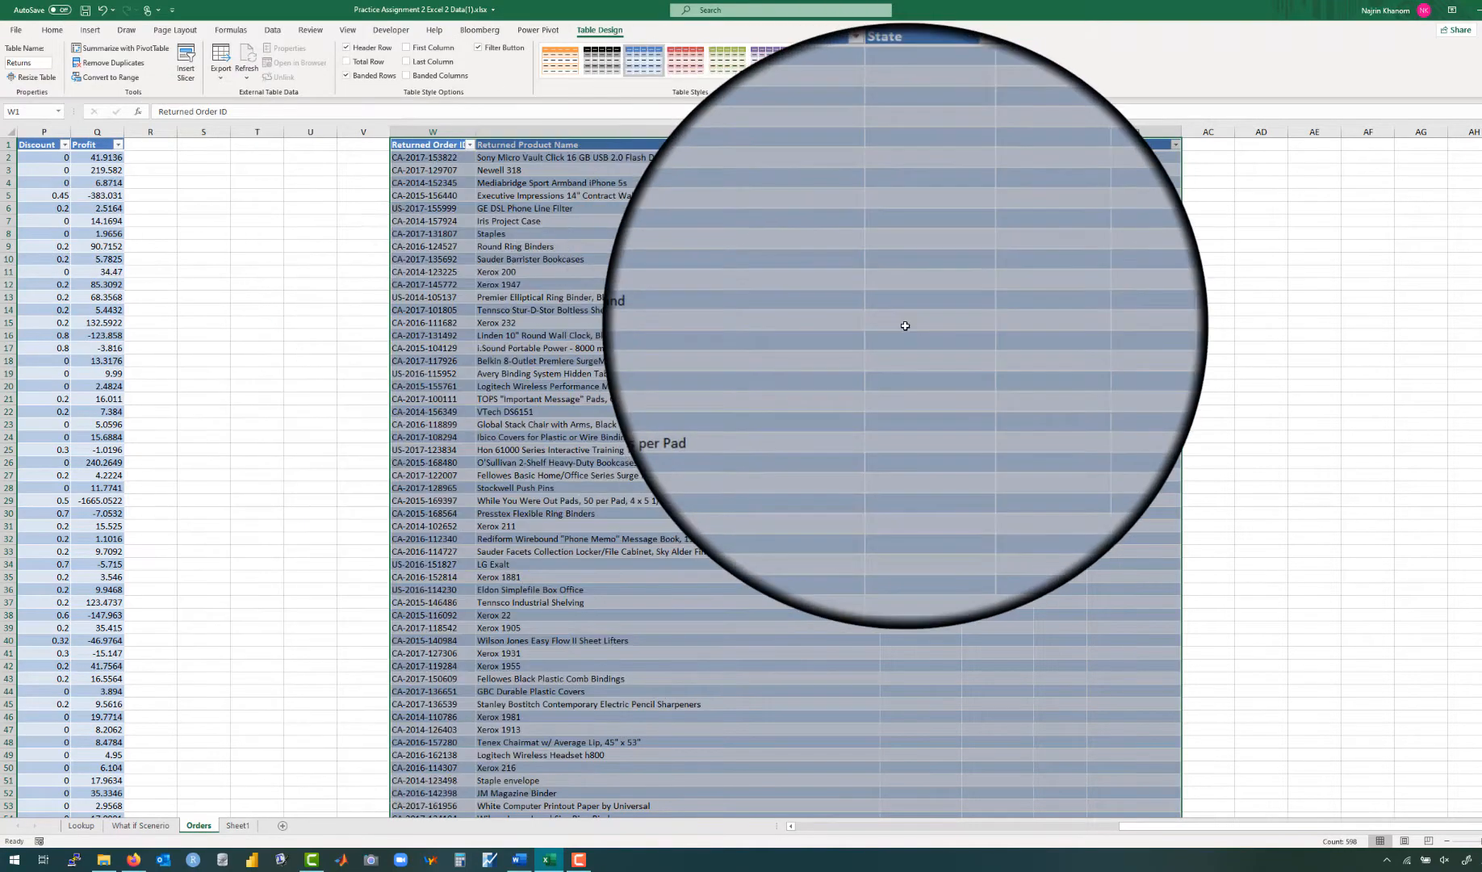
pyautogui.click(905, 325)
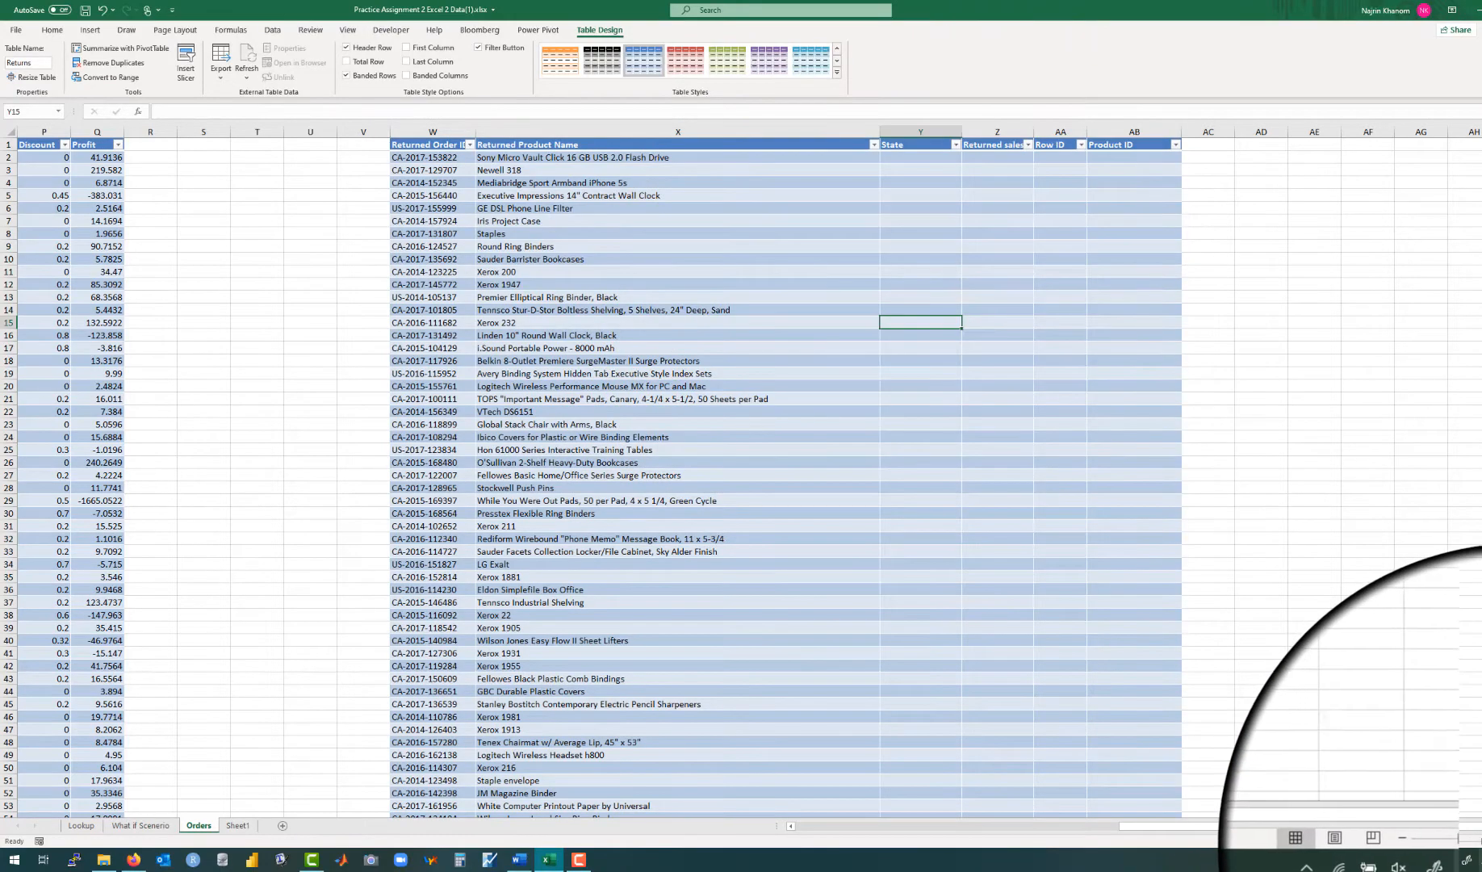
# Step: Start a MATCH formula in AA2 under Row ID with [@[Returned Order ID]]&[@[Returned Product Name]] as the lookup value
pyautogui.click(1481, 841)
pyautogui.click(1481, 841)
pyautogui.click(1481, 841)
pyautogui.scroll(2, 1266, 521)
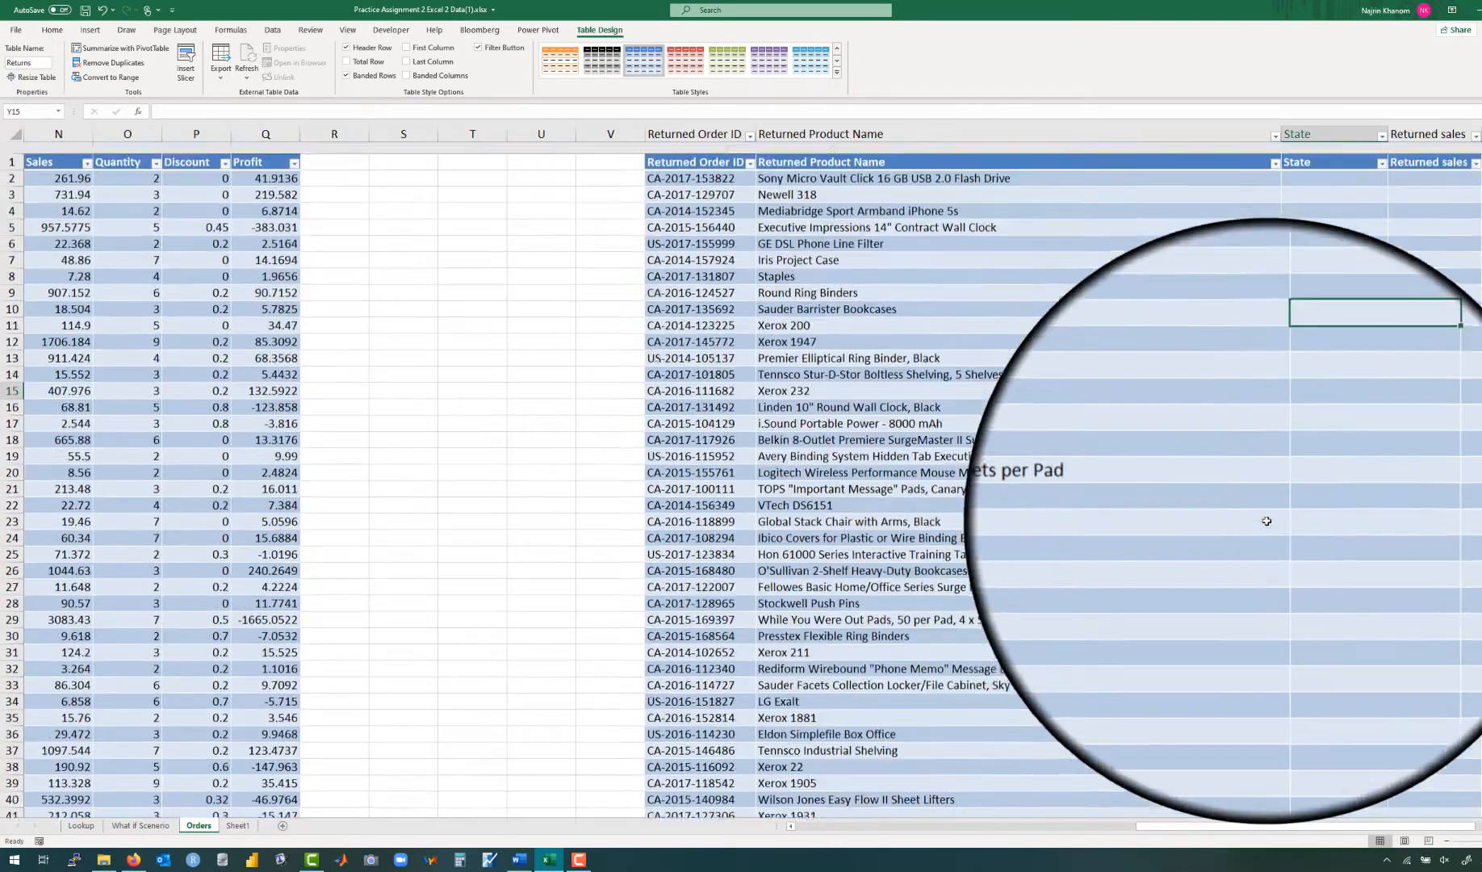
pyautogui.hscroll(3, 1267, 521)
pyautogui.hscroll(2, 1266, 520)
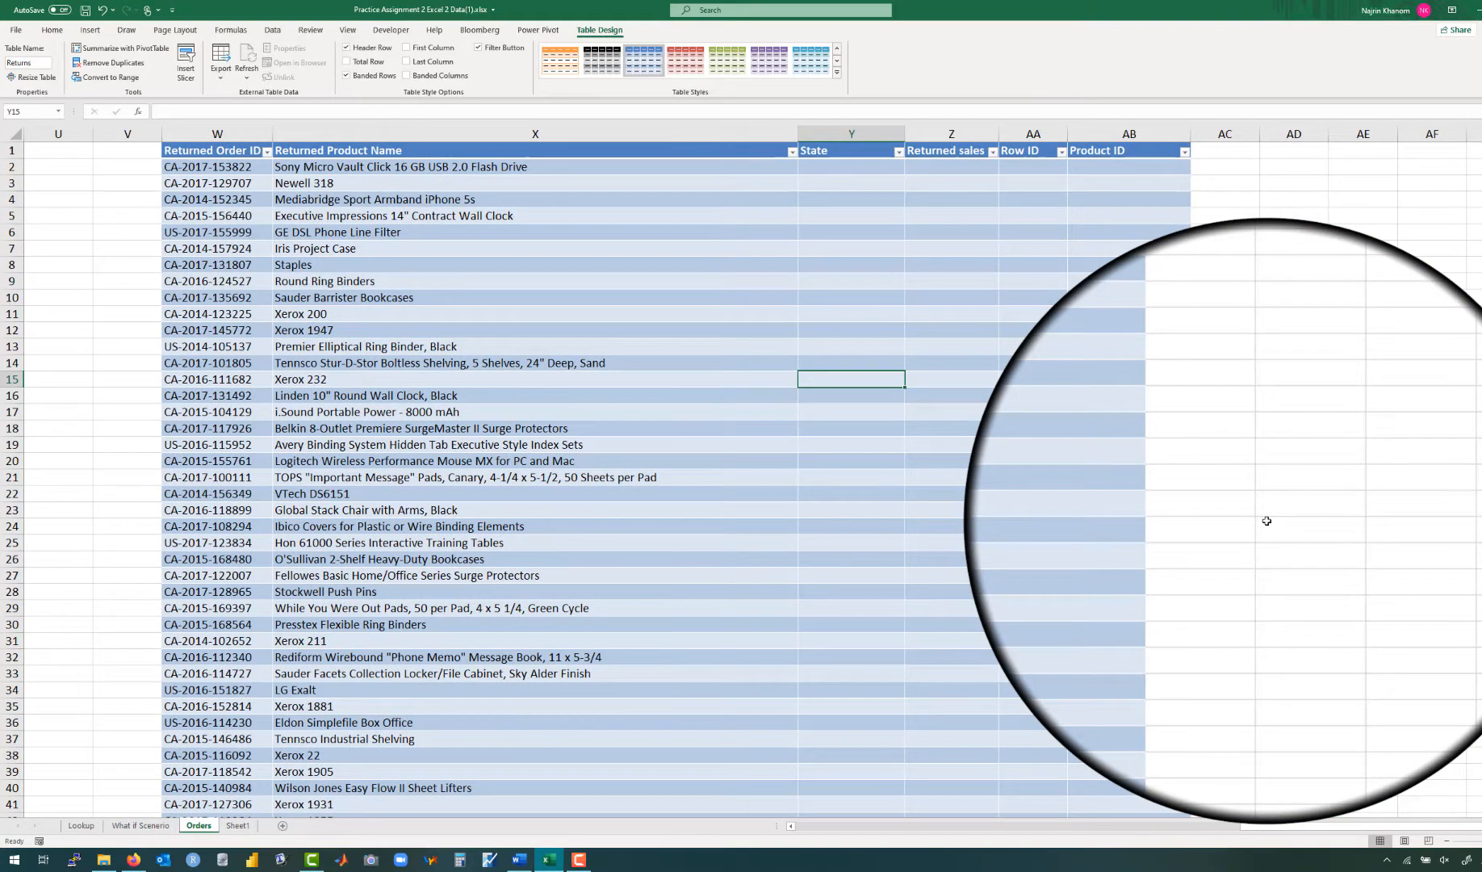
pyautogui.click(1025, 179)
pyautogui.click(1015, 167)
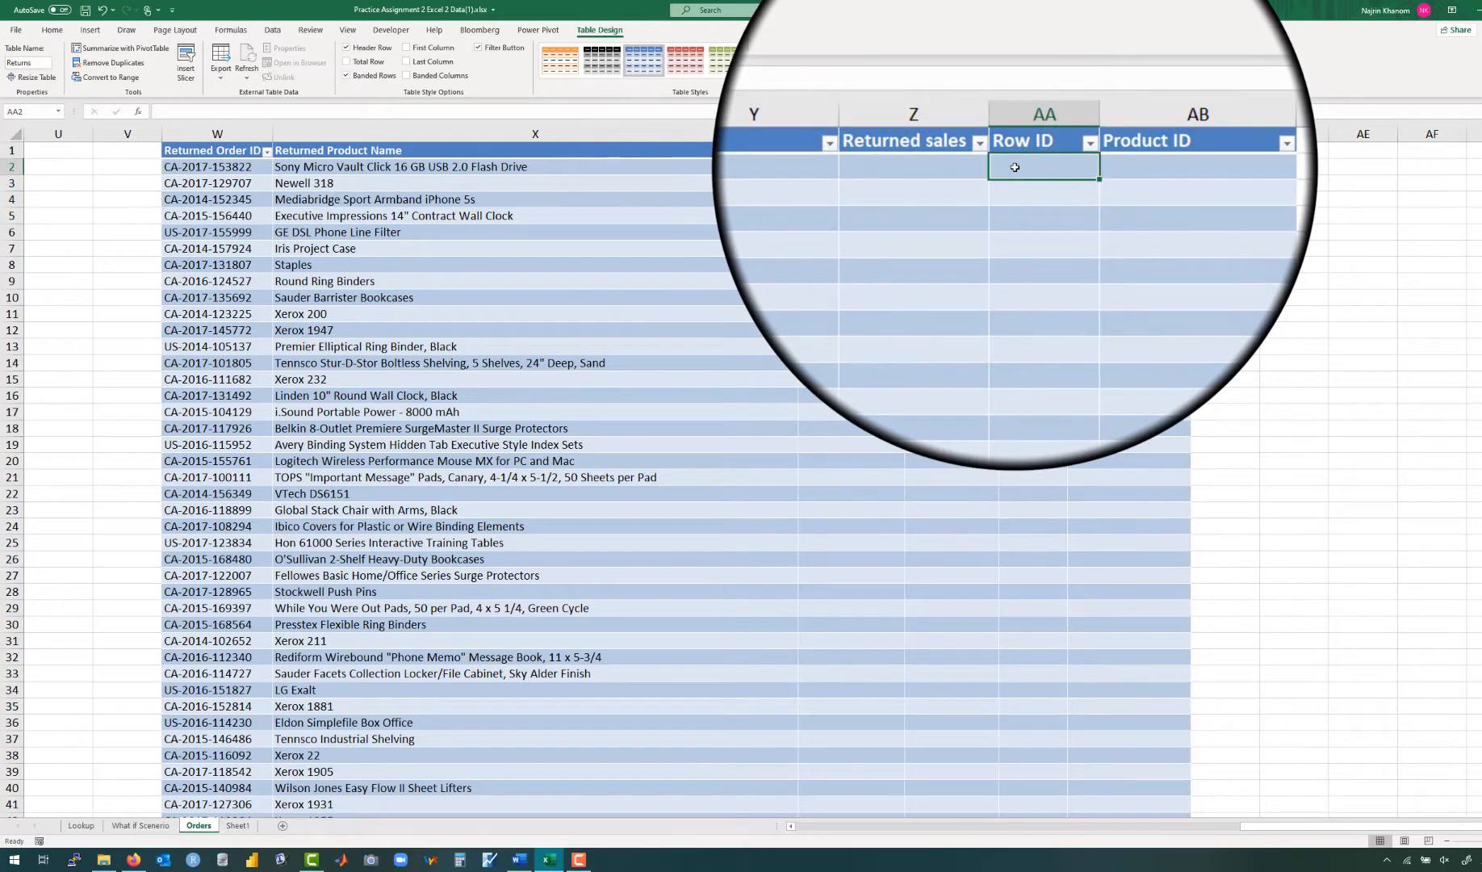
pyautogui.write('=m')
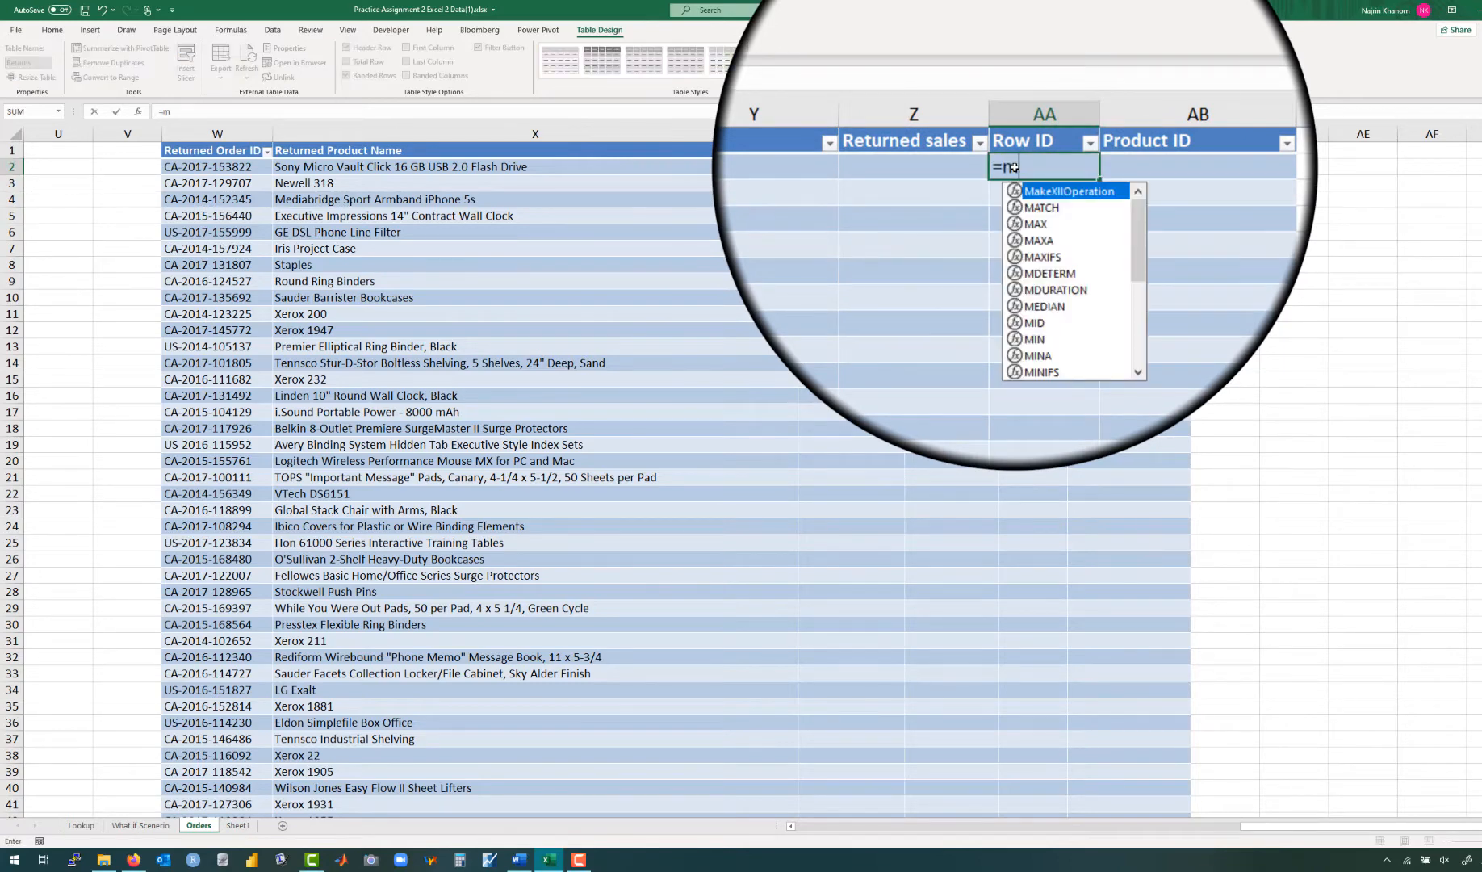
pyautogui.write('atch')
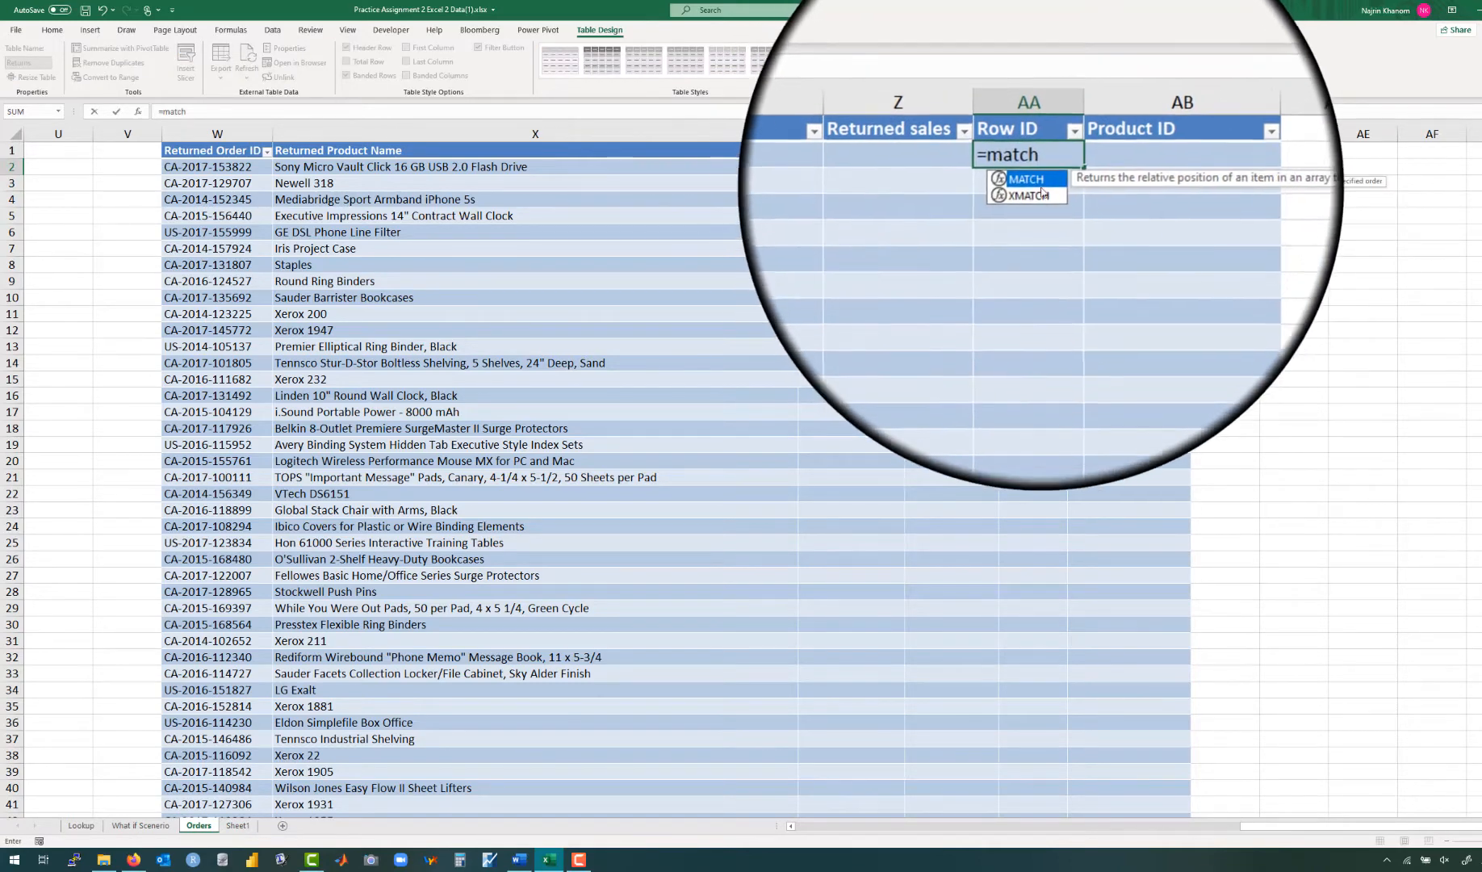
pyautogui.doubleClick(1042, 188)
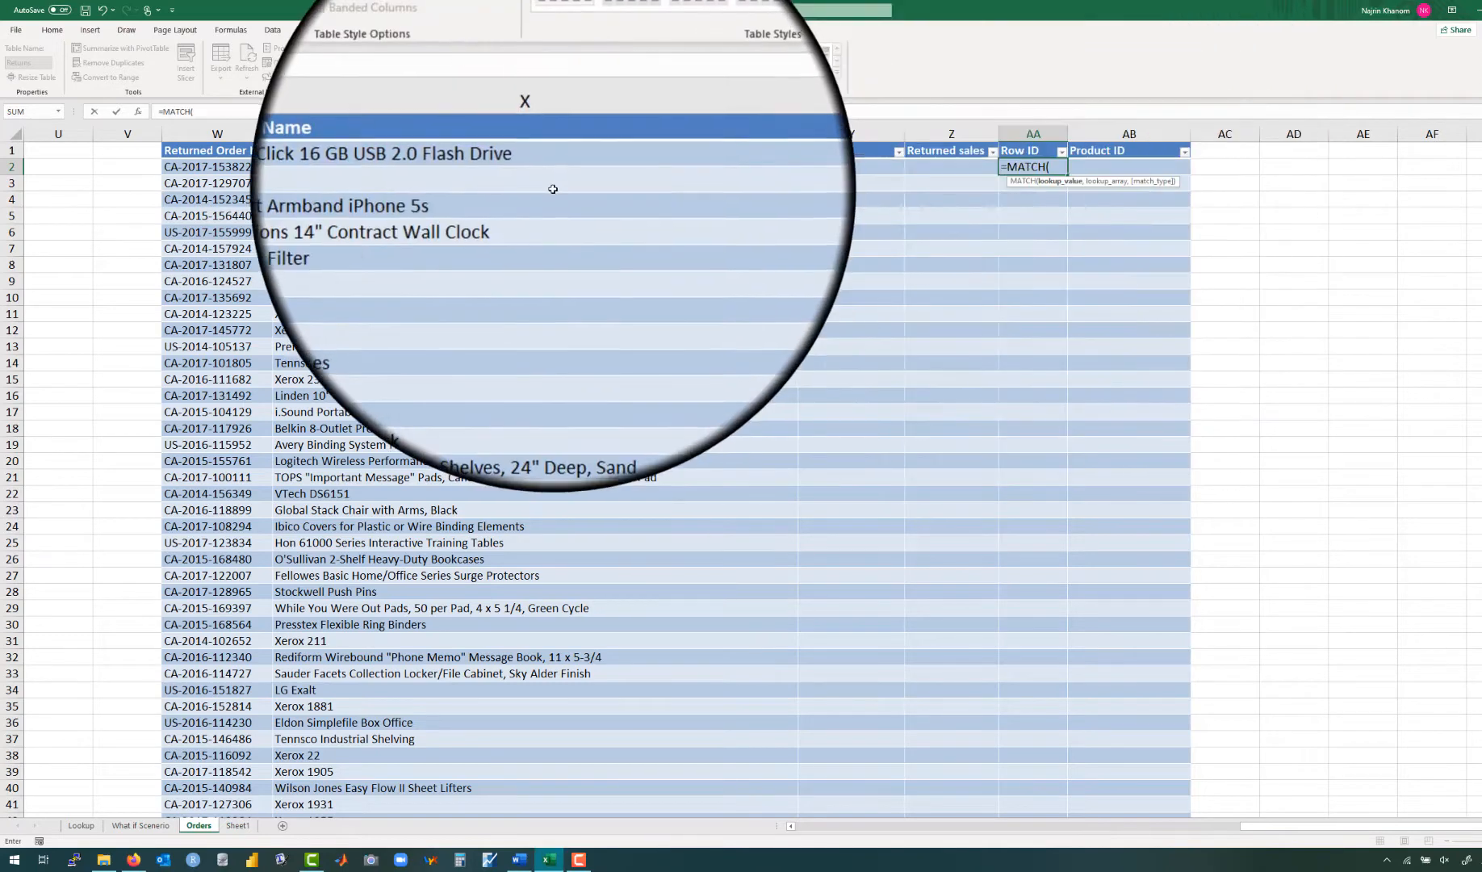
pyautogui.click(234, 168)
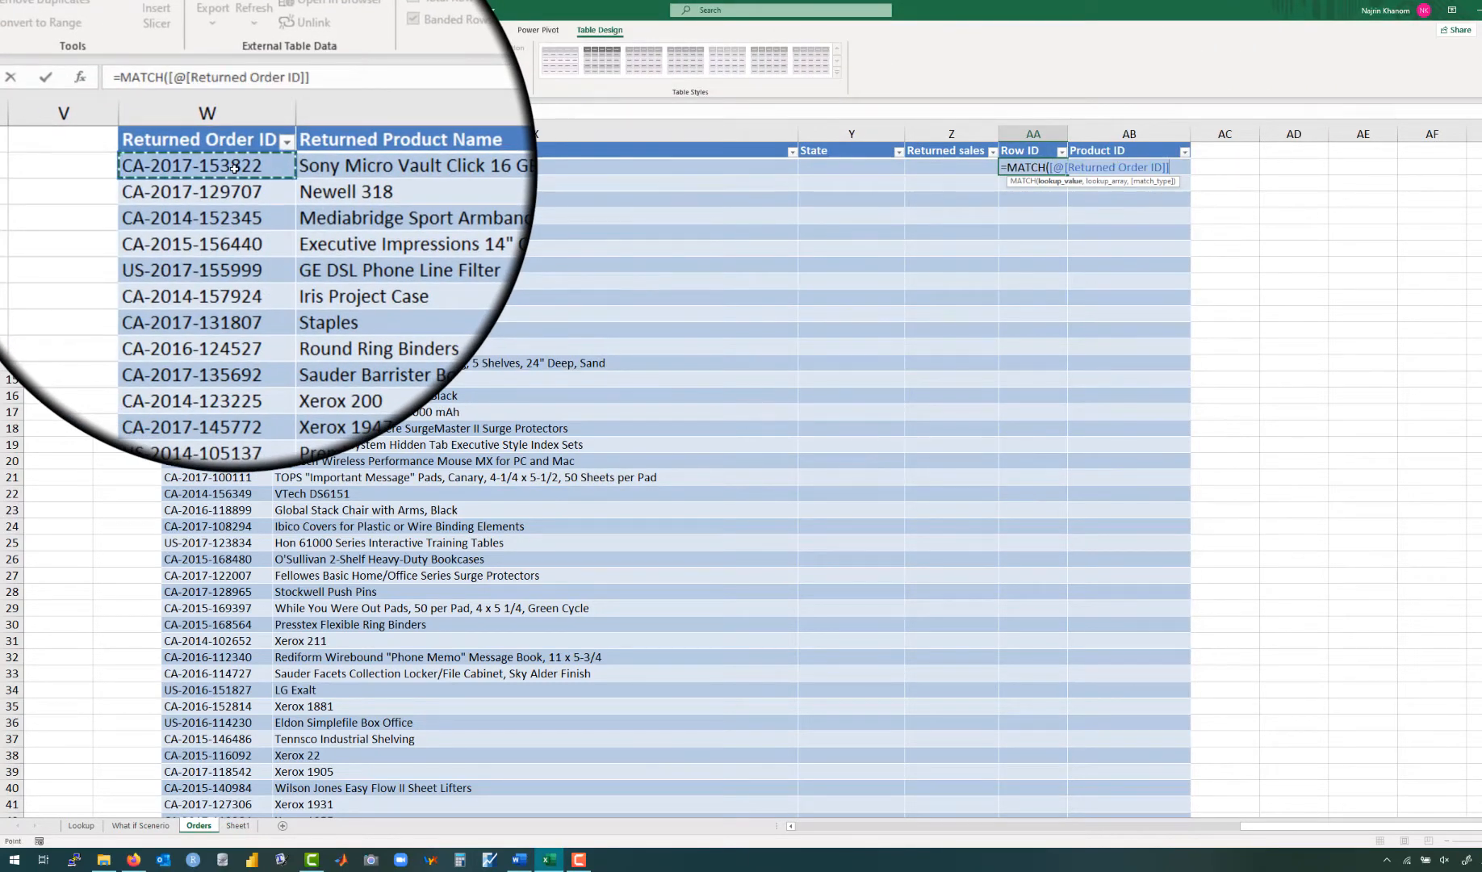
pyautogui.write('&')
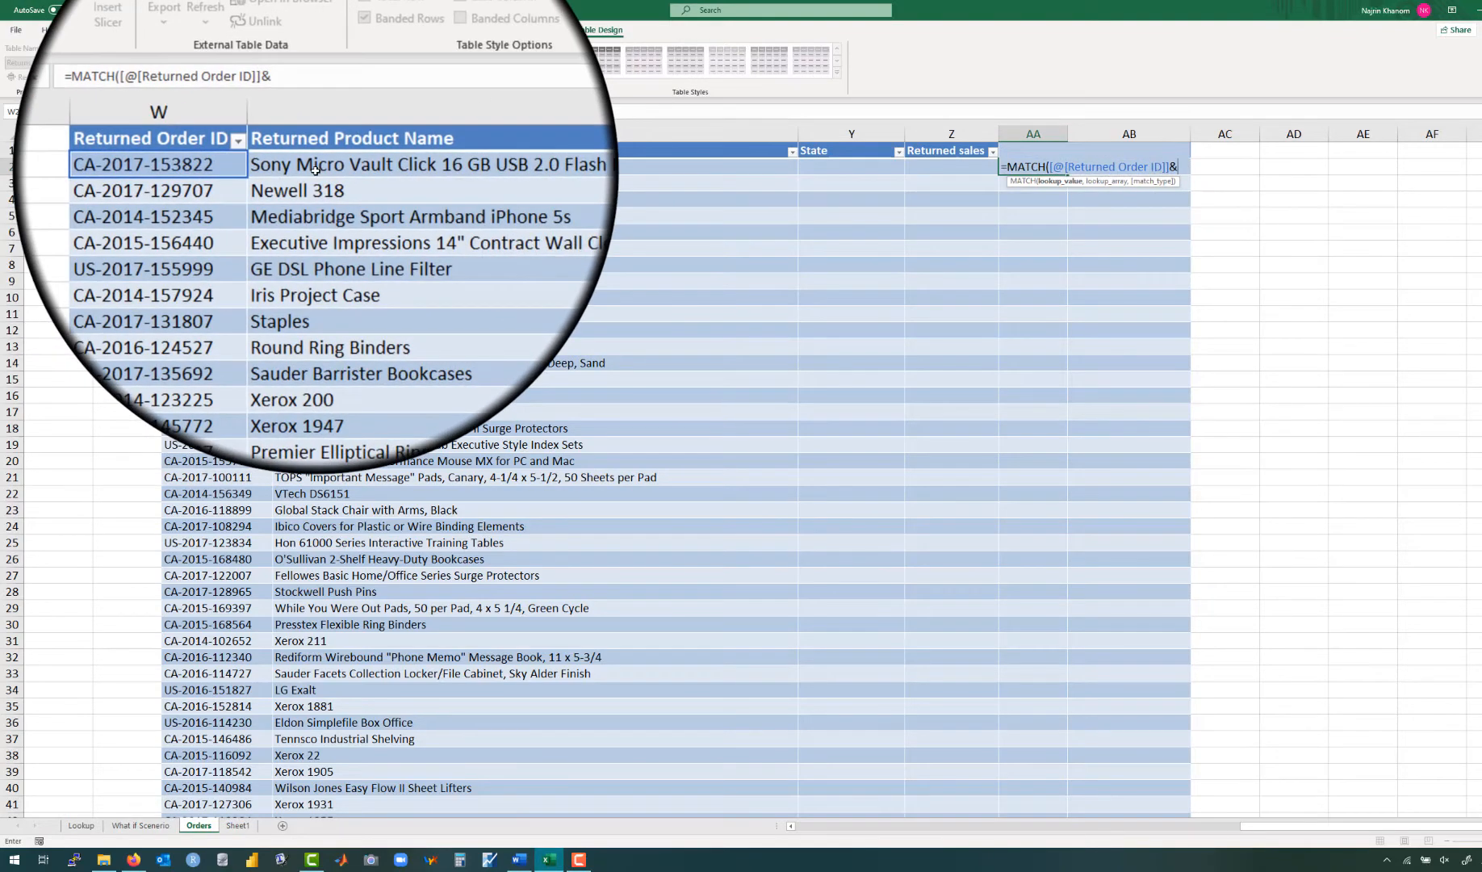
pyautogui.click(315, 170)
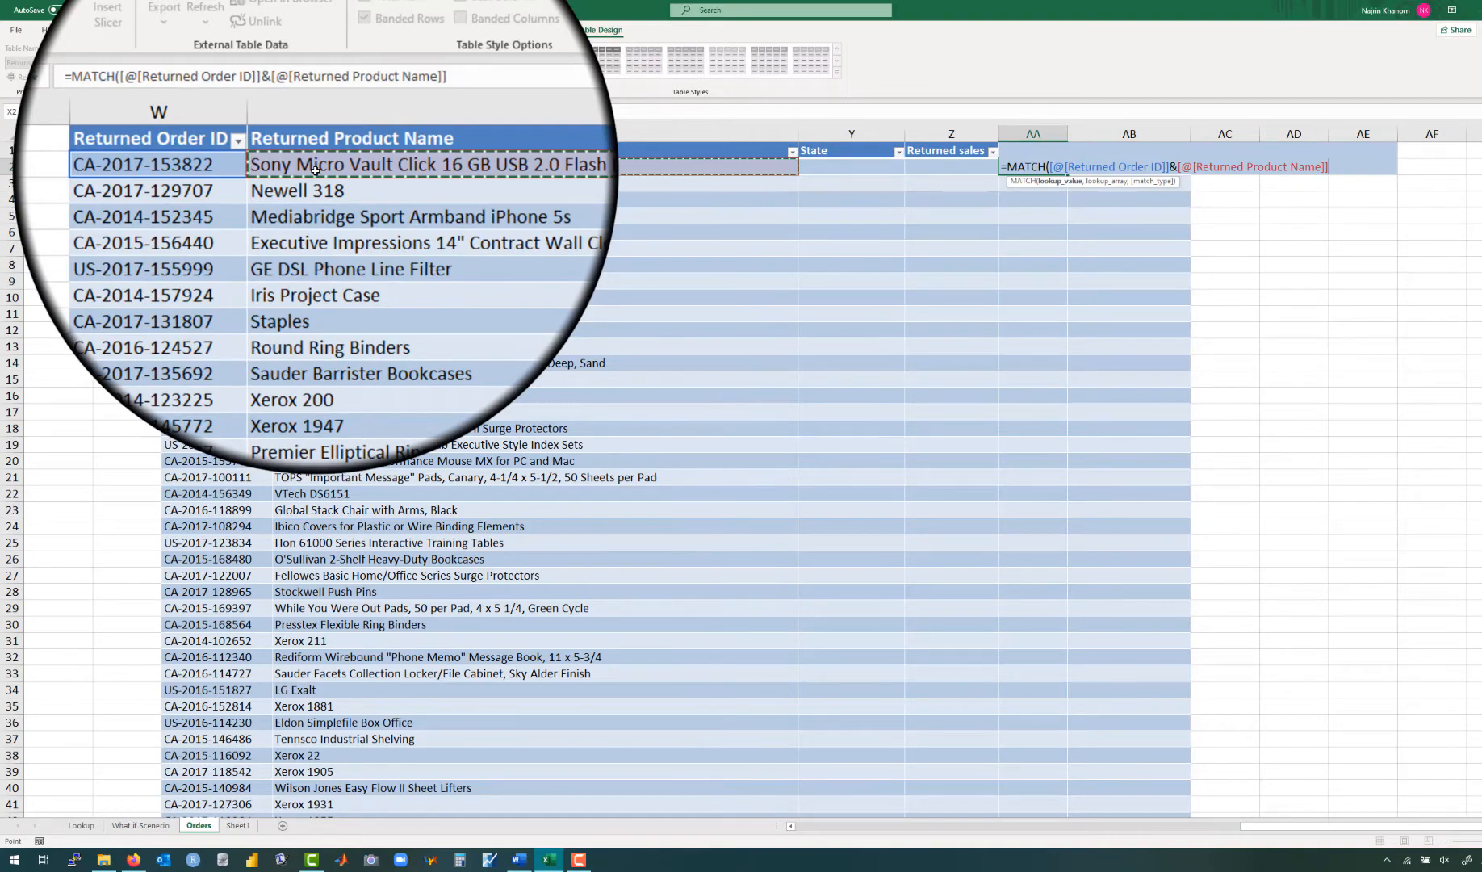
pyautogui.write(',')
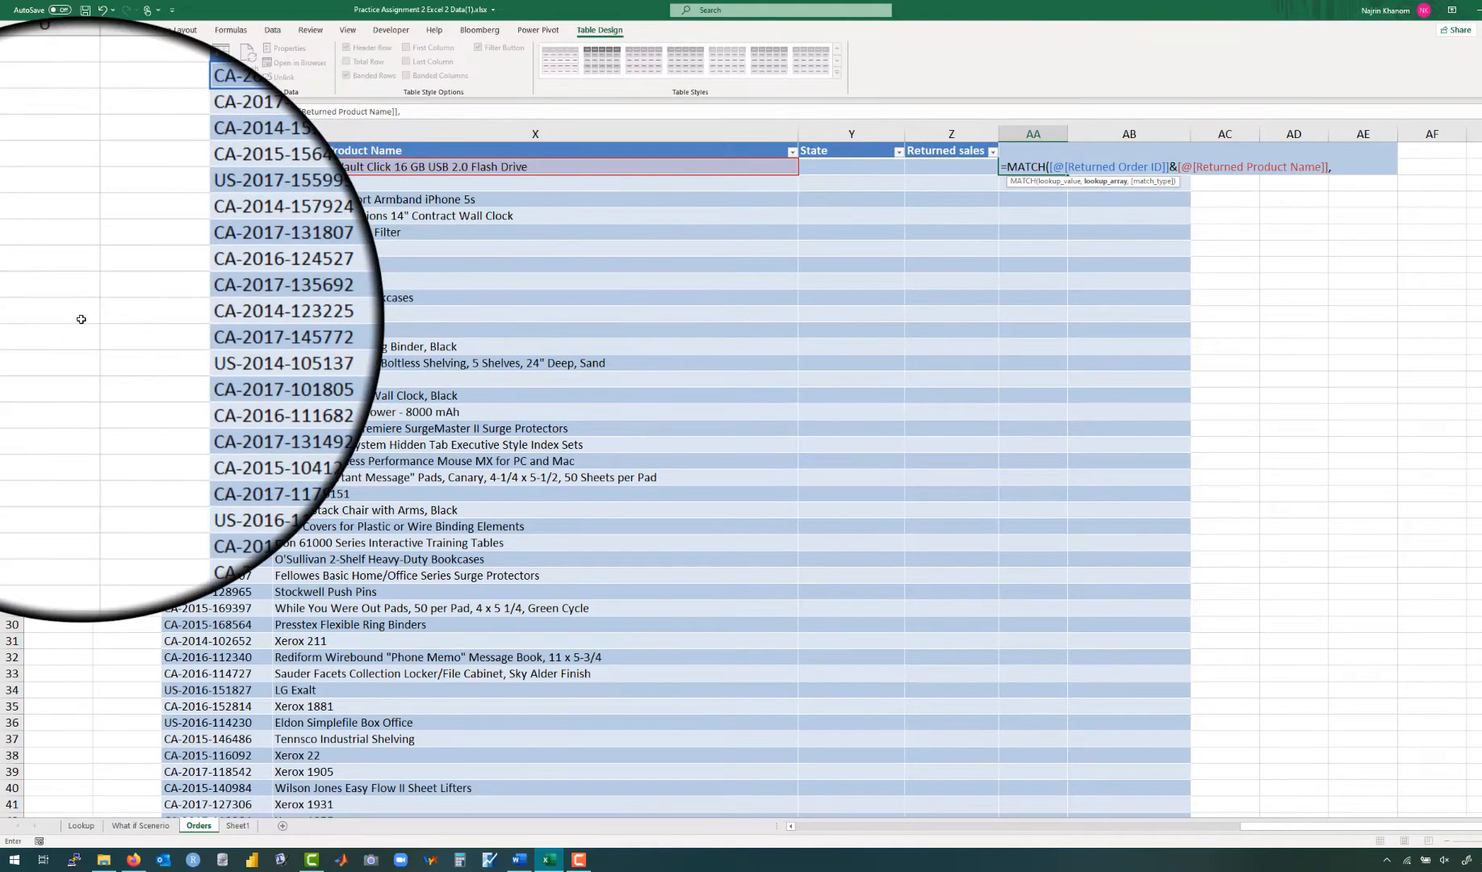
# Step: Set the lookup array of the AA2 MATCH formula to begin with the full Orders[Order ID] column followed by &
pyautogui.hscroll(-5, 81, 319)
pyautogui.hscroll(-5, 81, 318)
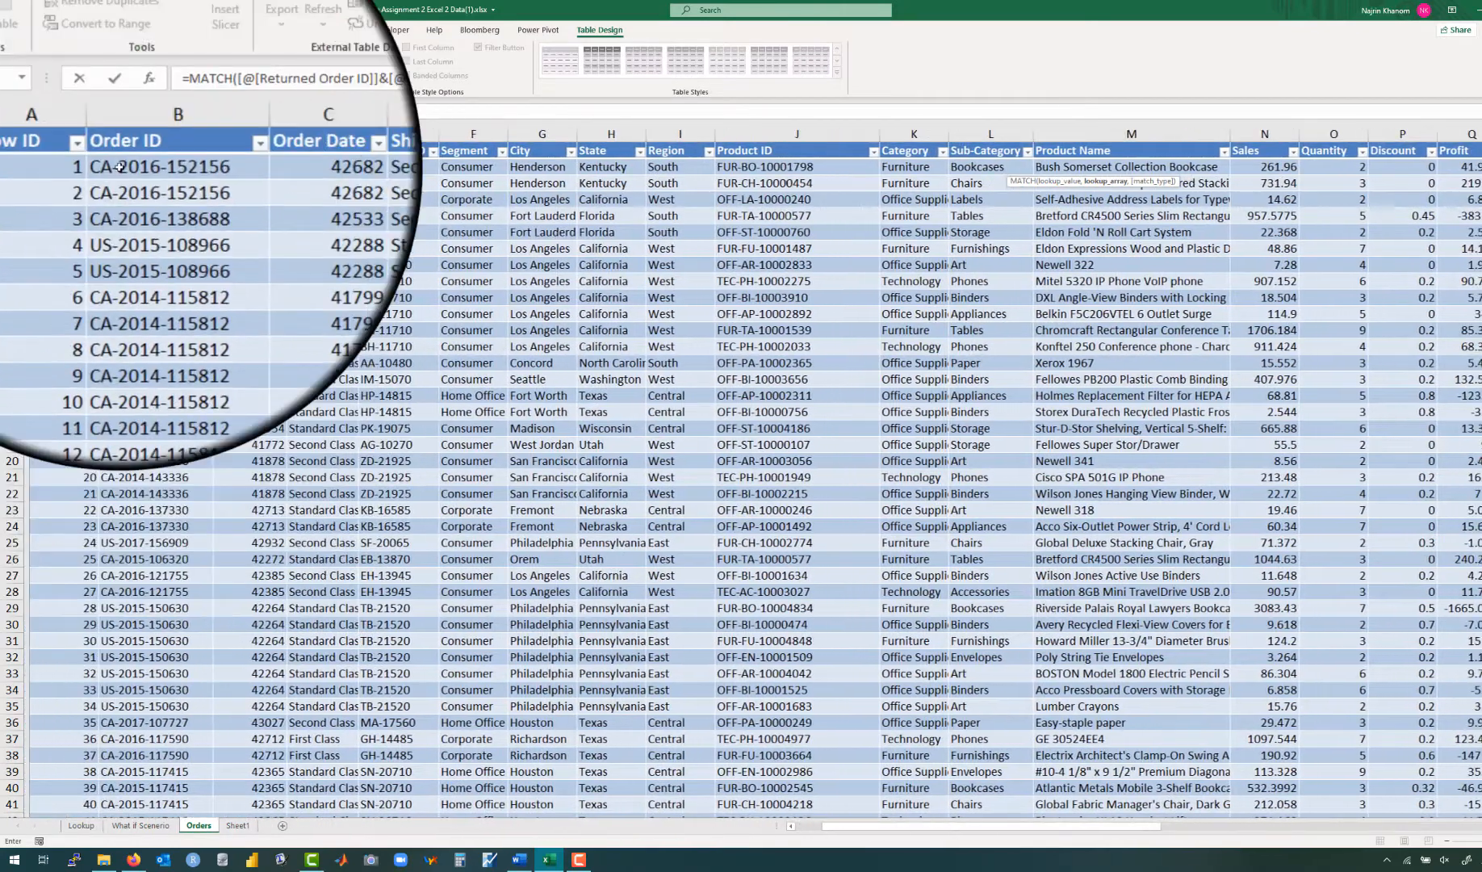
pyautogui.click(118, 167)
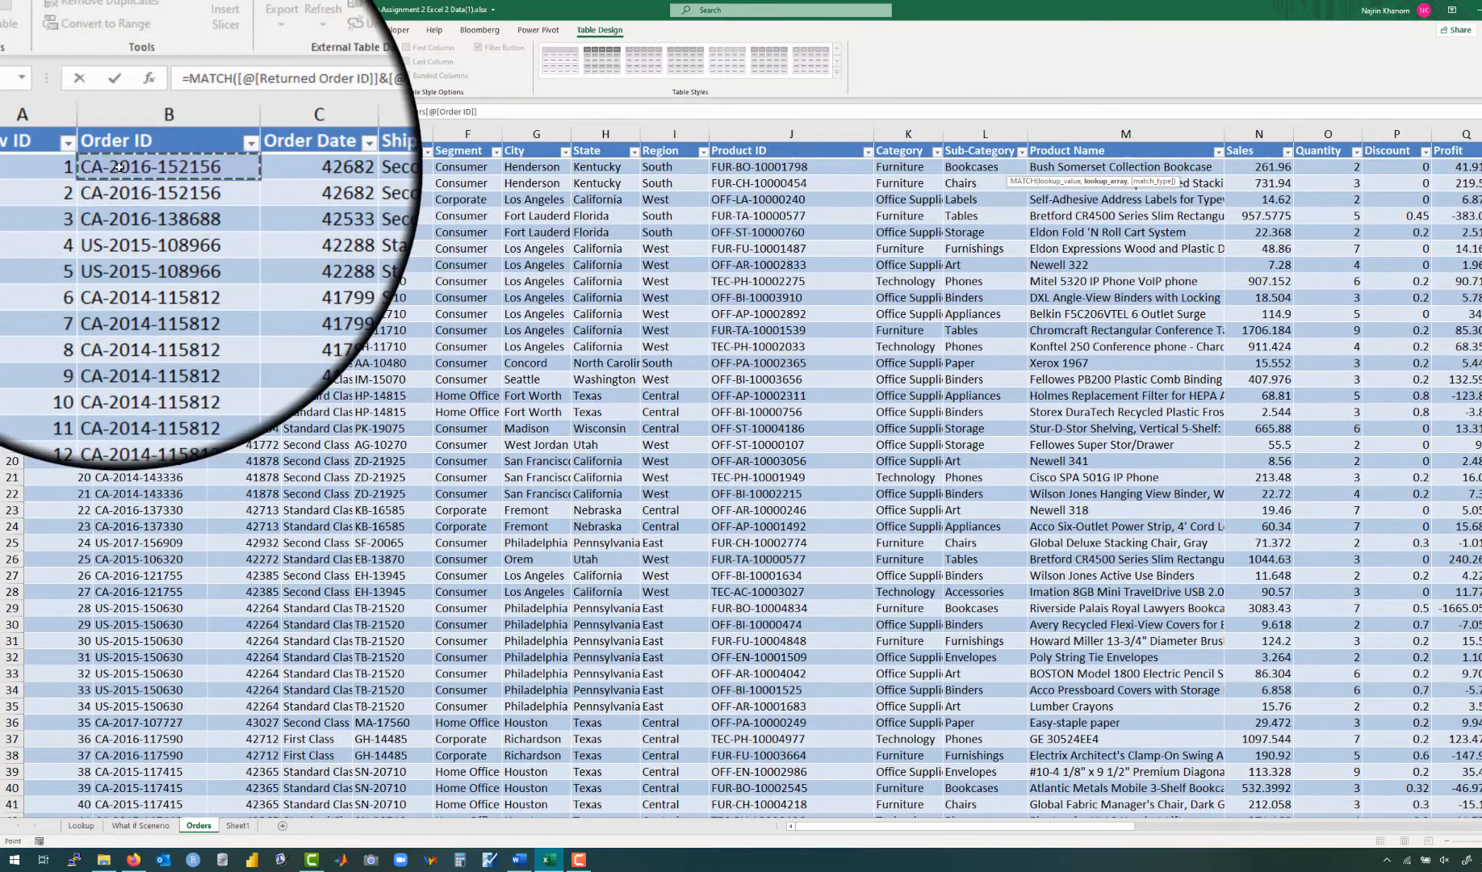
pyautogui.hotkey('ctrl', 'shift', 'Down')
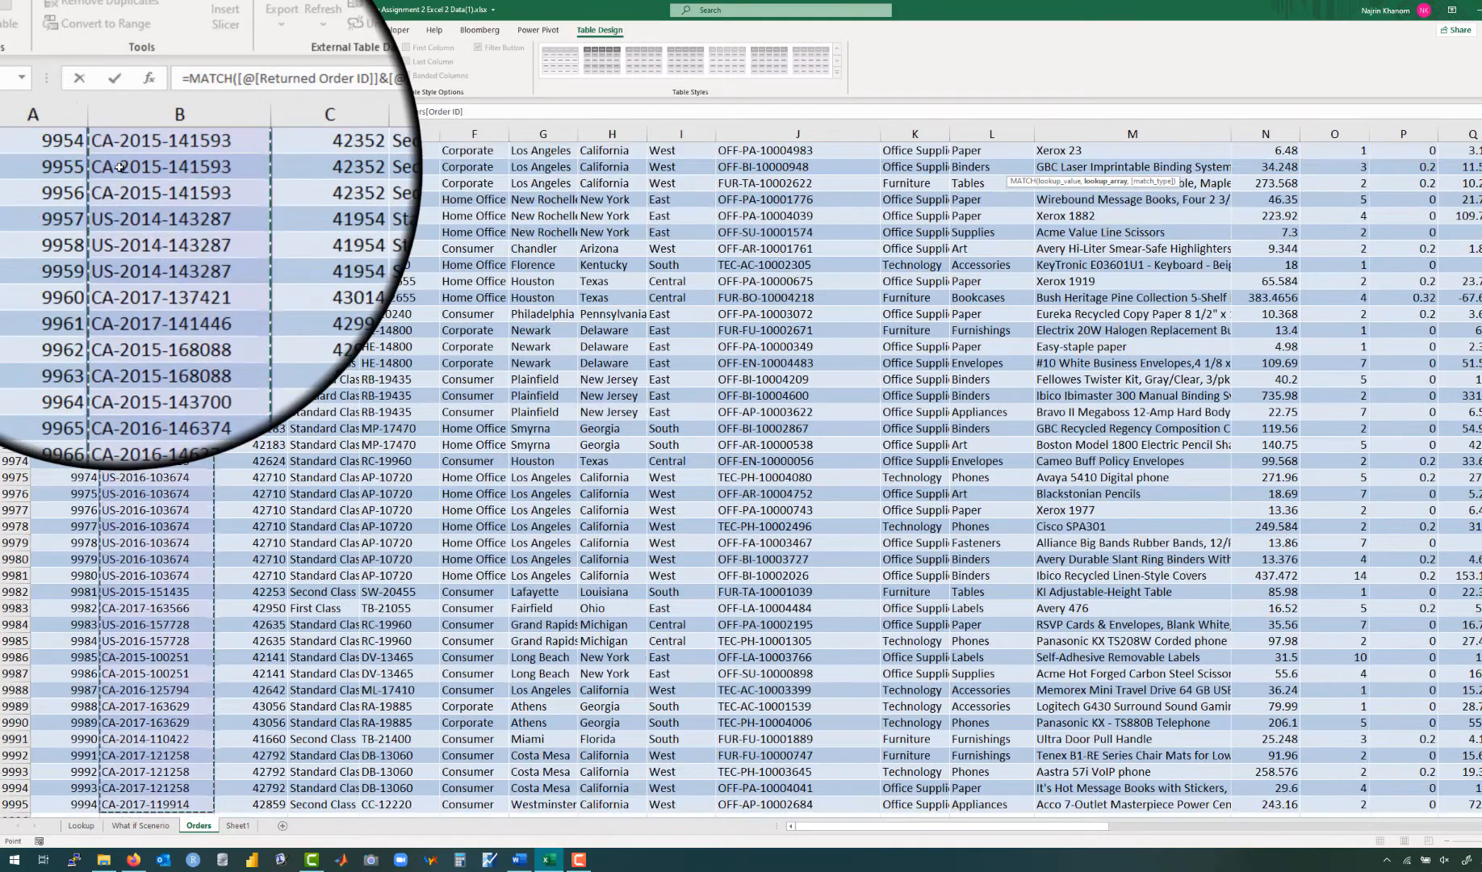
pyautogui.press('F2')
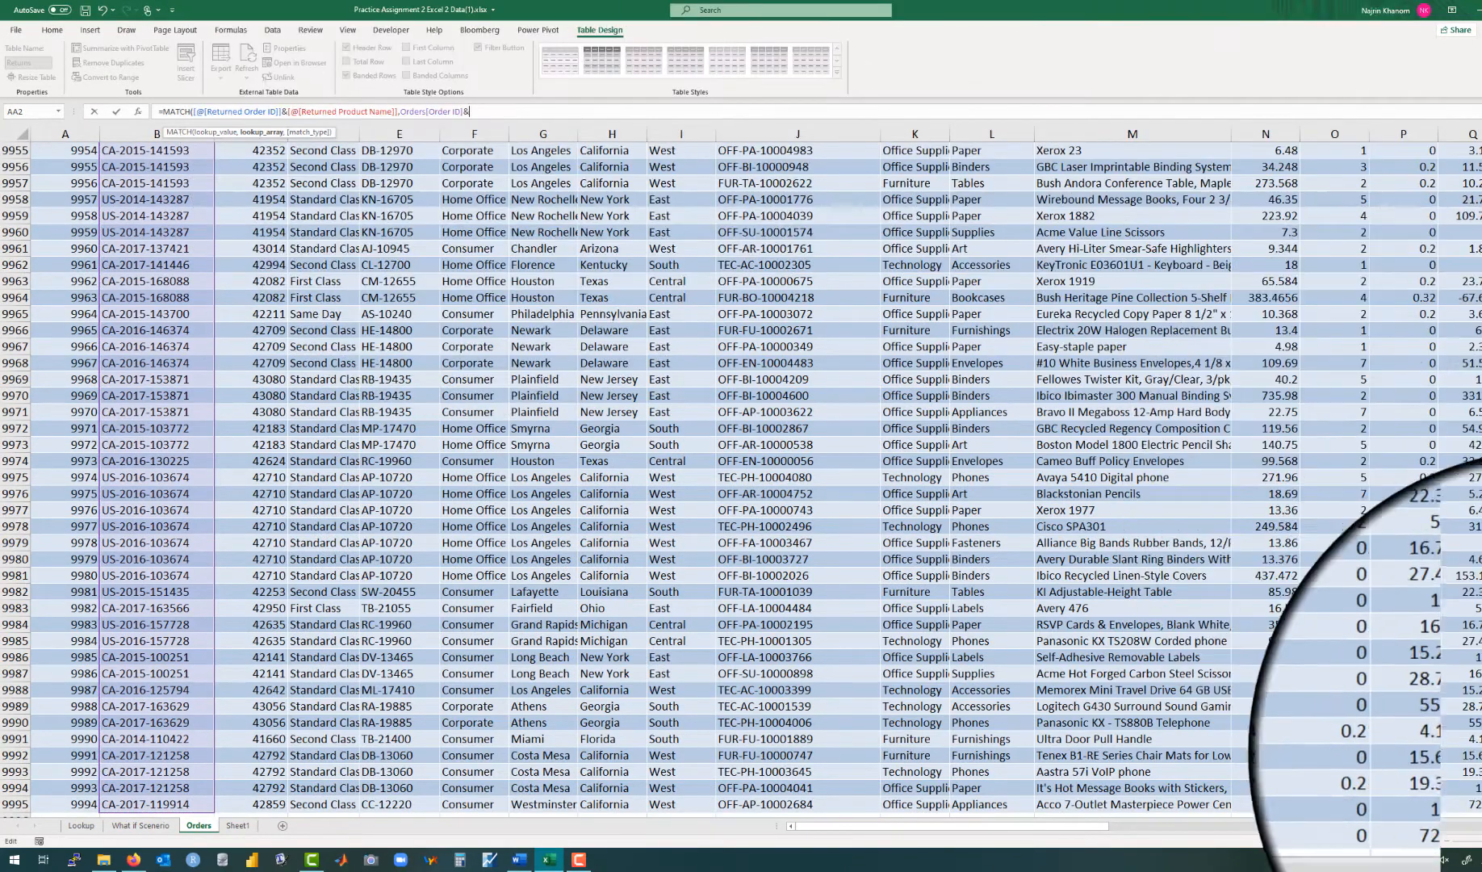
# Step: Finish the Row ID formula with Orders[Product Name] and match type 0, and check the formulas filled down the column
pyautogui.moveTo(1481, 803); pyautogui.dragTo(1480, 93)
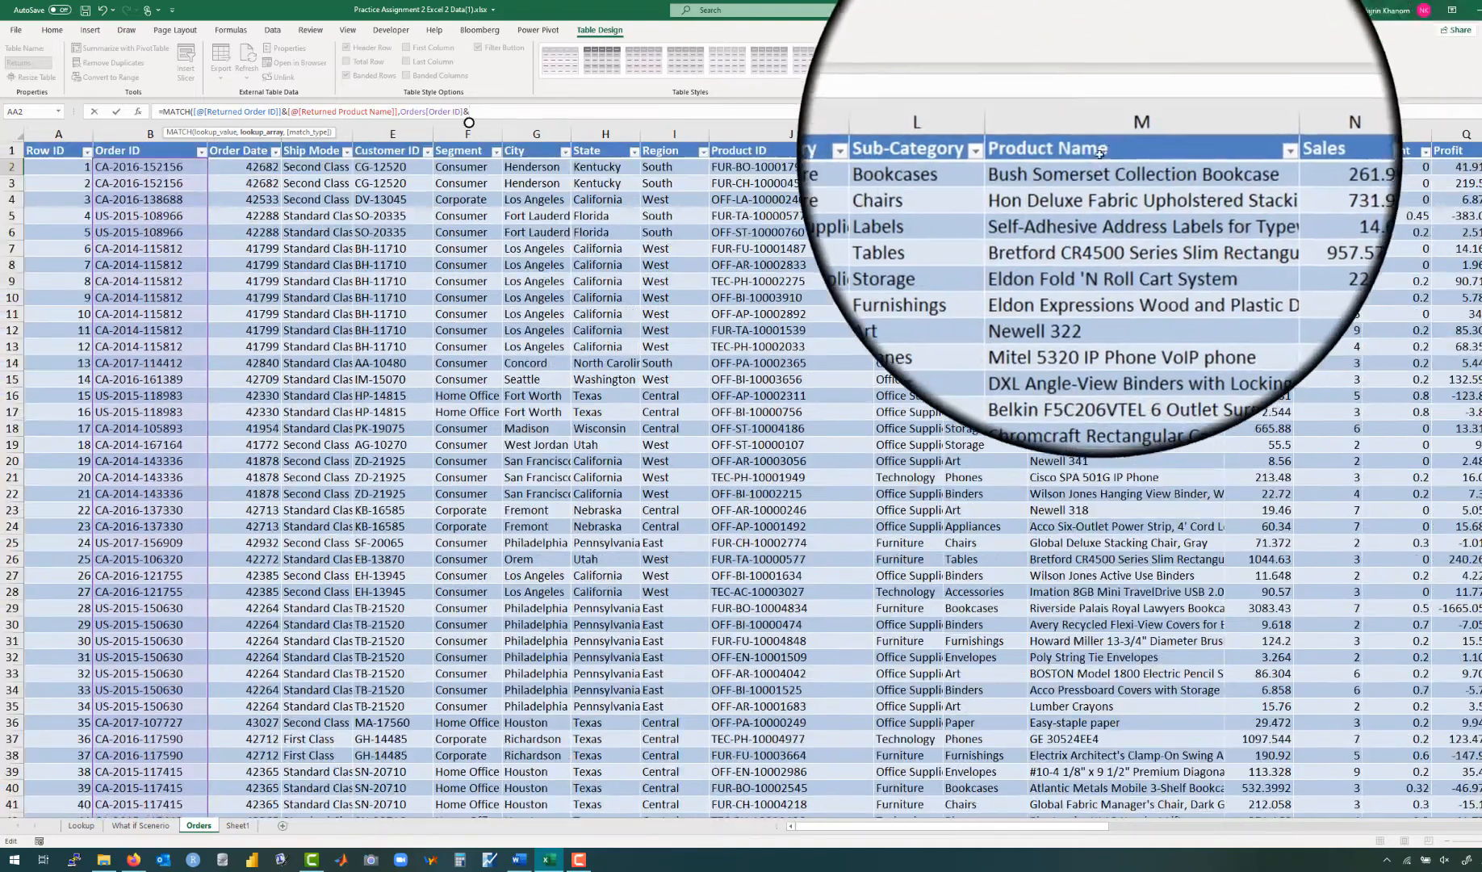
pyautogui.click(1085, 167)
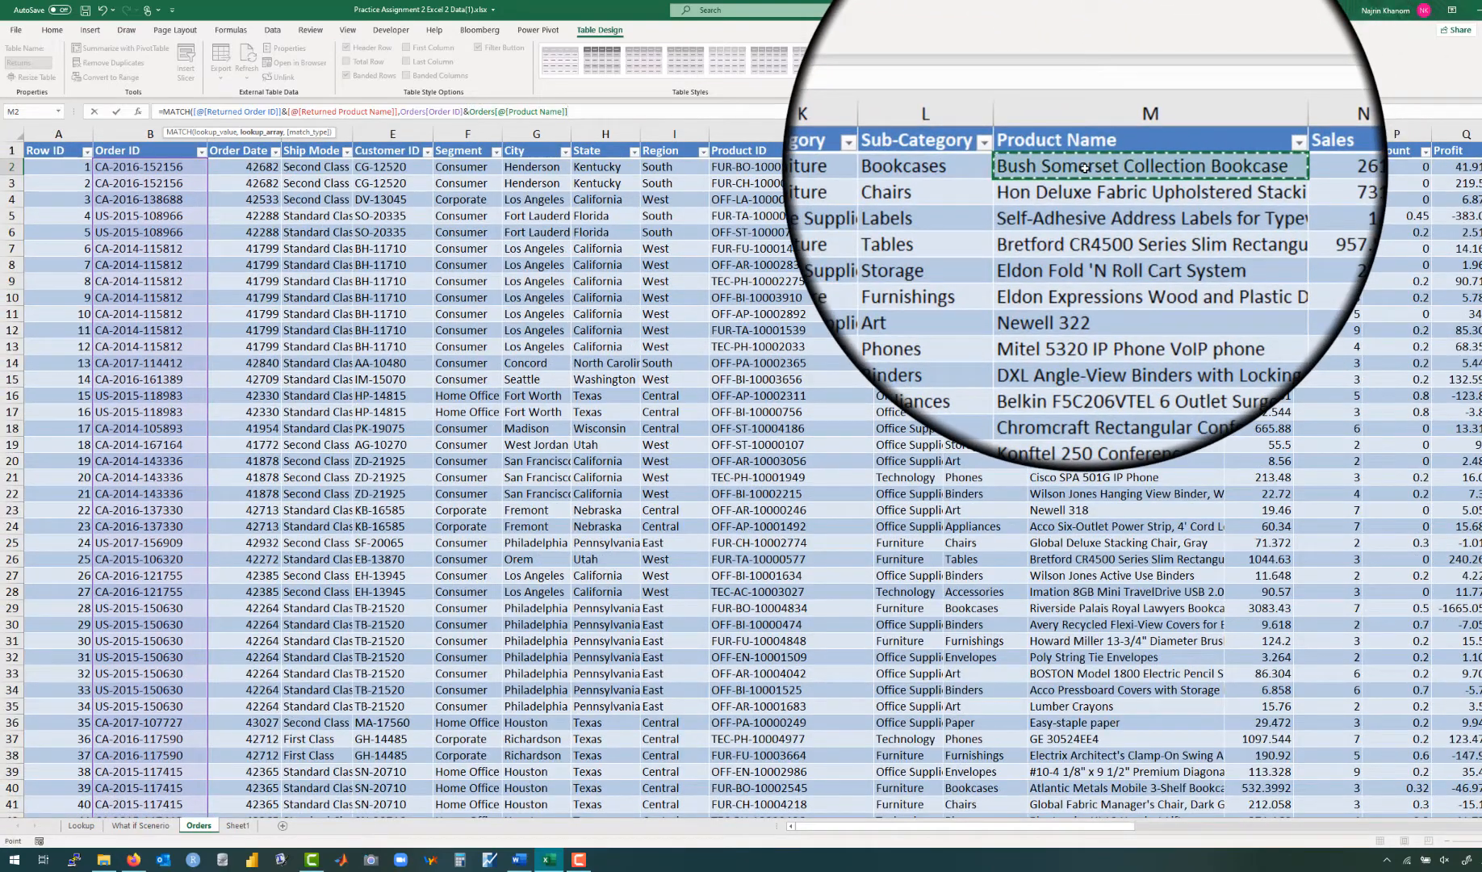
pyautogui.hotkey('ctrl', 'shift', 'Down')
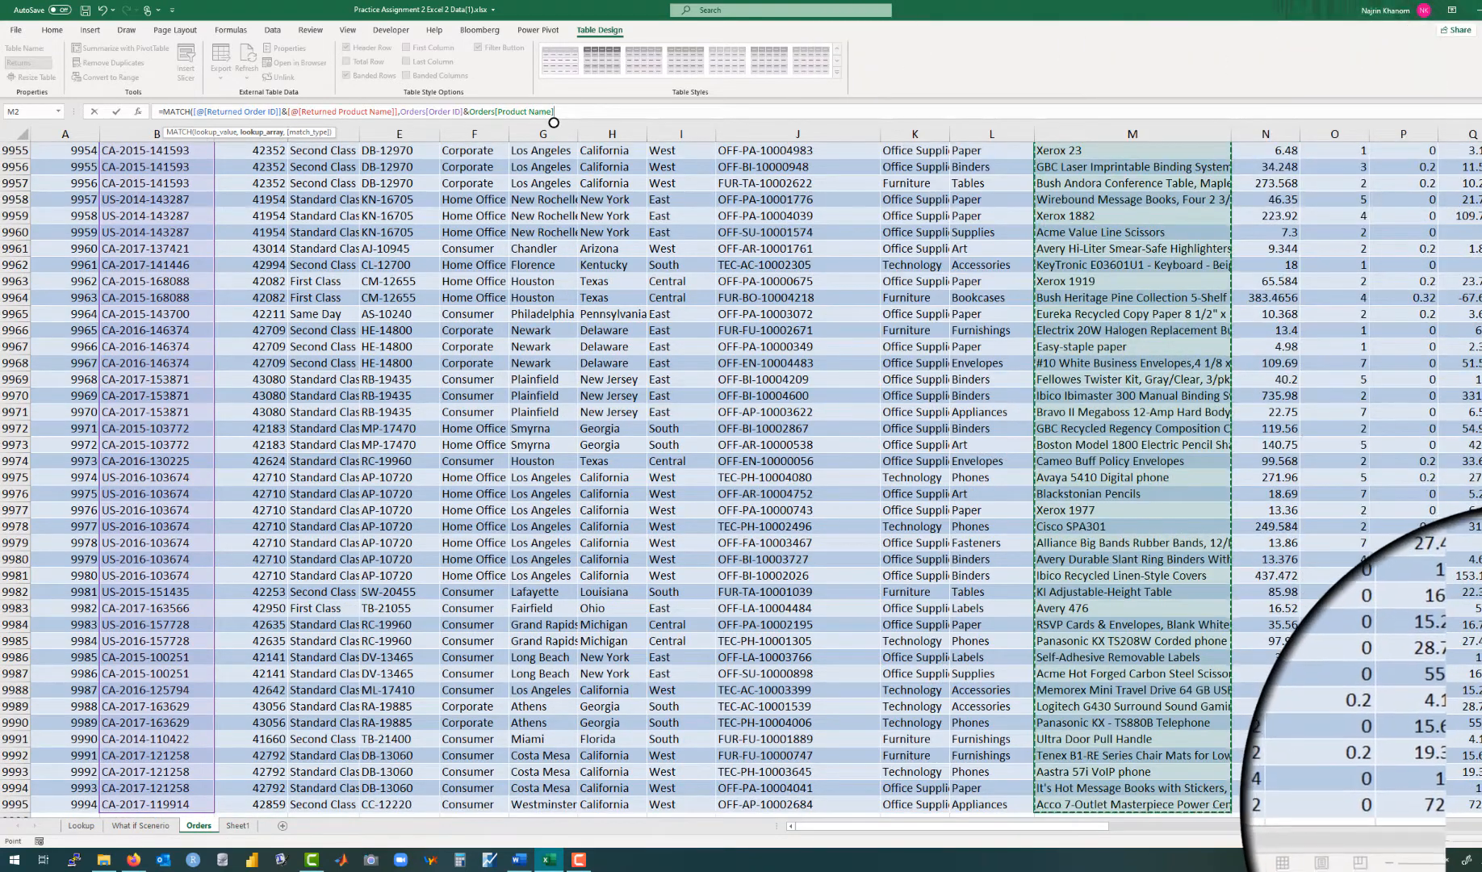
pyautogui.moveTo(1481, 799); pyautogui.dragTo(1480, 65)
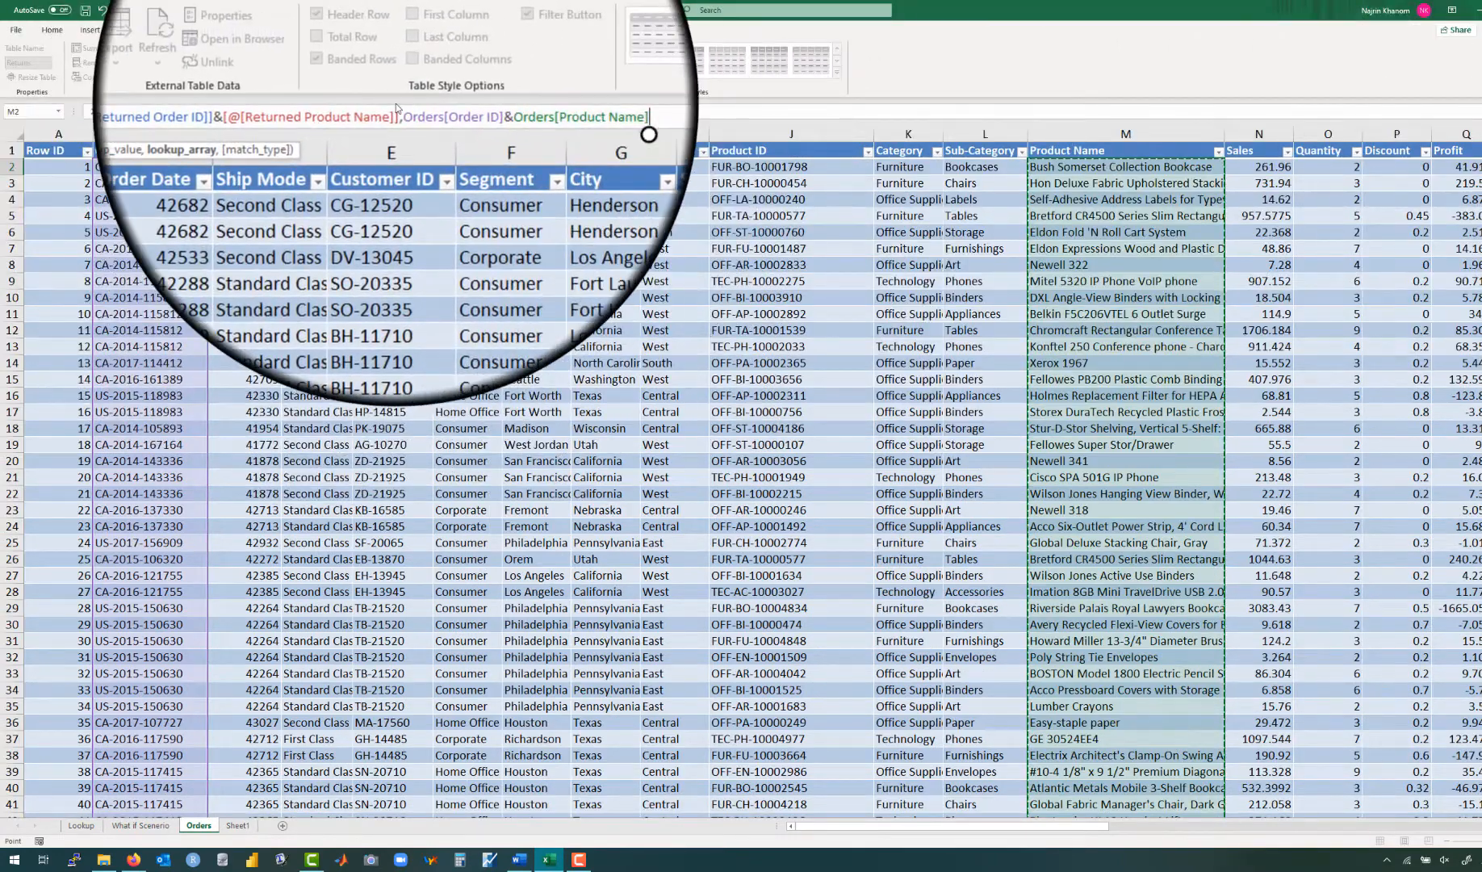
pyautogui.write(',0')
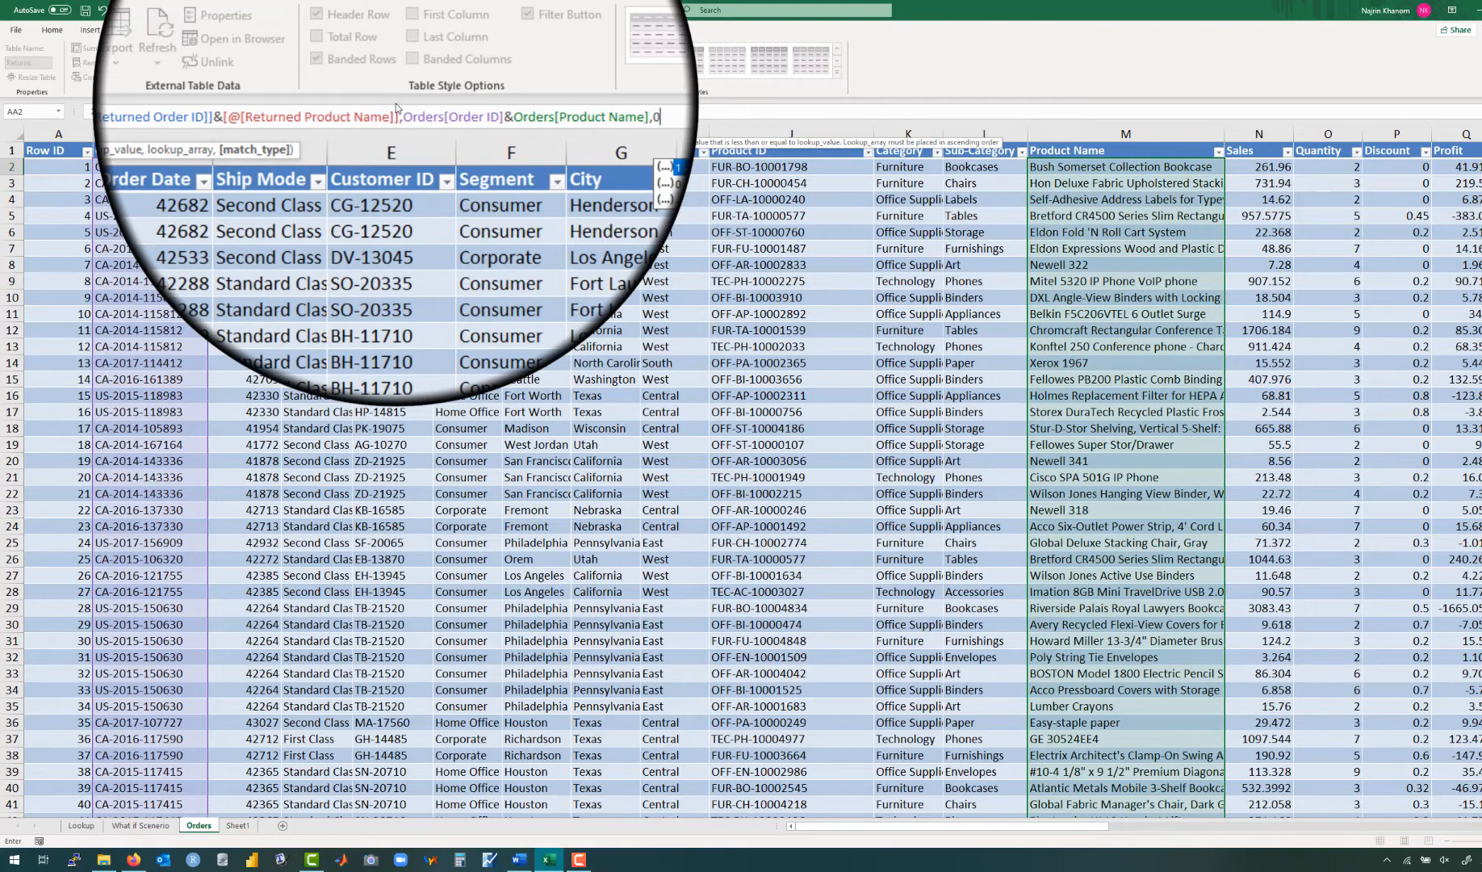
pyautogui.press('Return')
pyautogui.hscroll(3, 755, 309)
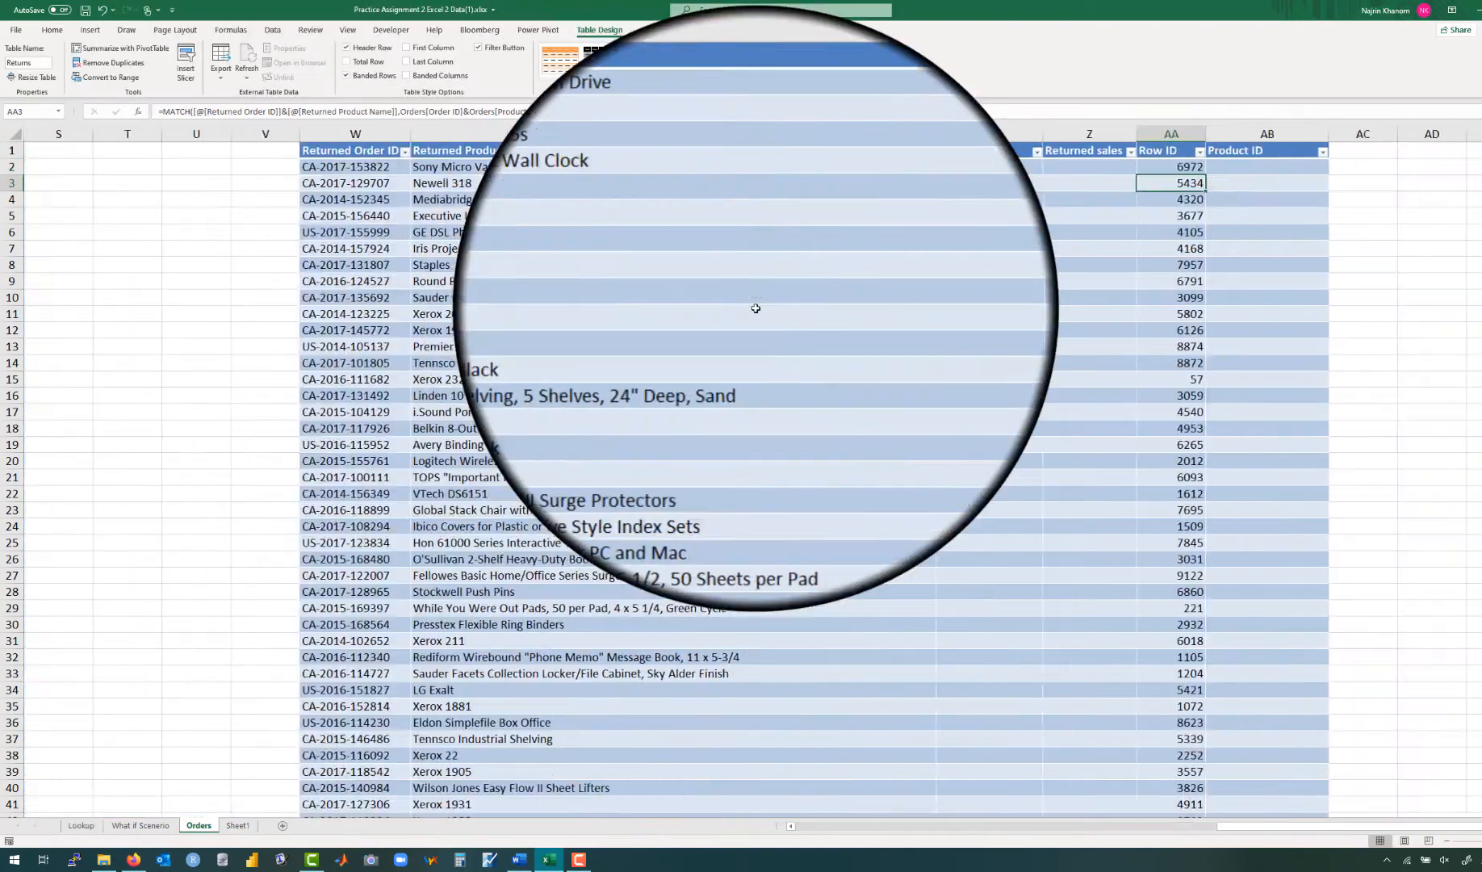
pyautogui.click(1173, 170)
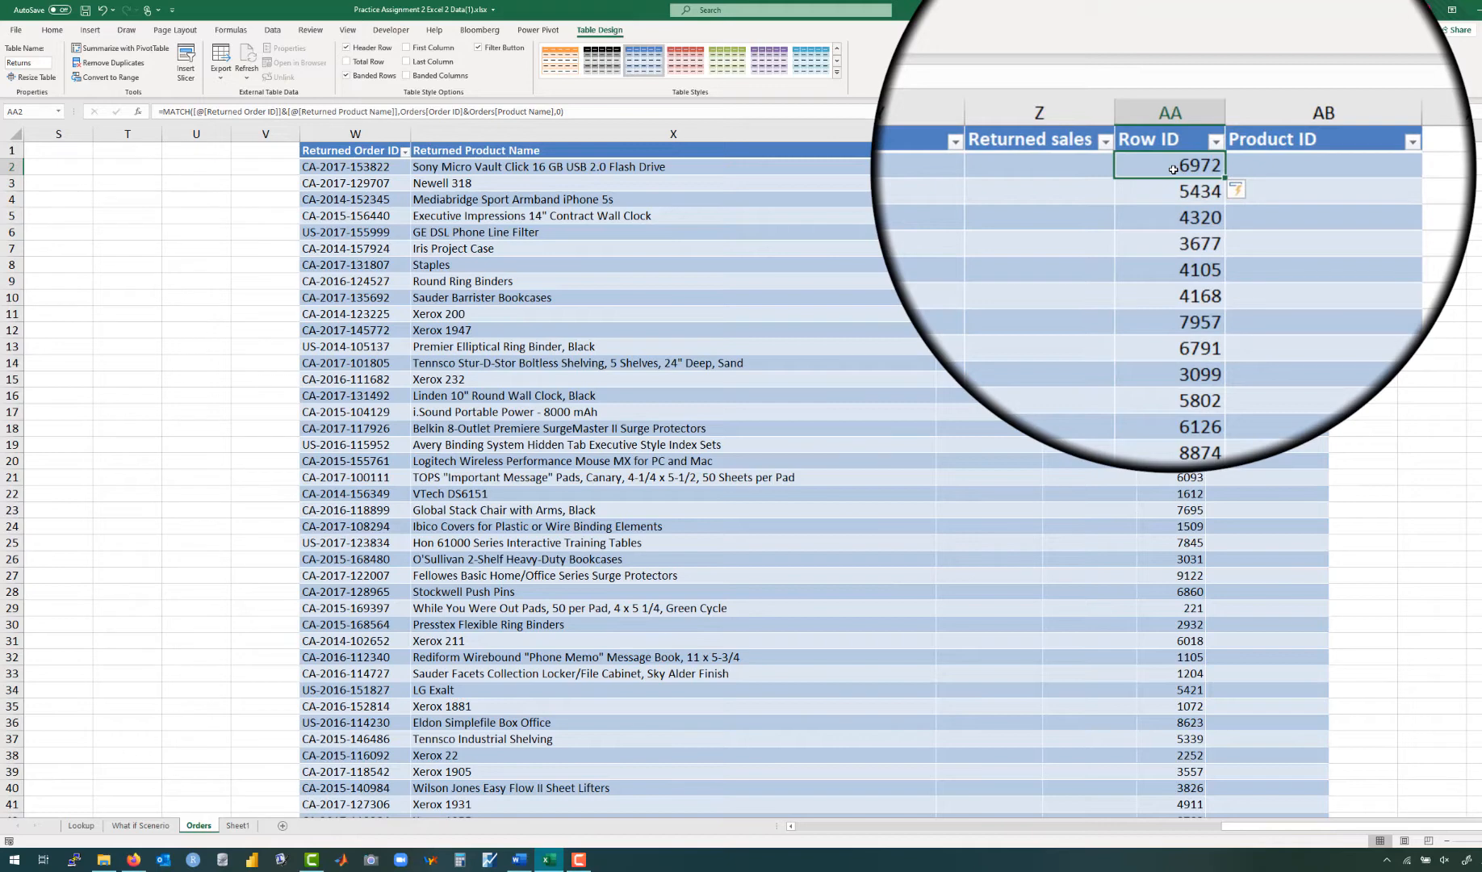
pyautogui.click(1185, 184)
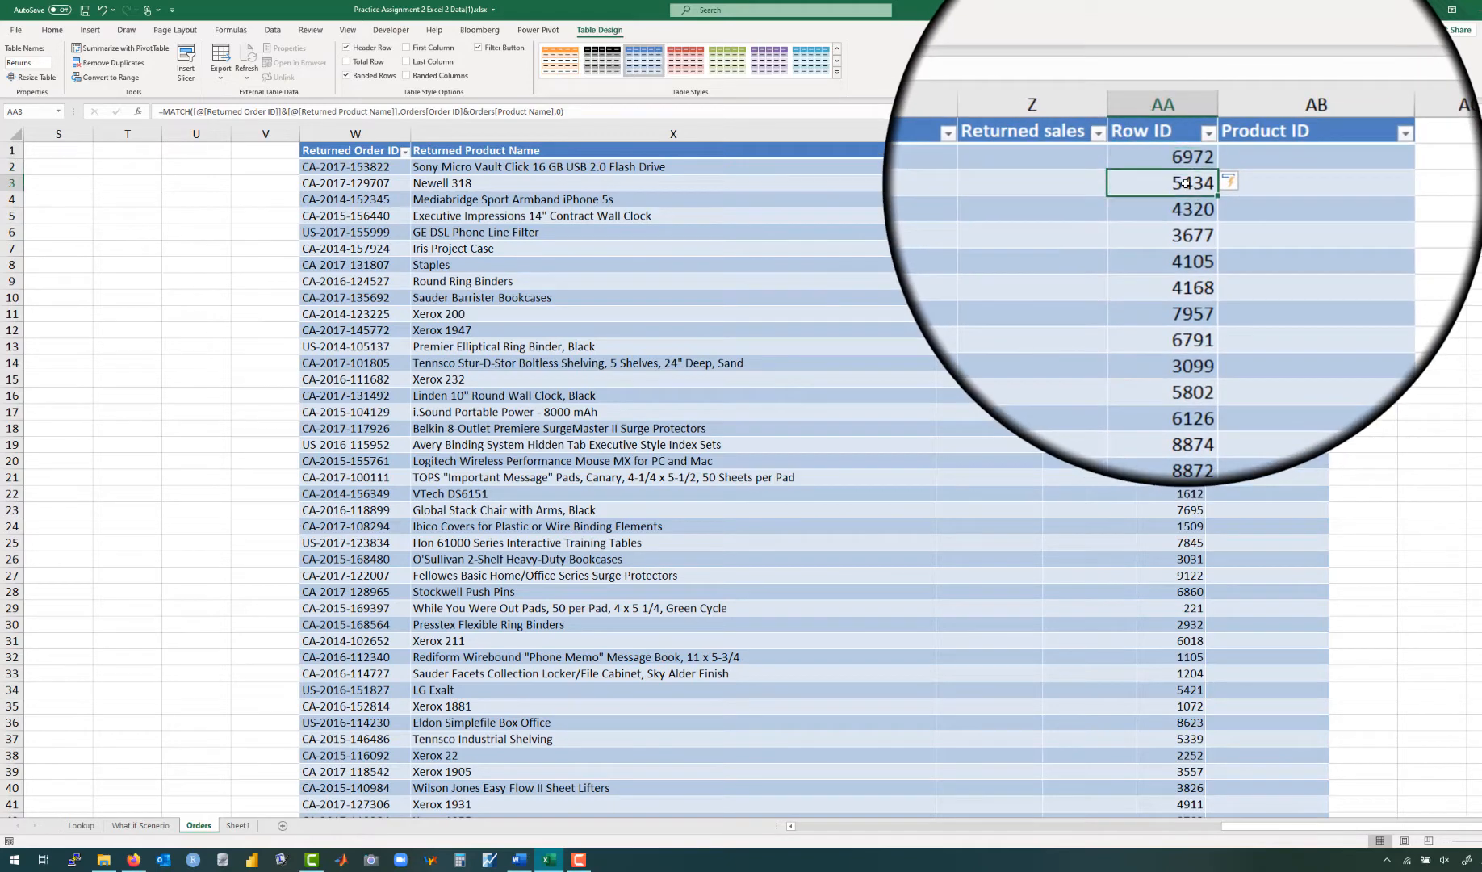
pyautogui.click(1186, 200)
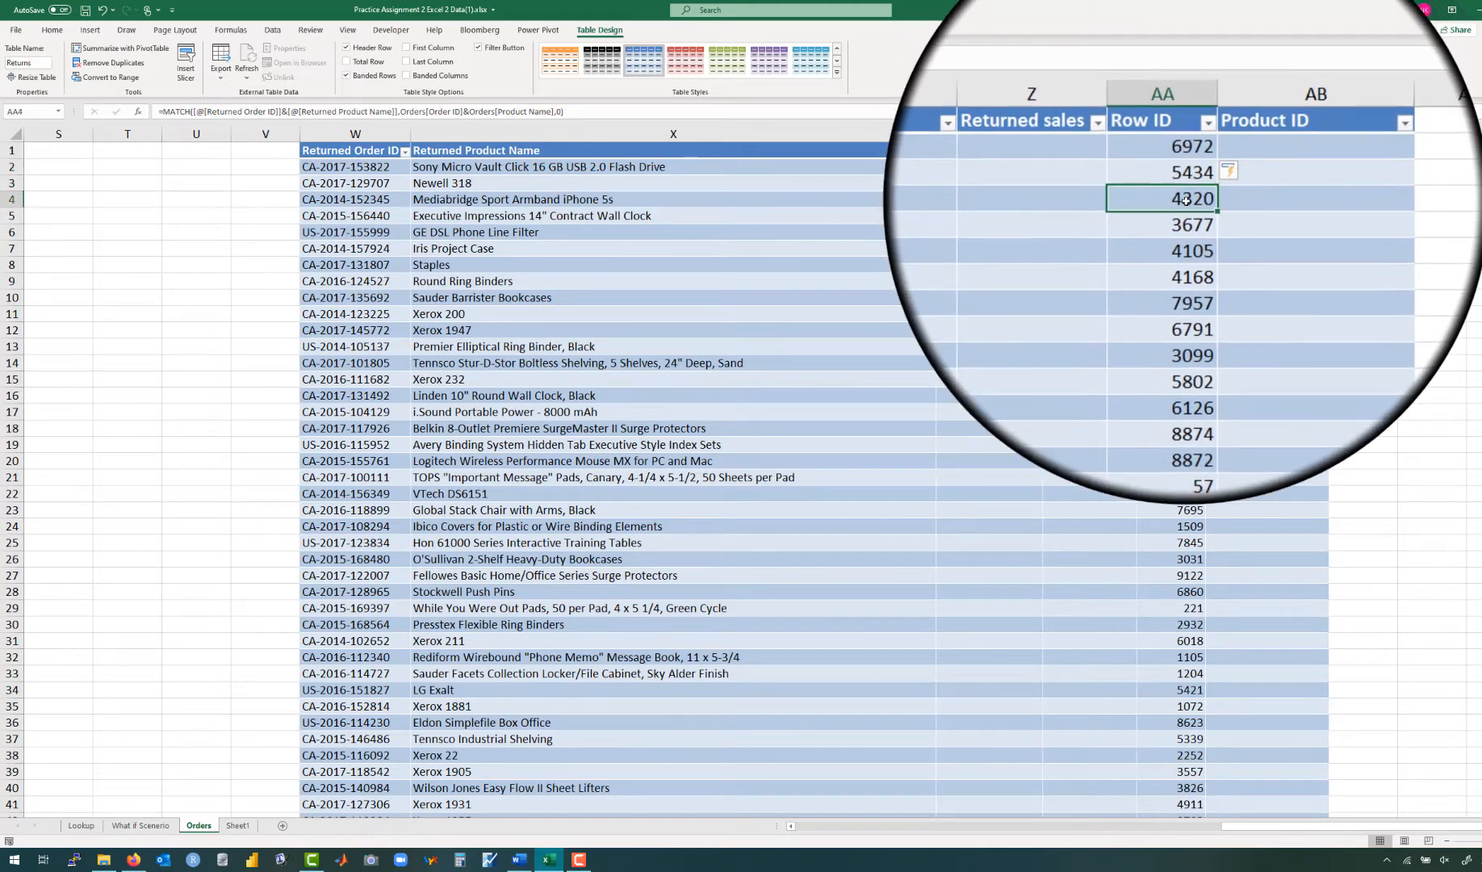
pyautogui.click(1181, 380)
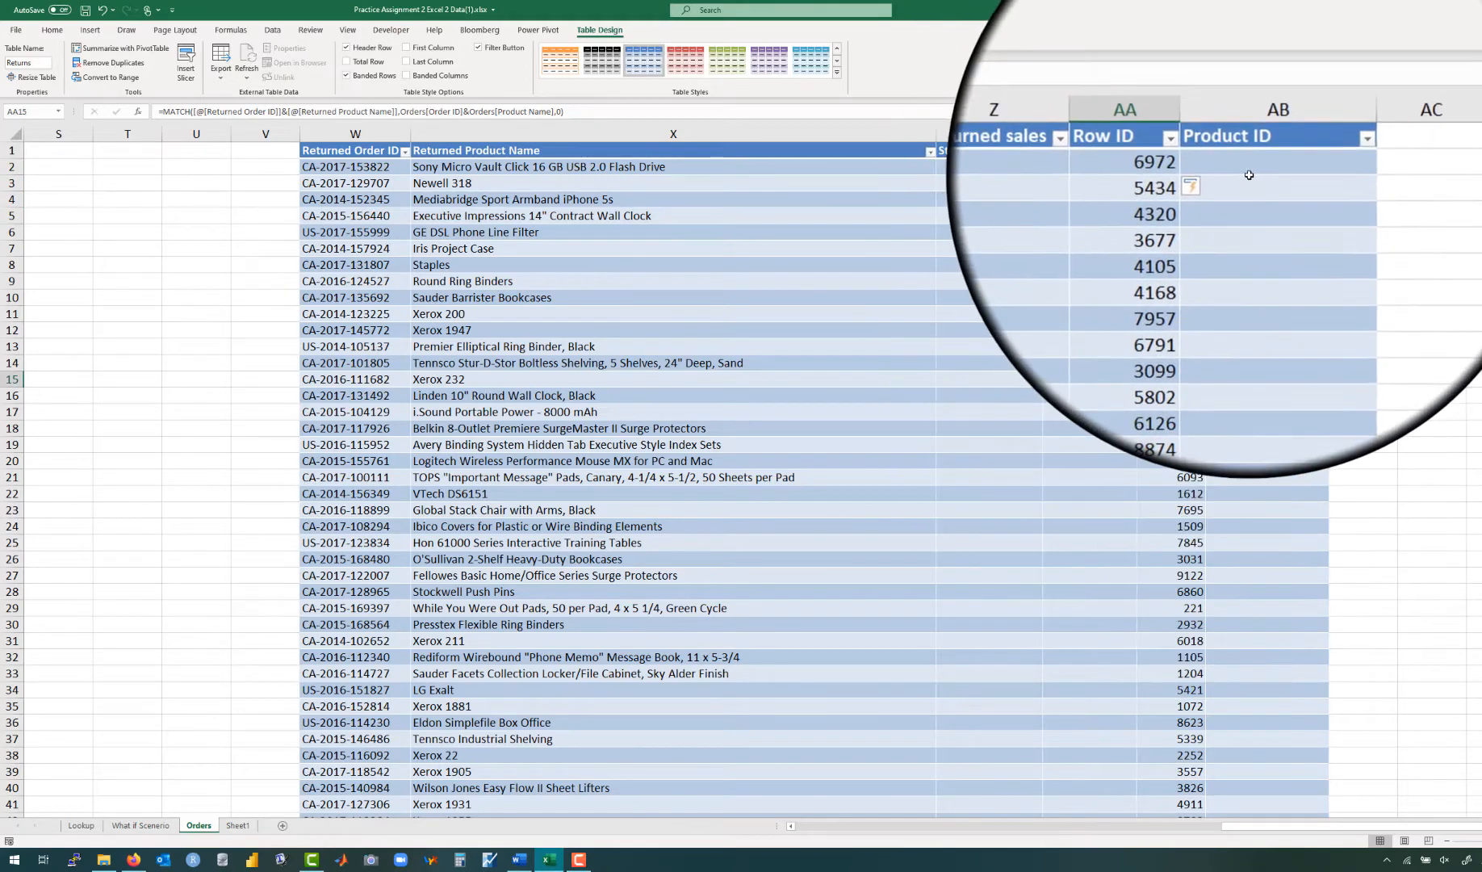
pyautogui.click(1240, 171)
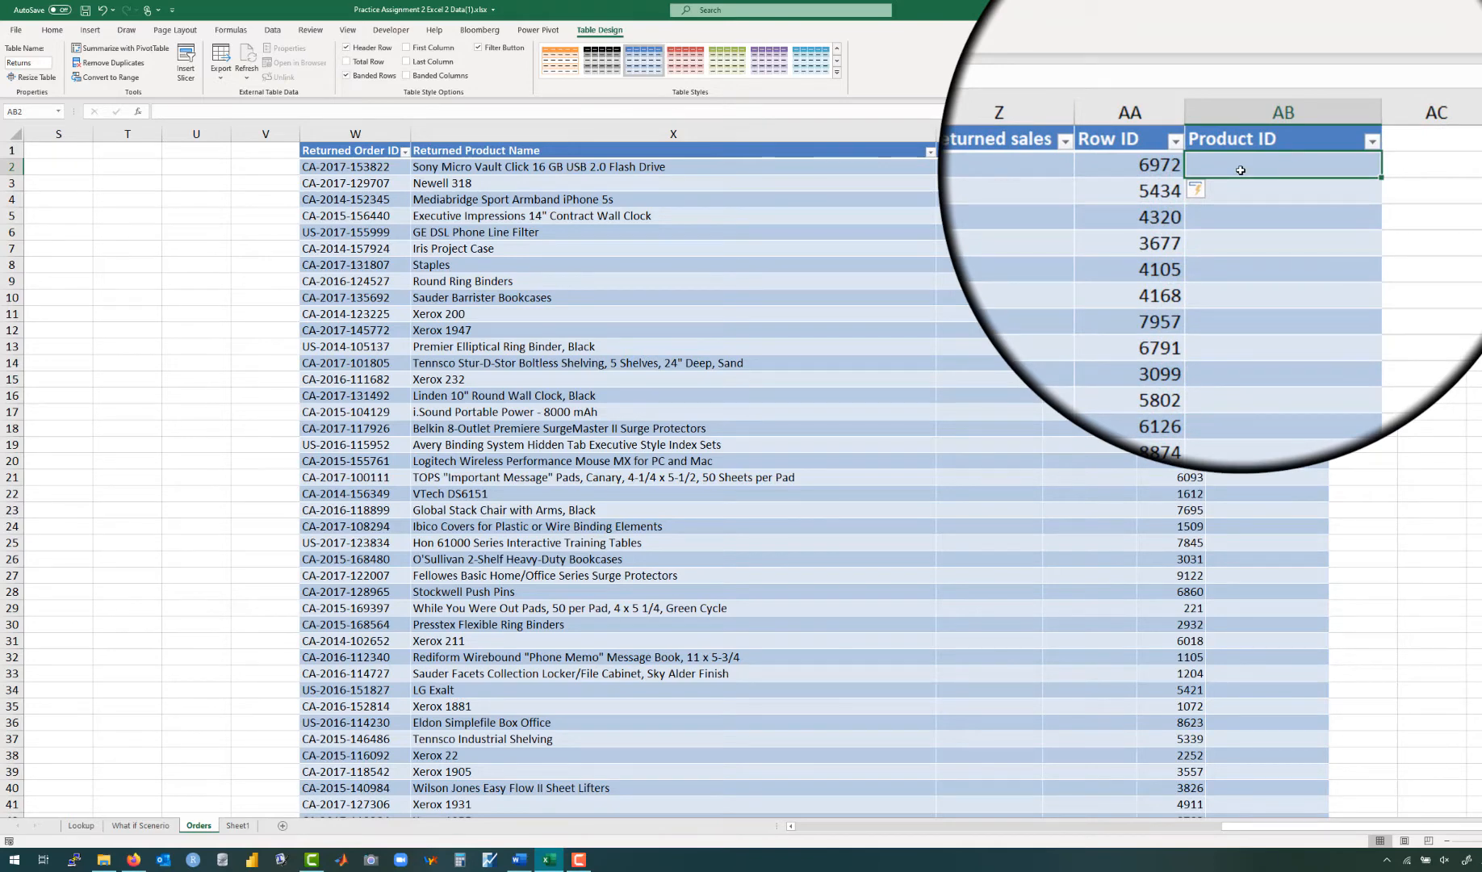
pyautogui.write('=')
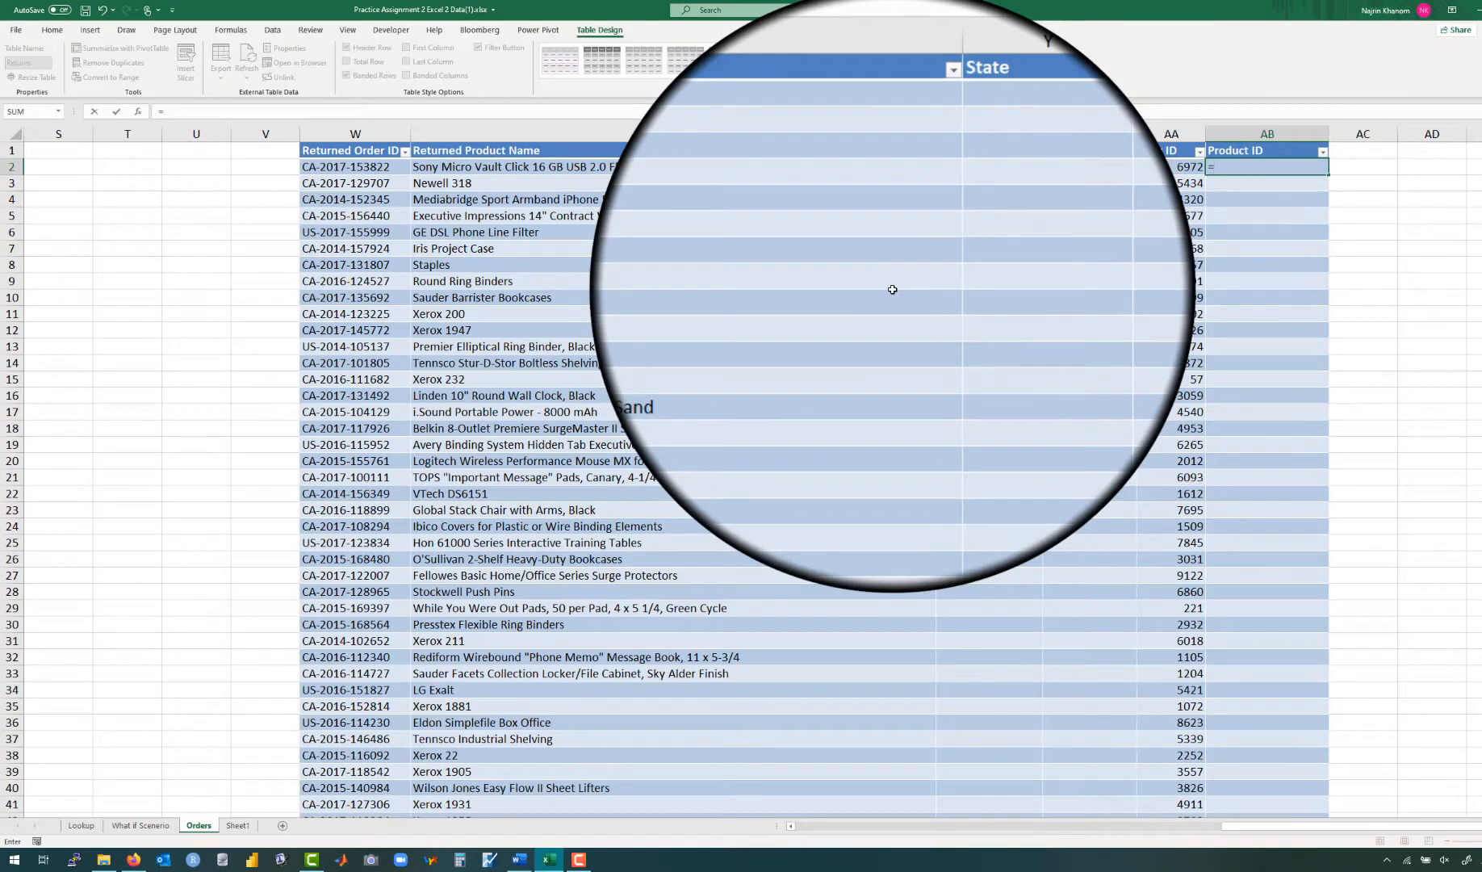
pyautogui.write('matc')
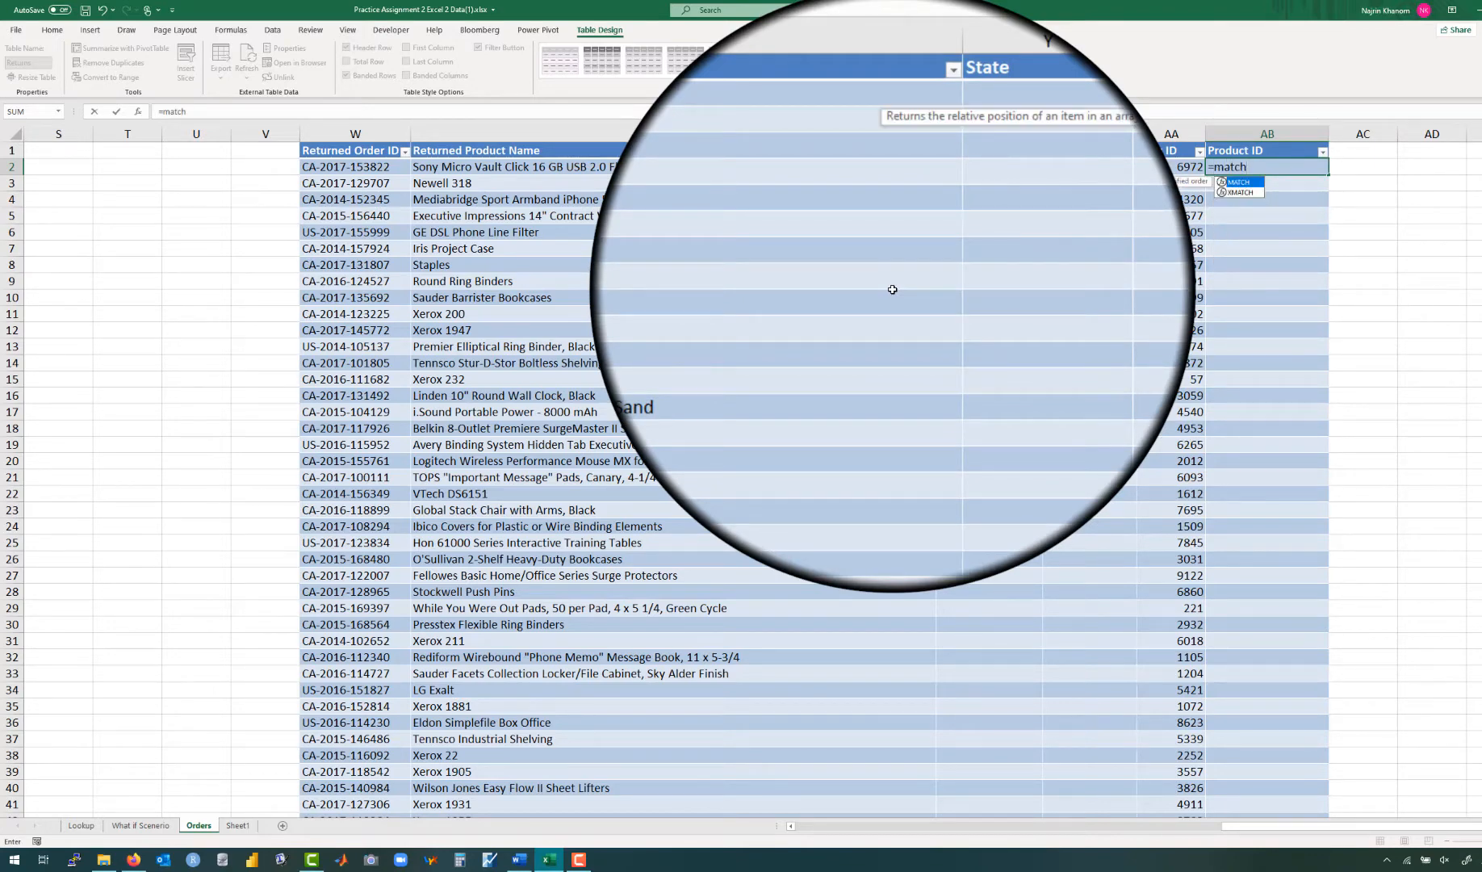
pyautogui.write('h')
pyautogui.press('Tab')
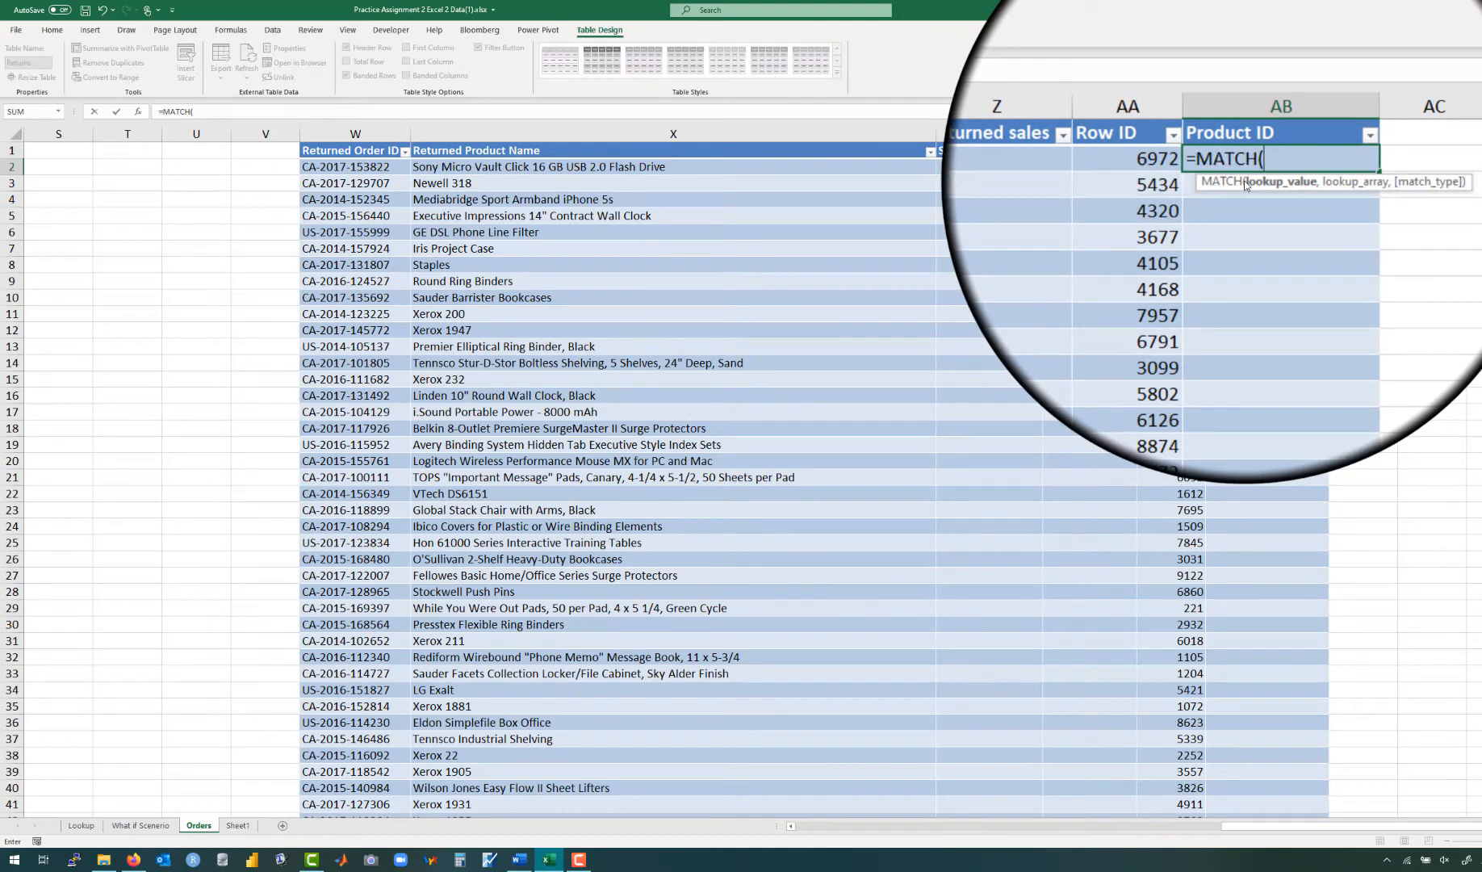
pyautogui.press('BackSpace')
pyautogui.press('BackSpace')
pyautogui.press('BackSpace')
pyautogui.press('BackSpace')
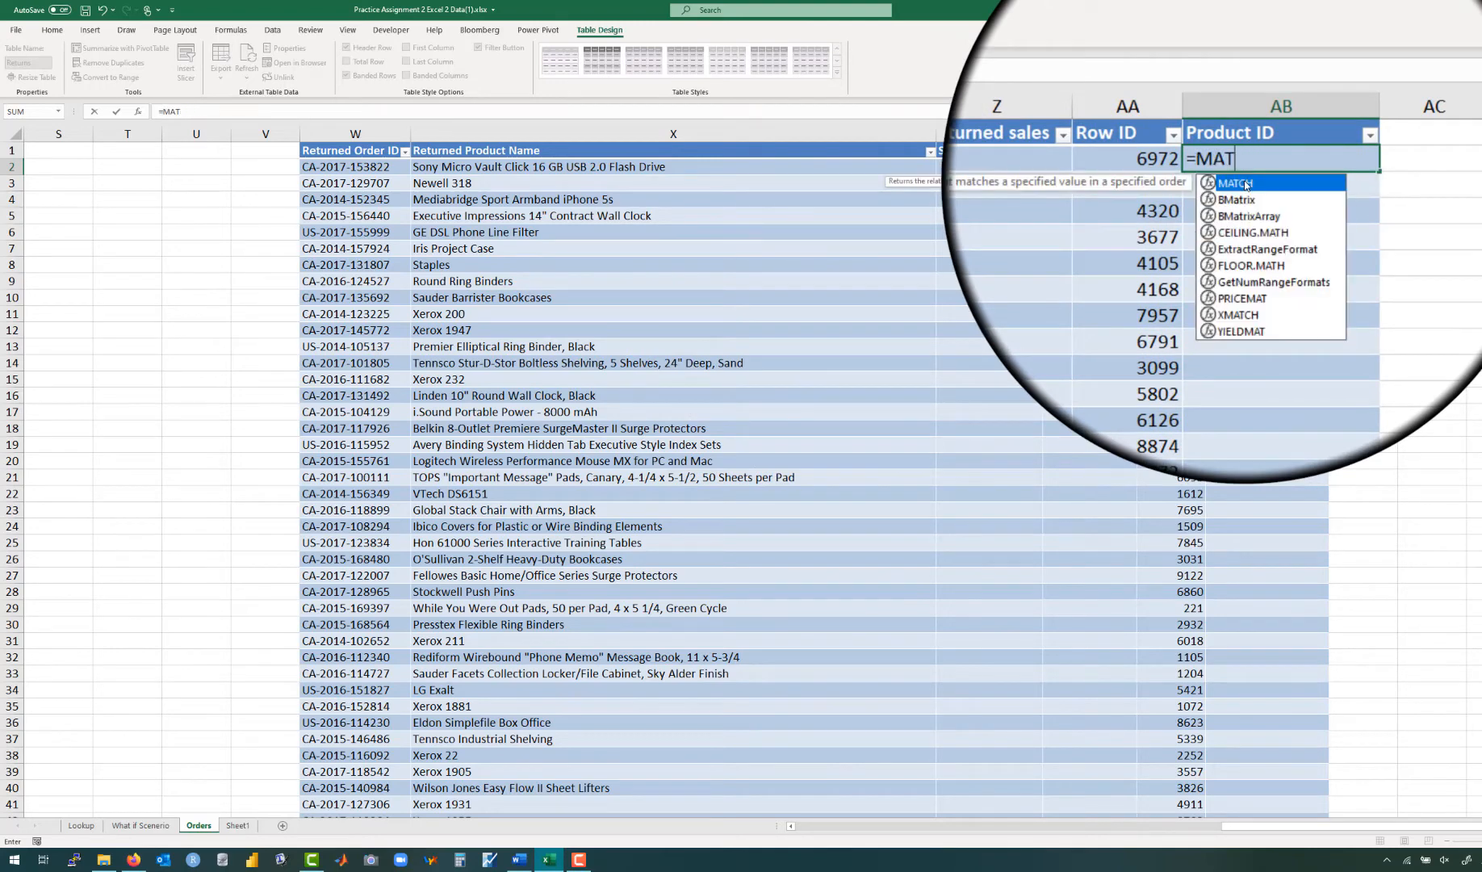
pyautogui.press('BackSpace')
pyautogui.press('BackSpace')
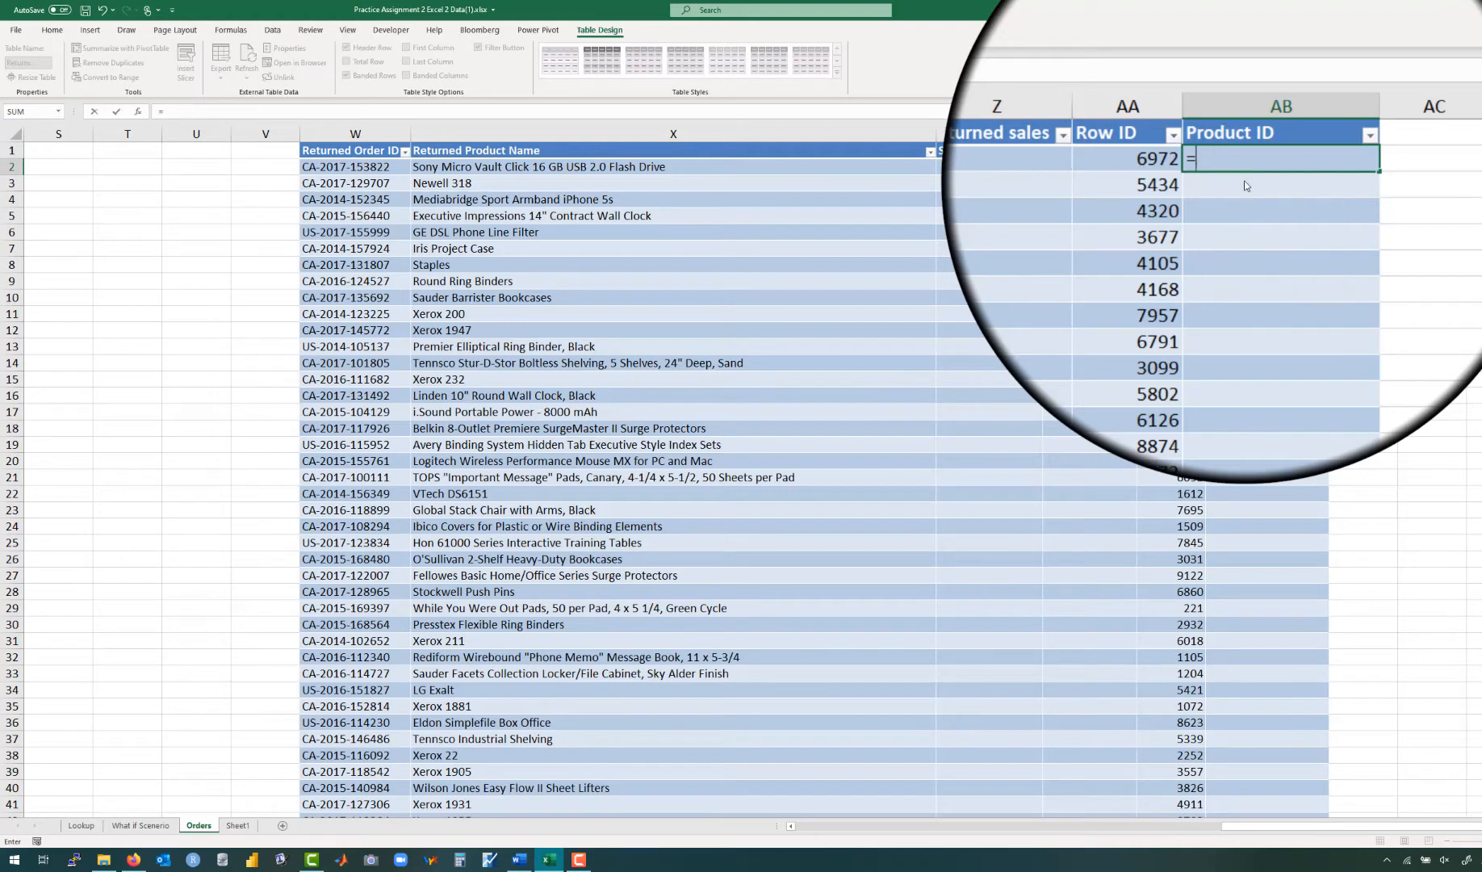
pyautogui.press('Escape')
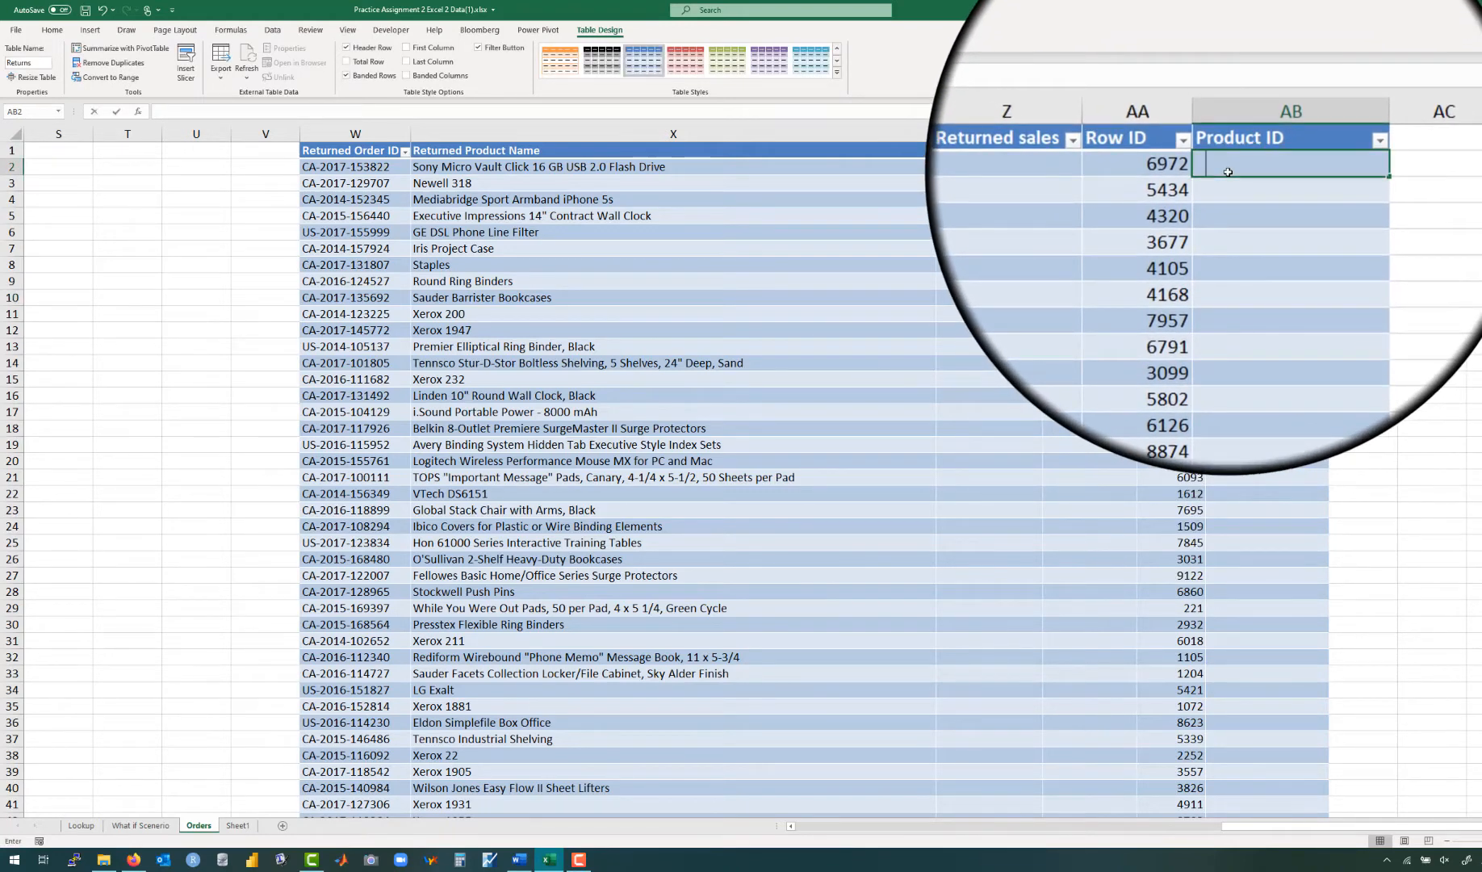
# Step: Start a MATCH formula in AB2 under Product ID with [@[Returned Order ID]]&[@[Returned Product Name]] as the lookup value
pyautogui.write('=match')
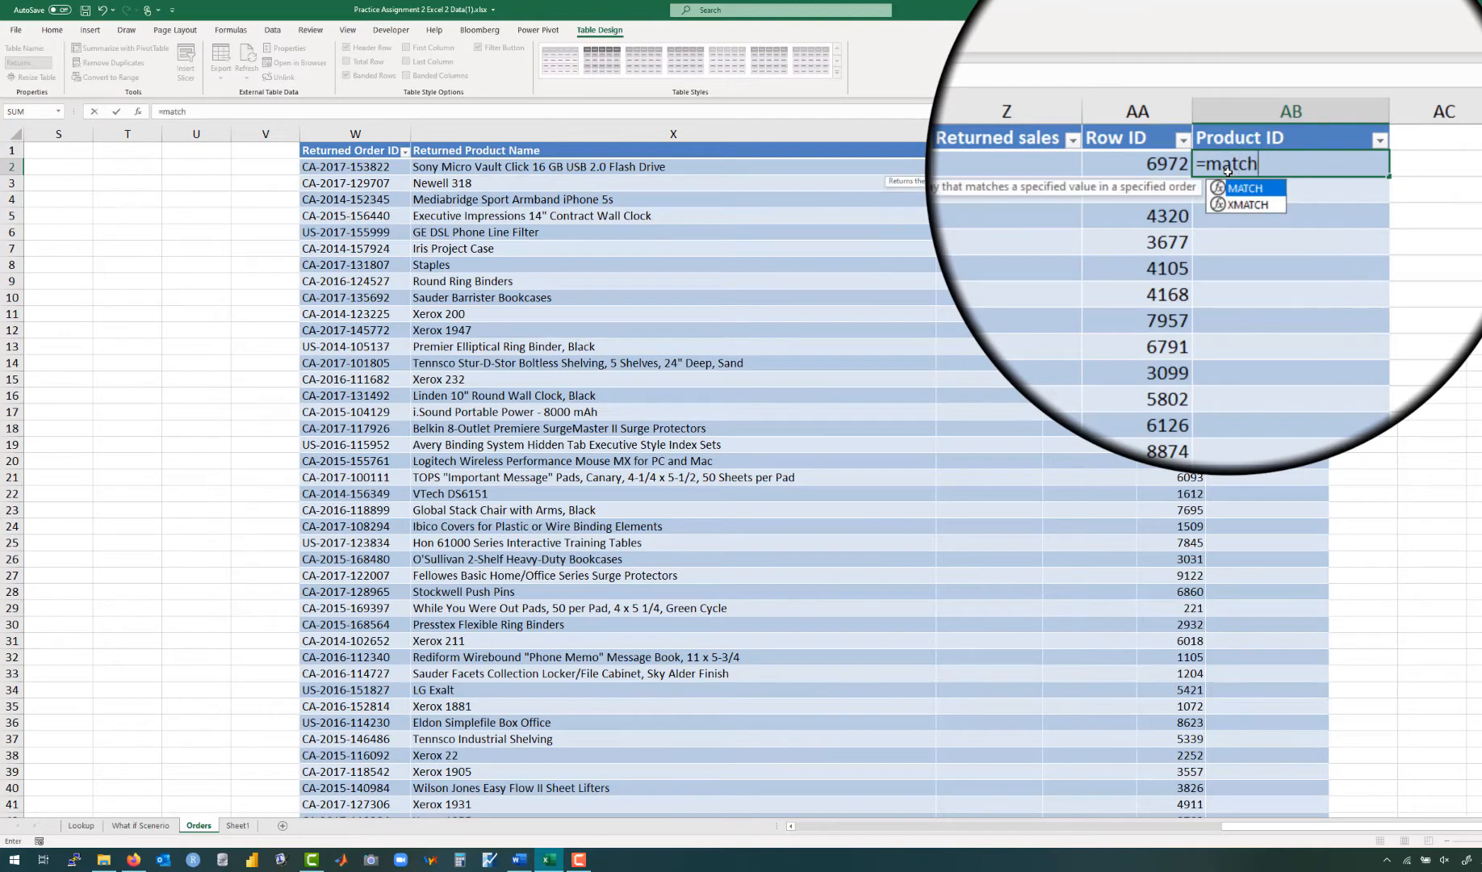
pyautogui.doubleClick(1240, 186)
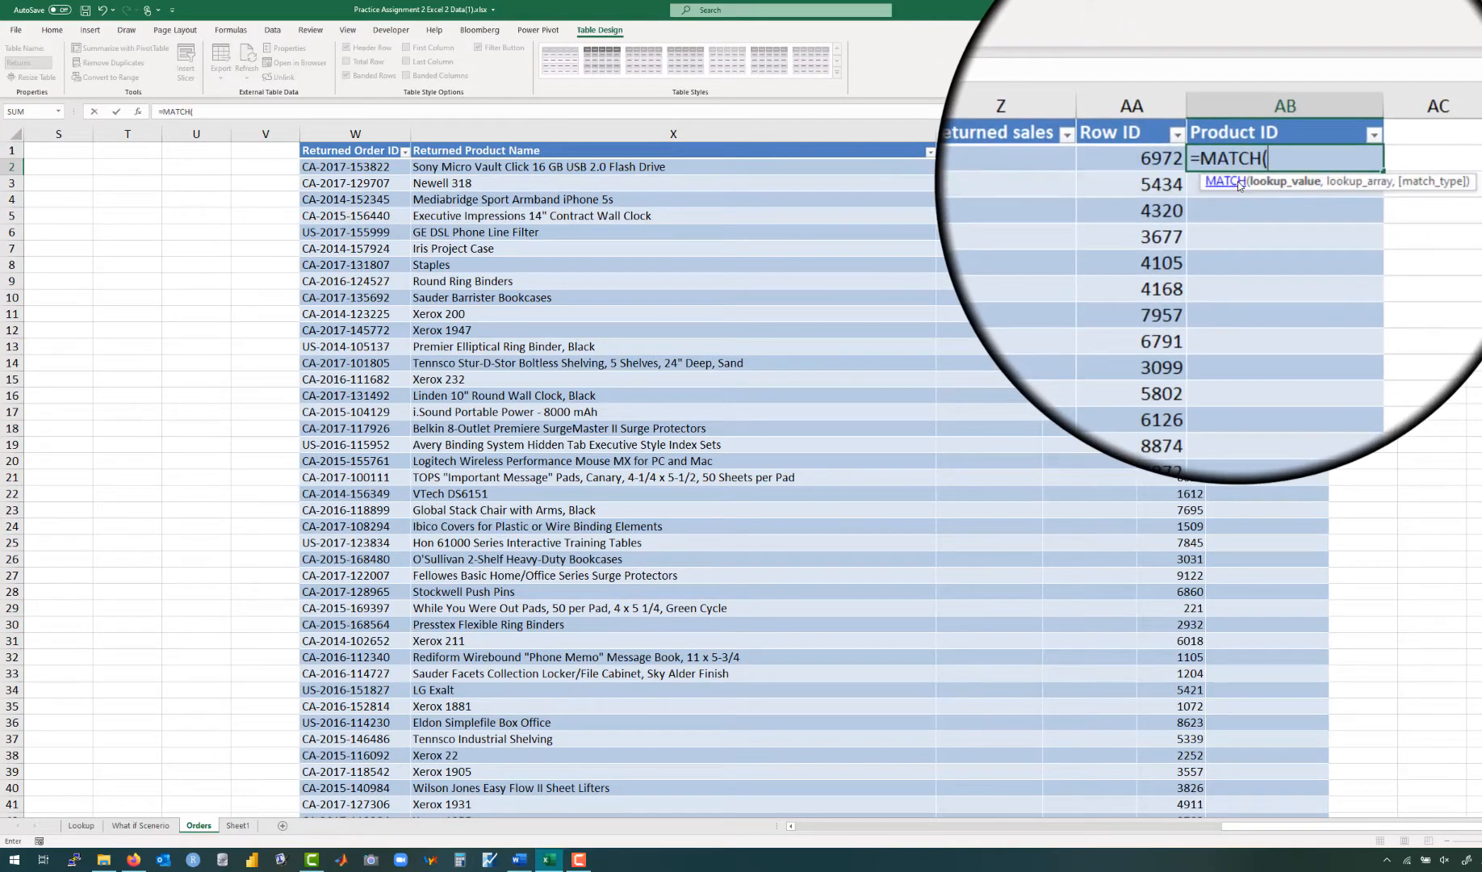
pyautogui.click(335, 168)
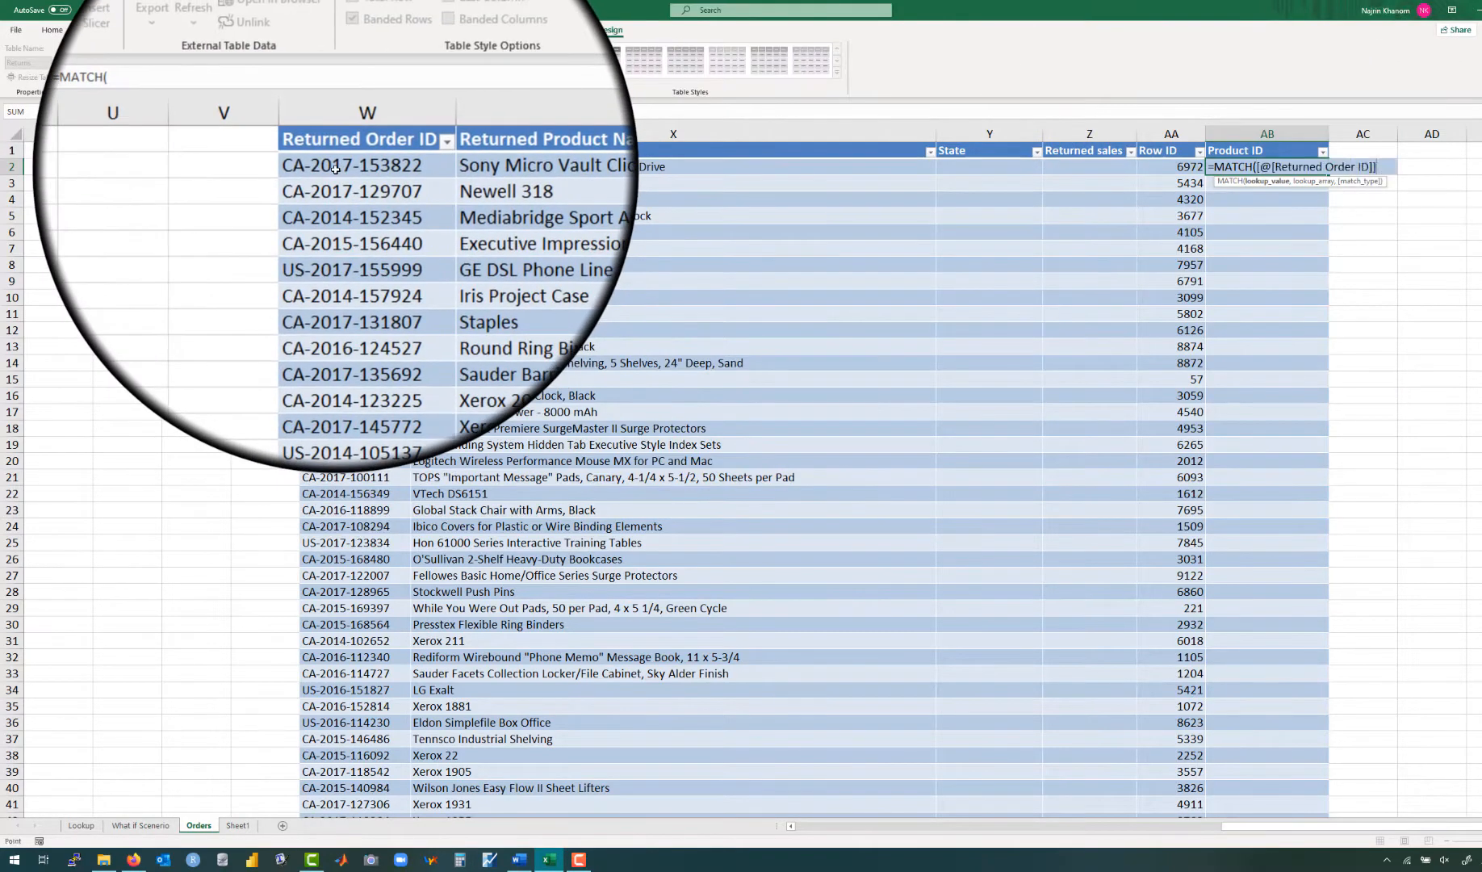
pyautogui.write('&')
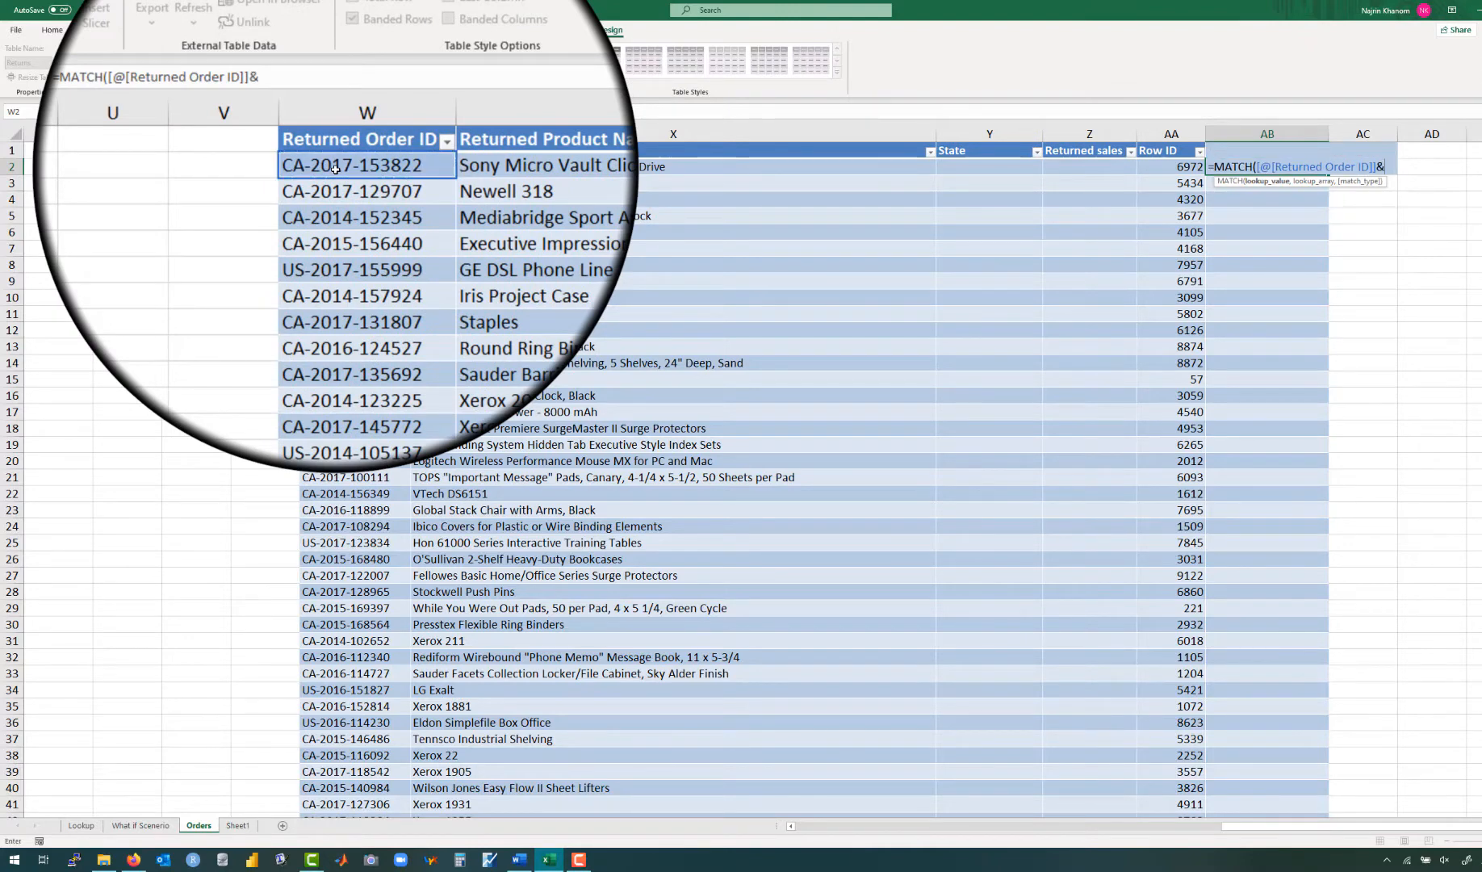
pyautogui.click(444, 168)
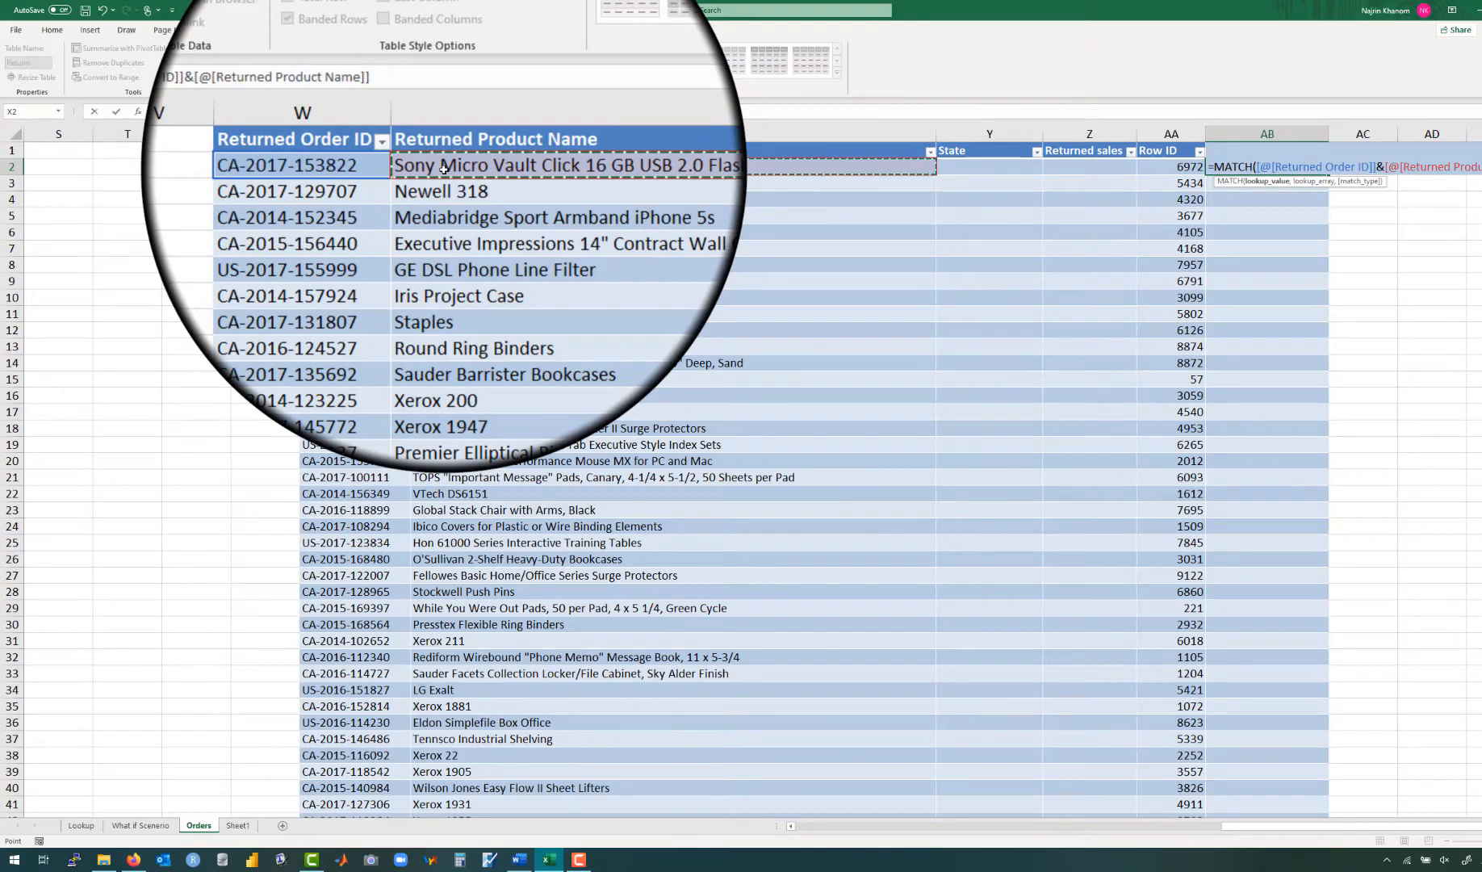
pyautogui.write(',')
# Step: Begin the lookup array of the AB2 formula with the whole Orders[Order ID] column followed by &
pyautogui.hscroll(-10, 265, 291)
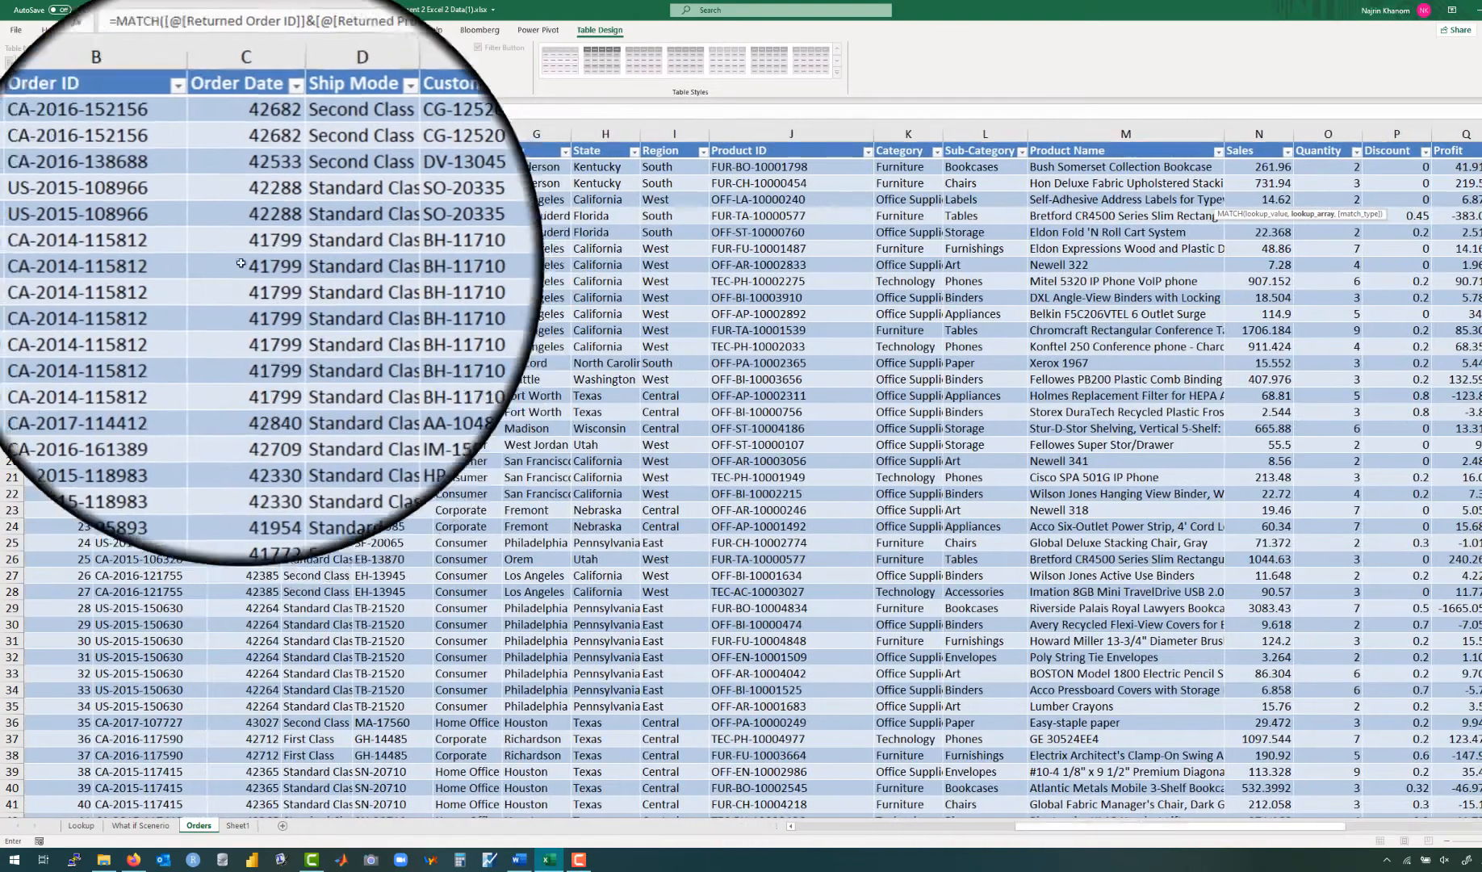
pyautogui.click(137, 167)
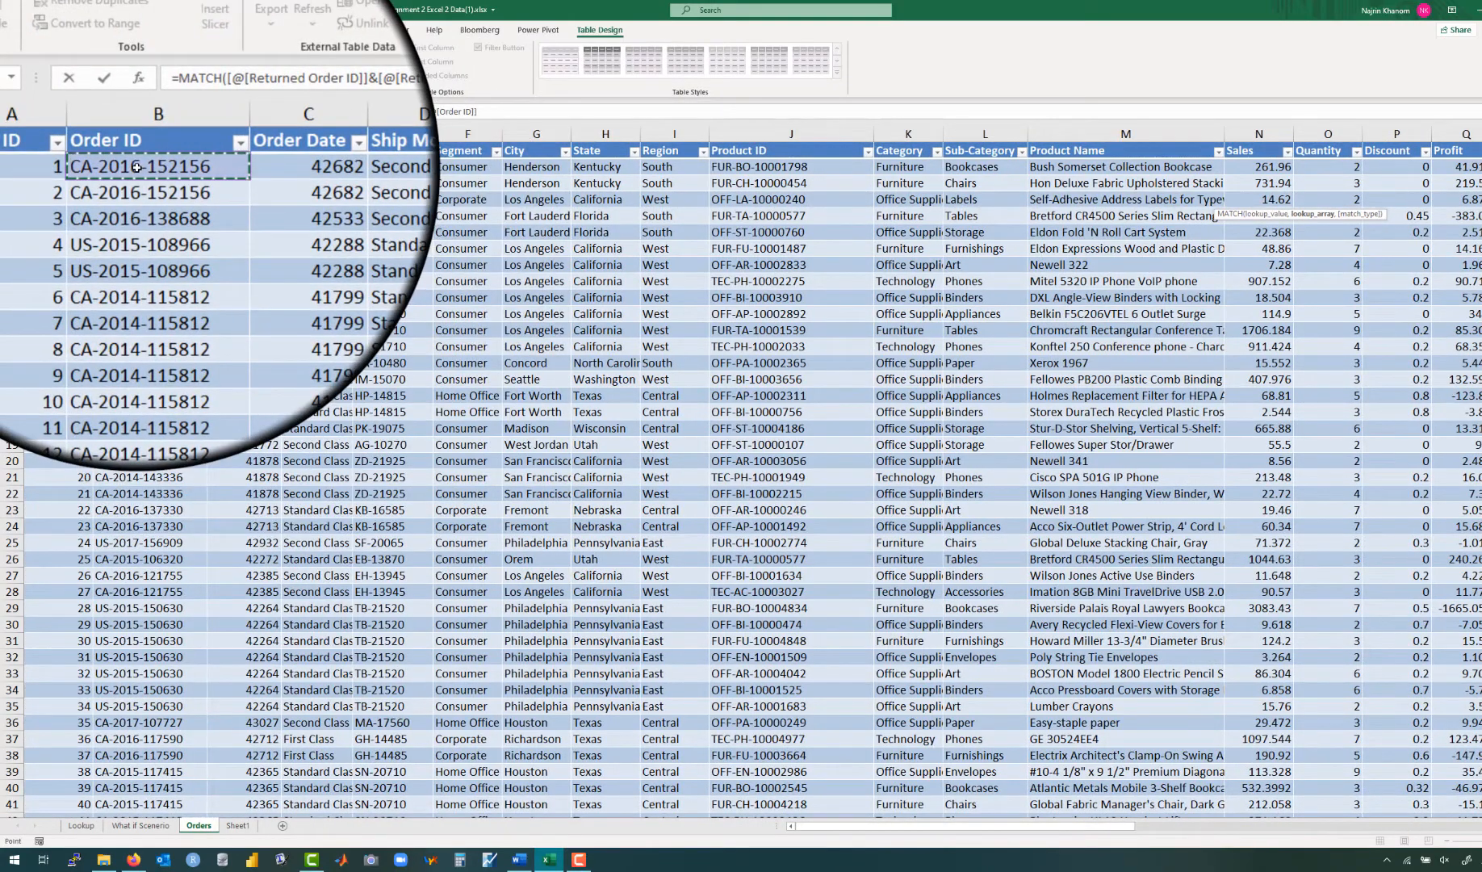
pyautogui.hotkey('ctrl', 'shift', 'Down')
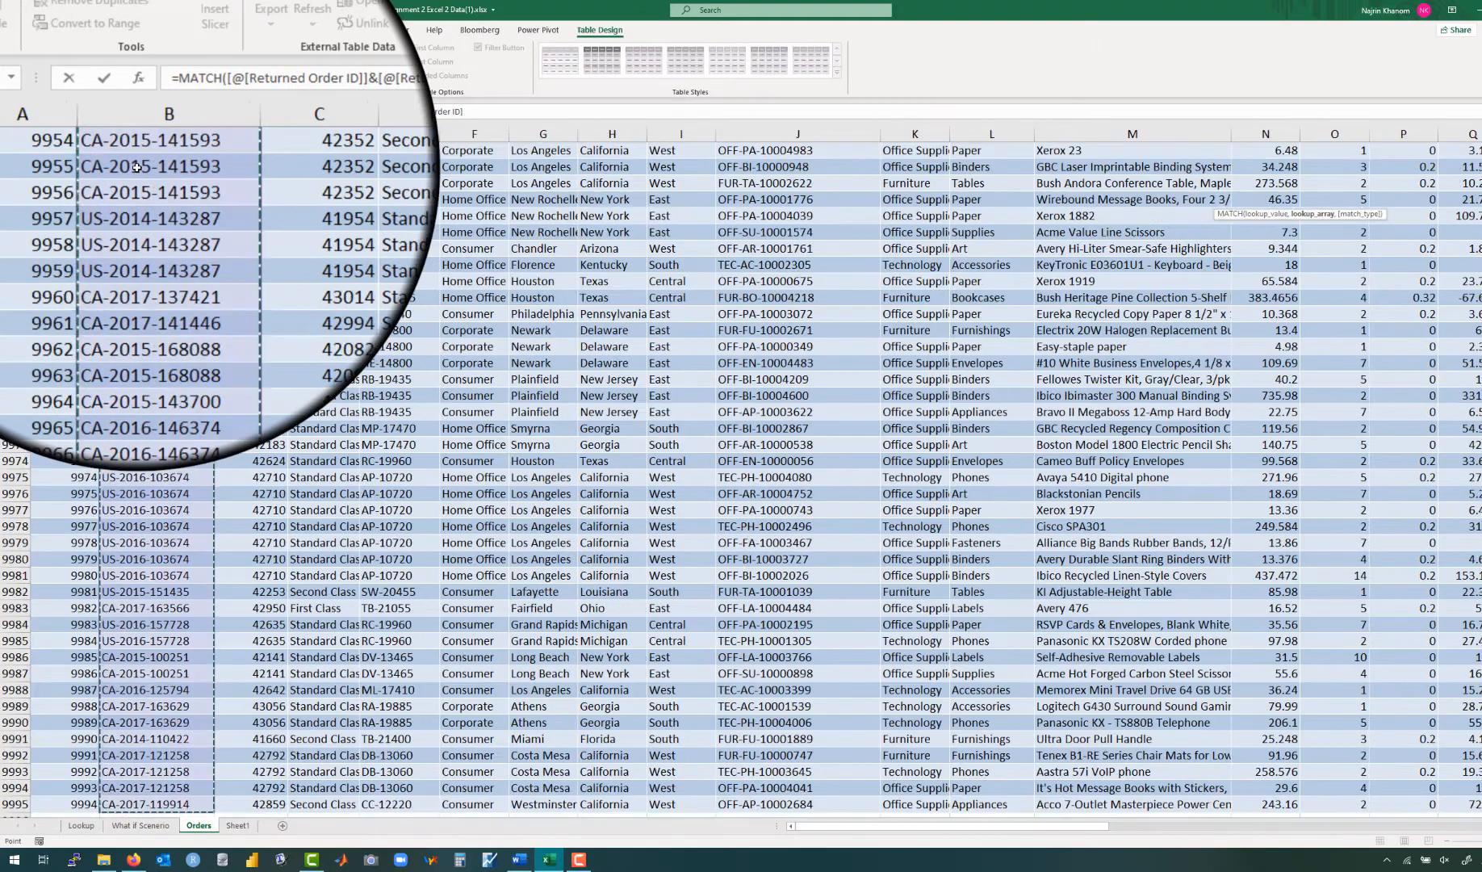
pyautogui.click(475, 115)
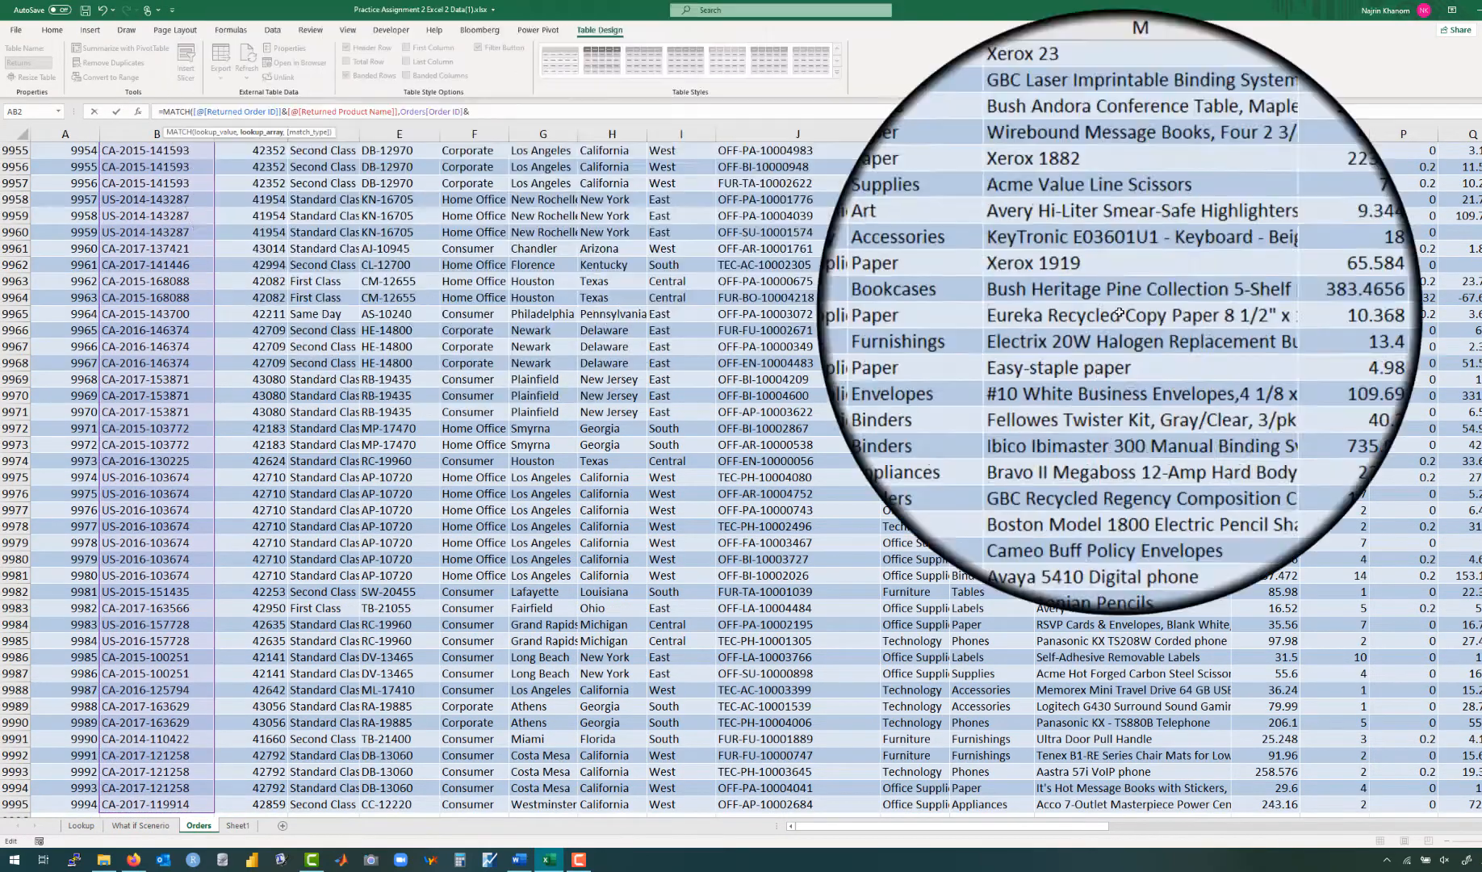
# Step: Complete the AB2 formula's lookup array with the whole Orders[Product Name] column, followed by a comma
pyautogui.moveTo(1481, 803); pyautogui.dragTo(1481, 135)
pyautogui.hscroll(3, 800, 297)
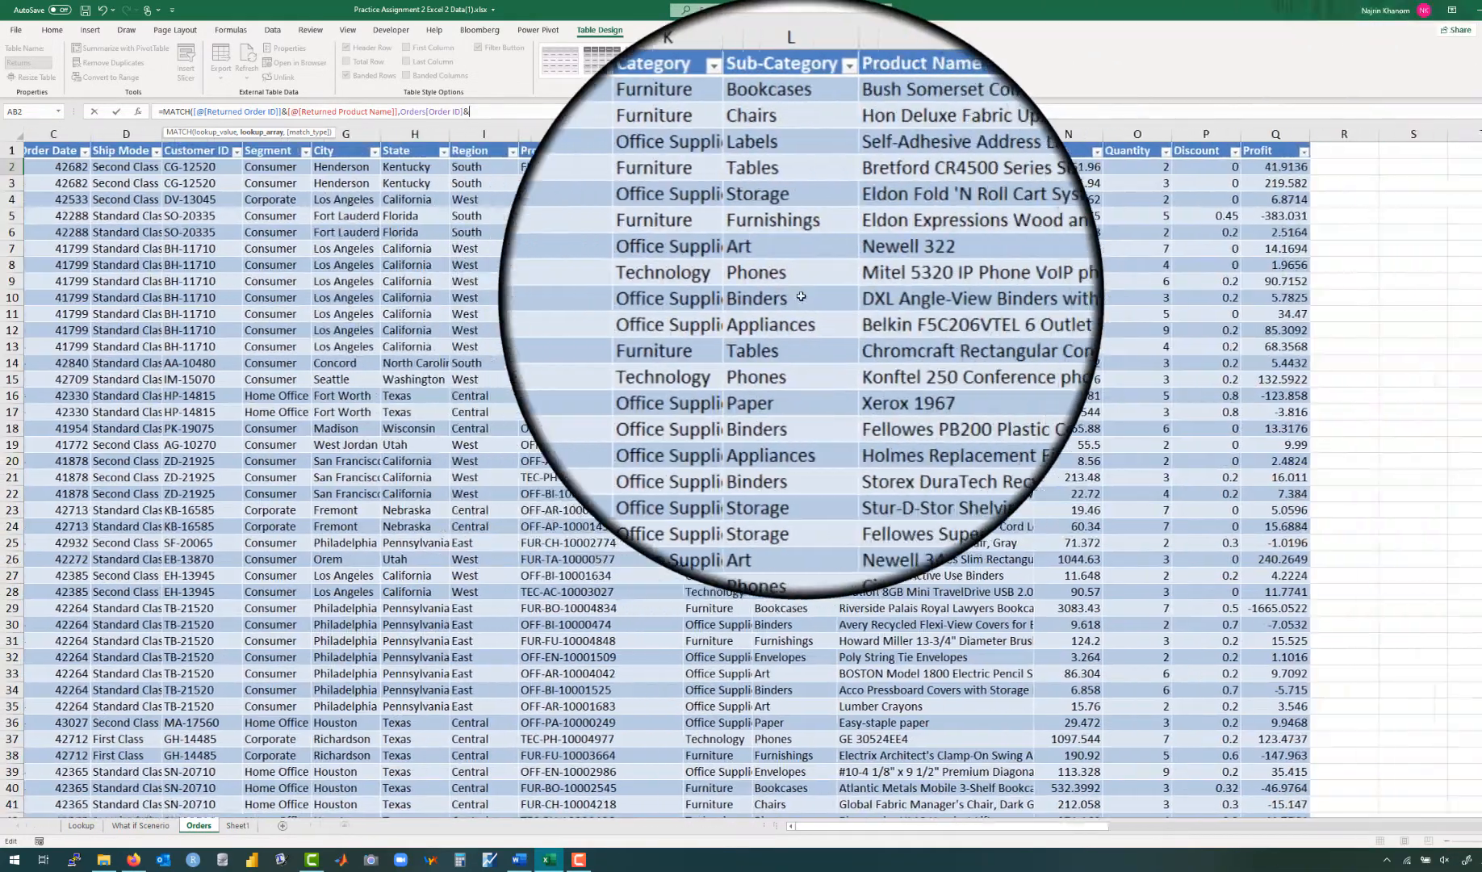
pyautogui.click(807, 170)
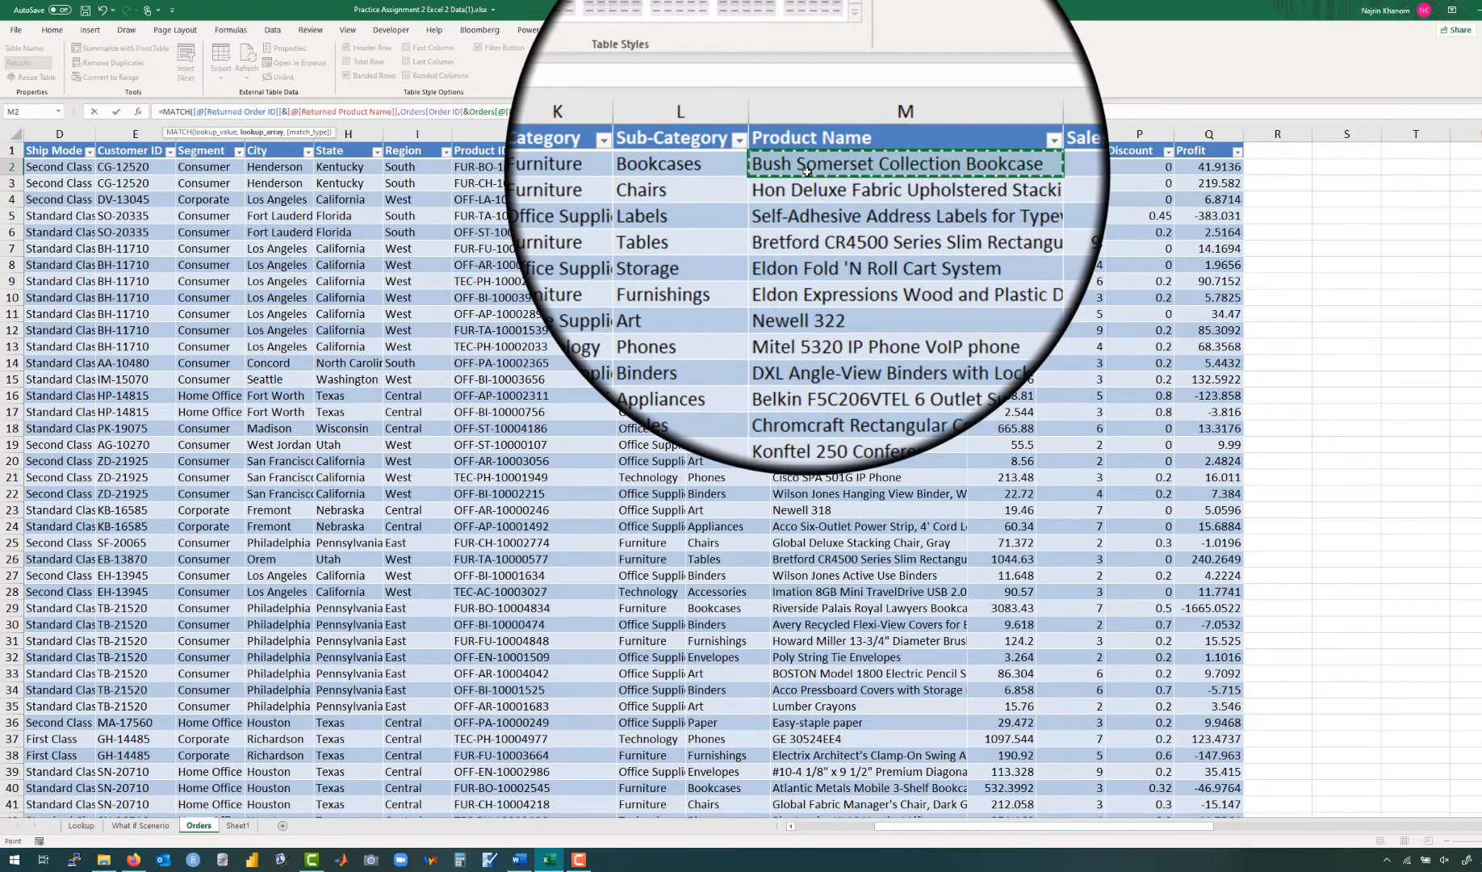
pyautogui.hotkey('ctrl', 'shift', 'Down')
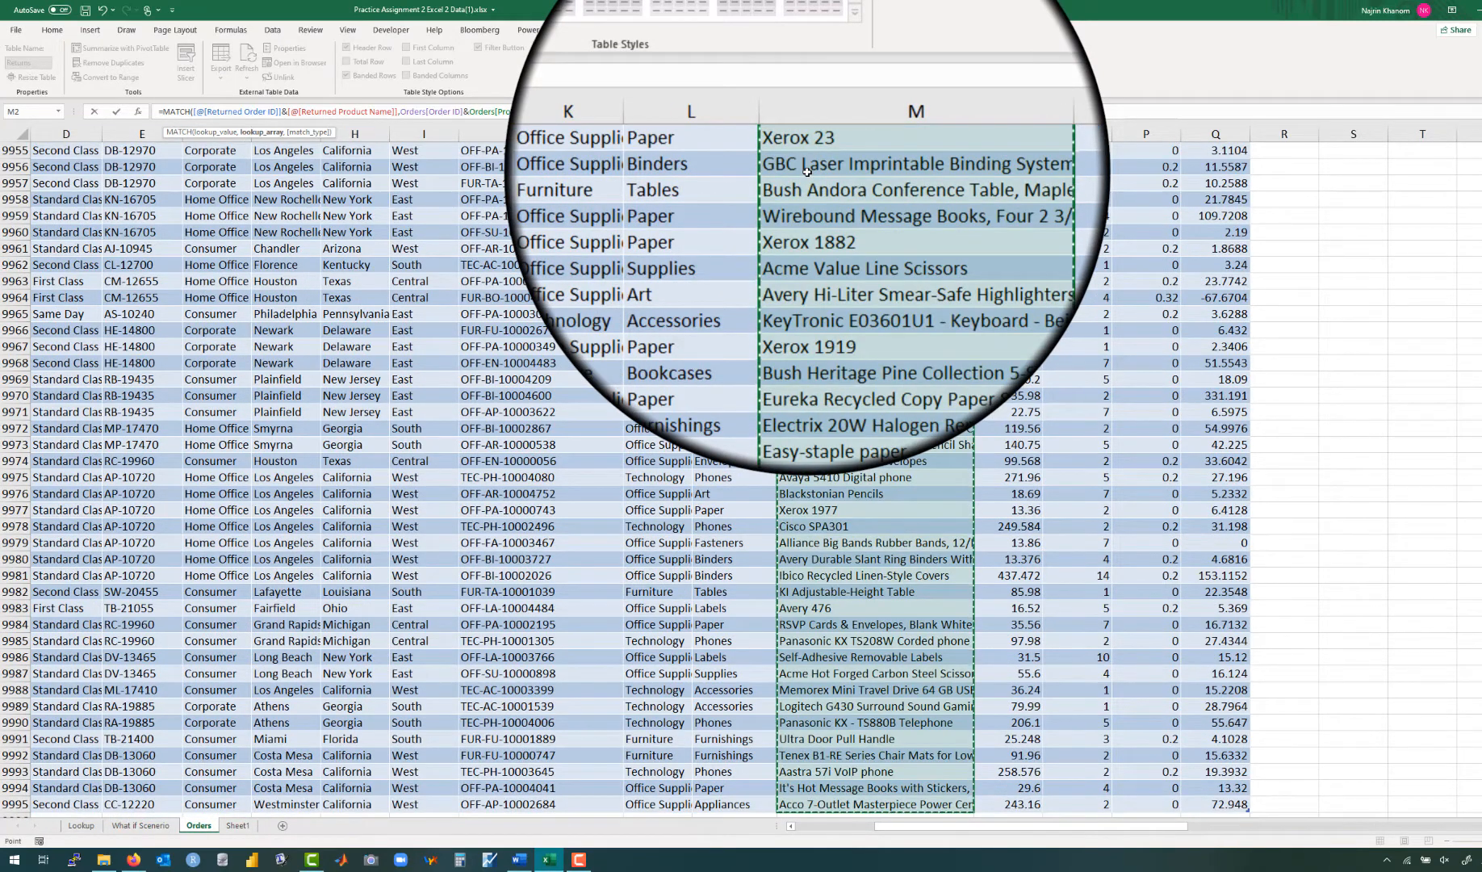
pyautogui.write(',')
# Step: Finish the AB2 MATCH formula with match type 0 and a closing parenthesis, and enter it
pyautogui.hscroll(4, 951, 155)
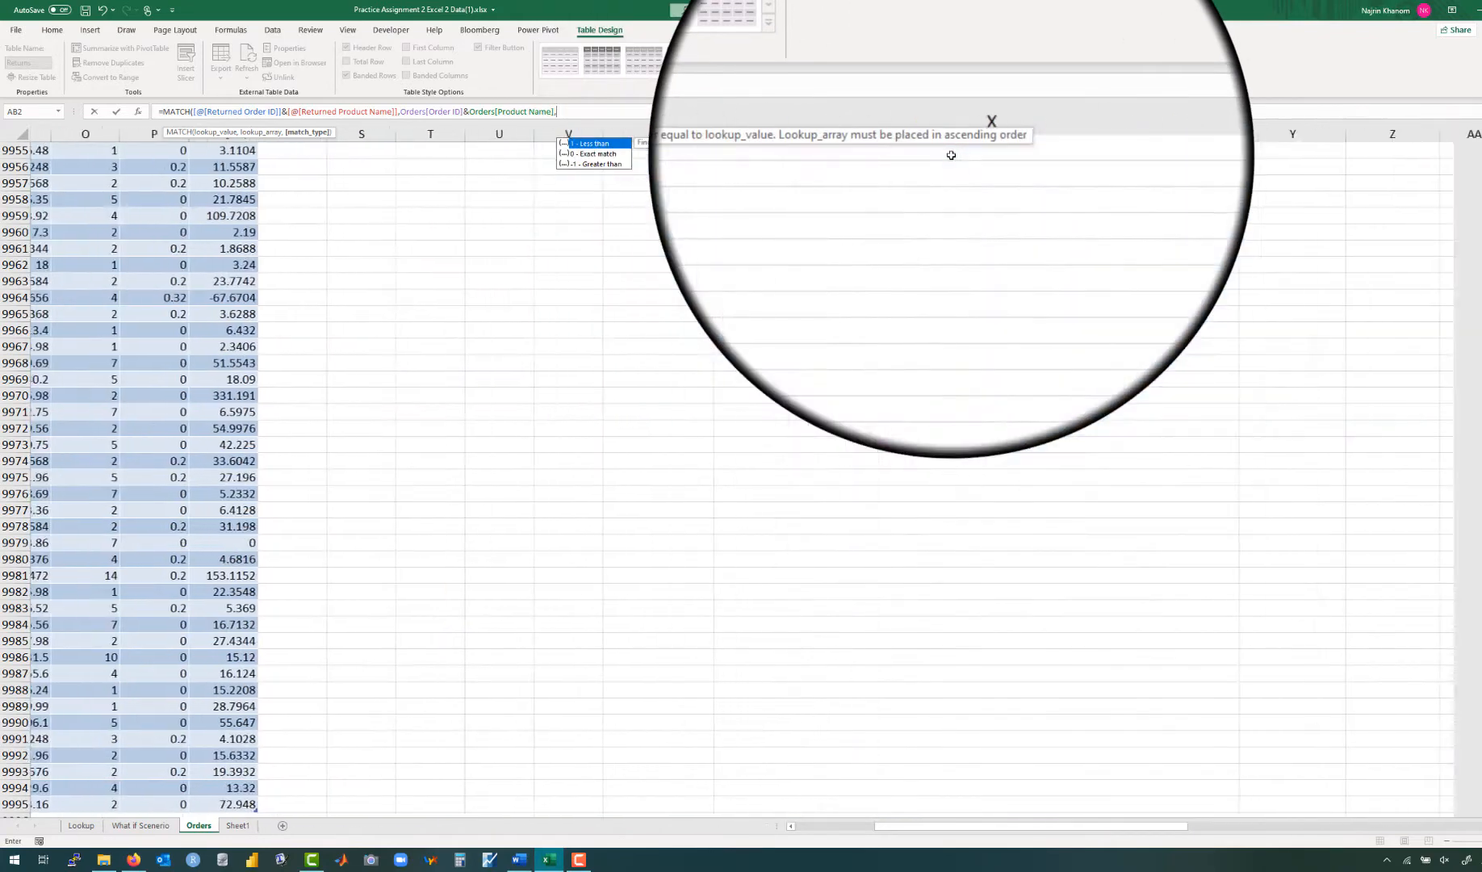
pyautogui.scroll(14, 950, 155)
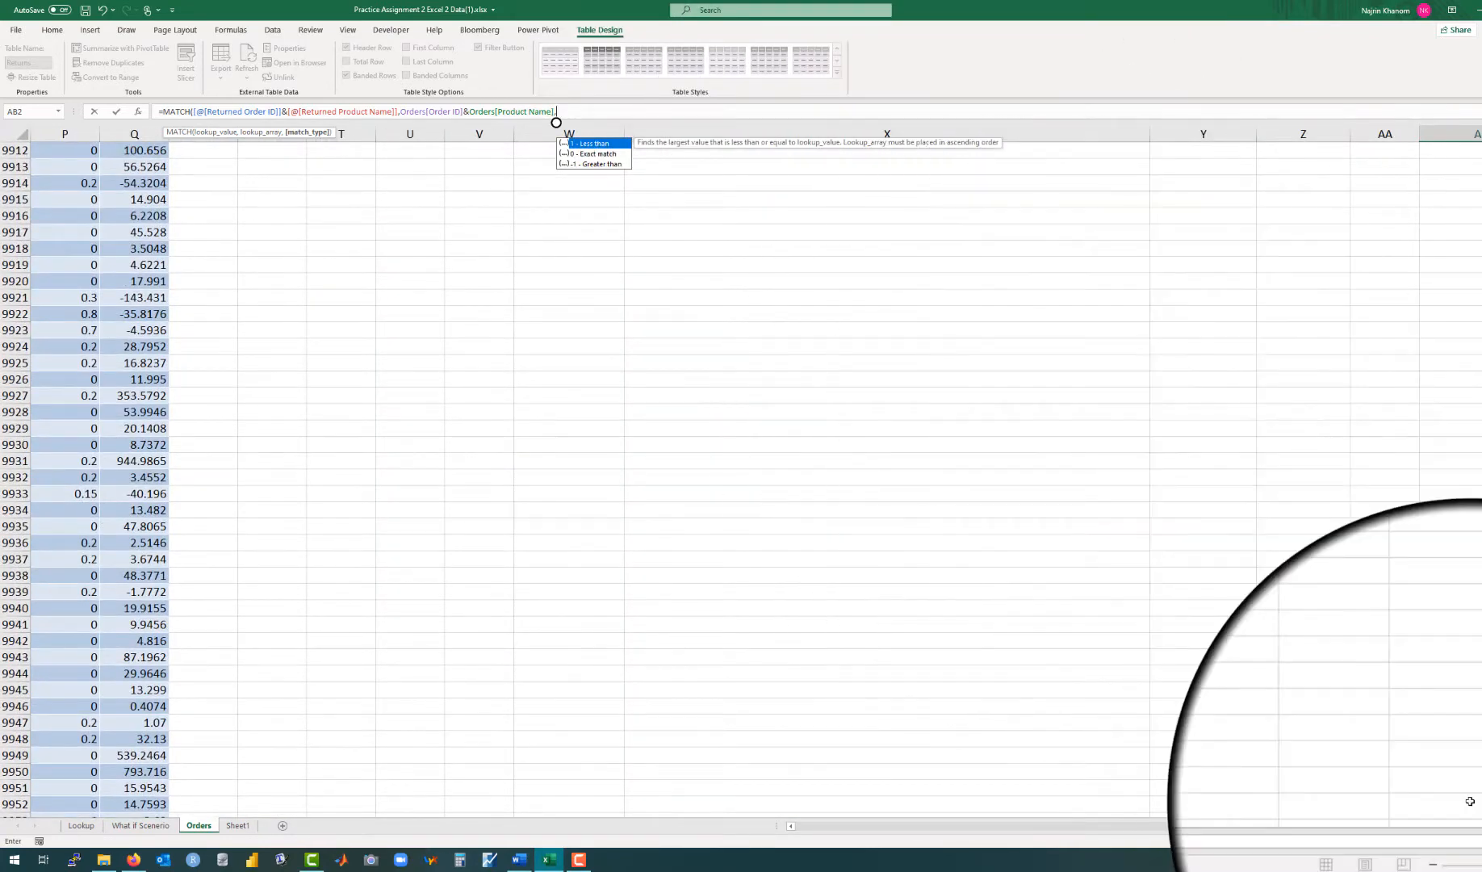
pyautogui.scroll(1, 1469, 267)
pyautogui.moveTo(1480, 267); pyautogui.dragTo(1481, 120)
pyautogui.hscroll(3, 1275, 382)
pyautogui.hscroll(1, 1275, 382)
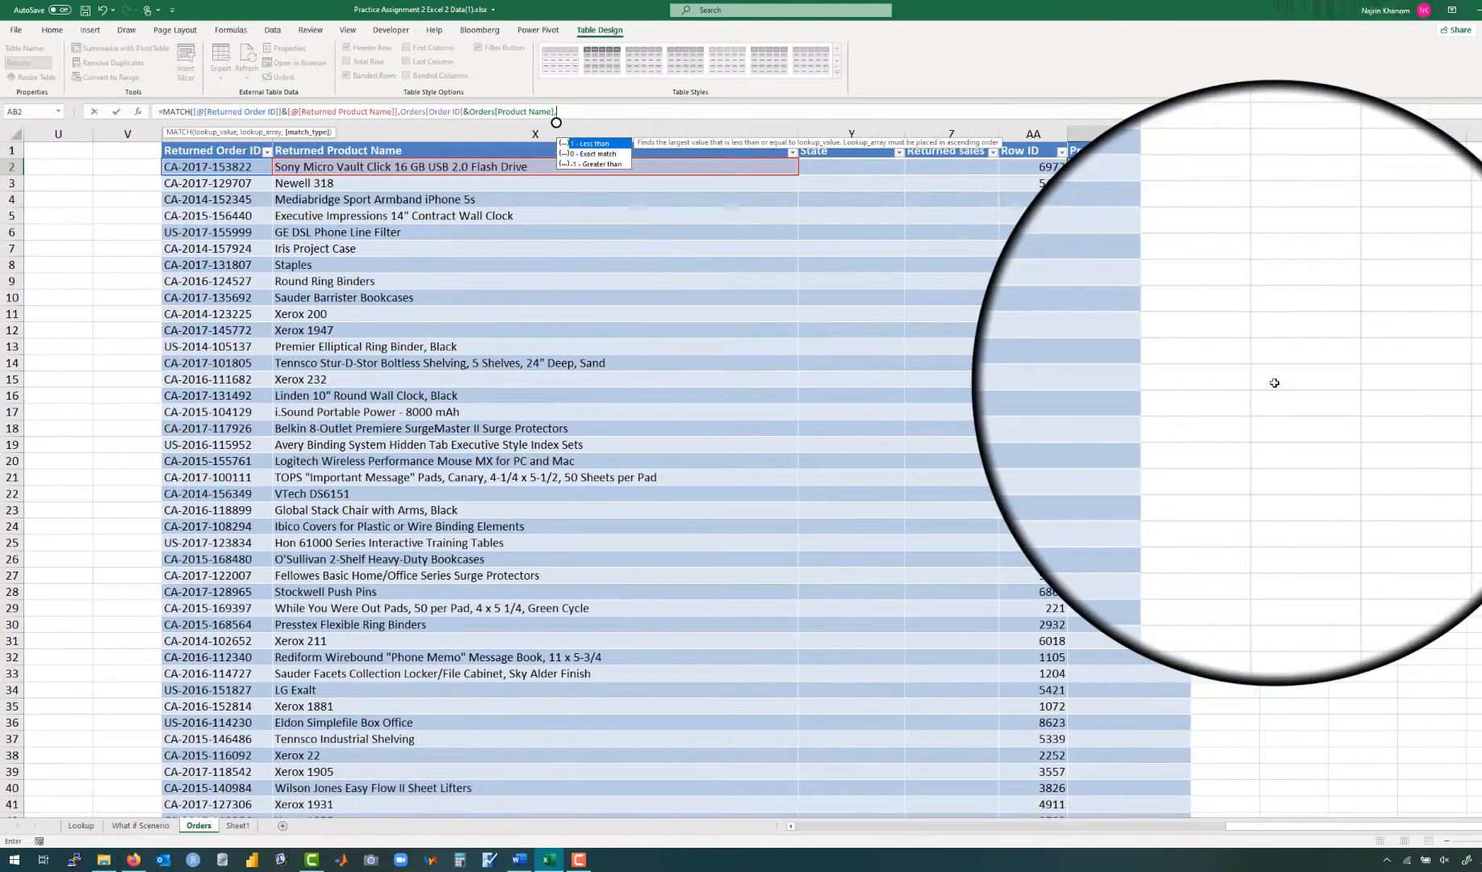
pyautogui.hscroll(3, 1274, 382)
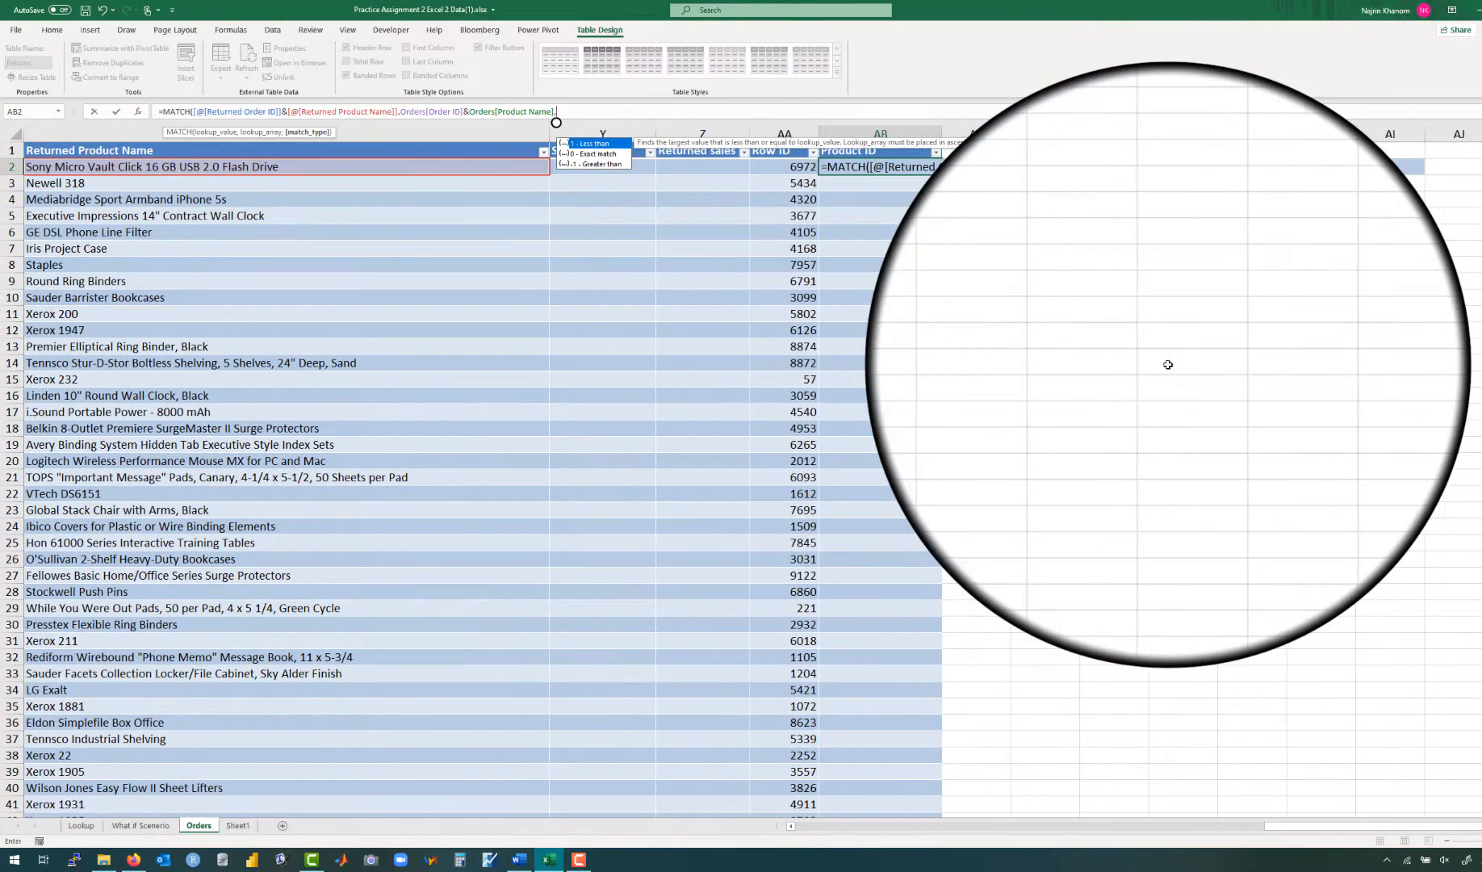
pyautogui.hscroll(-2, 1168, 364)
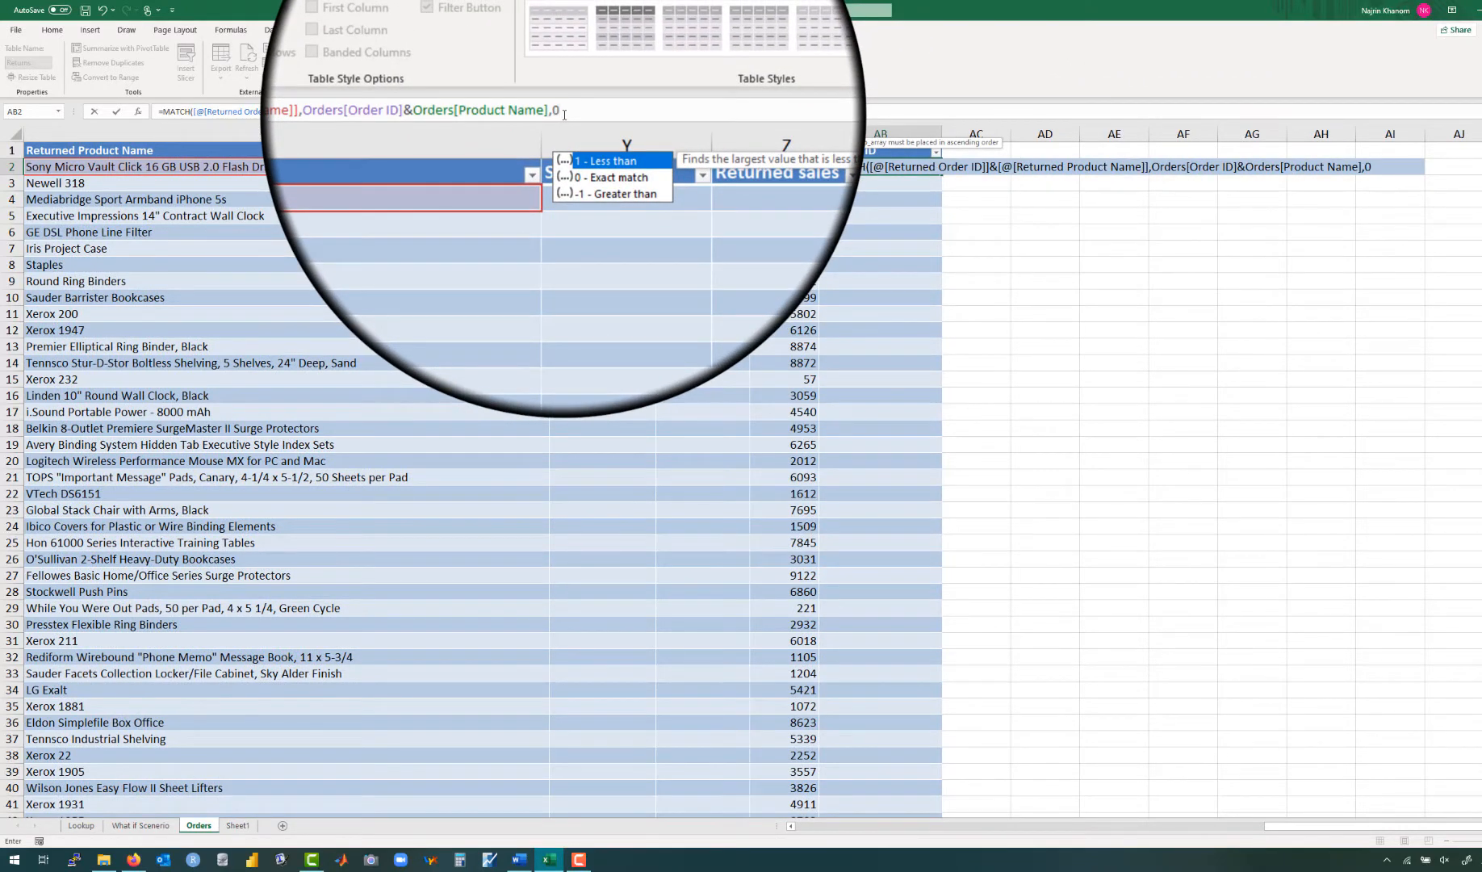
pyautogui.write(')')
pyautogui.press('Return')
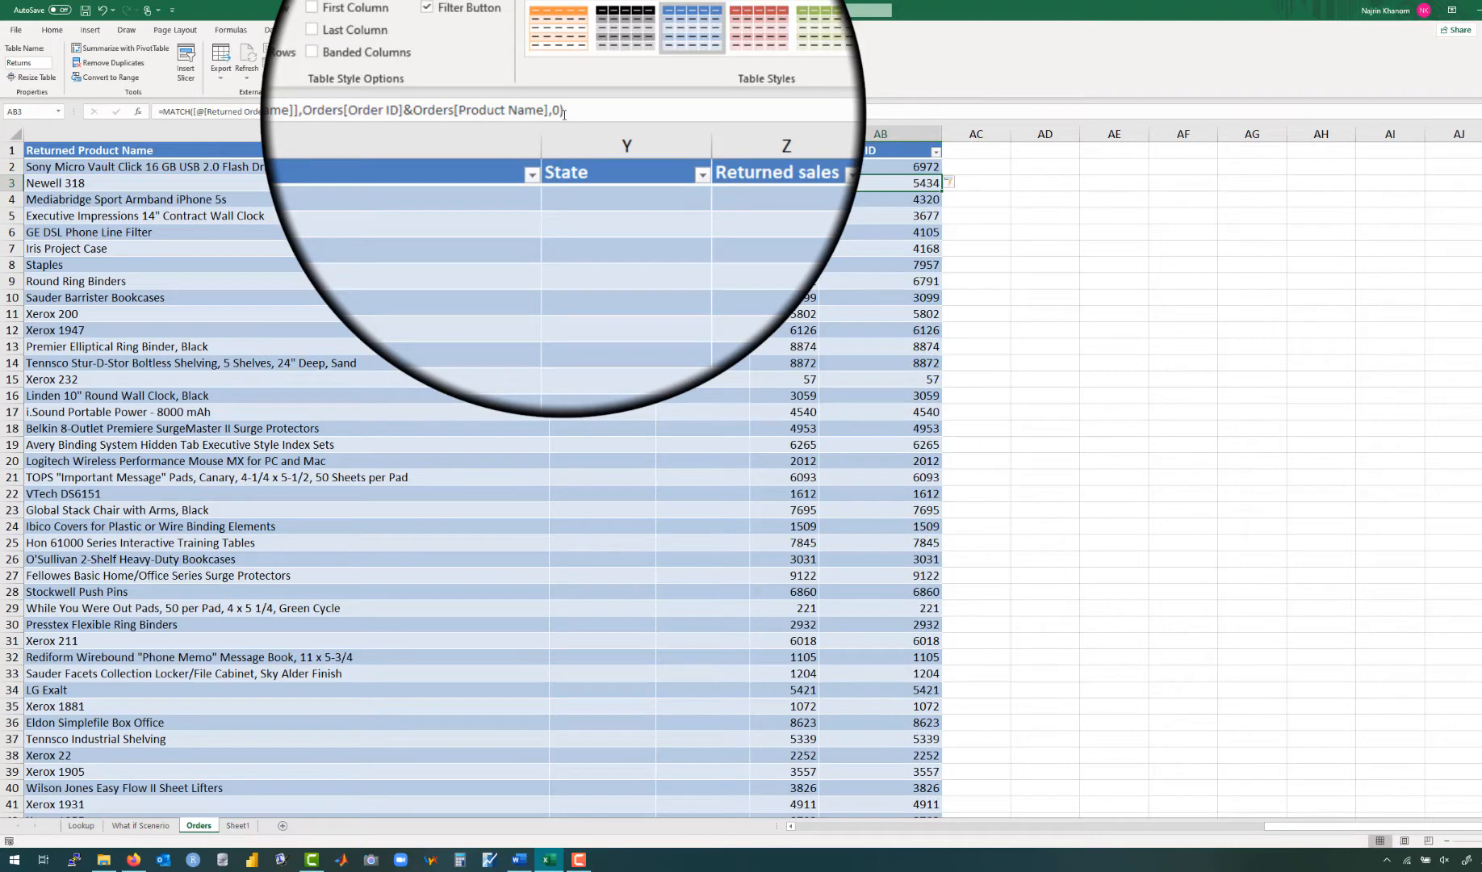
# Step: Reopen the AB2 formula under Product ID and insert the INDEX function in front of MATCH
pyautogui.click(912, 379)
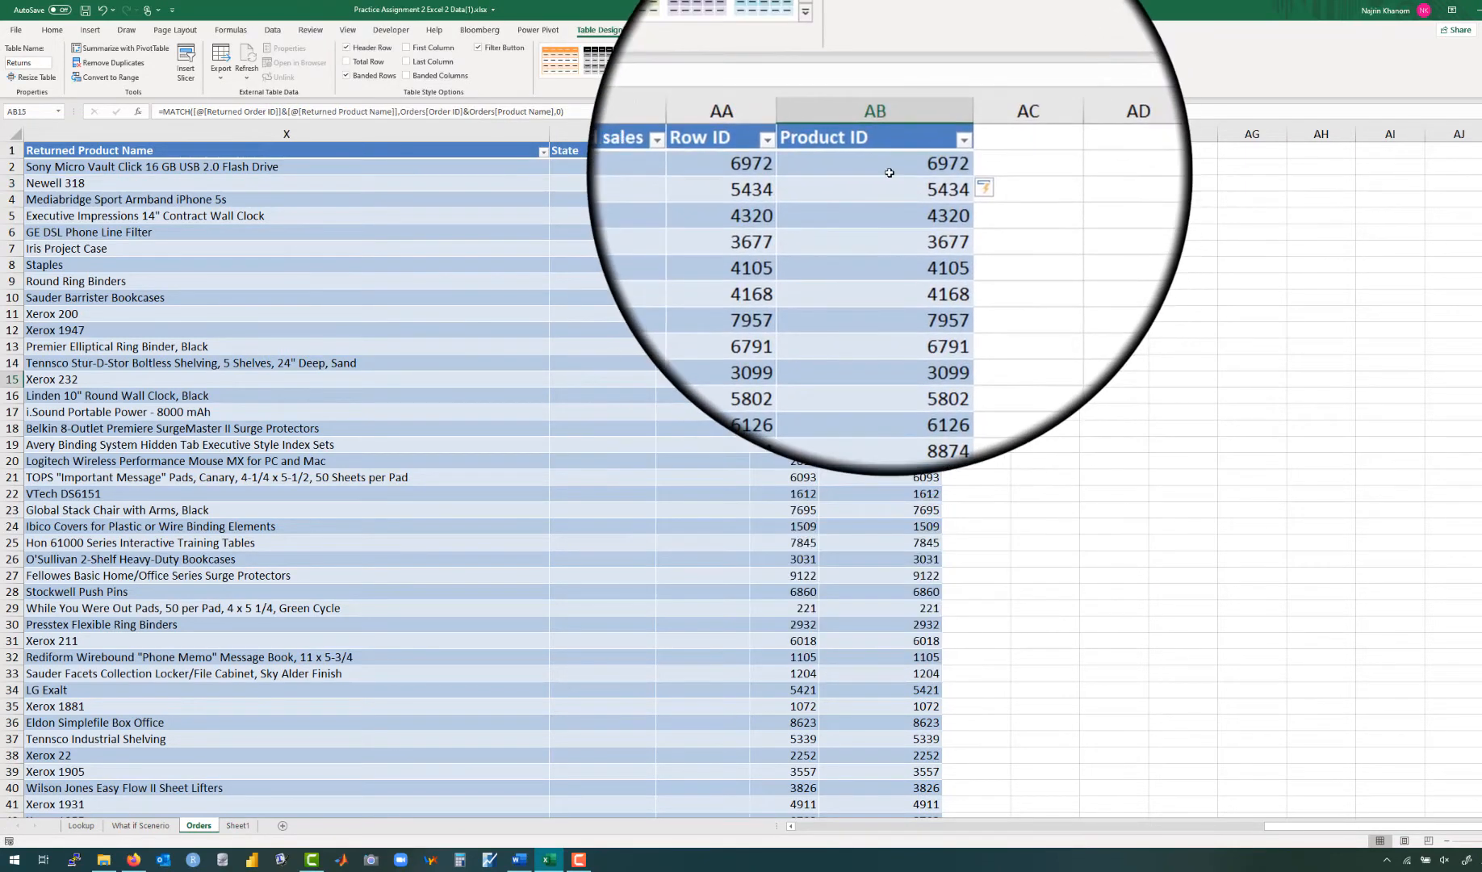
pyautogui.click(888, 172)
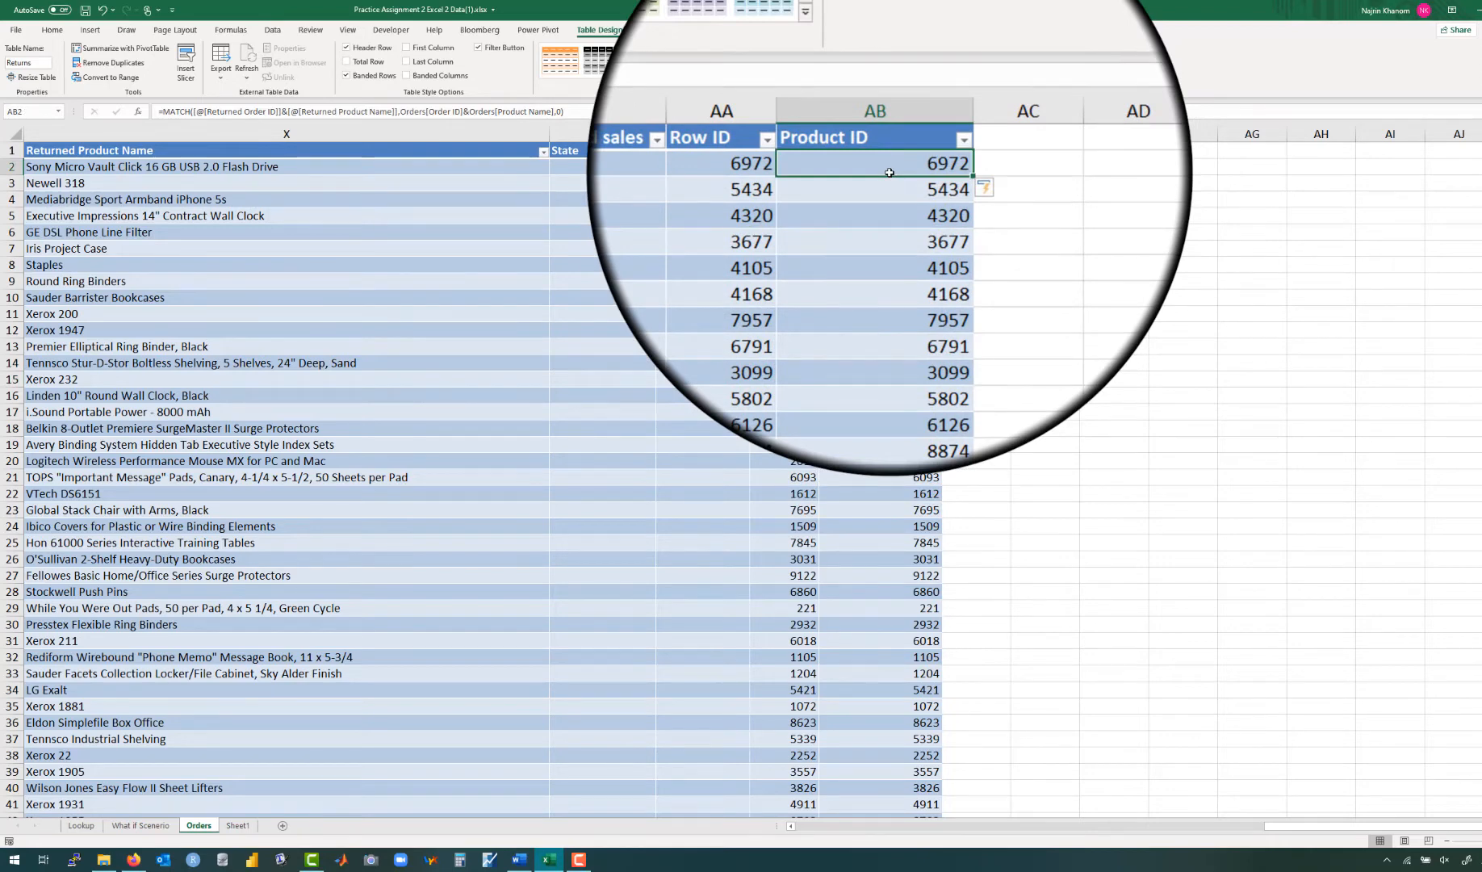
pyautogui.doubleClick(888, 173)
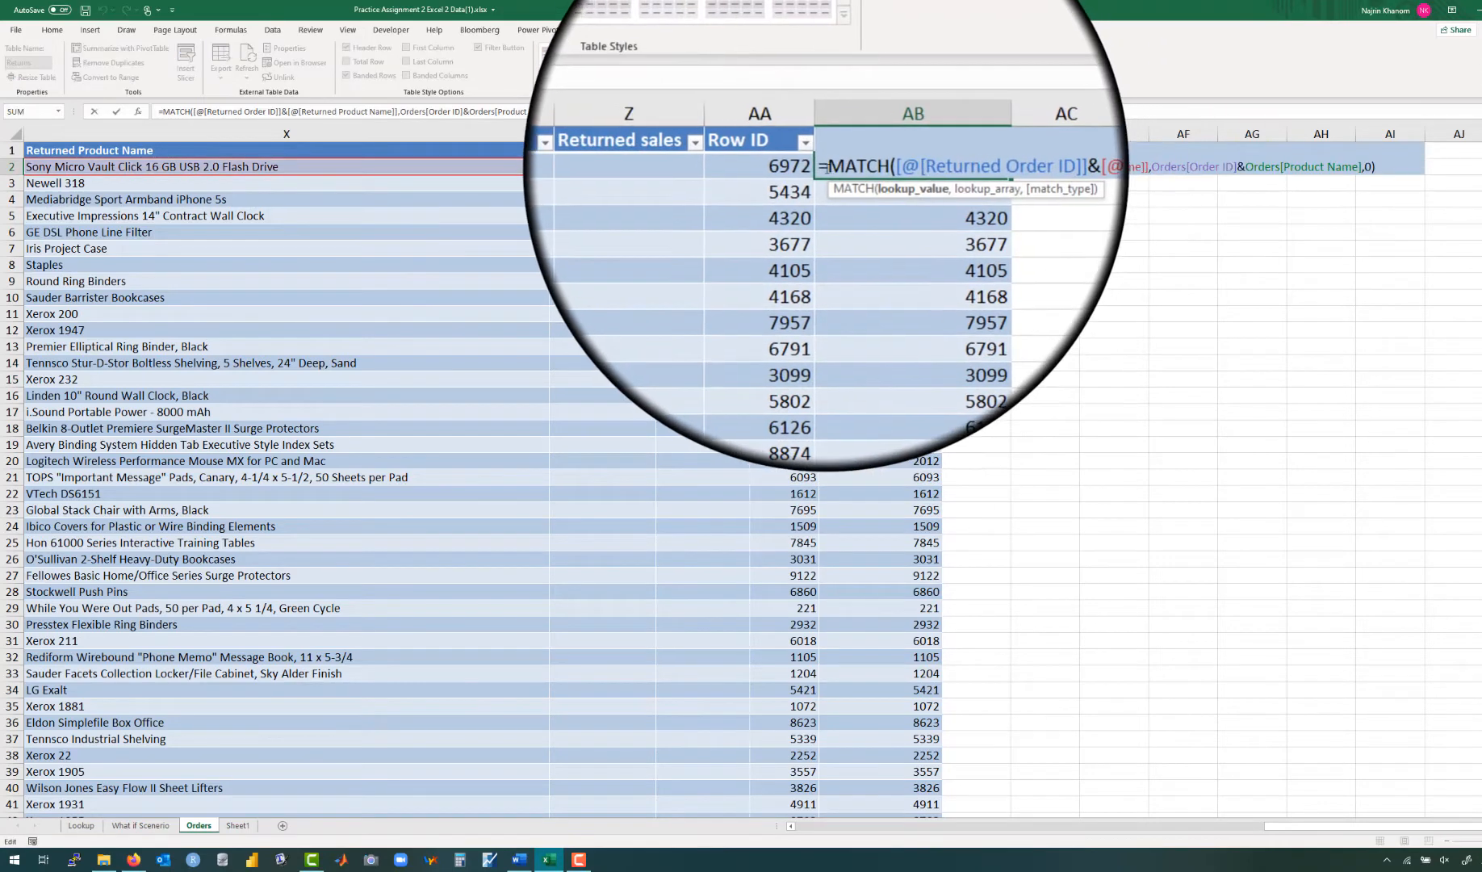
pyautogui.click(829, 167)
pyautogui.write('index')
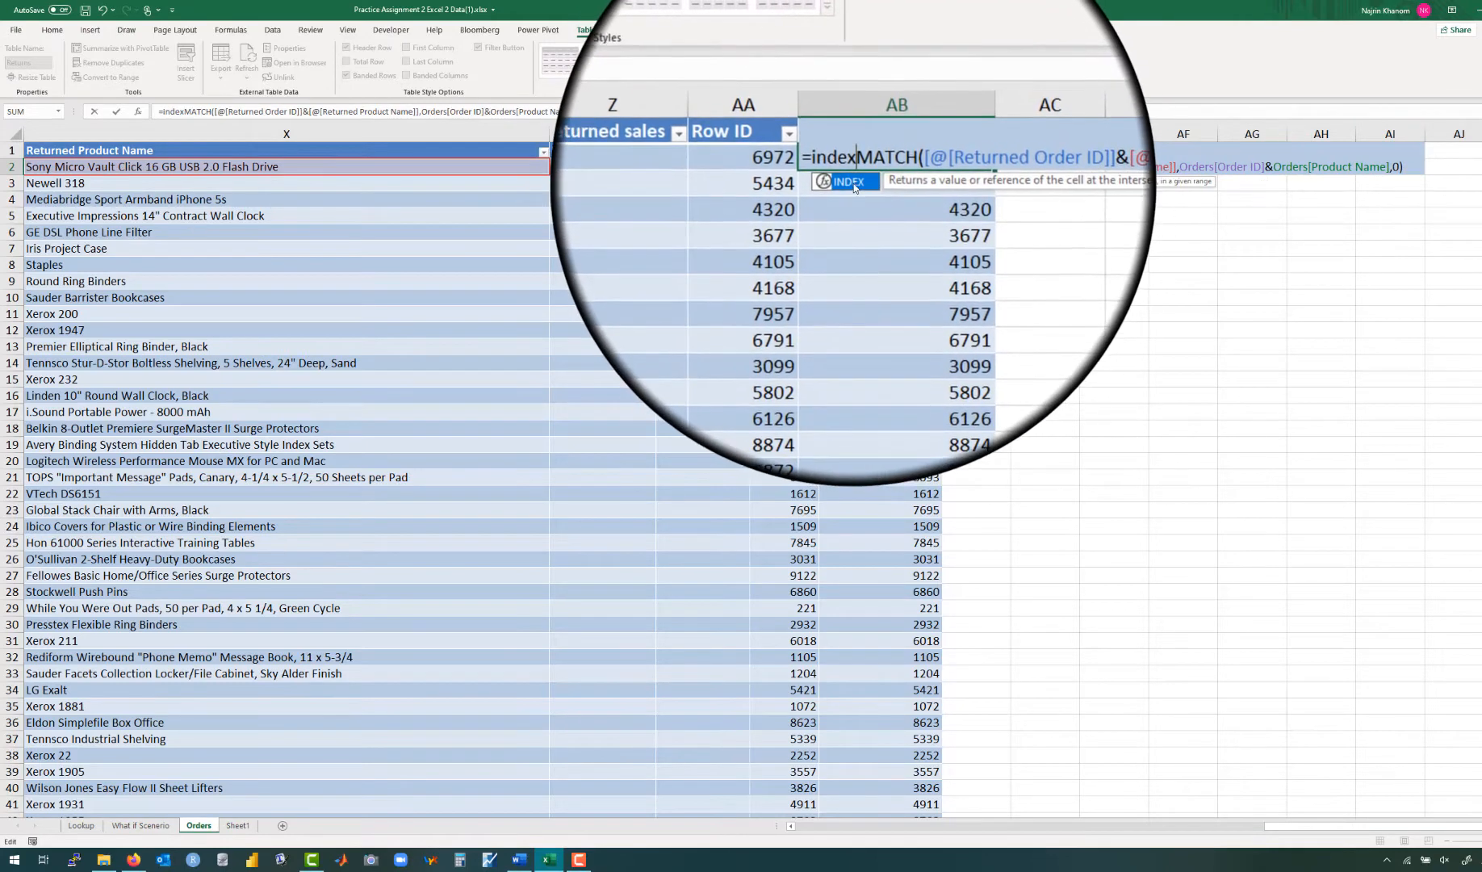
pyautogui.doubleClick(855, 184)
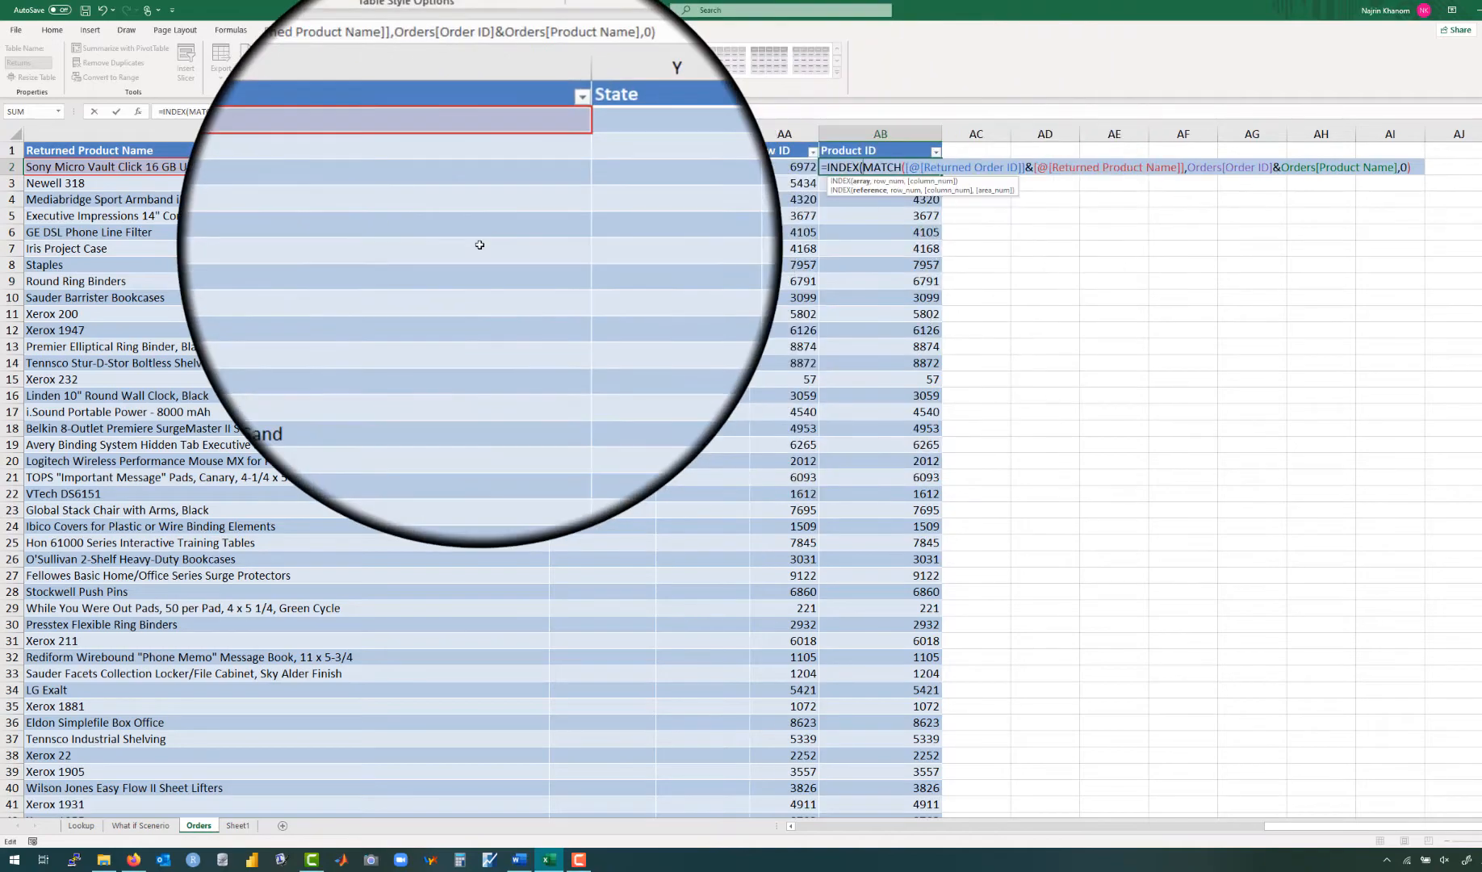
# Step: Set the INDEX array to the whole Orders[Product ID] column
pyautogui.hscroll(-5, 525, 242)
pyautogui.hscroll(-6, 568, 245)
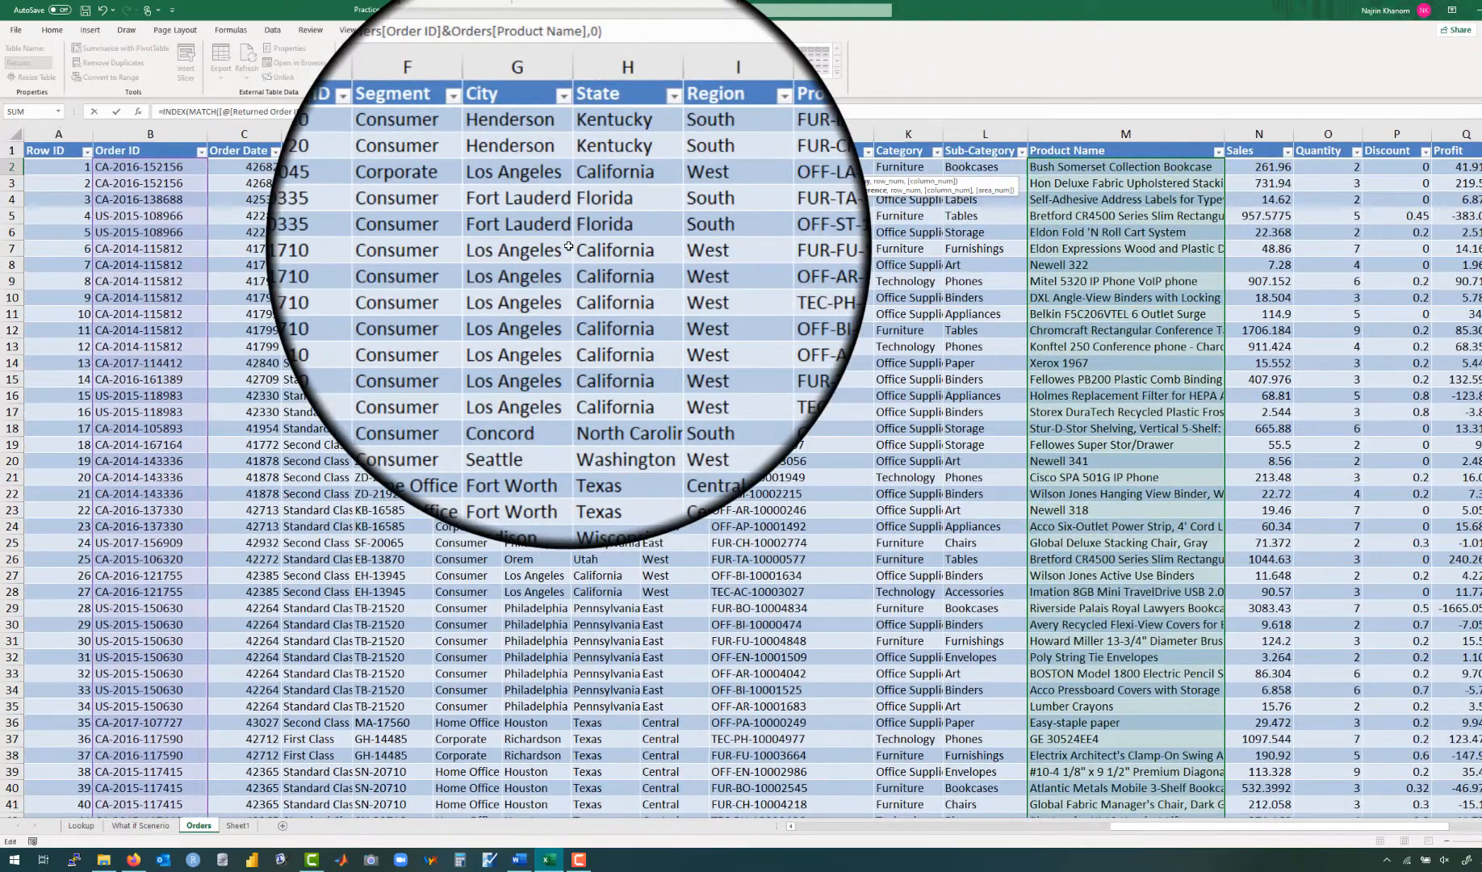
pyautogui.click(767, 171)
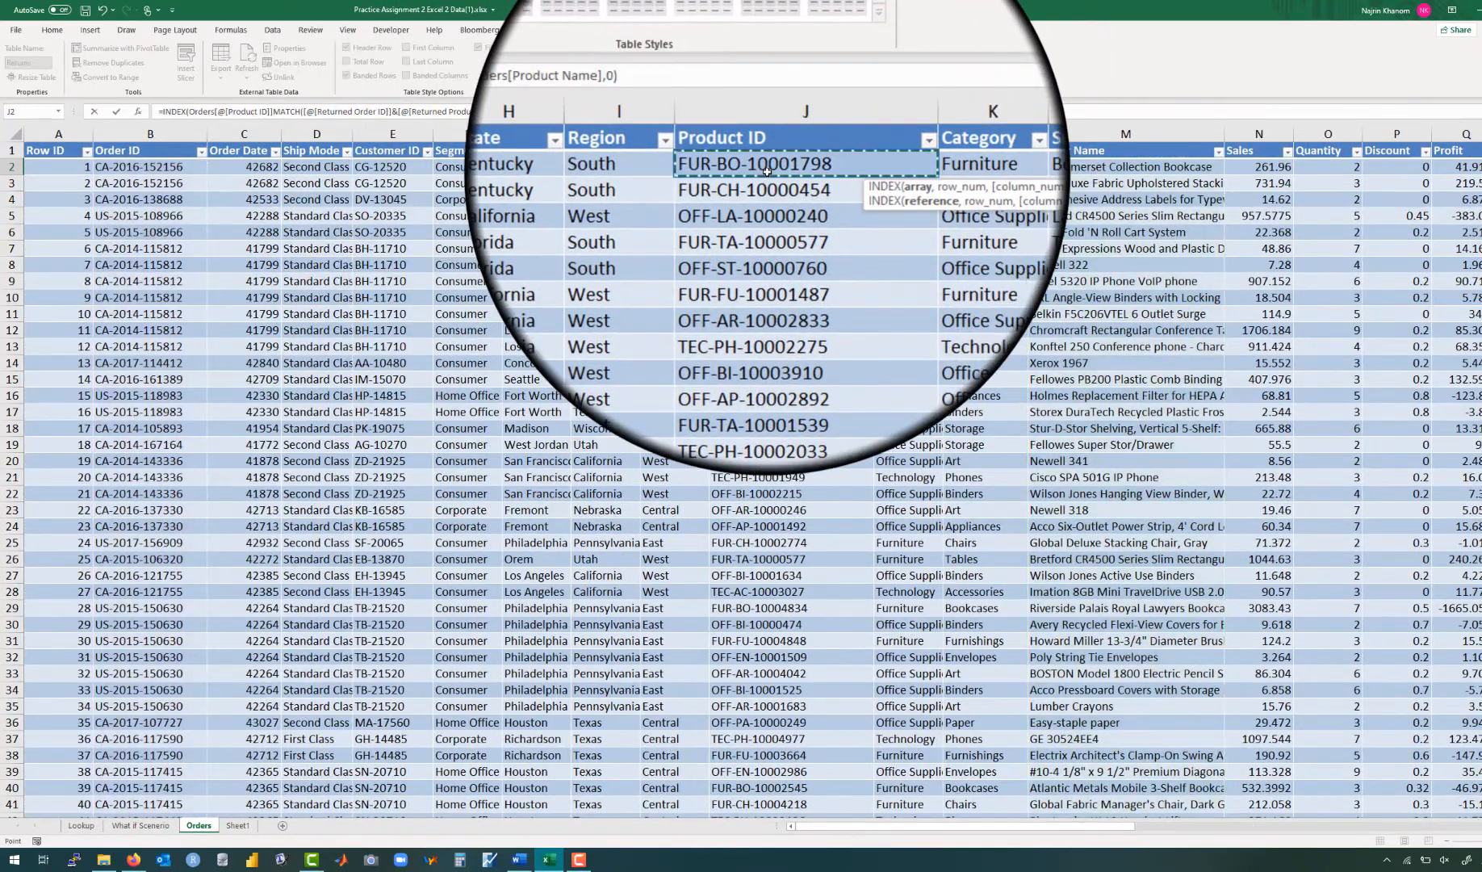
pyautogui.hotkey('ctrl', 'shift', 'Down')
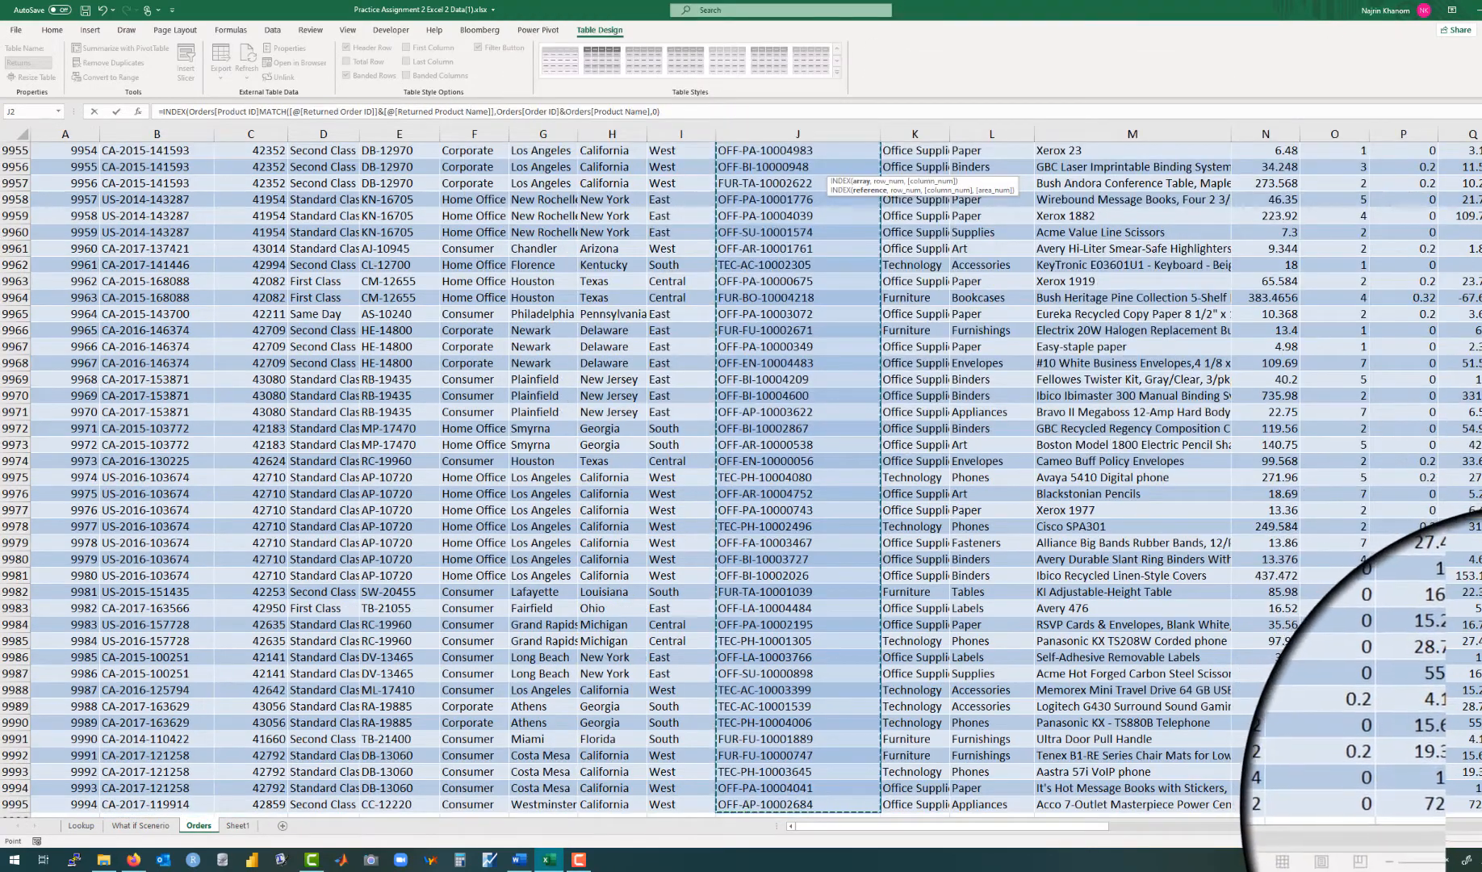
# Step: Separate Orders[Product ID] from MATCH with a comma, close the INDEX function at the formula's end, and enter it
pyautogui.moveTo(1481, 805); pyautogui.dragTo(1481, 71)
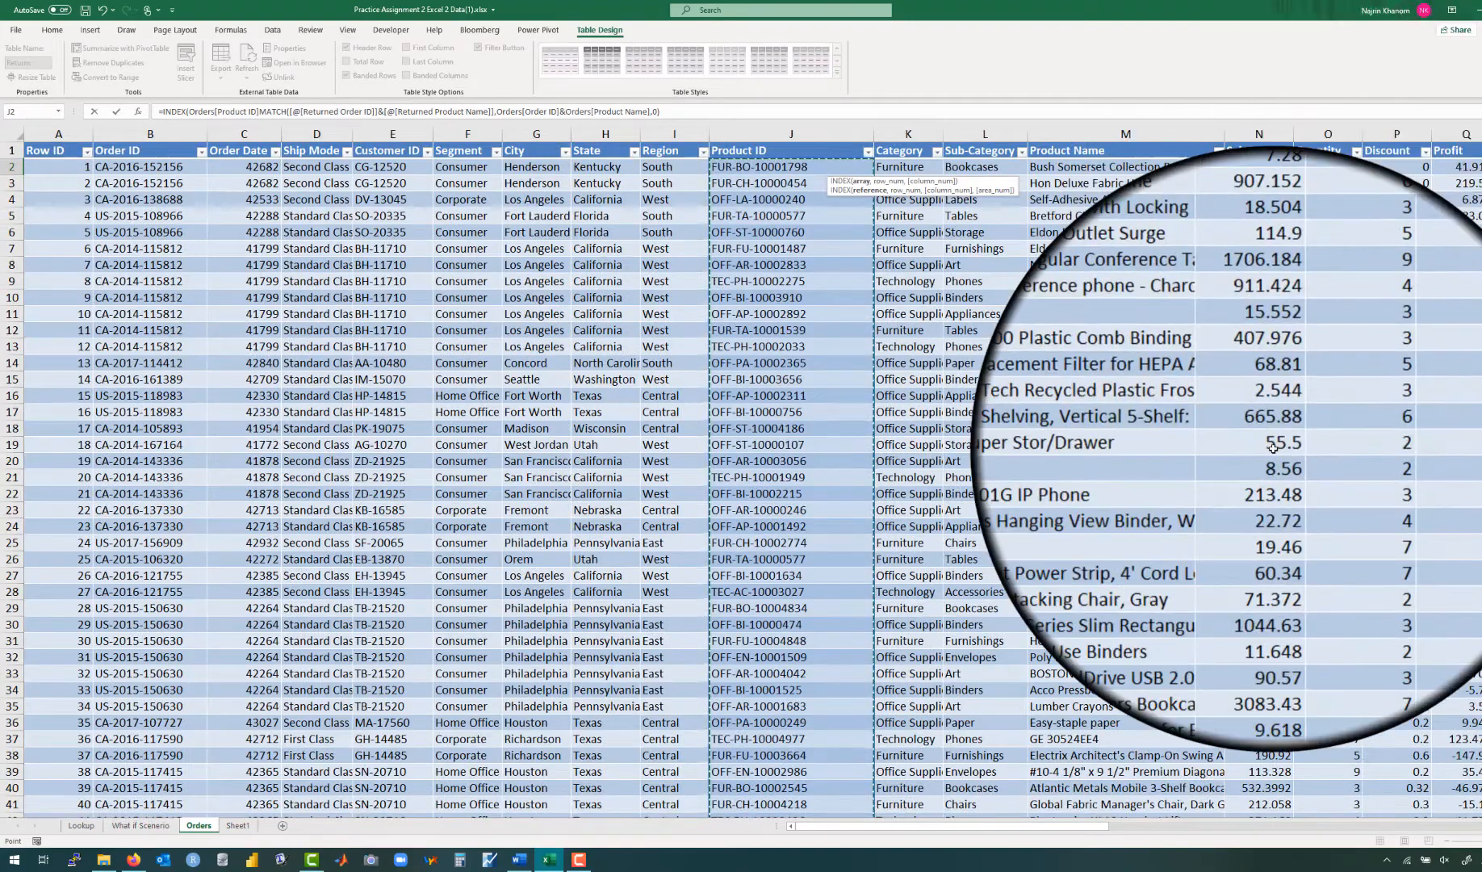
pyautogui.hscroll(10, 1272, 448)
pyautogui.hscroll(3, 1272, 448)
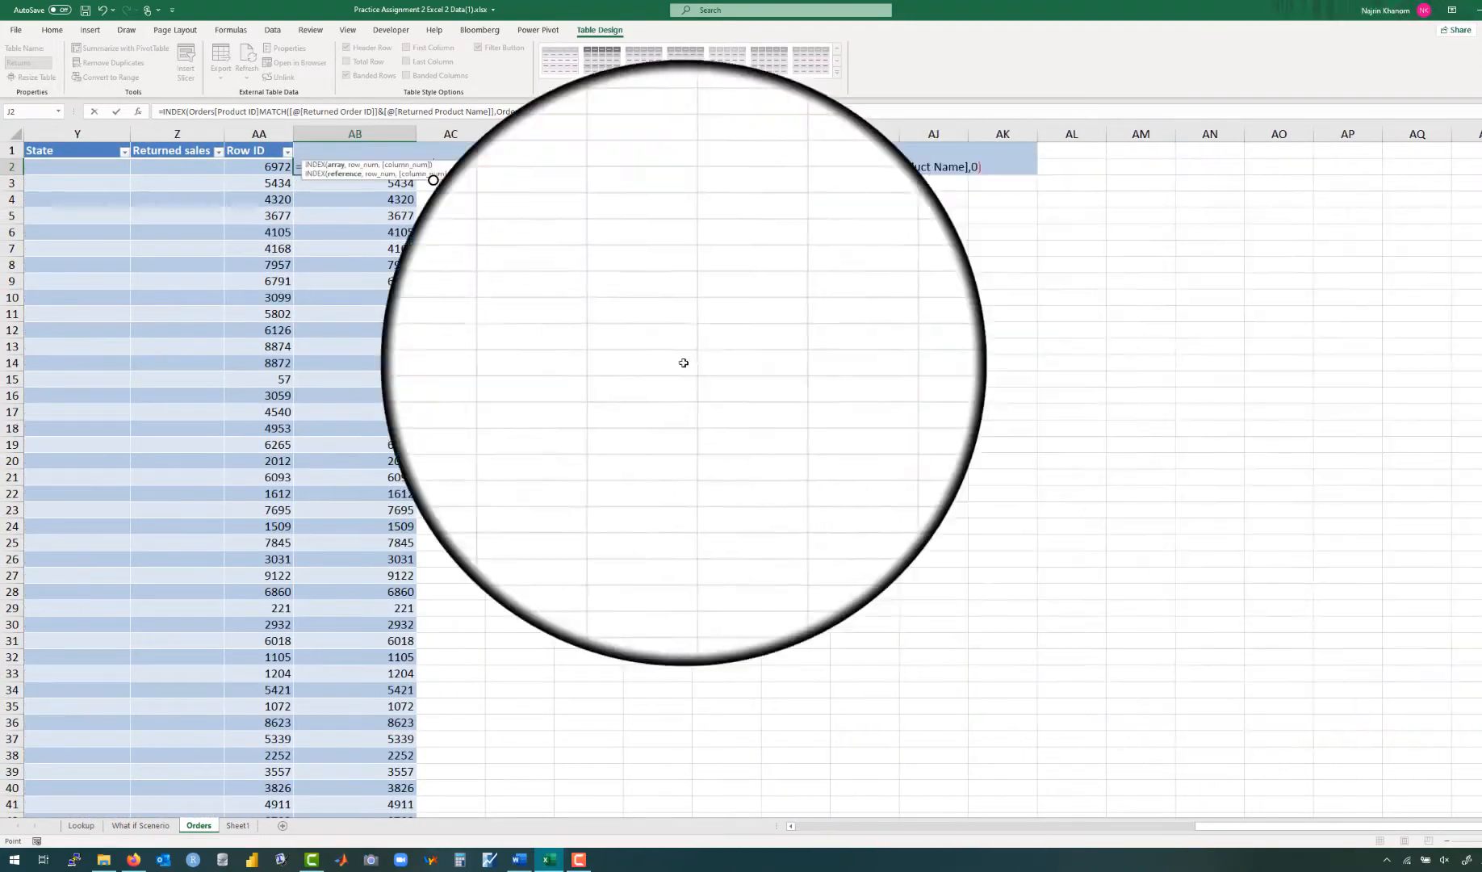
pyautogui.hscroll(-3, 598, 368)
pyautogui.hscroll(-2, 598, 368)
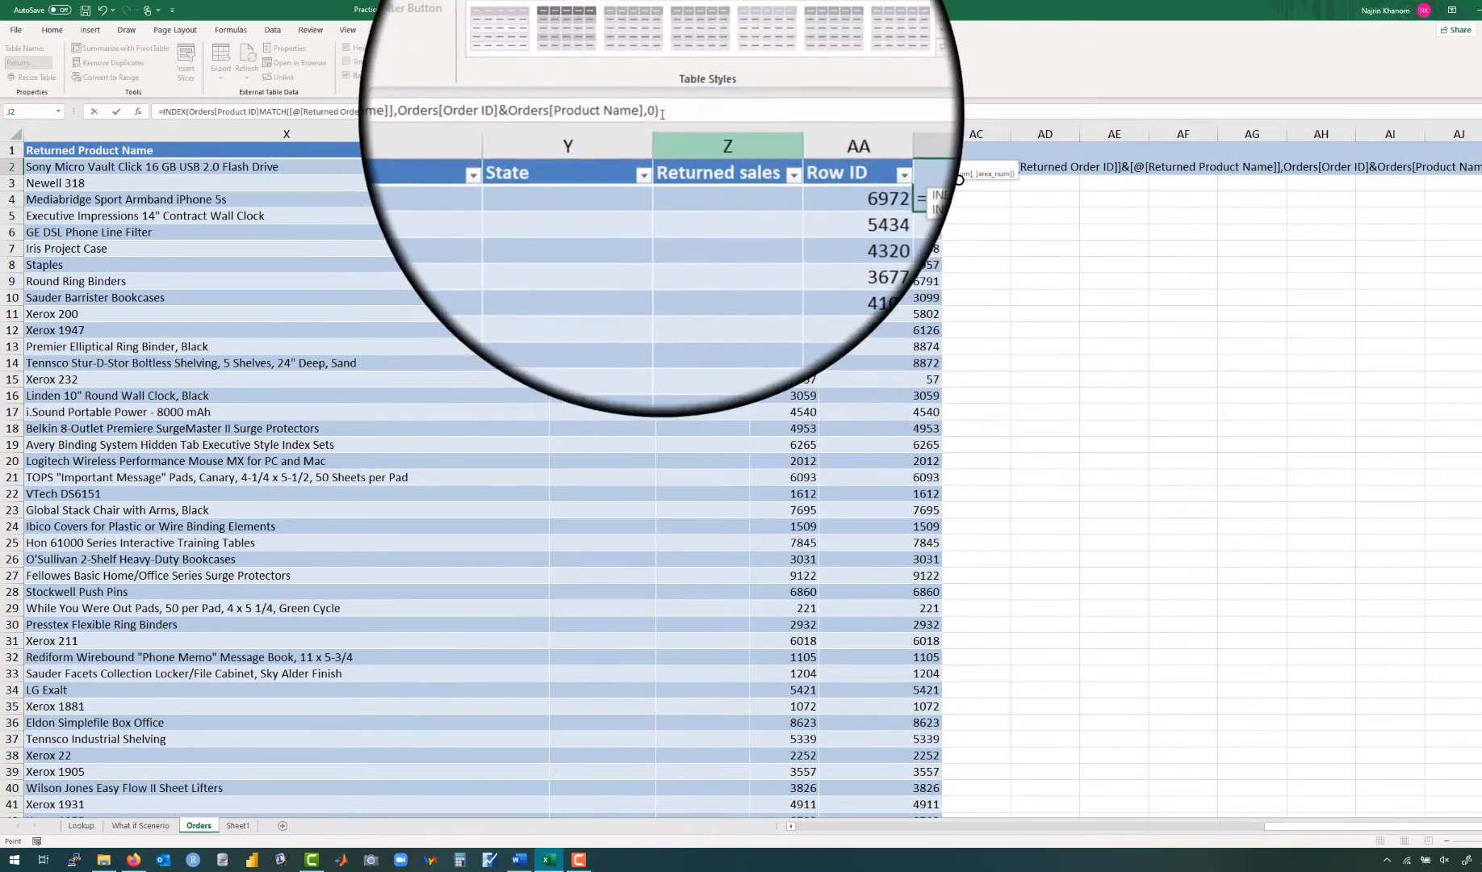
pyautogui.click(261, 112)
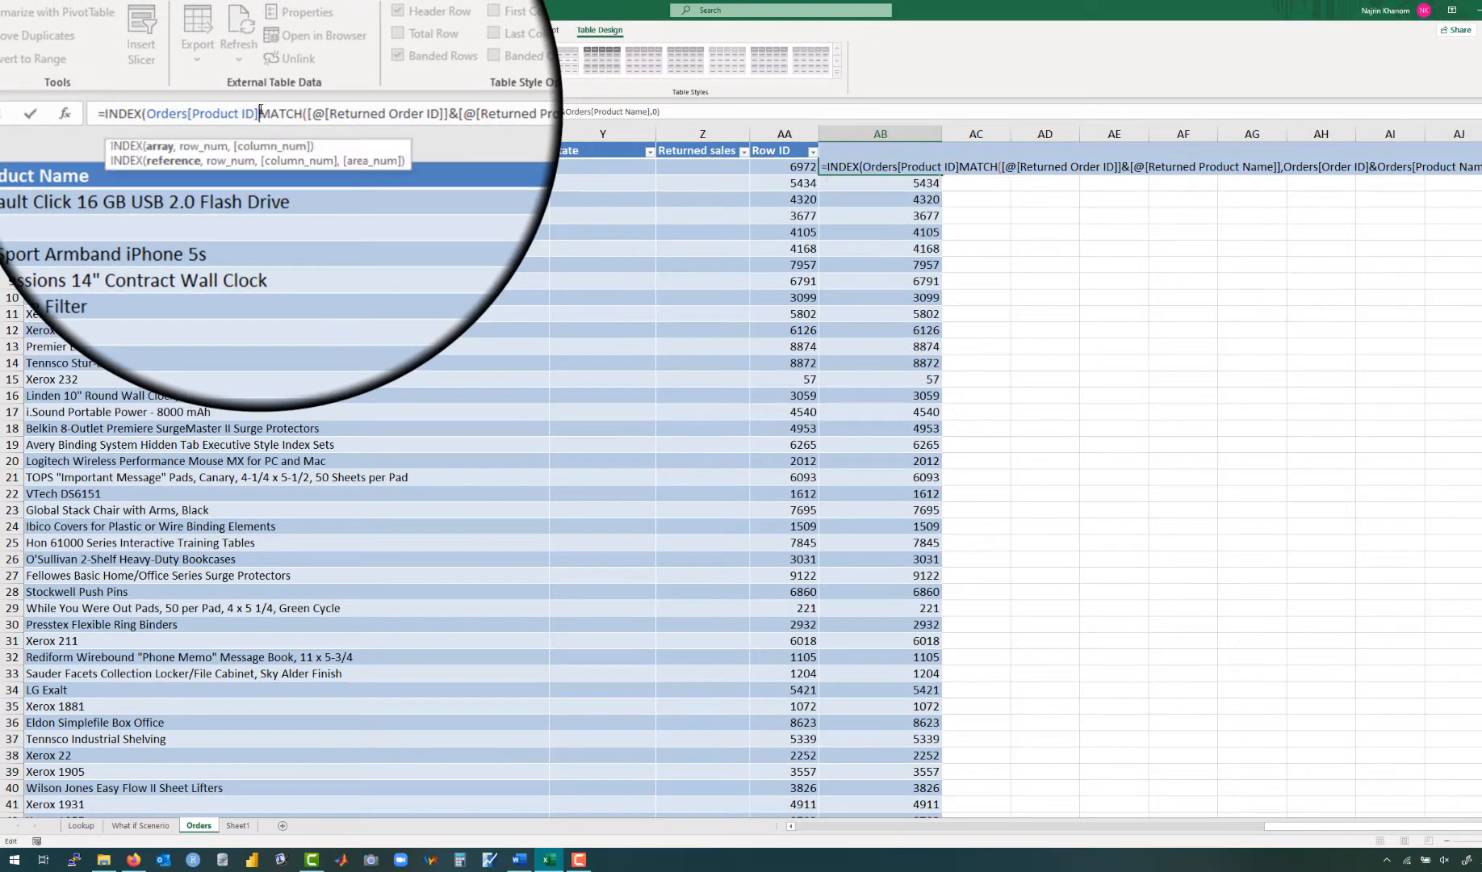
pyautogui.write(',')
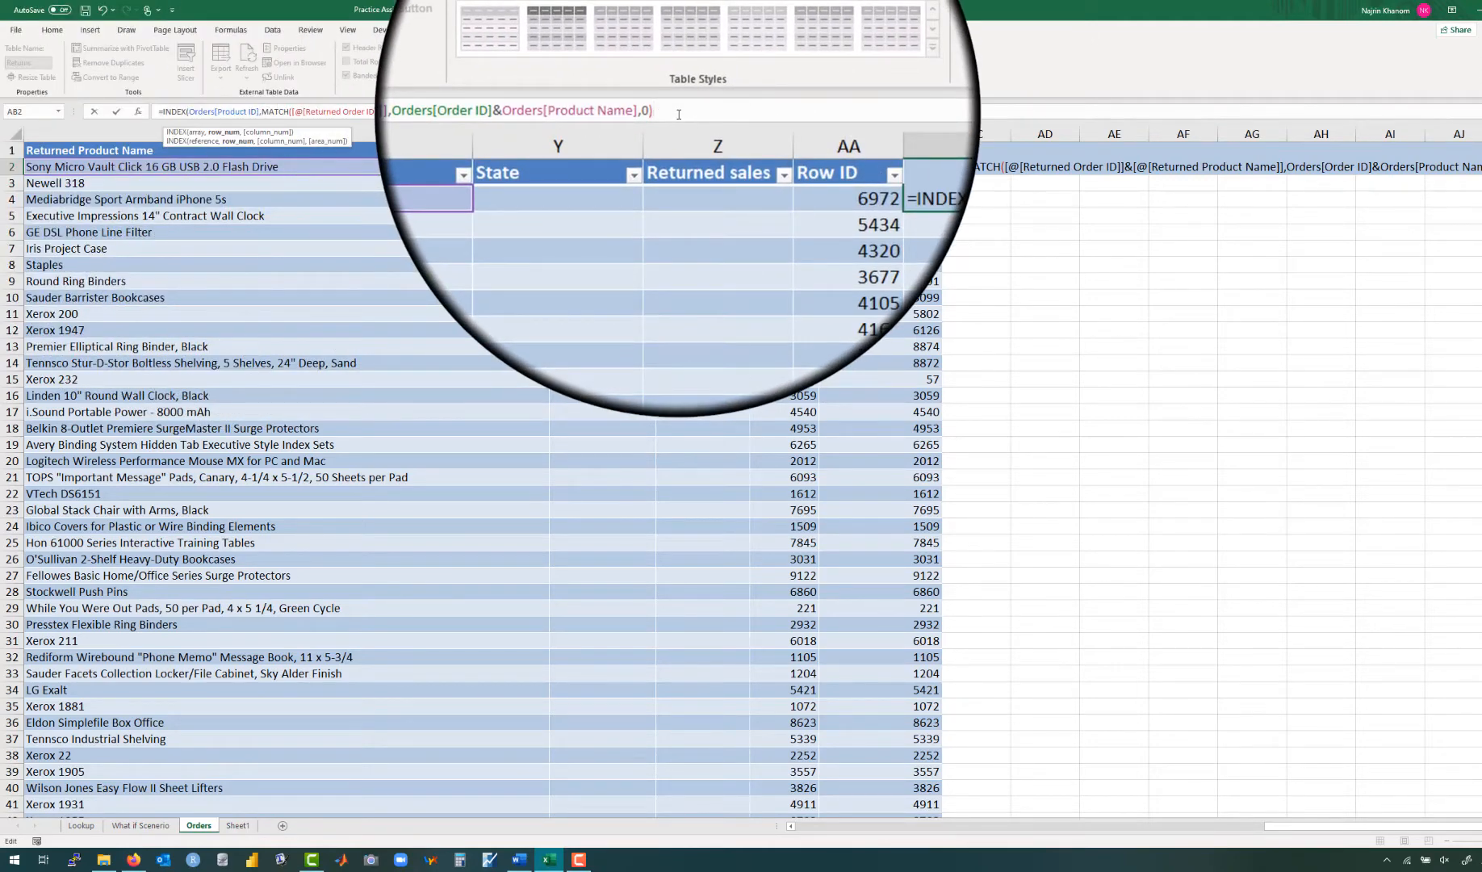
pyautogui.write(')')
pyautogui.press('Return')
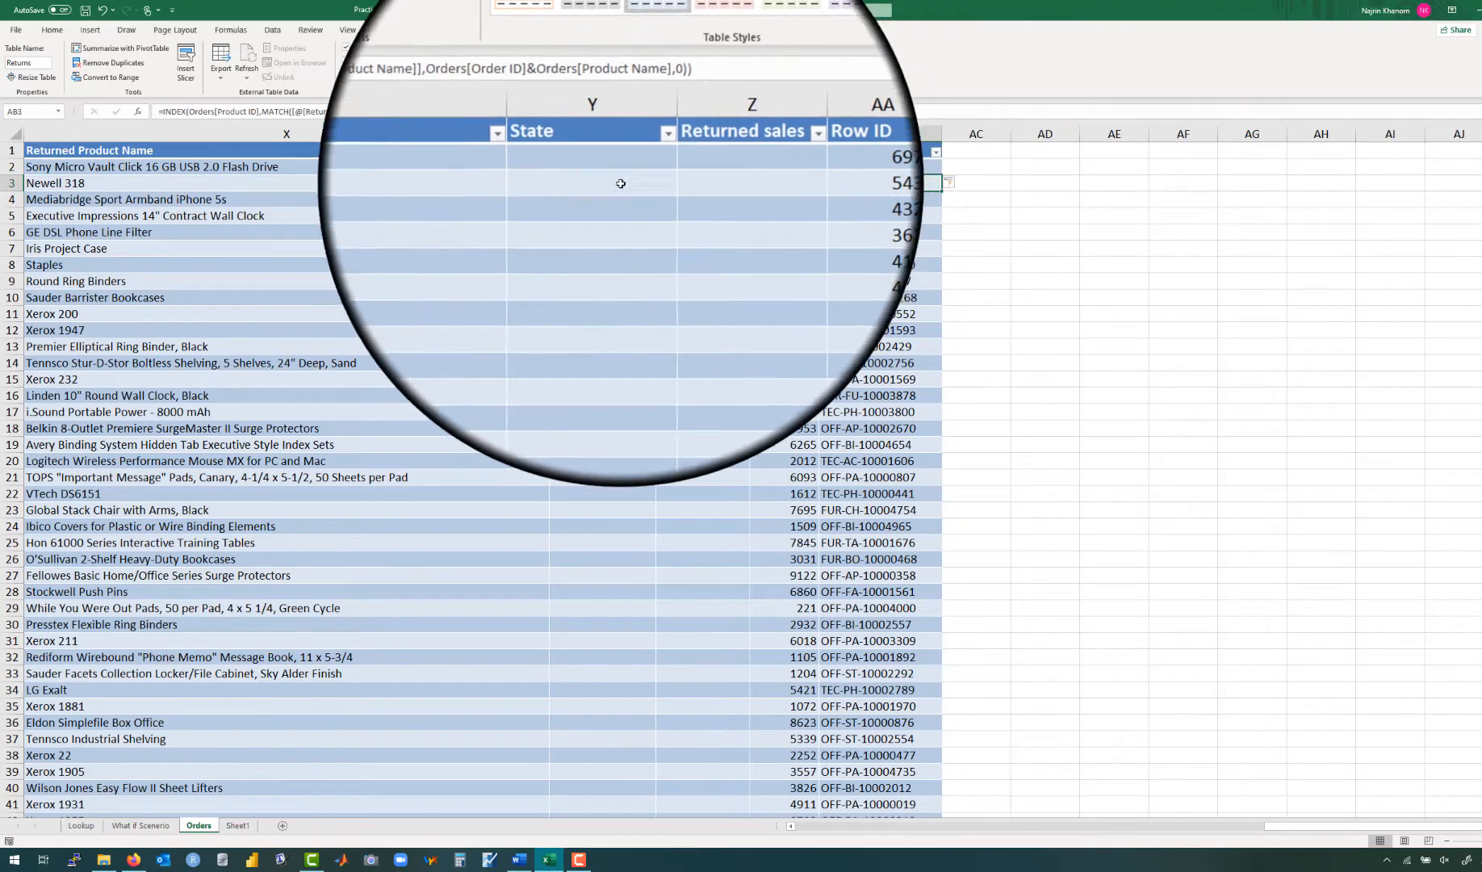
# Step: Examine the Row ID MATCH and Product ID INDEX-MATCH formulas in the Returns table alongside the Orders table's columns
pyautogui.hscroll(-3, 481, 374)
pyautogui.hscroll(-3, 482, 375)
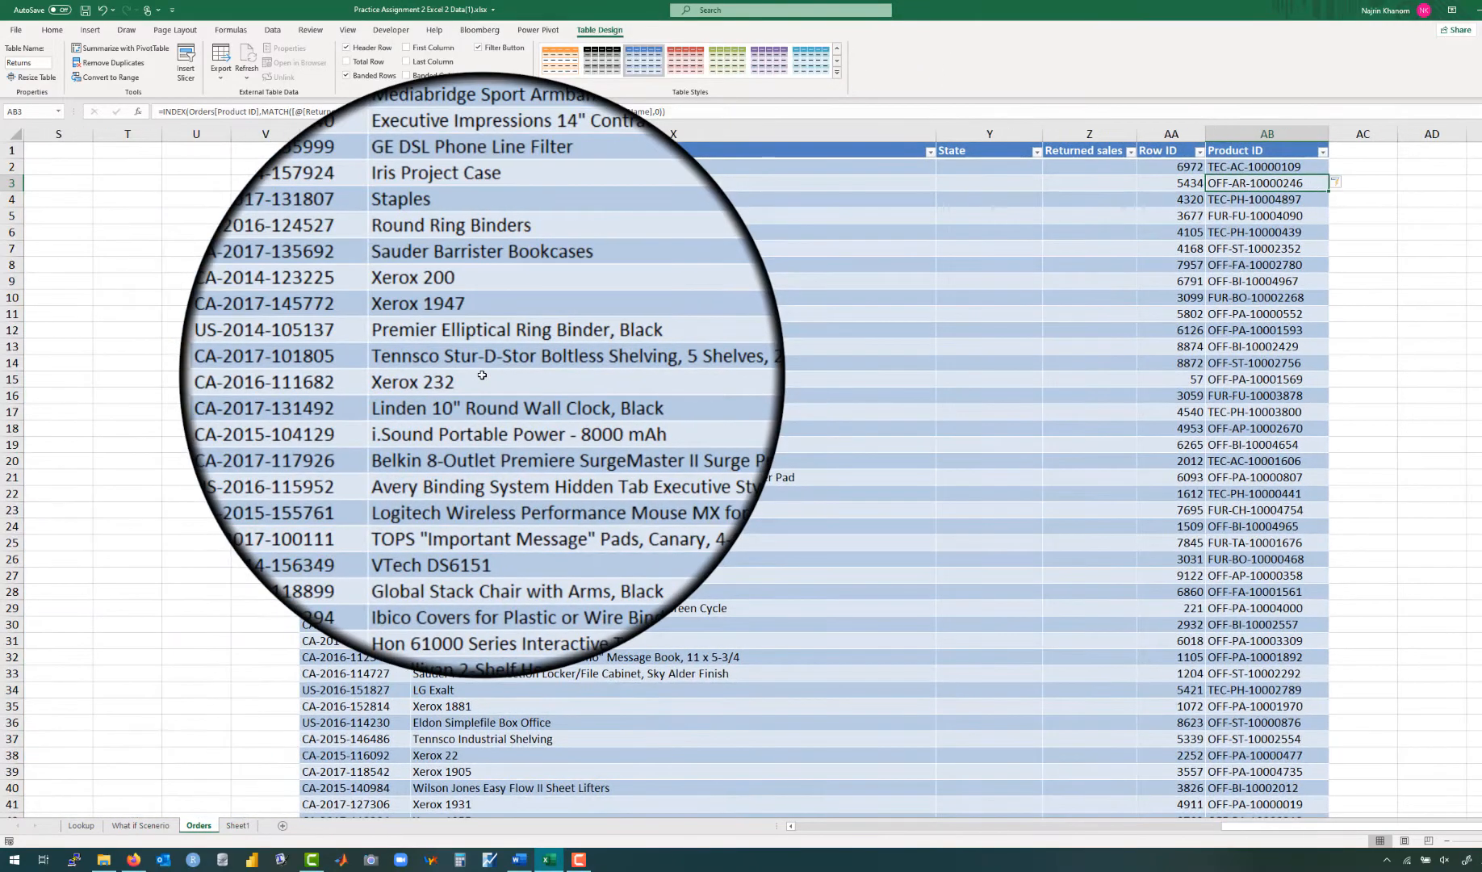
pyautogui.hscroll(5, 482, 374)
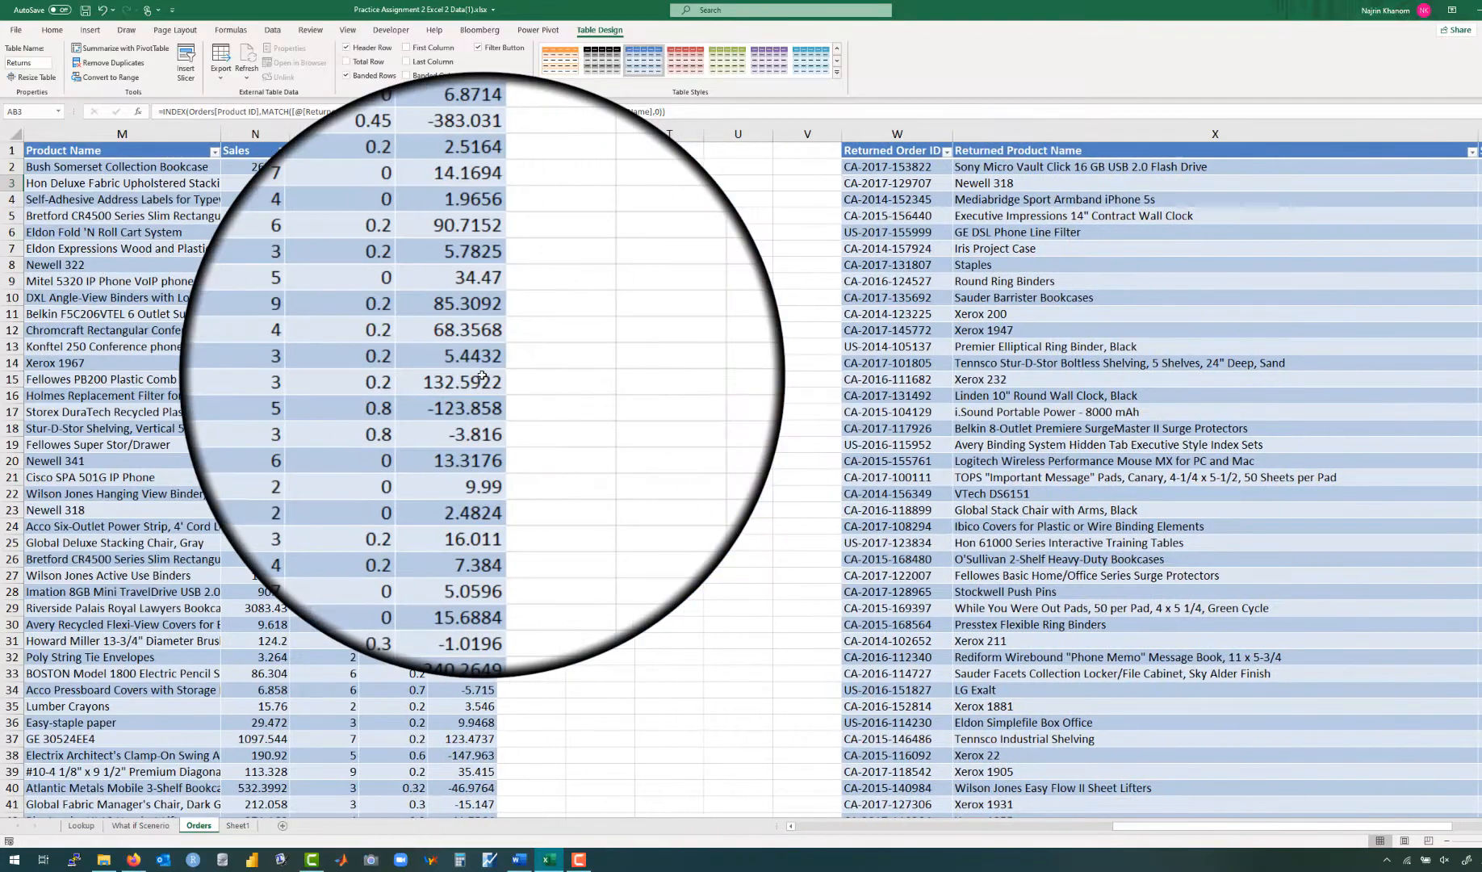
pyautogui.hscroll(1, 481, 374)
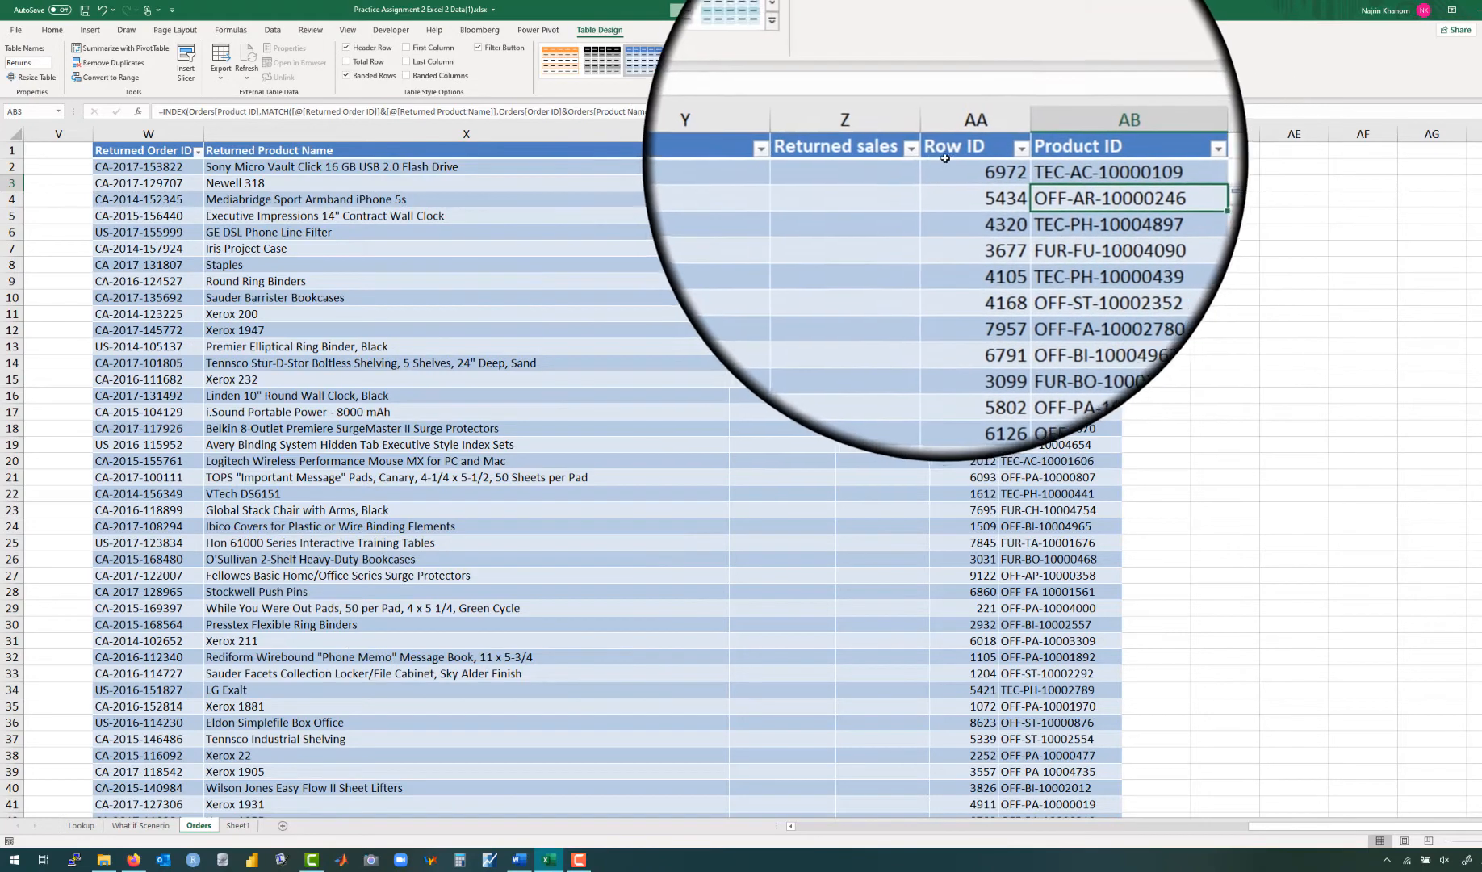
pyautogui.click(978, 168)
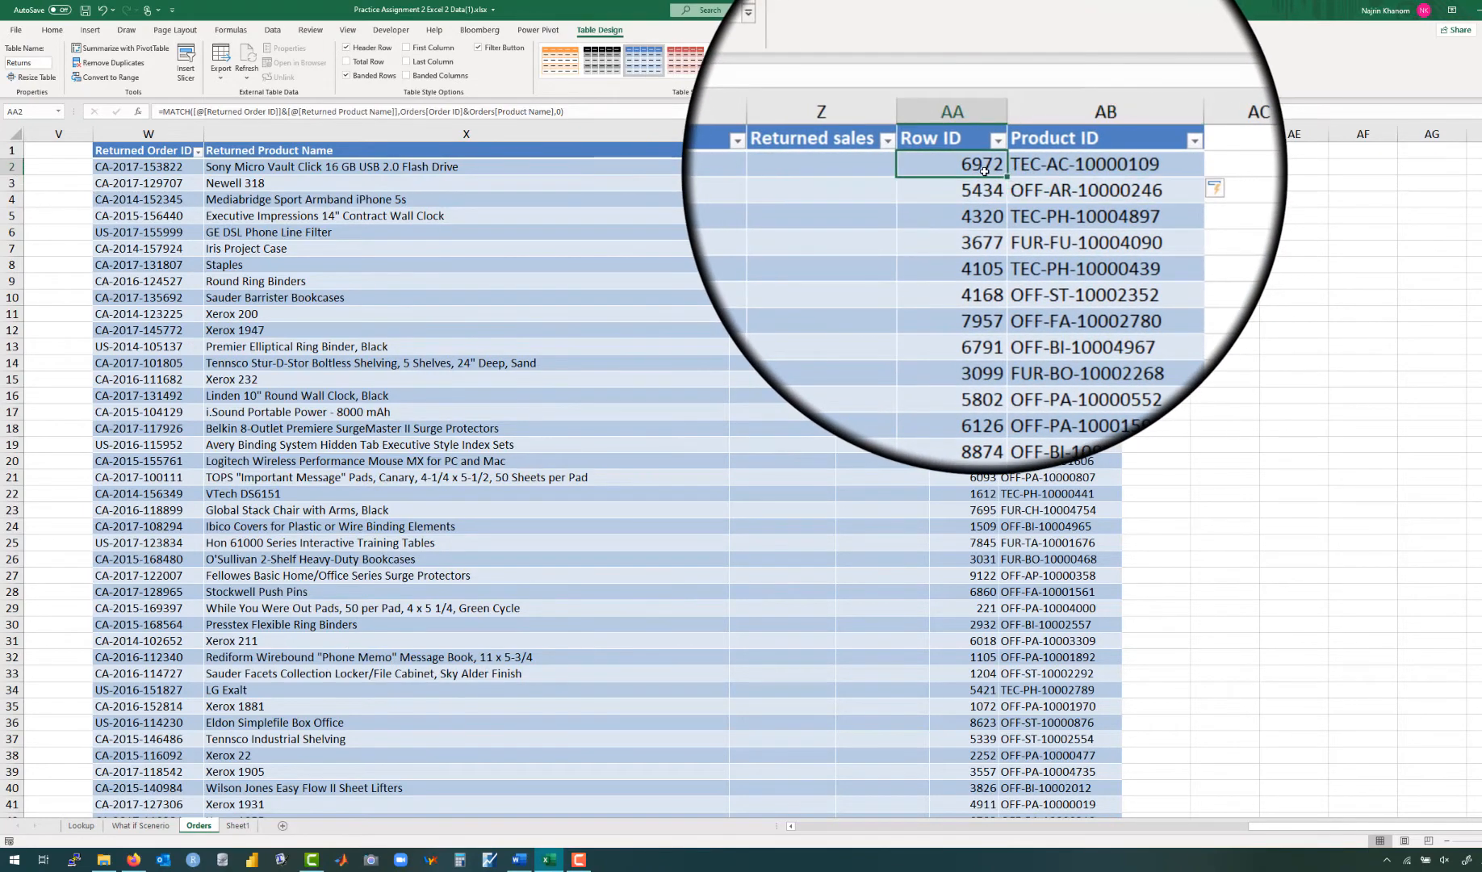
pyautogui.click(1018, 167)
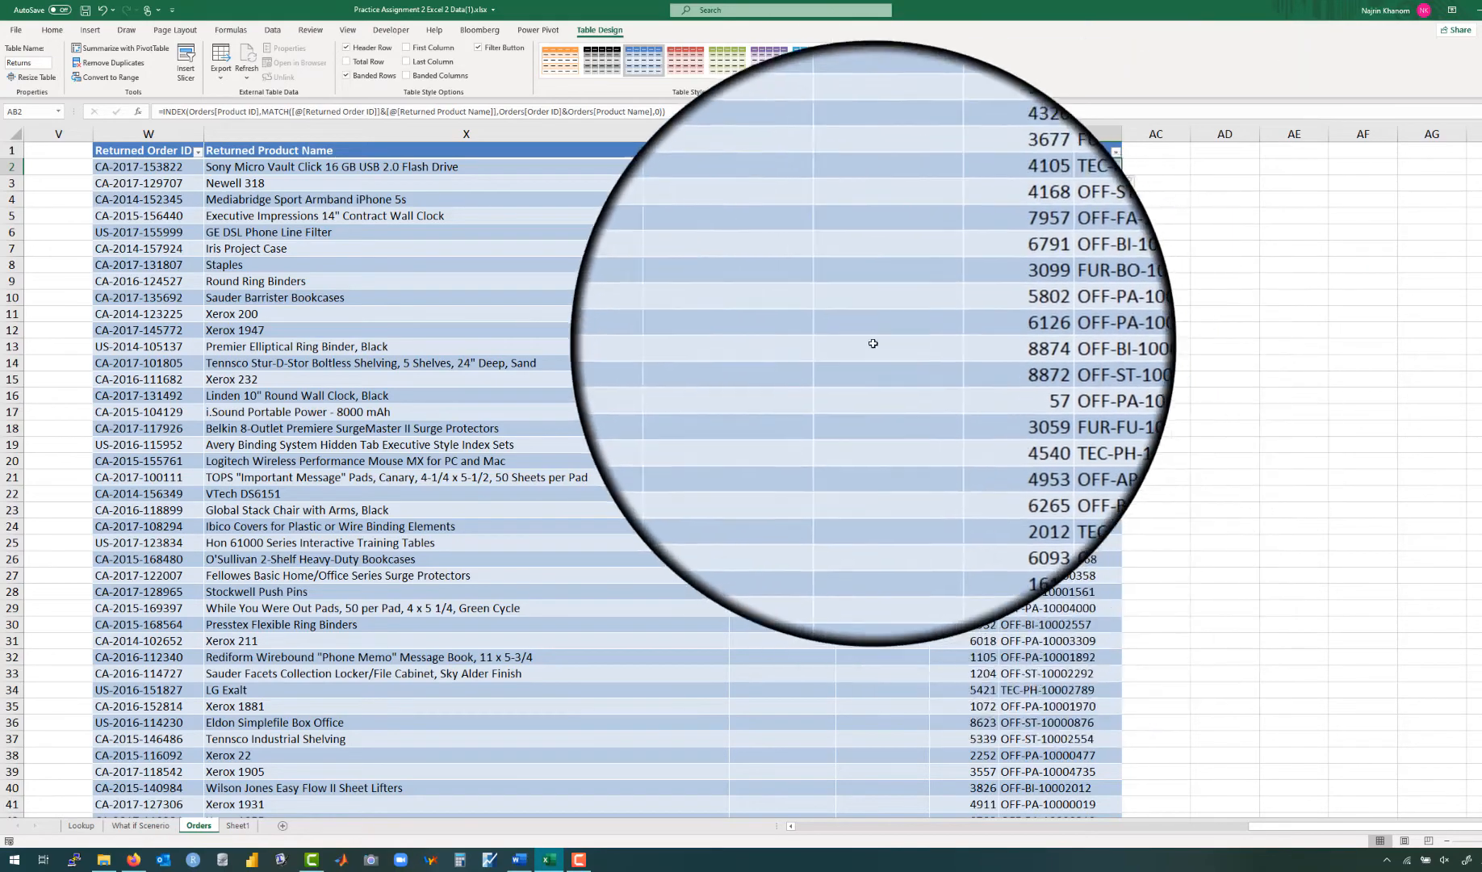
pyautogui.click(962, 189)
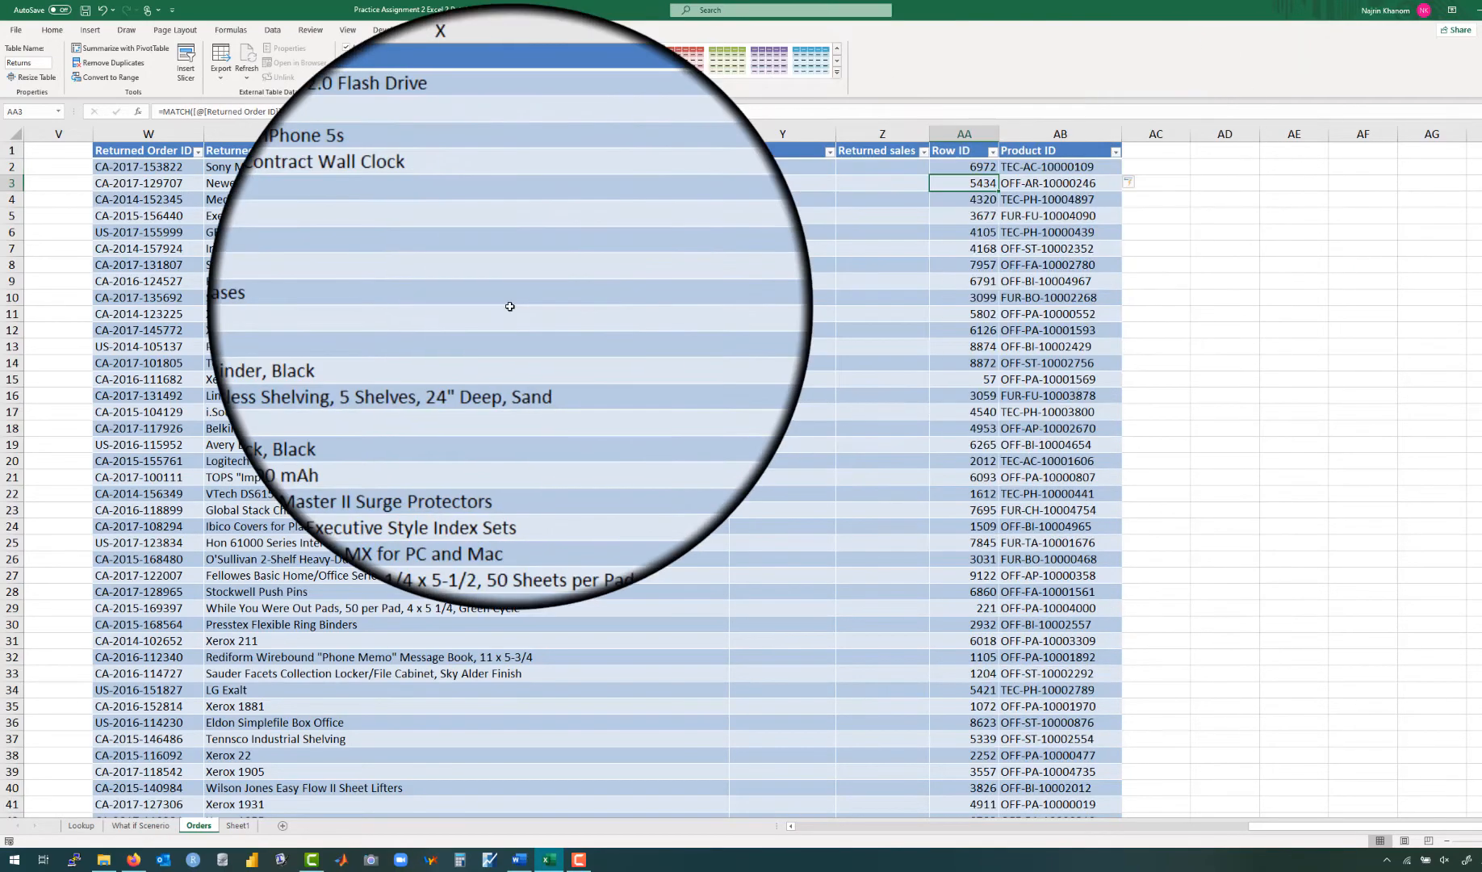
pyautogui.hscroll(-5, 510, 306)
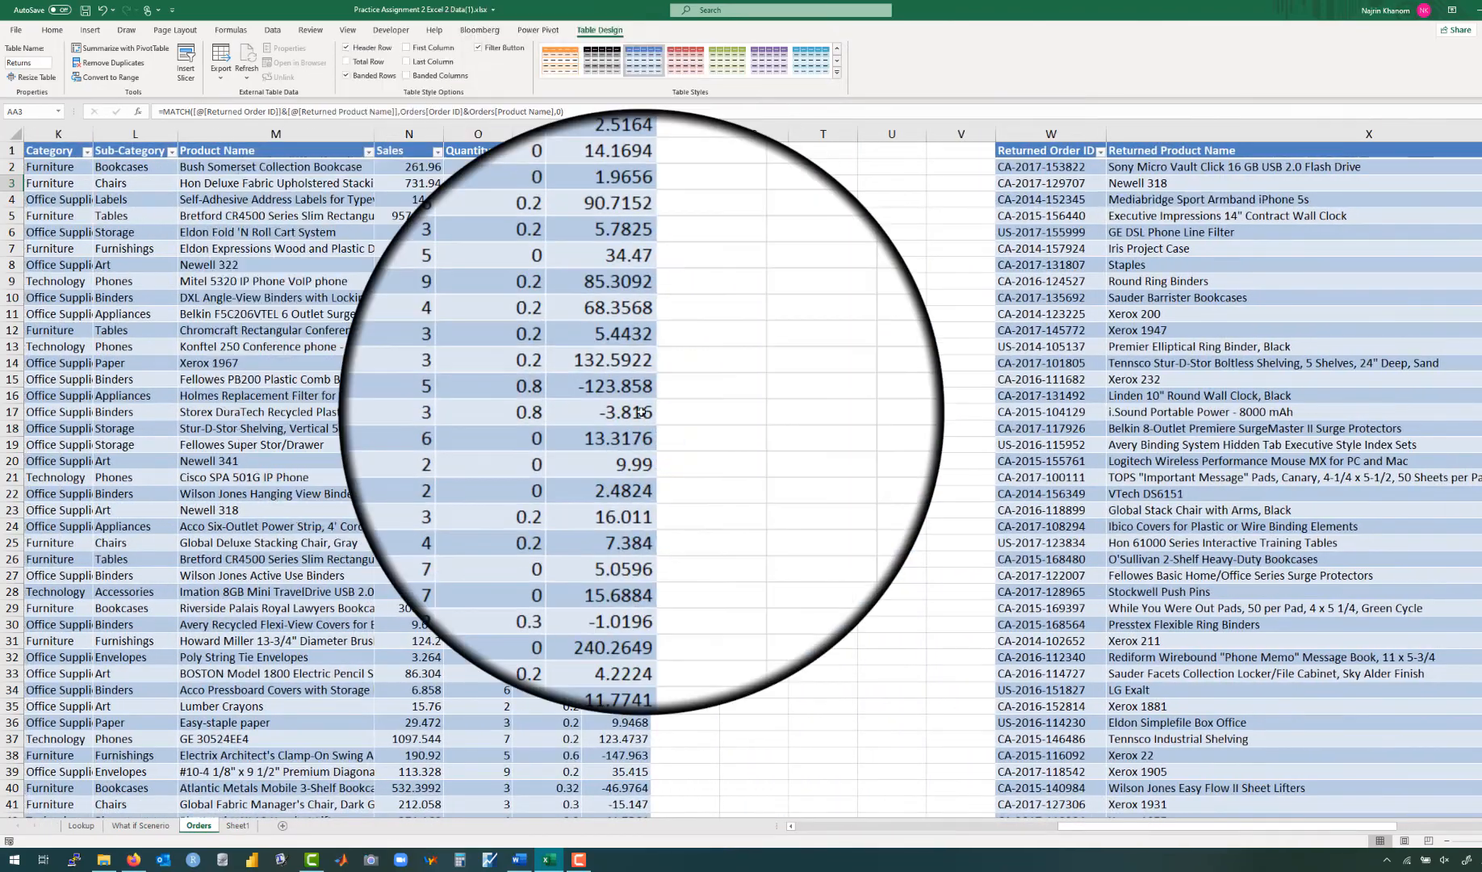